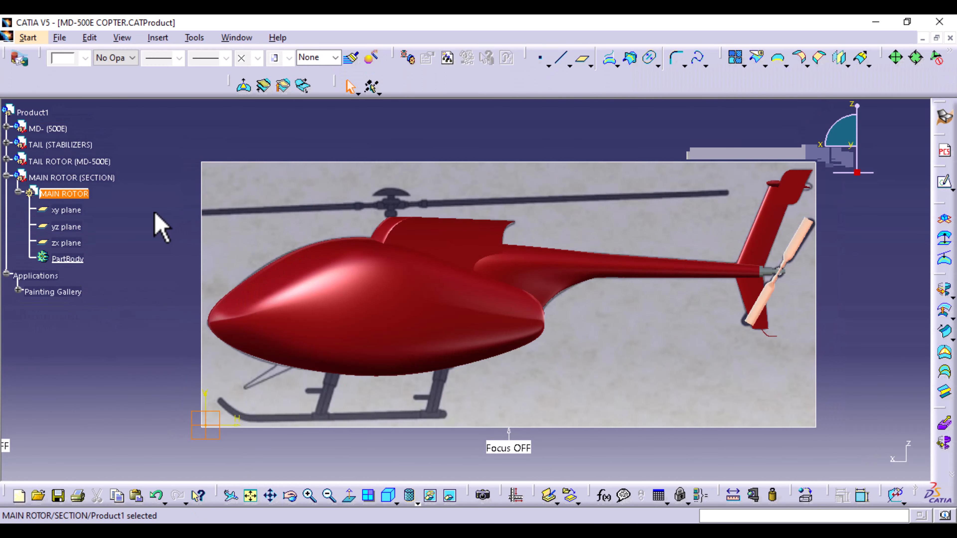
Step: Customize the view mode to display edges and points on the shaded helicopter model
mouse_move(170, 219)
middle_mouse_down()
mouse_move(177, 214)
mouse_move(177, 279)
mouse_move(183, 223)
middle_mouse_up()
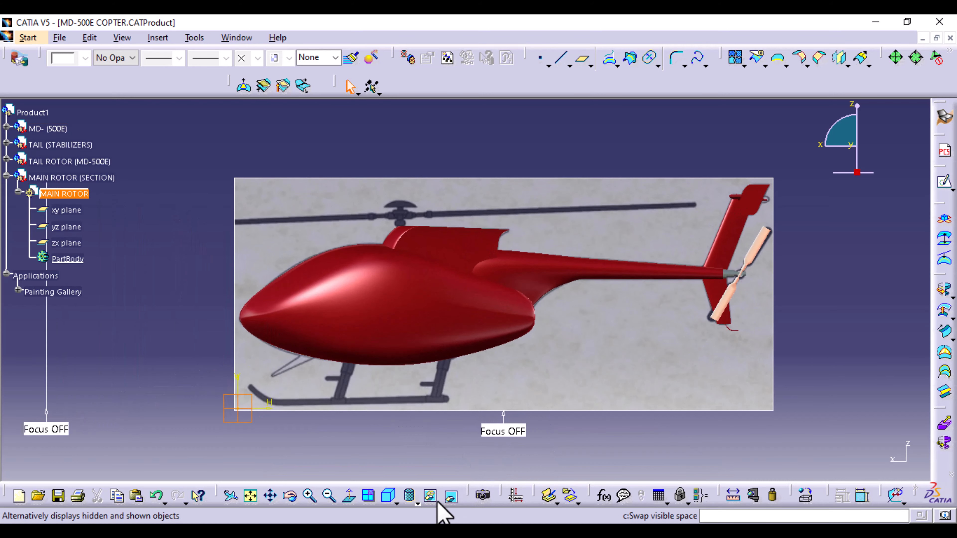
left_click(417, 503)
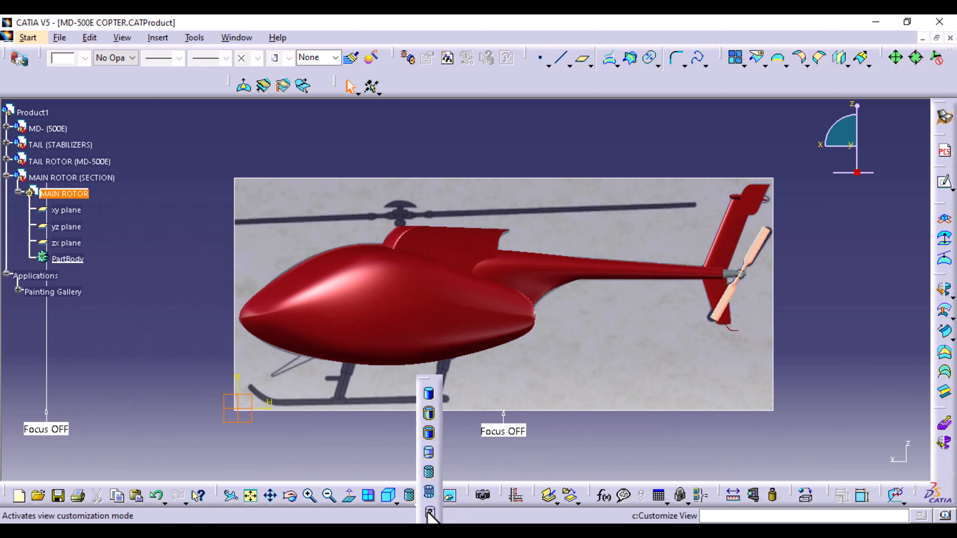
left_click(449, 498)
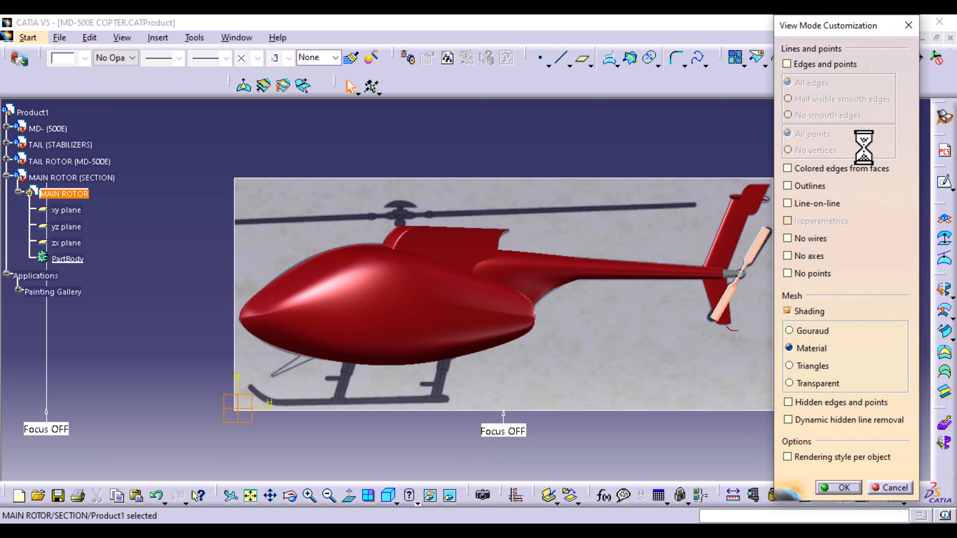
left_click(787, 64)
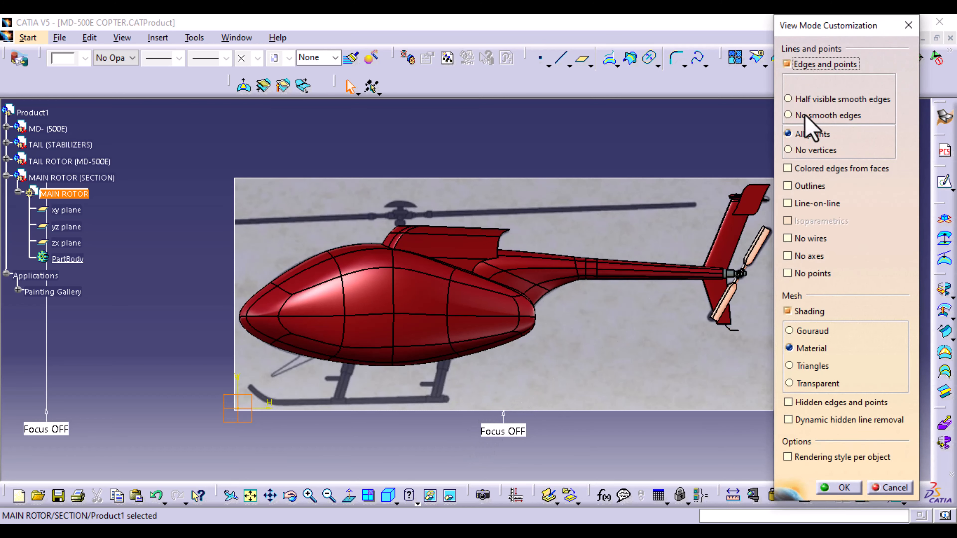
left_click(839, 488)
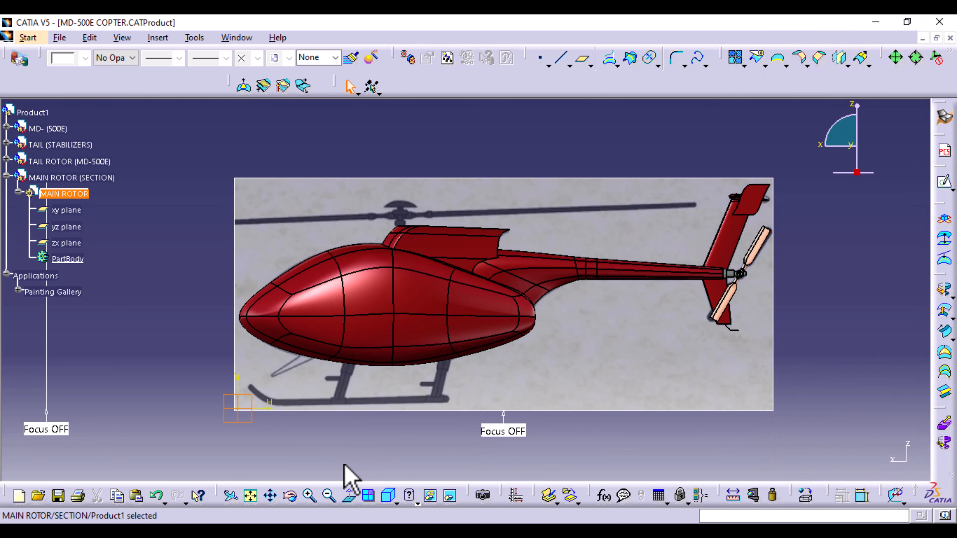
left_click(369, 457)
Step: Create an intersection point between the two edges meeting at the front of the main rotor housing's top face
middle_click_drag(411, 422, 412, 344)
middle_click_drag(362, 283, 411, 408)
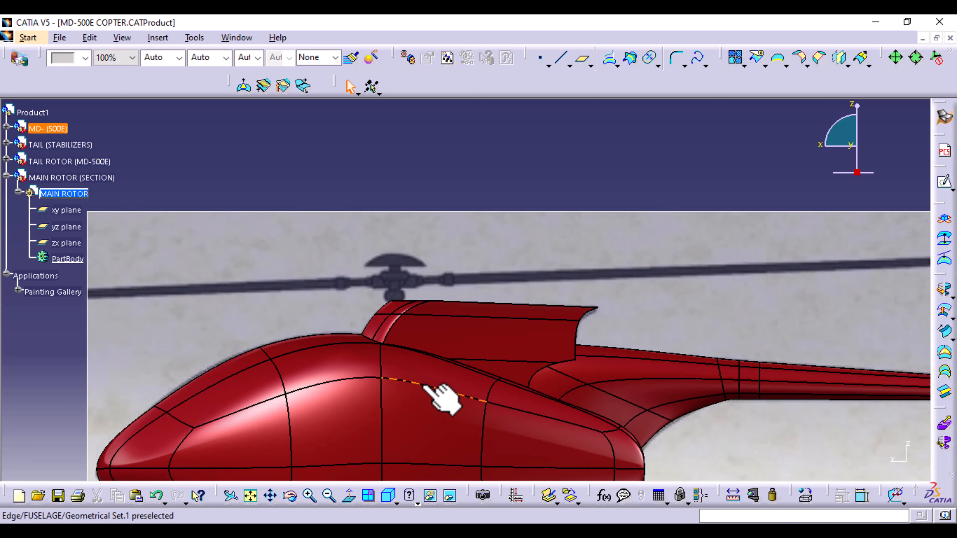
middle_click_drag(422, 377, 427, 309)
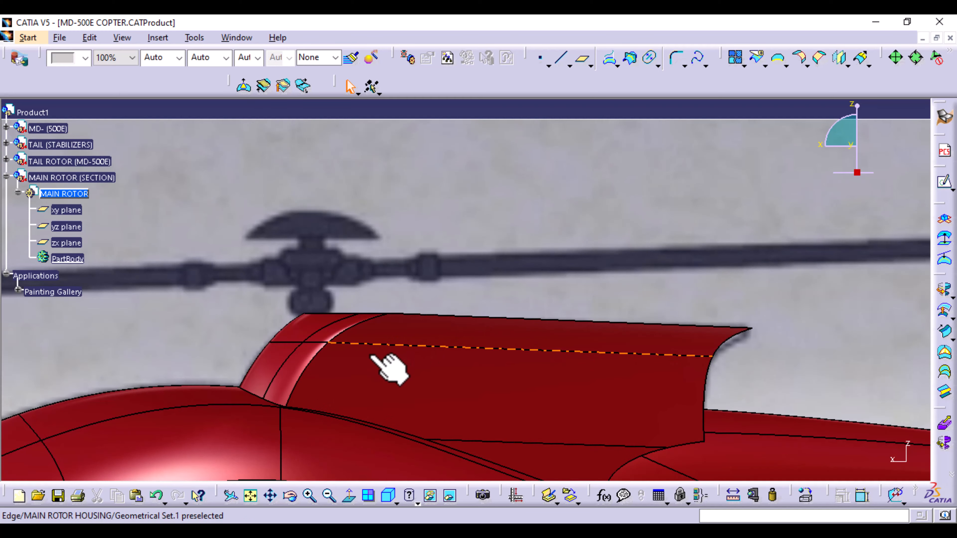
middle_click_drag(323, 409, 421, 383)
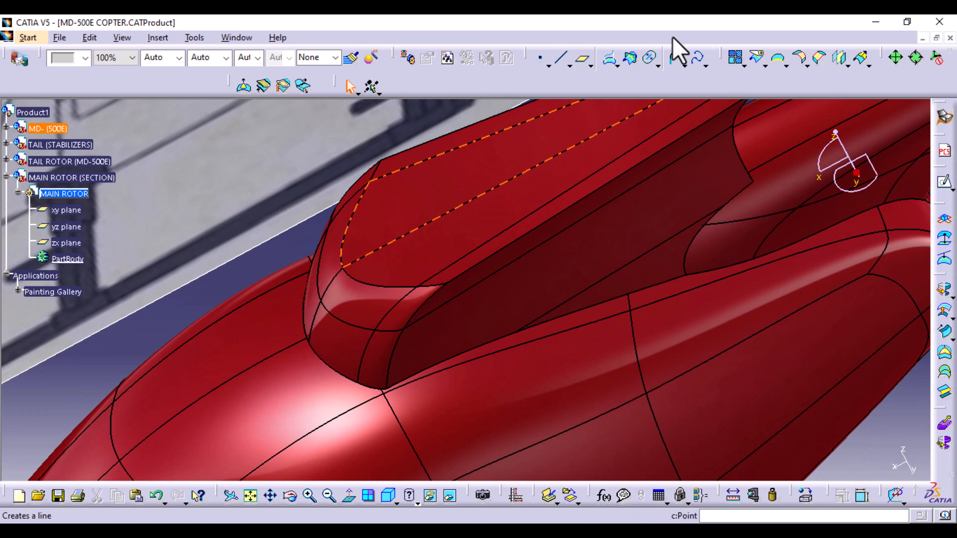
left_click(632, 58)
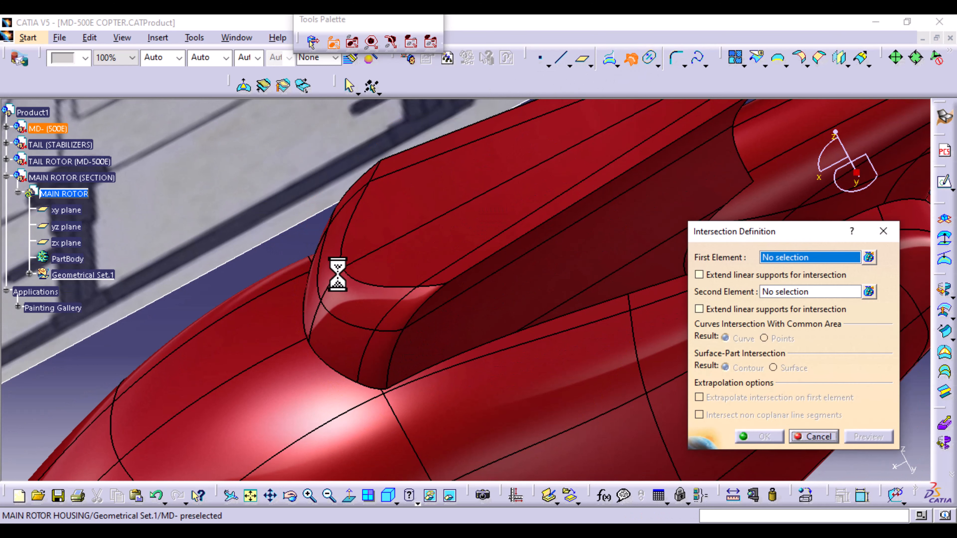
left_click(334, 283)
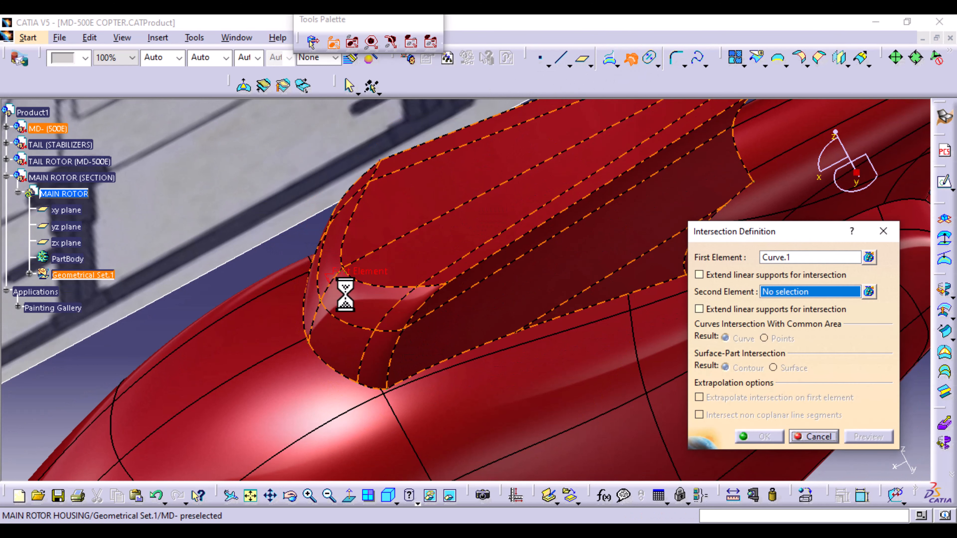
left_click(360, 285)
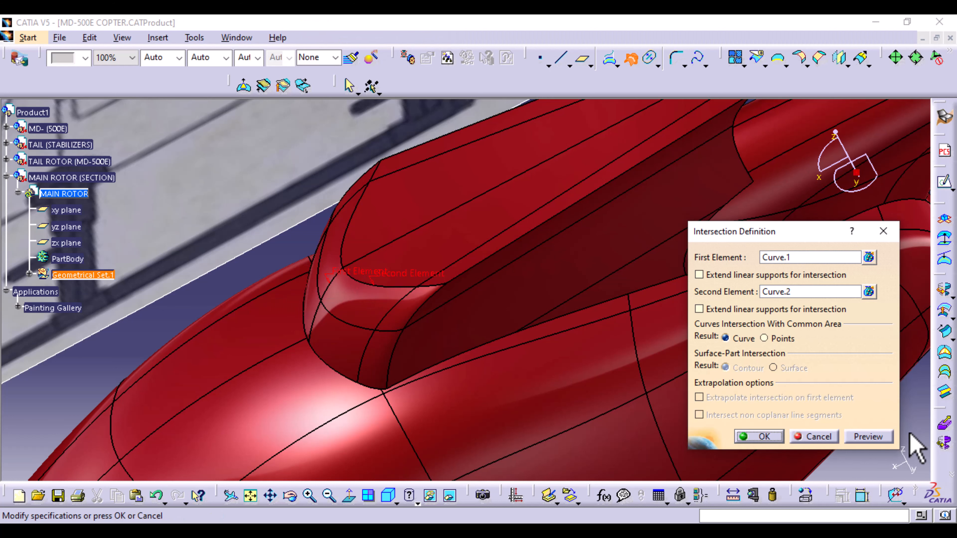
left_click(764, 437)
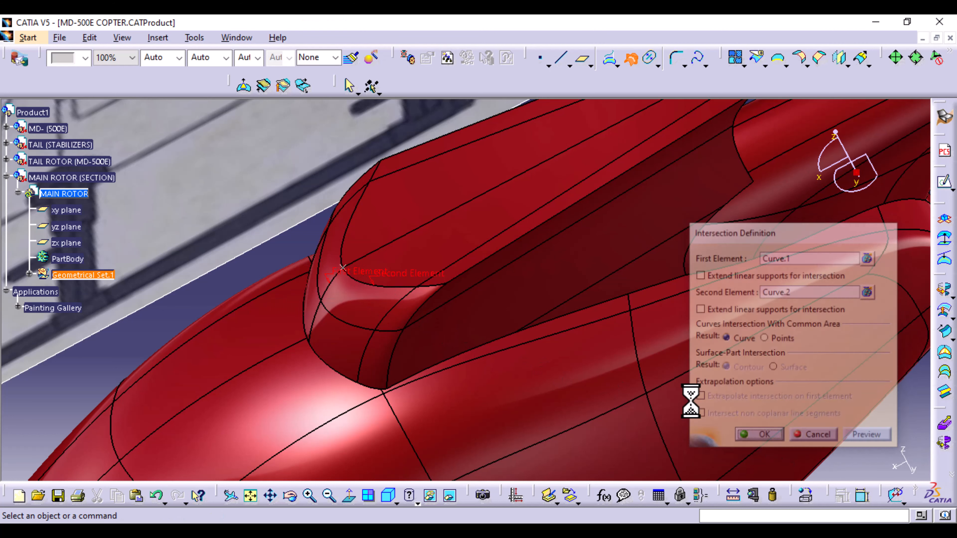
Step: Insert a standard axis system with its origin at the intersection point on the rotor housing, keeping the default axes
left_click(148, 35)
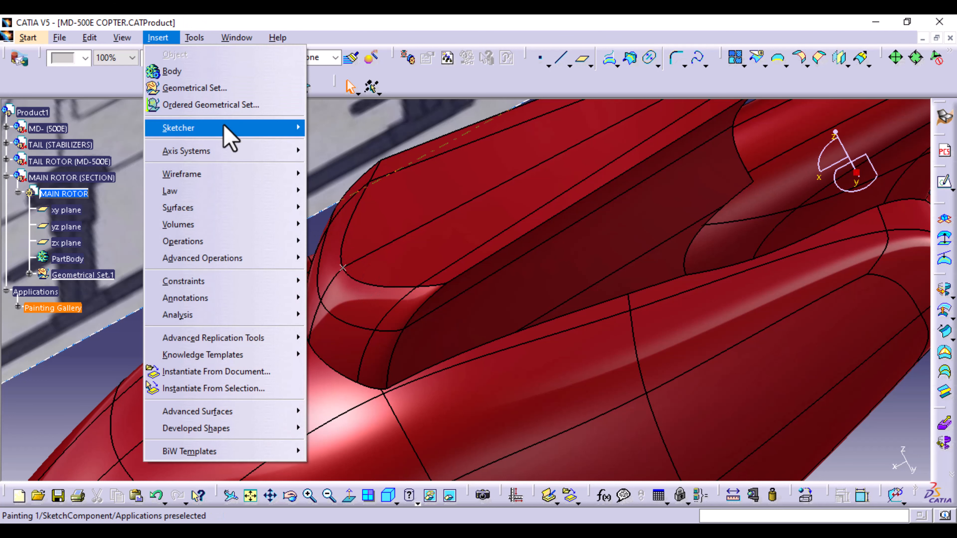
mouse_move(211, 158)
left_click(339, 152)
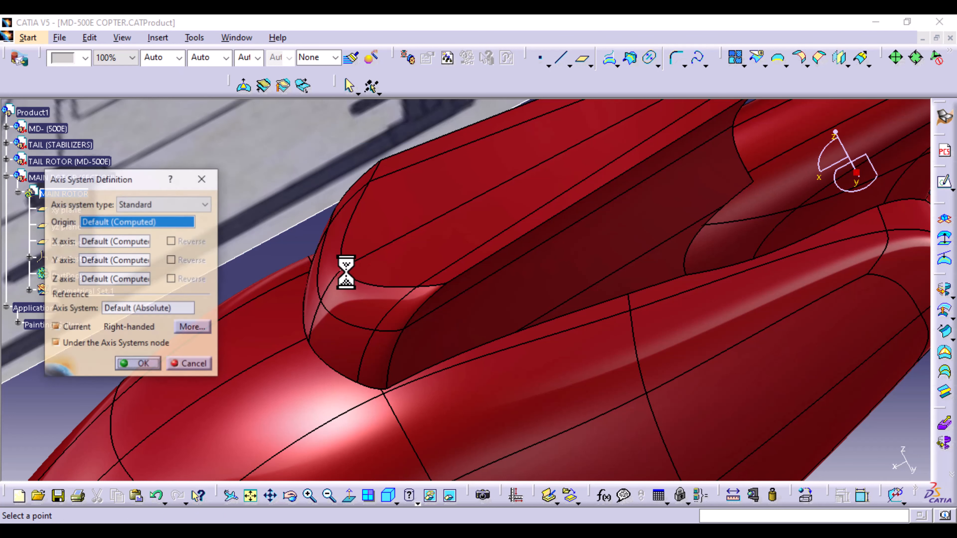
left_click(342, 267)
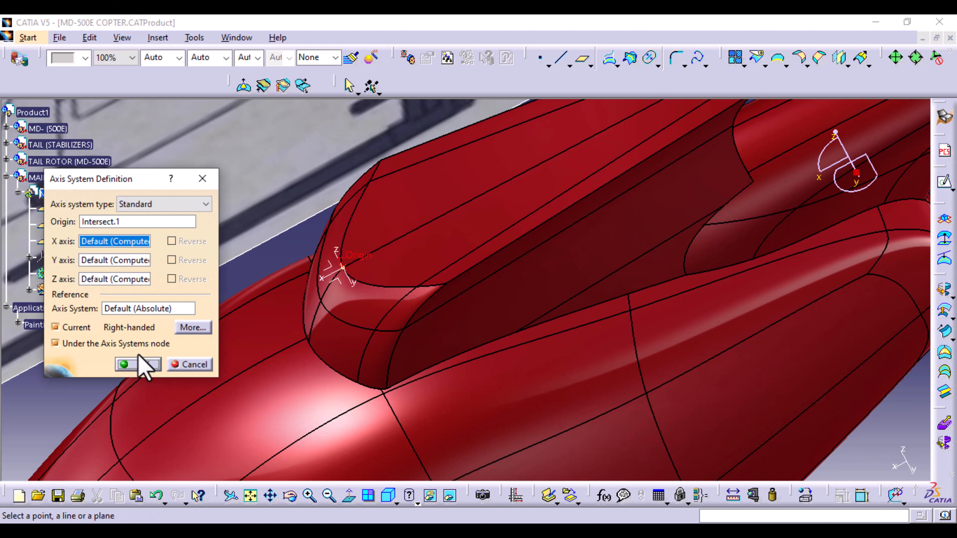
left_click(140, 365)
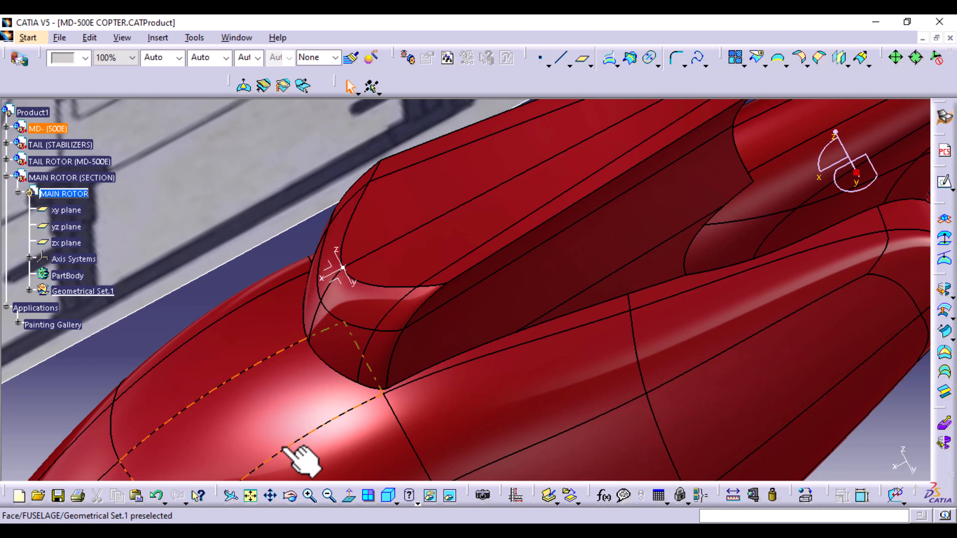
Step: Start a sketch on the new axis system's side-facing plane and orient the view to match the side reference image
left_click(396, 503)
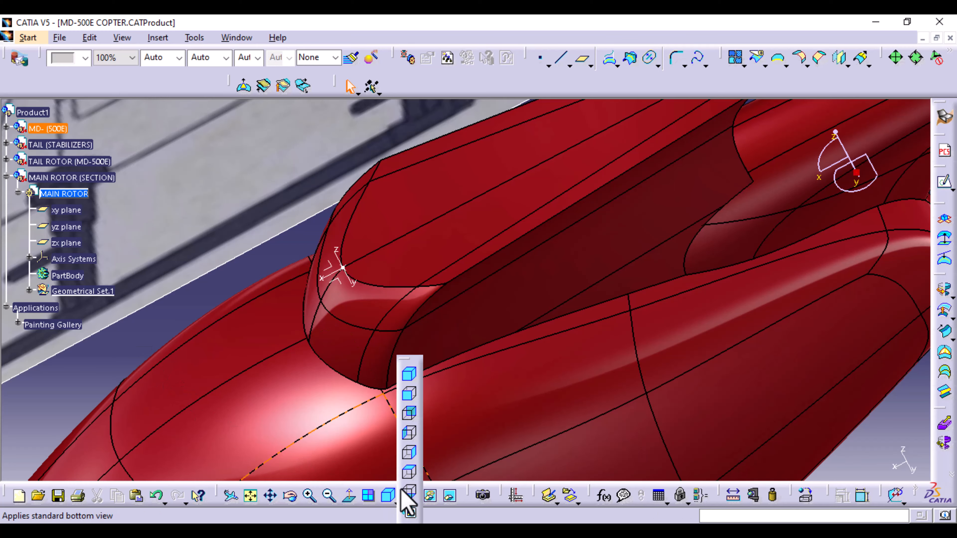
left_click(410, 455)
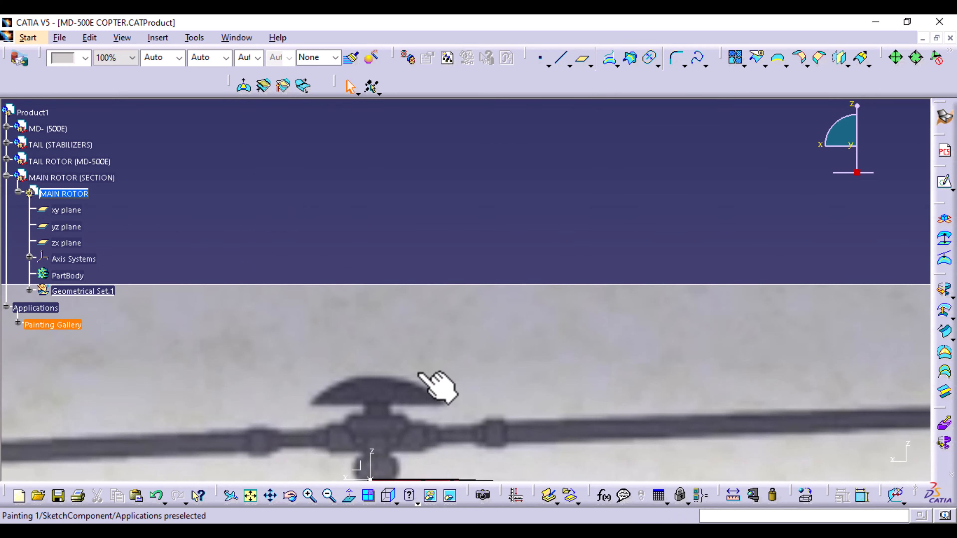
middle_click_drag(422, 375, 413, 208)
left_click(377, 317)
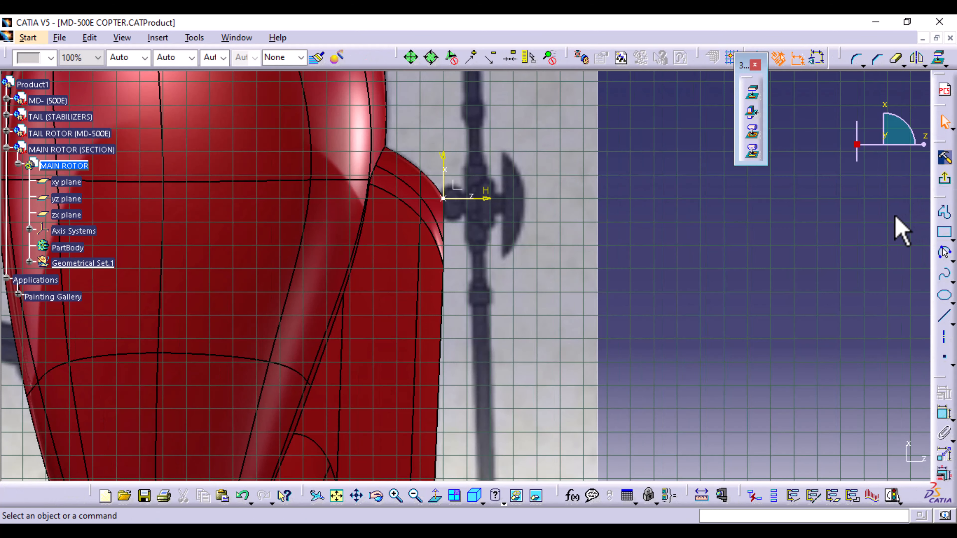
left_click(483, 504)
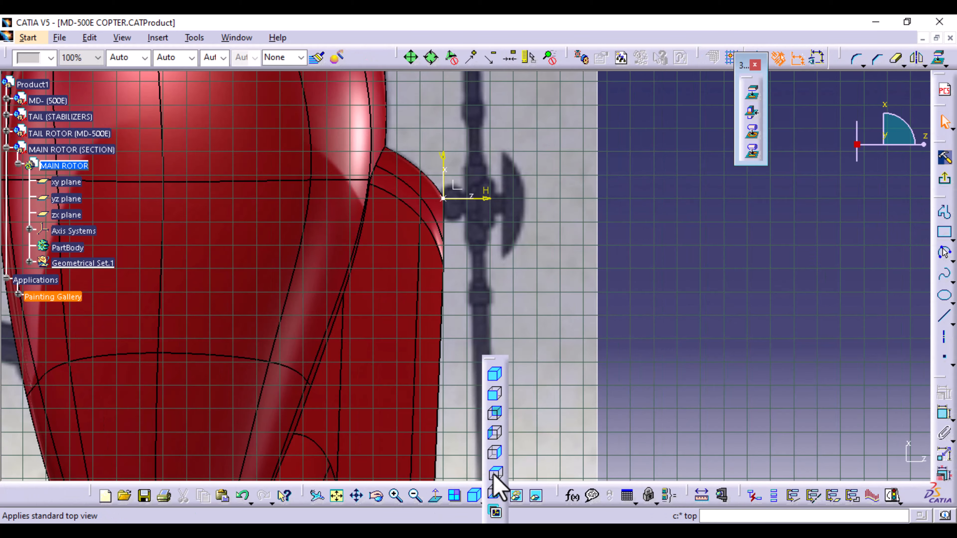
left_click(494, 461)
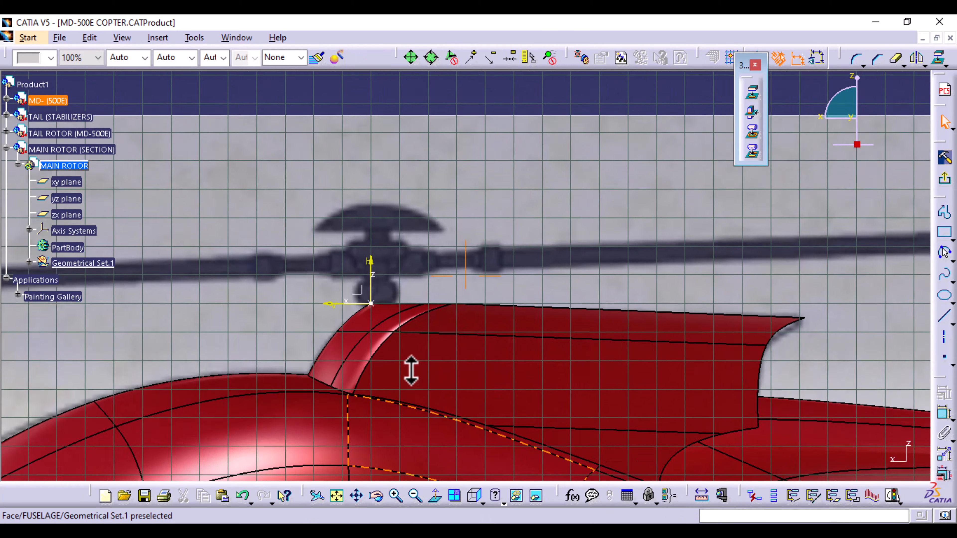
middle_click_drag(411, 371, 566, 325)
middle_click_drag(572, 417, 556, 362)
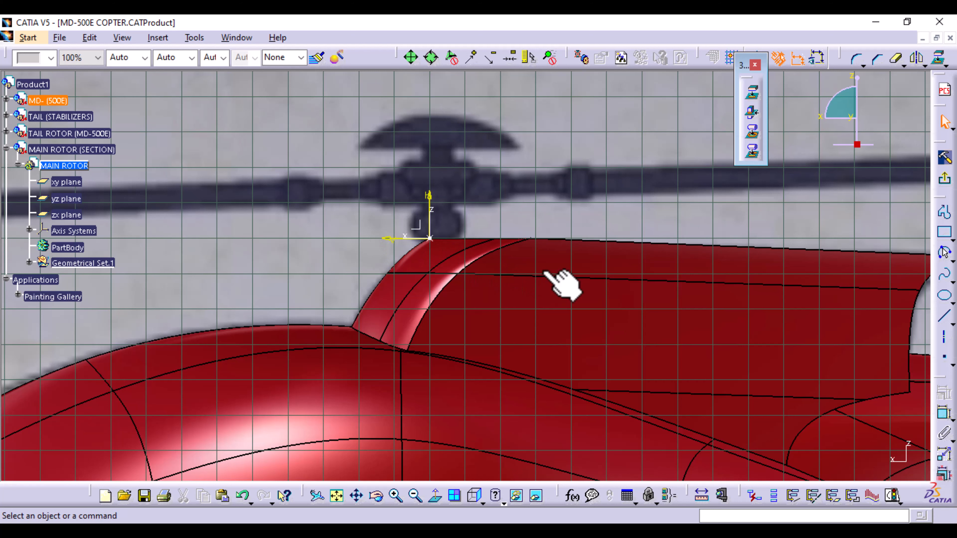
Step: Draw a vertical axis line through the centre of the rotor mast in the reference image
left_click(944, 341)
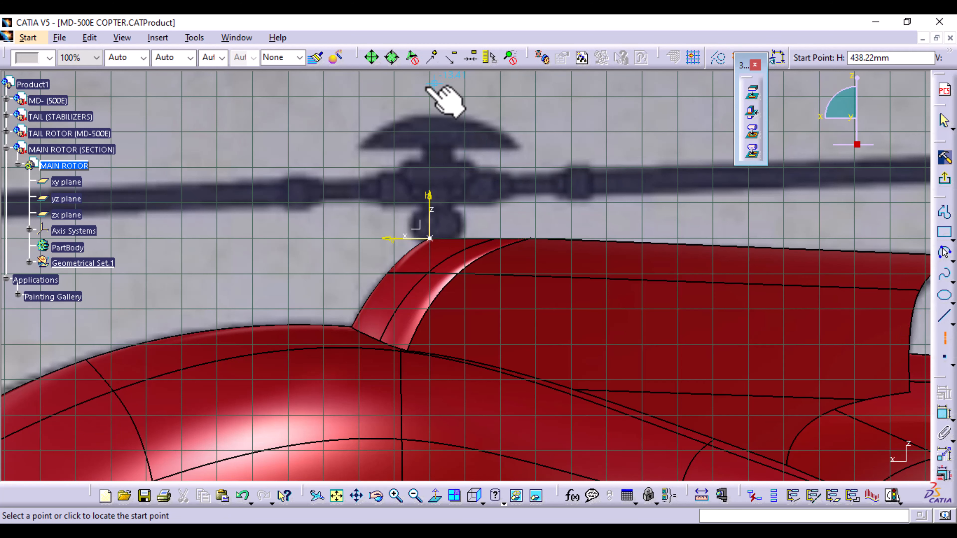
left_click(436, 77)
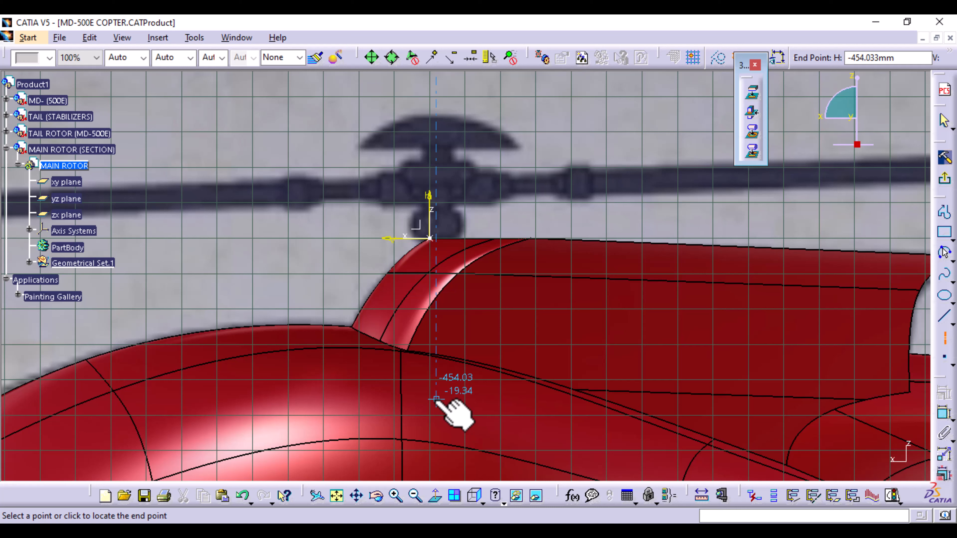
left_click(436, 466)
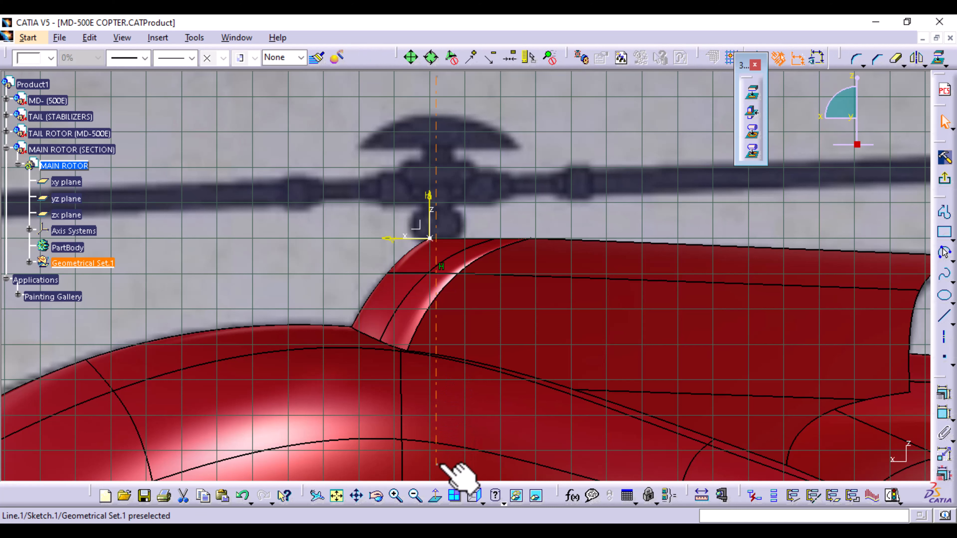
Step: Apply a Fix constraint to the vertical axis line through the rotor mast
middle_click_drag(597, 406, 509, 443)
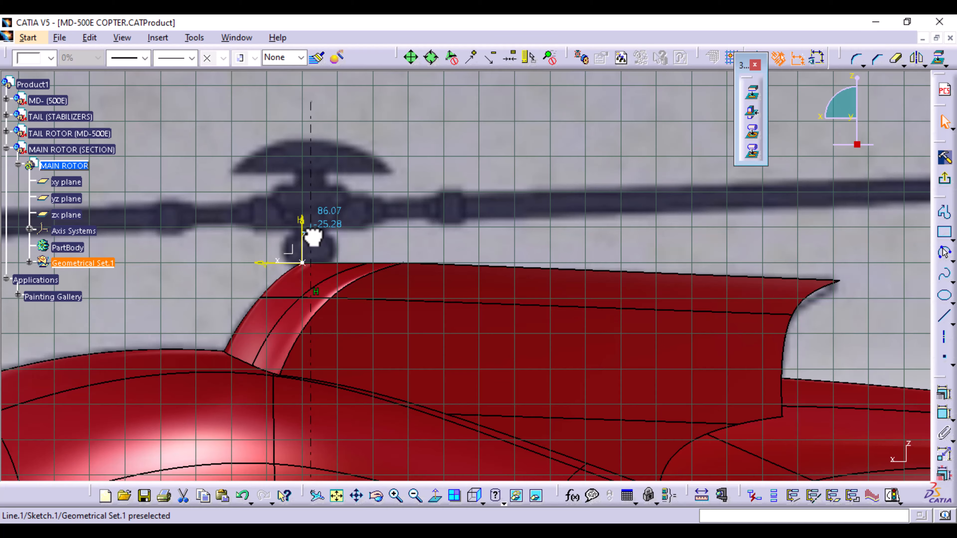
mouse_move(426, 320)
middle_mouse_down("ctrl")
mouse_move(438, 275)
mouse_move(391, 234)
mouse_move(539, 368)
middle_mouse_up("ctrl")
left_click(538, 368)
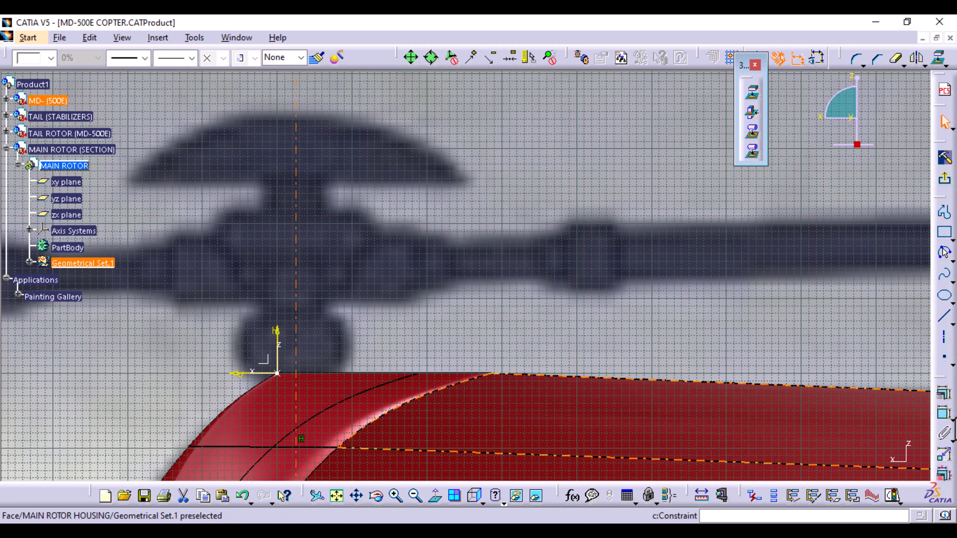
left_click(943, 394)
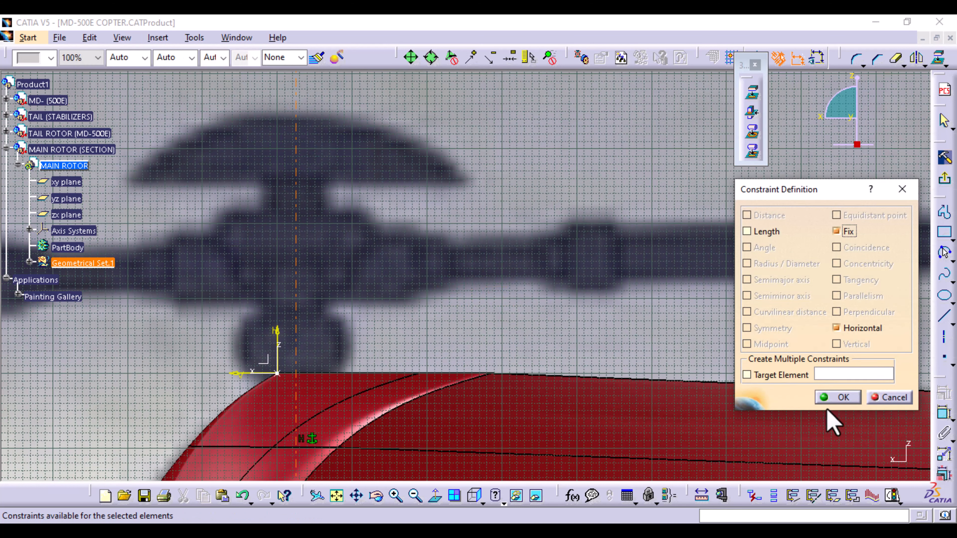
left_click(841, 398)
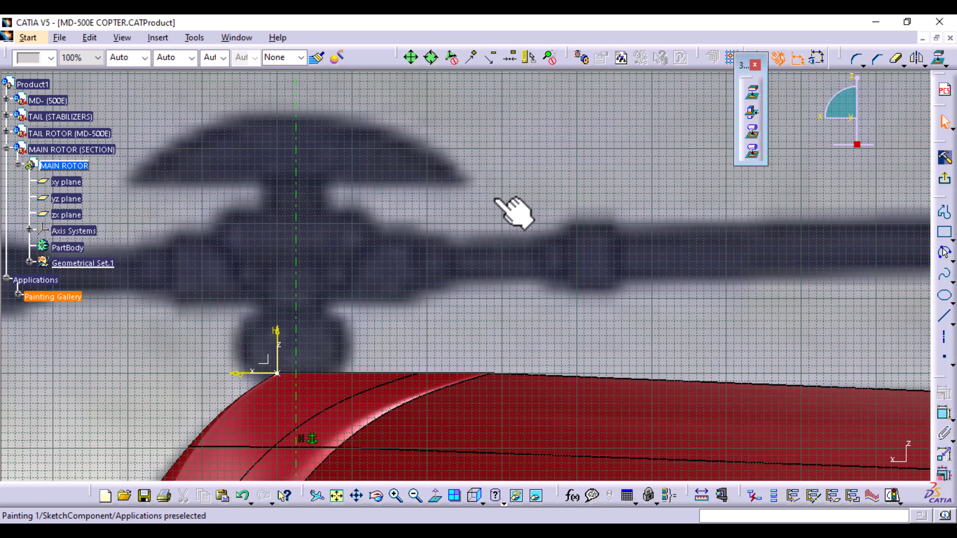
Step: Draw a three-point arc from the axis line along the upper edge of the rotor cap to its rear tip
mouse_move(513, 209)
middle_mouse_down("ctrl")
mouse_move(500, 202)
mouse_move(521, 314)
mouse_move(517, 217)
mouse_move(517, 226)
middle_mouse_up("ctrl")
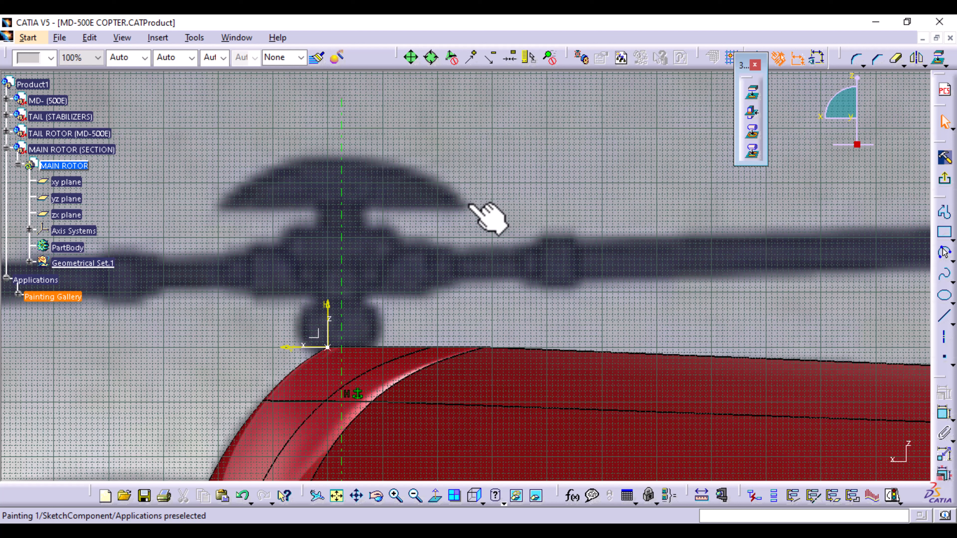
left_click(944, 252)
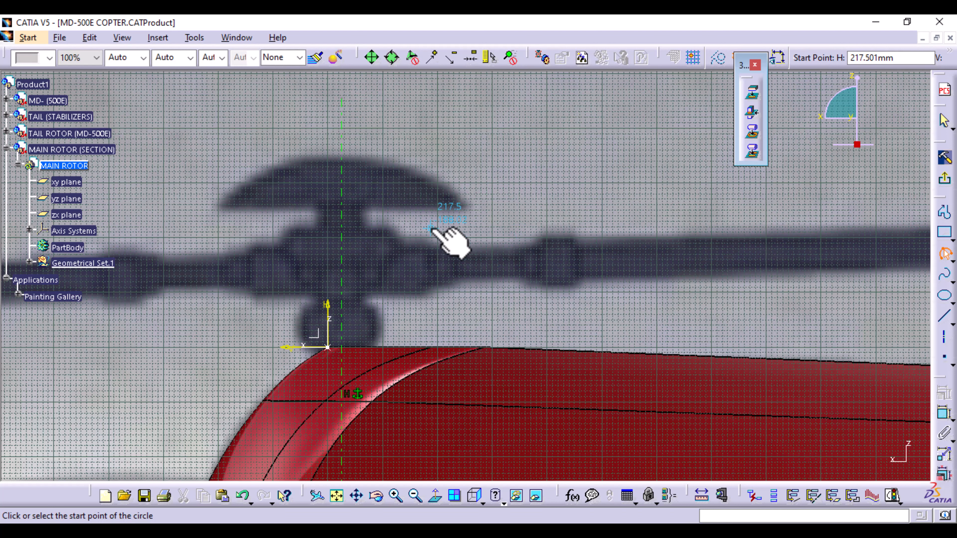
left_click(342, 156)
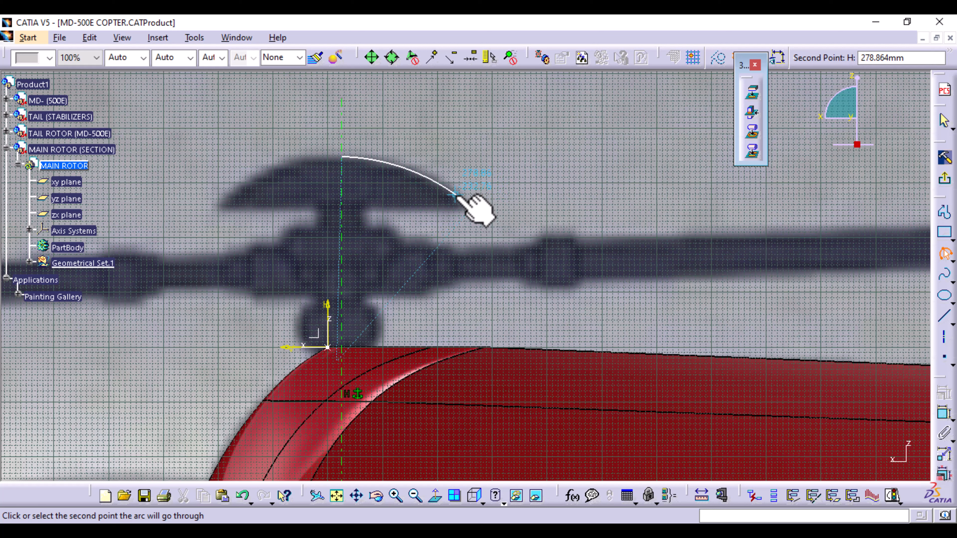
left_click(419, 172)
middle_click_drag(503, 335, 510, 273)
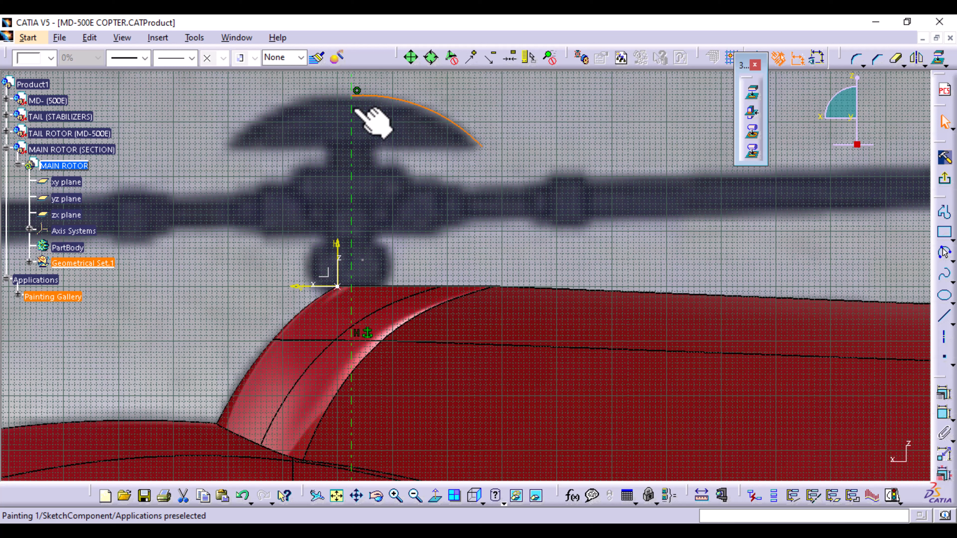
left_click(469, 279)
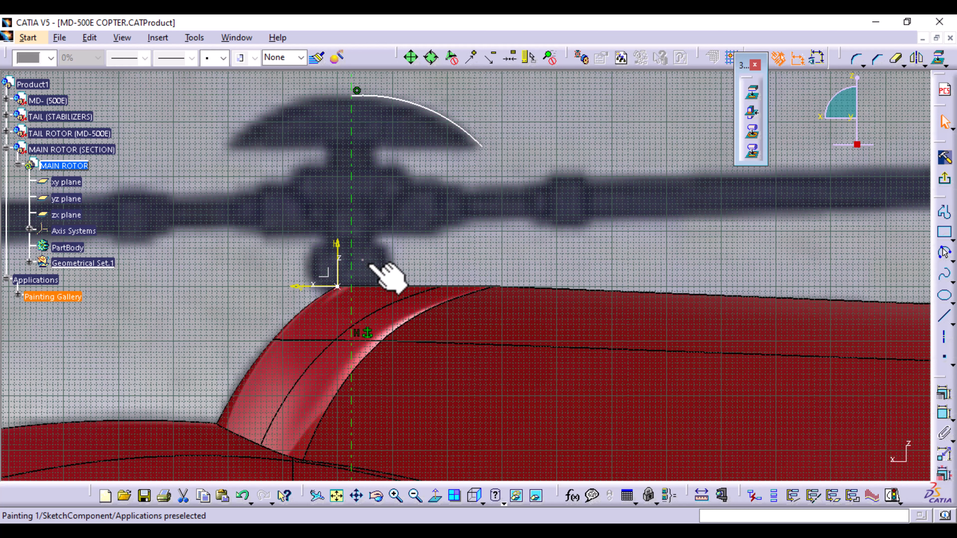
middle_click_drag(405, 339, 577, 224)
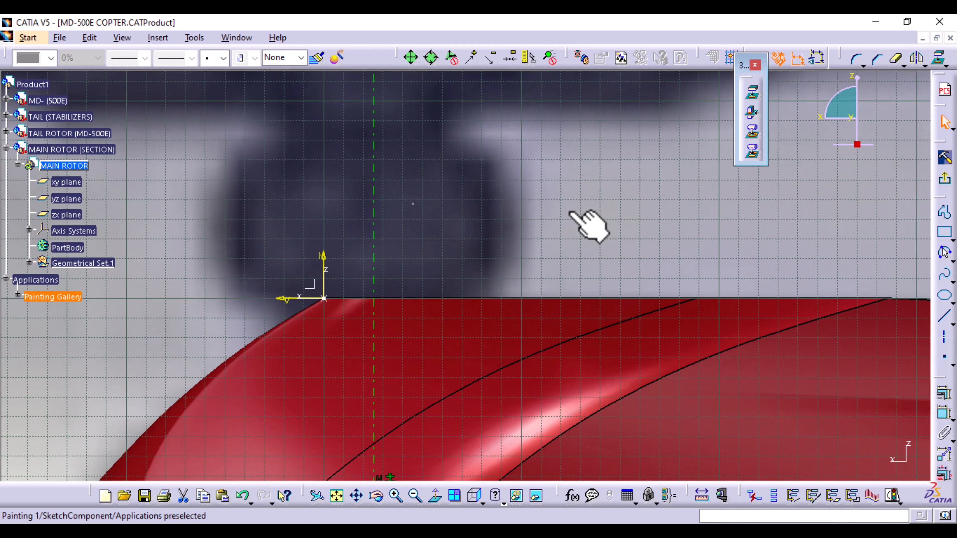
Step: Make the cap arc's centre point coincident with the vertical axis line through the rotor mast
left_click(414, 203)
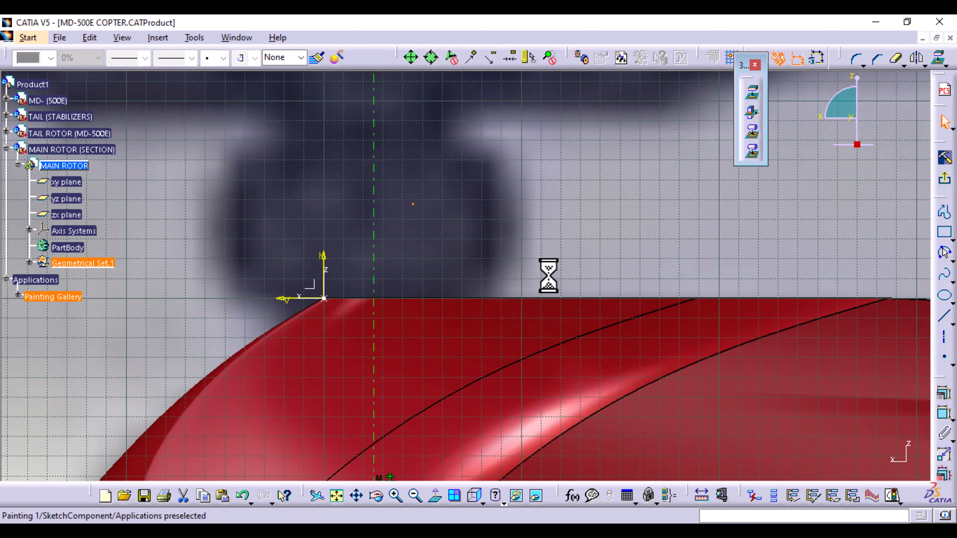
left_click(375, 267, "ctrl")
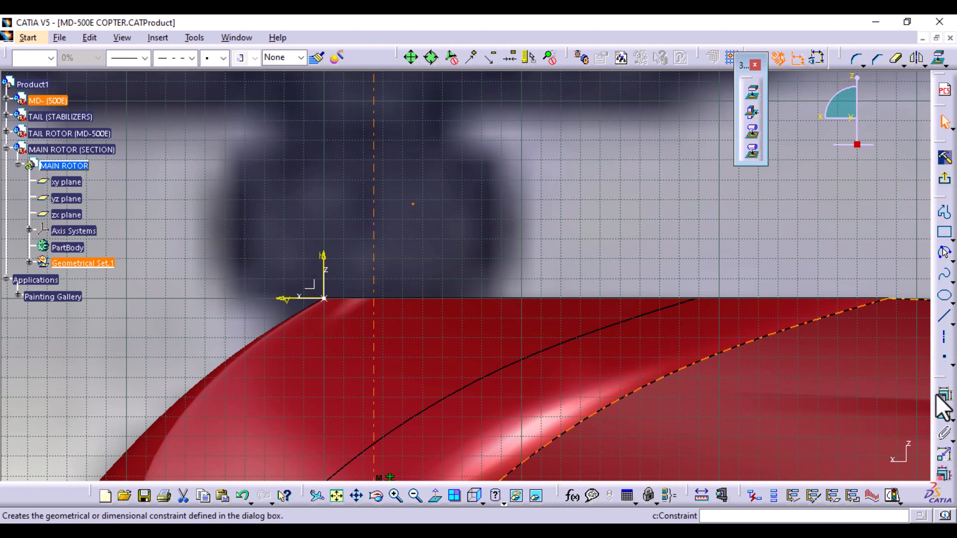
left_click(945, 414)
right_click(466, 185)
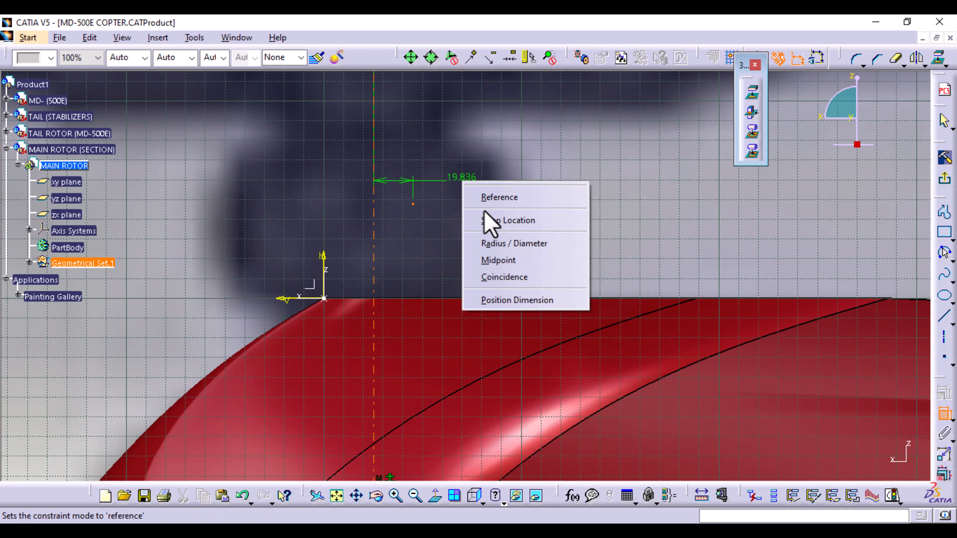
left_click(504, 279)
middle_click_drag(477, 173, 497, 349)
mouse_move(485, 255)
middle_mouse_down()
mouse_move(440, 318)
mouse_move(441, 186)
mouse_move(458, 180)
mouse_move(504, 323)
middle_mouse_up()
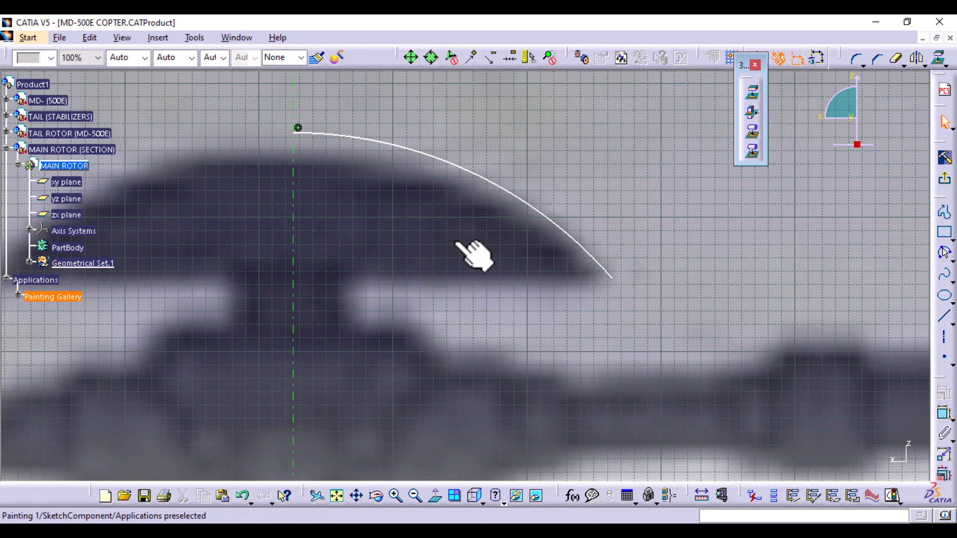
Step: Reshape the cap arc by moving the curve and its rear endpoint to fit the rotor cap's outline in the reference image
left_click_drag(456, 176, 453, 190)
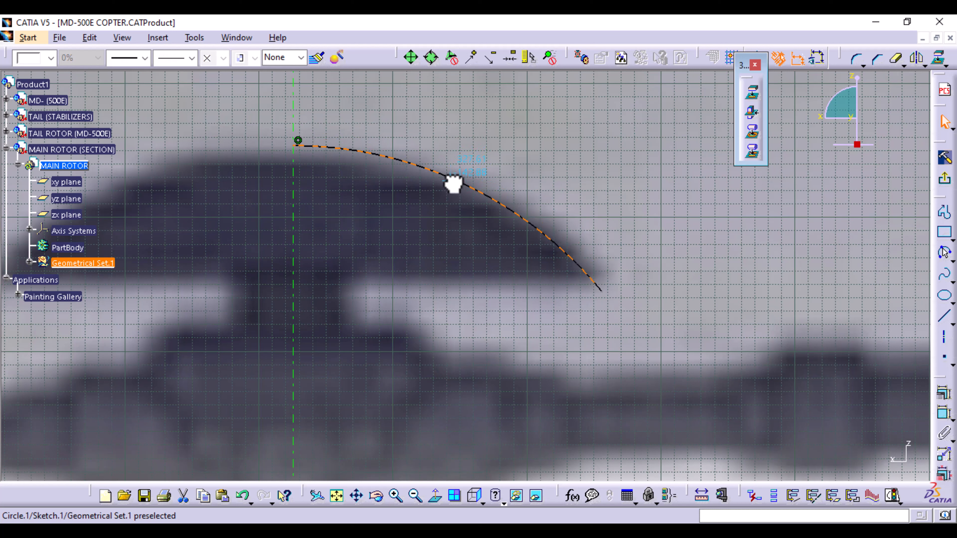
left_click_drag(602, 291, 611, 282)
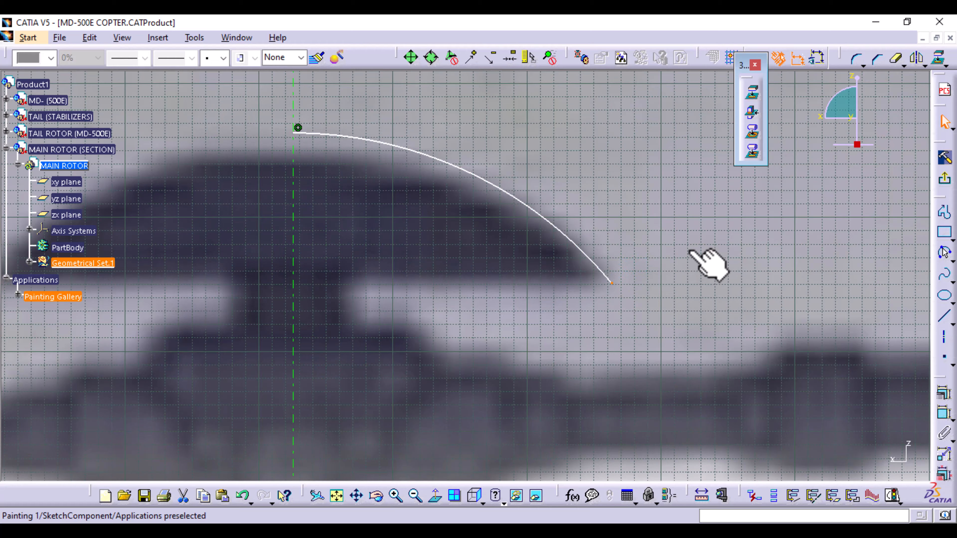
left_click(682, 233)
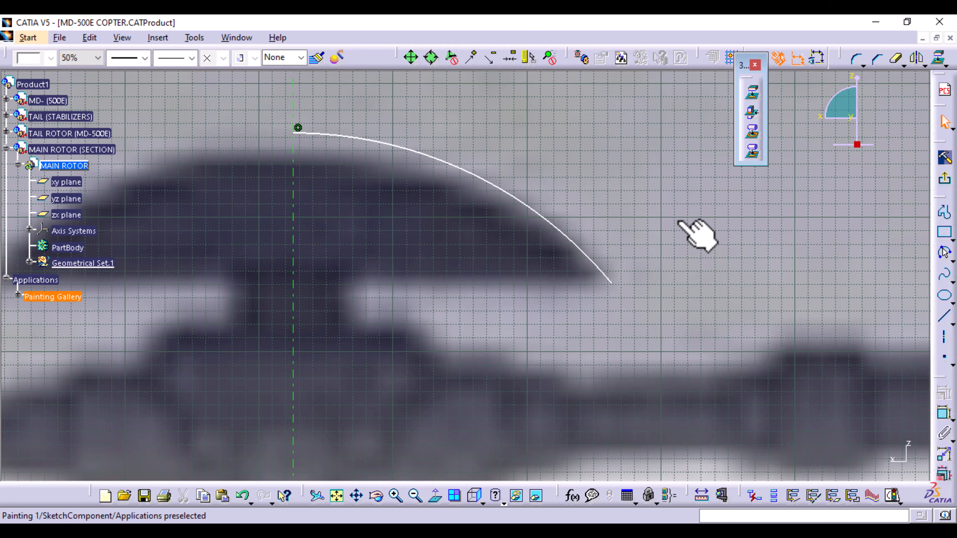
Step: Start a profile at the arc's rear tip with a horizontal line along the cap's underside to the rotor mast's rear edge
mouse_move(679, 207)
middle_mouse_down()
mouse_move(662, 222)
mouse_move(665, 267)
mouse_move(663, 247)
mouse_move(664, 254)
middle_mouse_up()
left_click(944, 213)
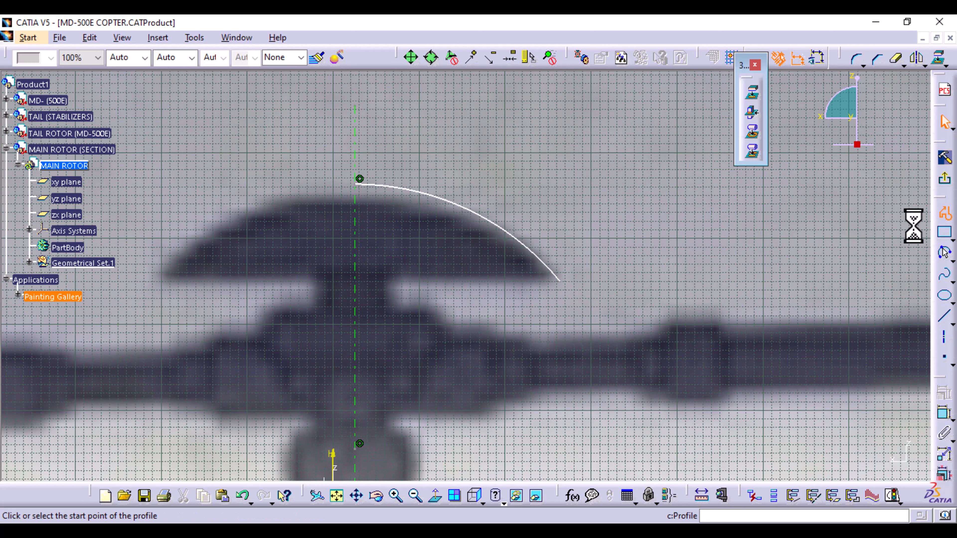
middle_click_drag(517, 370, 526, 286)
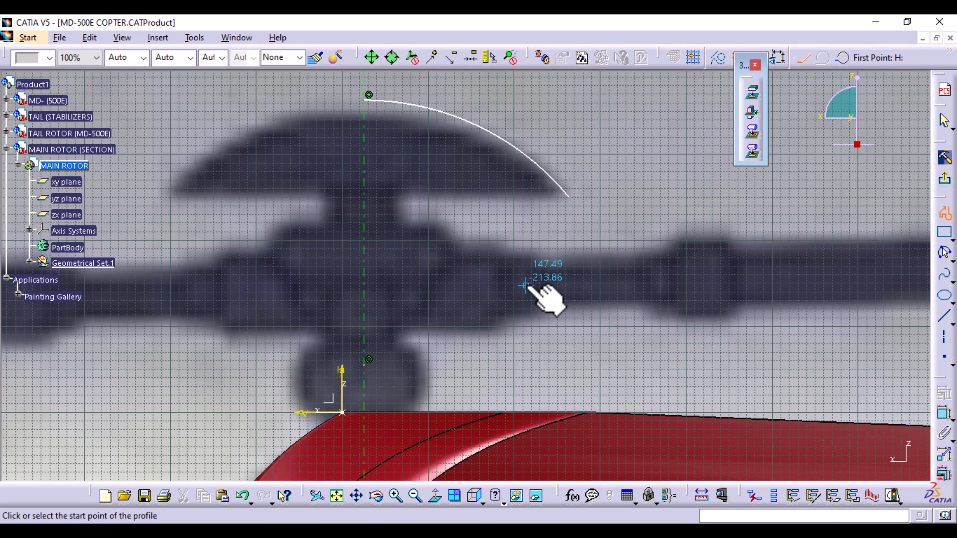
left_click(567, 196)
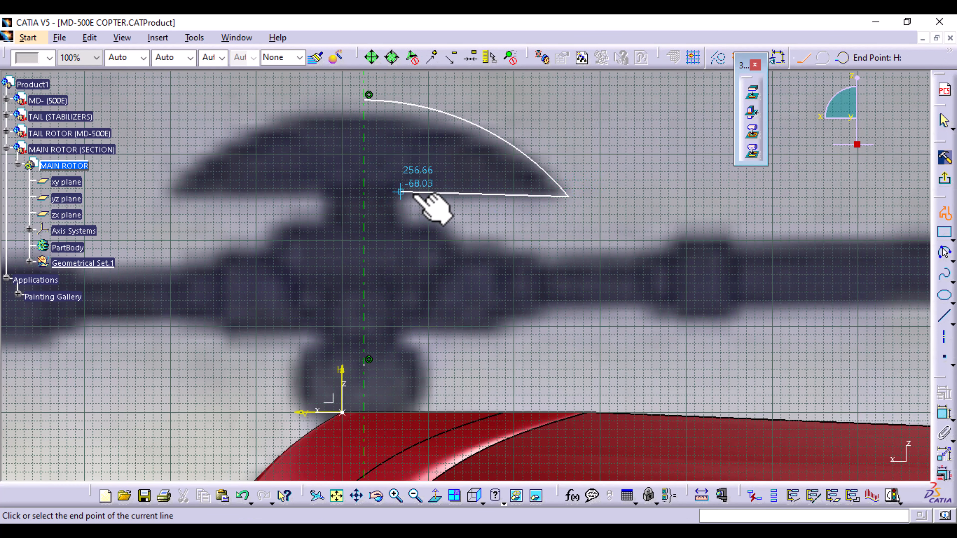
left_click(400, 197)
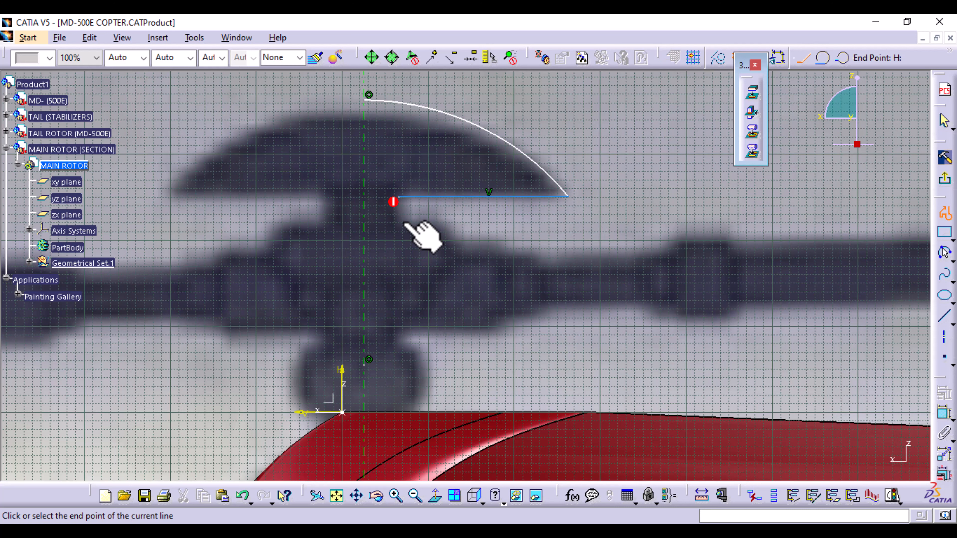
Step: Continue the profile straight down into the fuselage, step it outward and down, and end it with a horizontal line on the axis
mouse_move(405, 384)
middle_mouse_down()
mouse_move(409, 211)
mouse_move(432, 110)
middle_mouse_up()
middle_click_drag(439, 169, 434, 325)
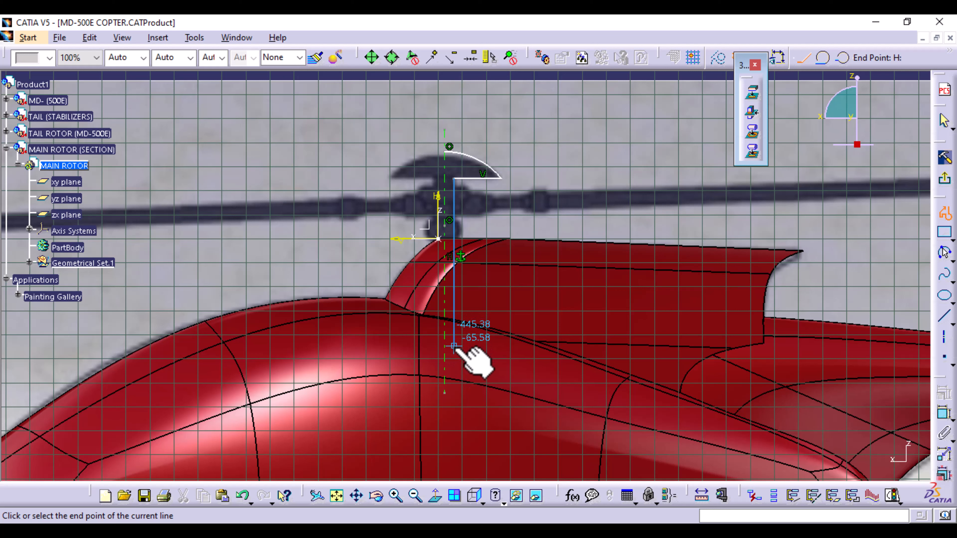
left_click(454, 345)
left_click(485, 346)
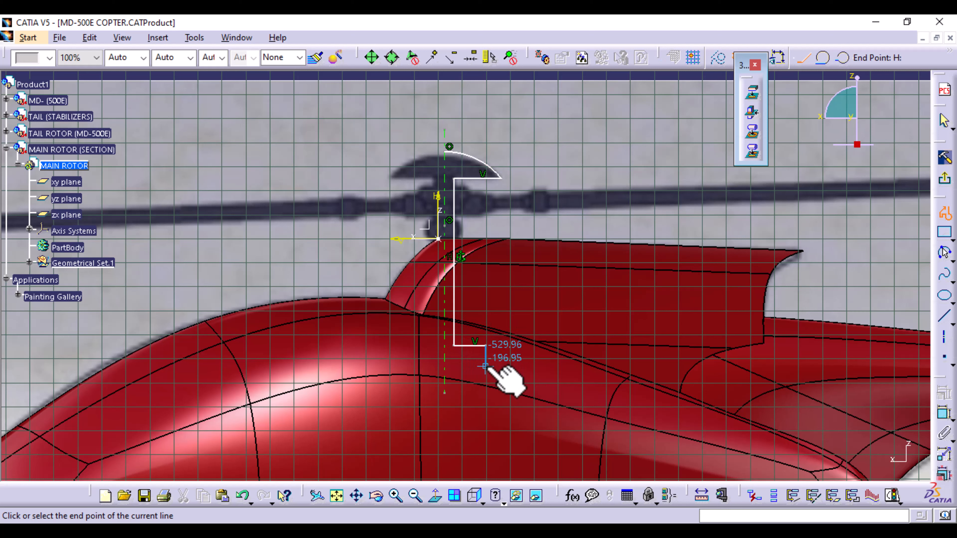
left_click(485, 369)
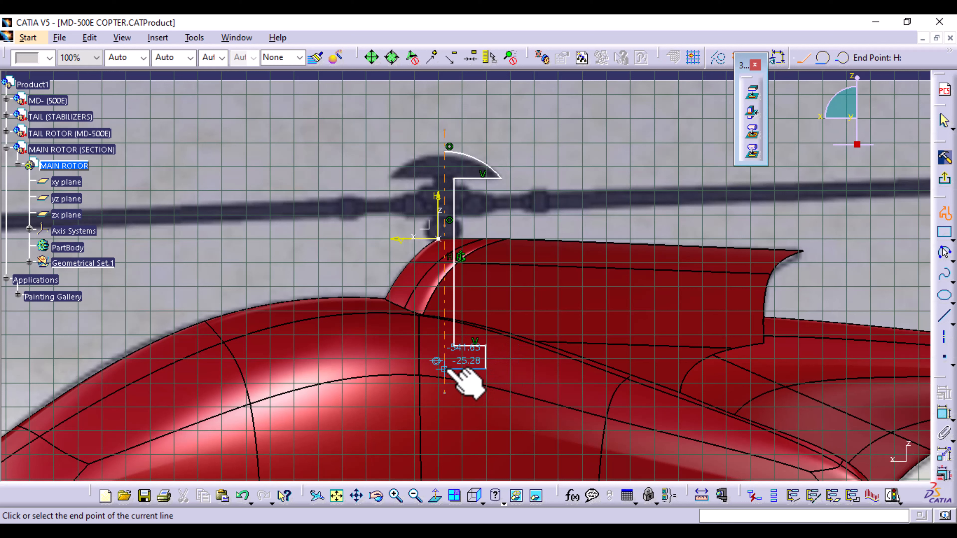
left_click(445, 369)
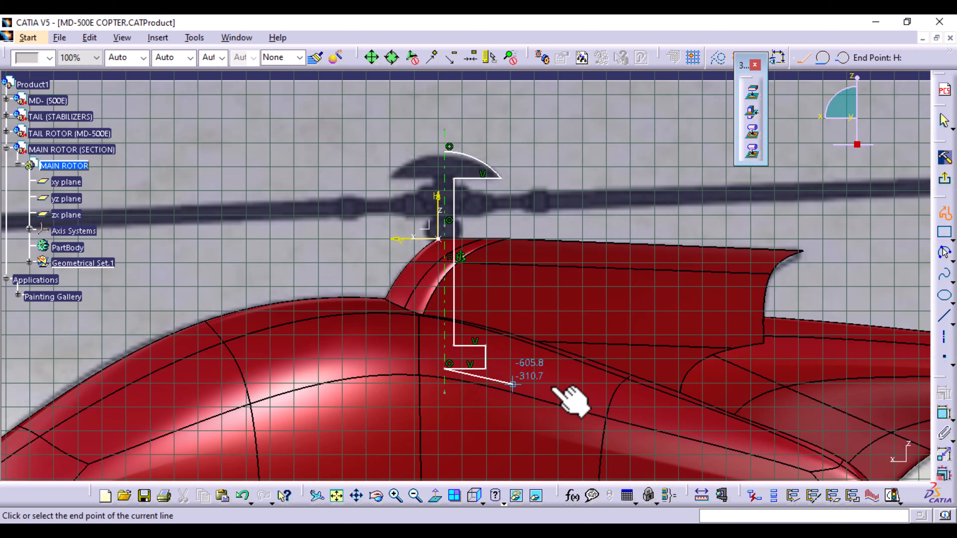
key("Escape")
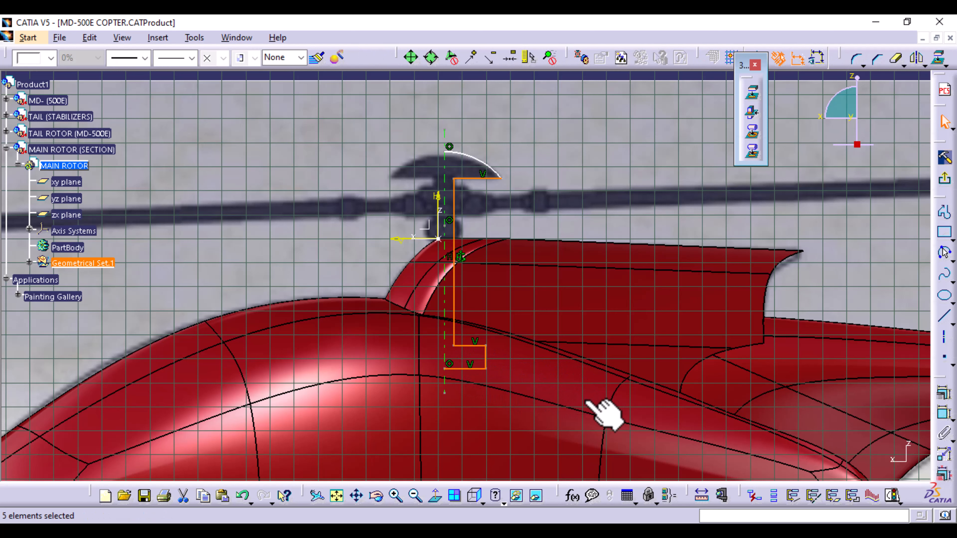
Step: Exit the sketch and revolve the hub profile as a surface through 360 degrees about the sketch axis
left_click(946, 187)
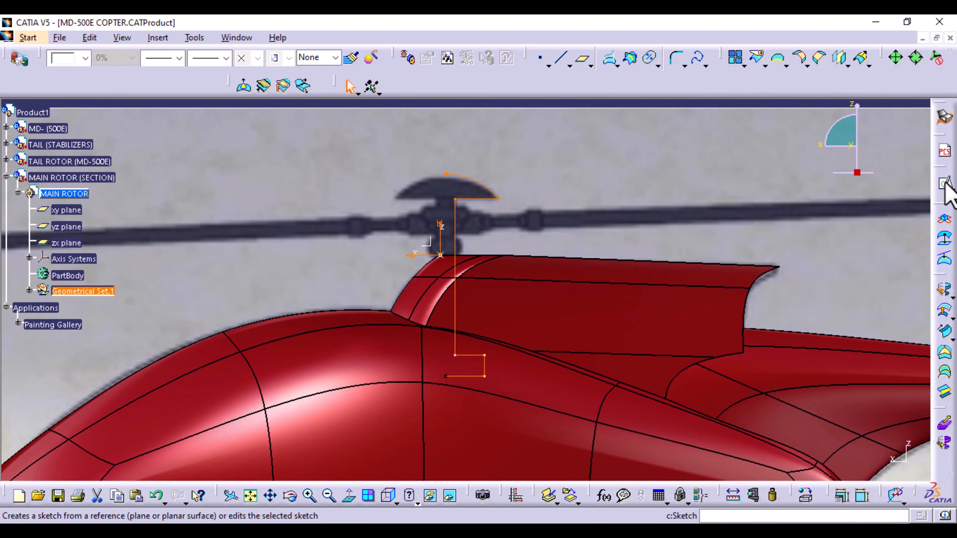
left_click(946, 291)
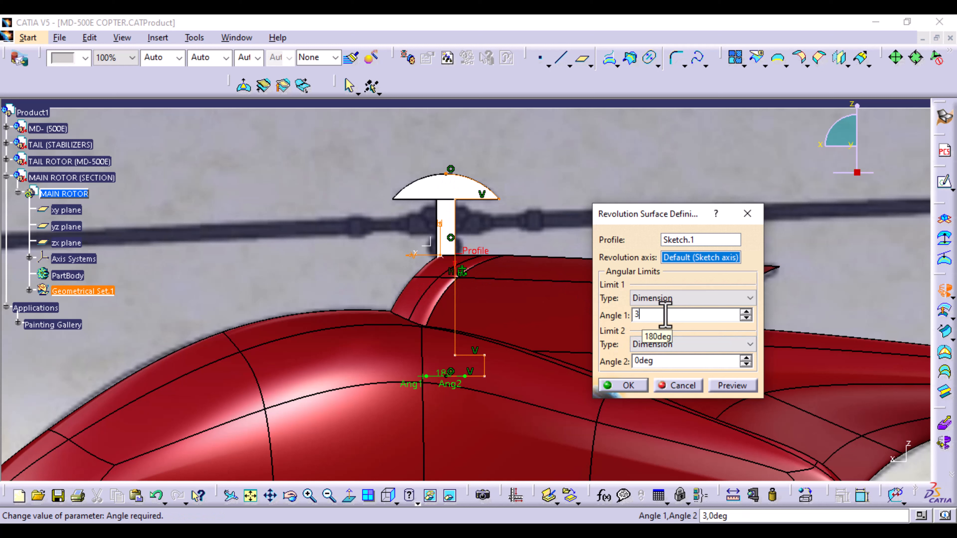
left_click(729, 385)
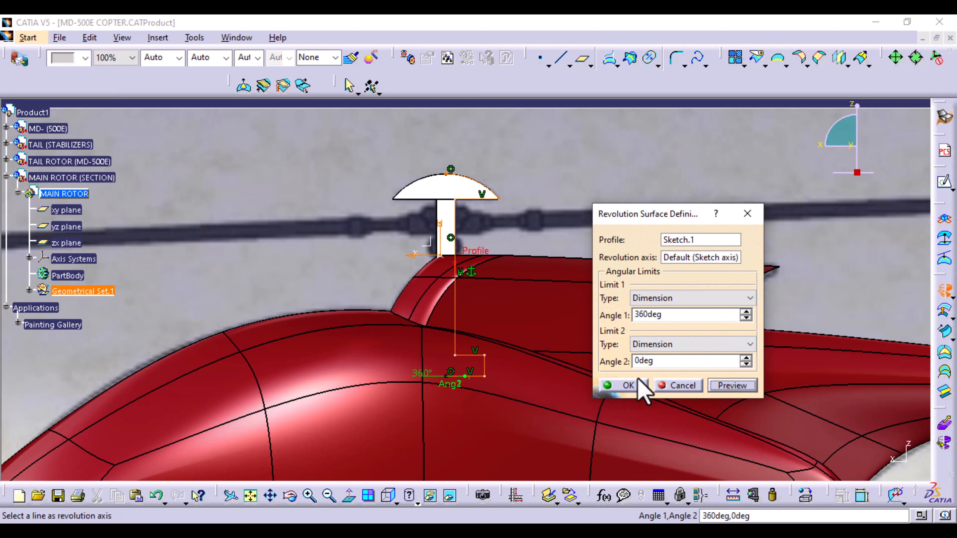
left_click(626, 385)
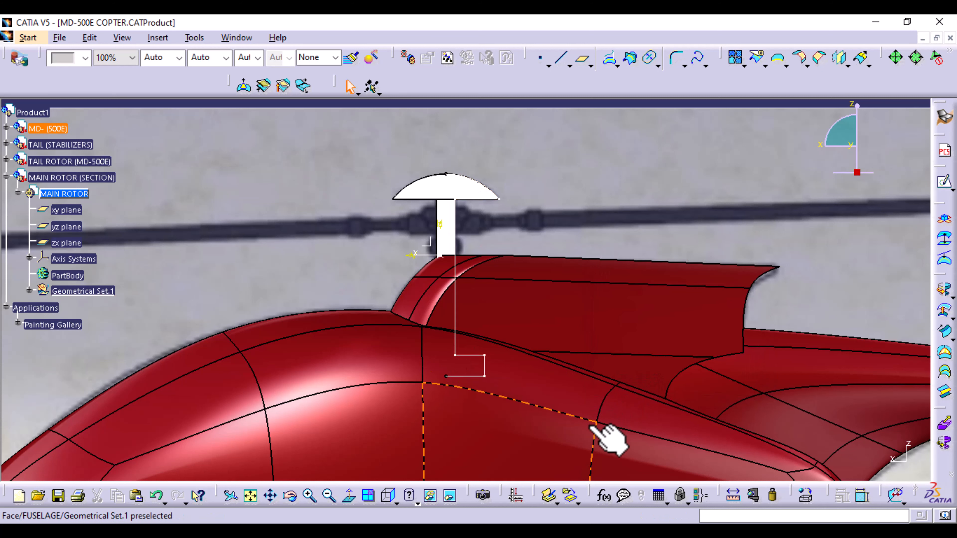
Step: Expand Geometrical Set.1 and hide Sketch.1 and Intersect.1
left_click(30, 291)
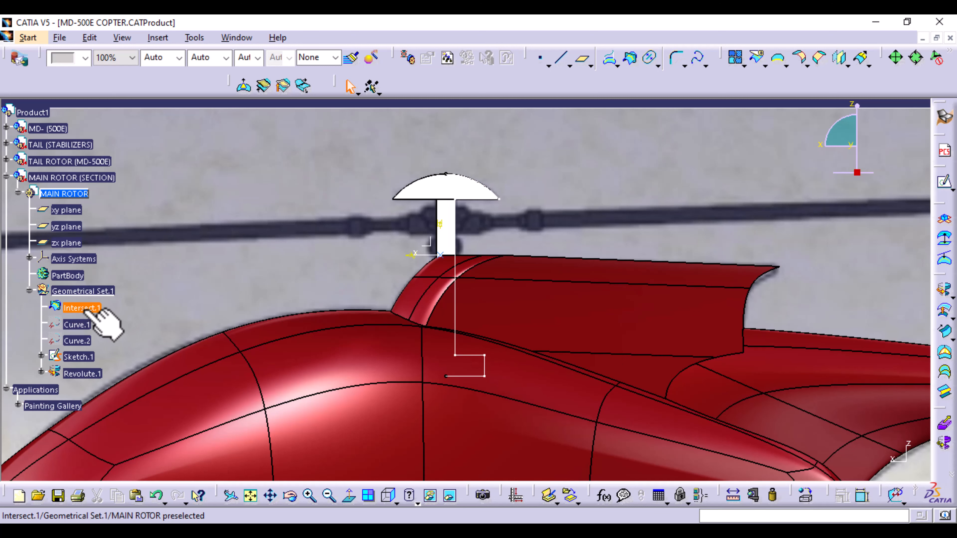
right_click(81, 357)
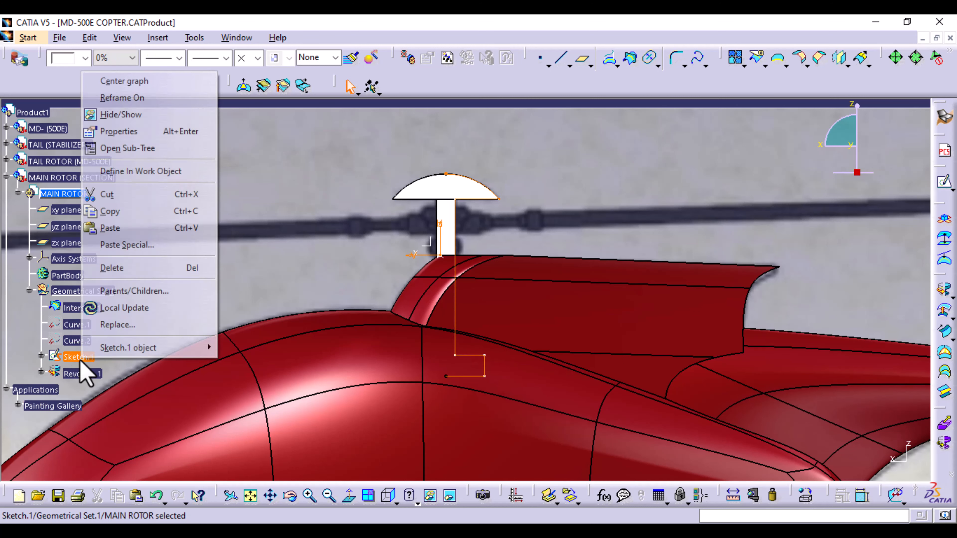
left_click(147, 115)
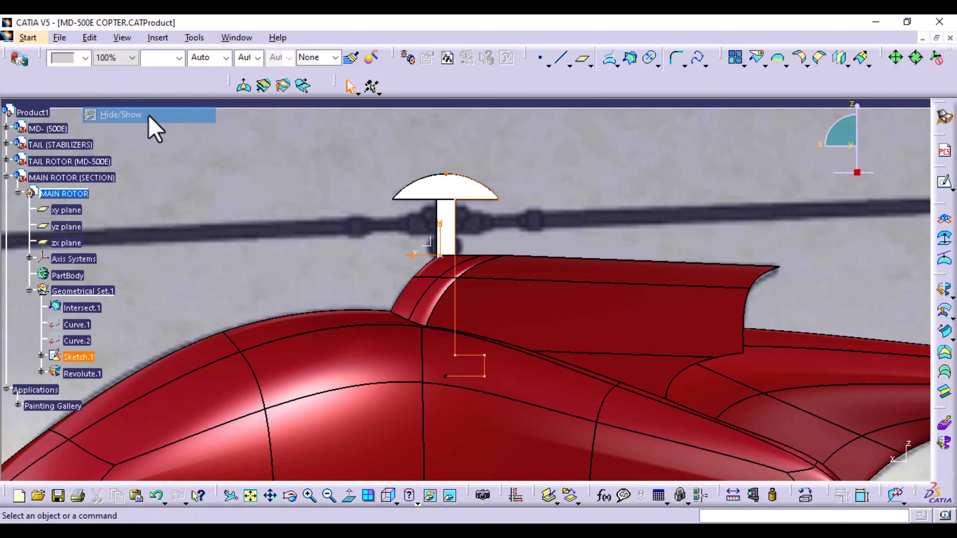
right_click(83, 309)
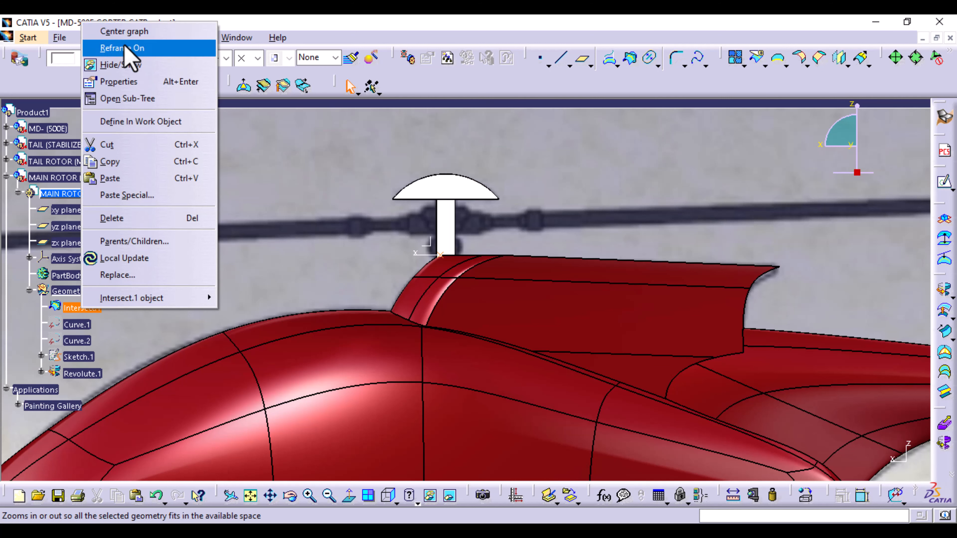
left_click(124, 64)
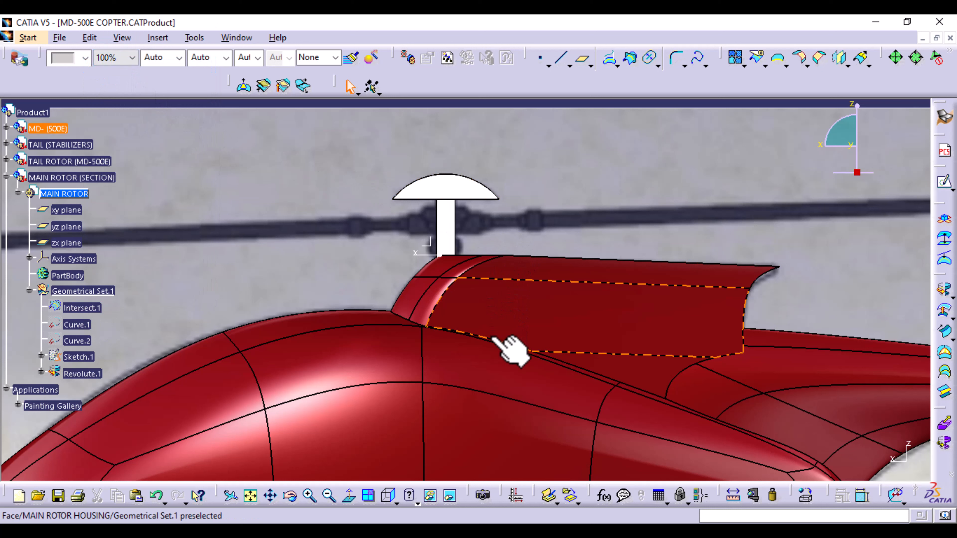
Step: Colour the revolved hub surface Revolute.1 bright green
left_click(85, 375)
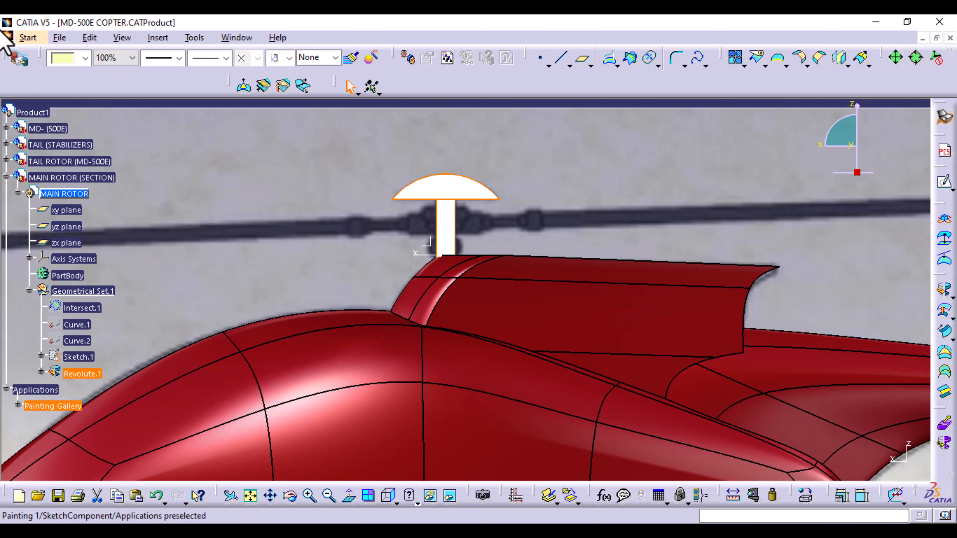
left_click(86, 58)
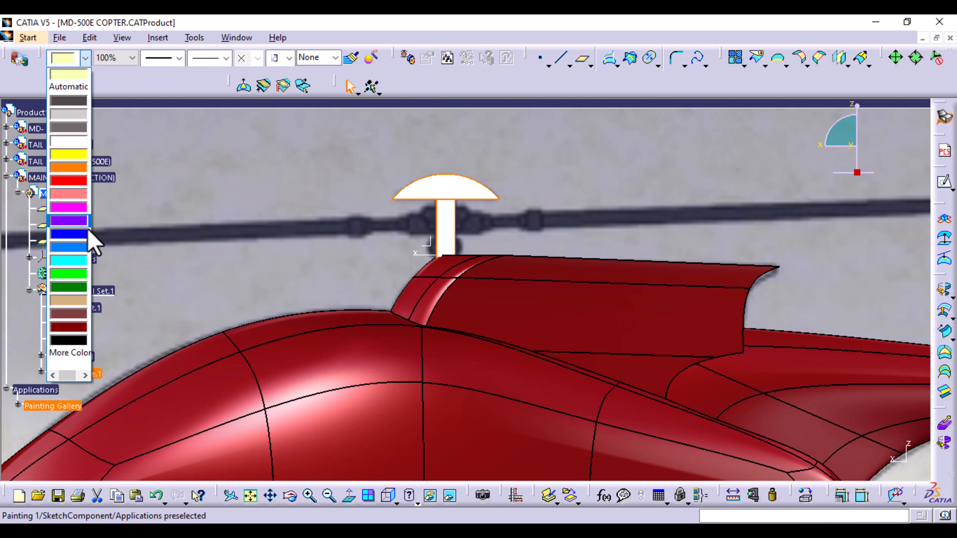
left_click(70, 273)
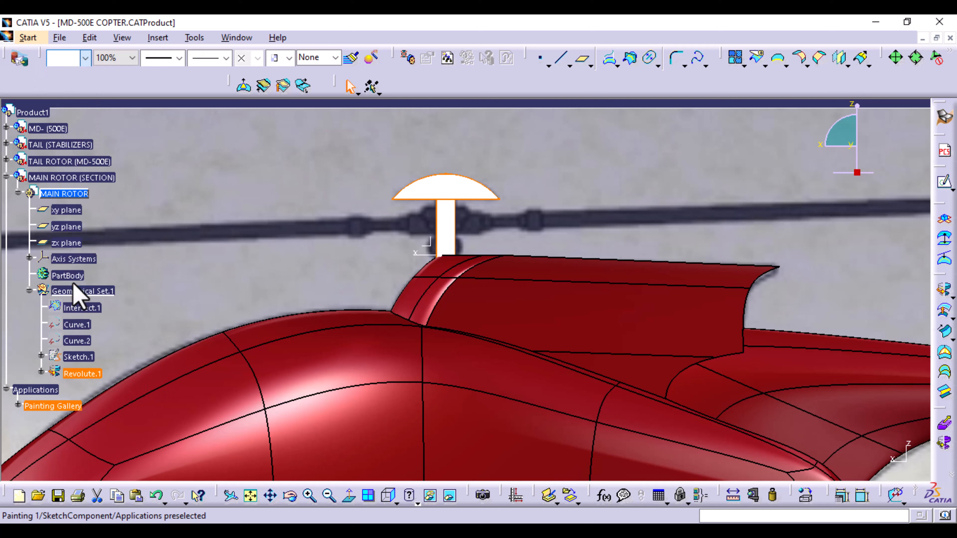
left_click(232, 287)
middle_click_drag(563, 350, 524, 312)
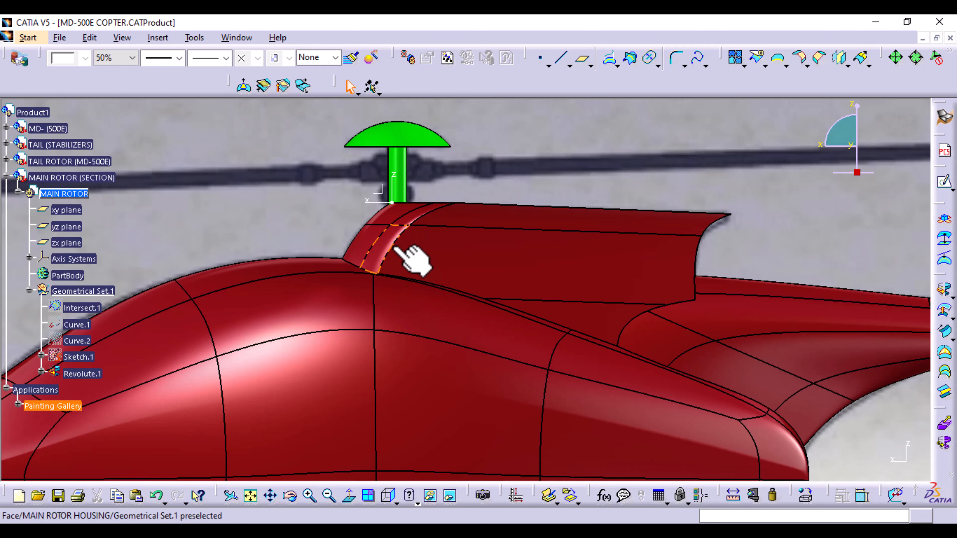
Step: Switch to the Spec-Sheet-N104AS-Spec-FV.pdf document in the browser and examine the helicopter's detail photos around page 11
left_click(385, 241)
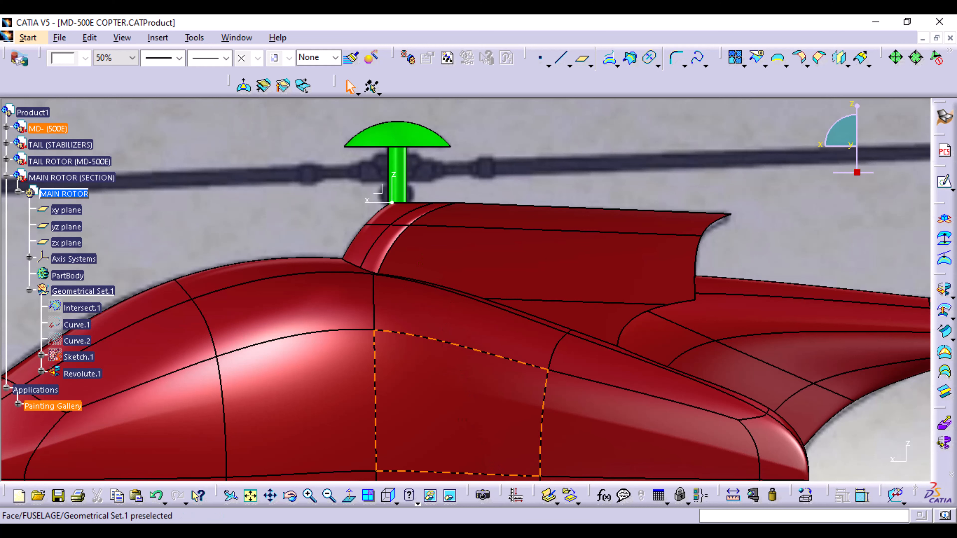
mouse_move(511, 532)
left_click(511, 479)
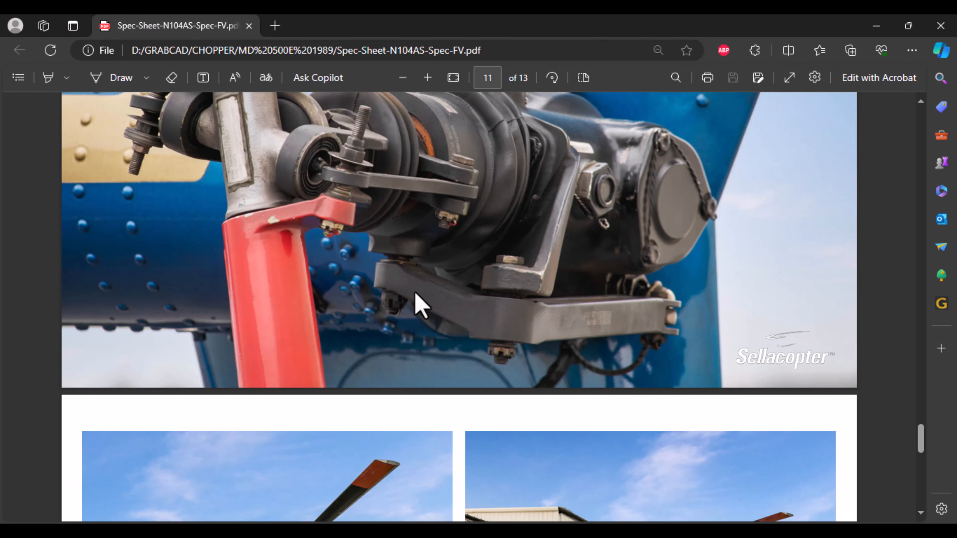
right_click(414, 318)
left_click(414, 373)
scroll(414, 373, "up", 10)
scroll(415, 375, "down", 2)
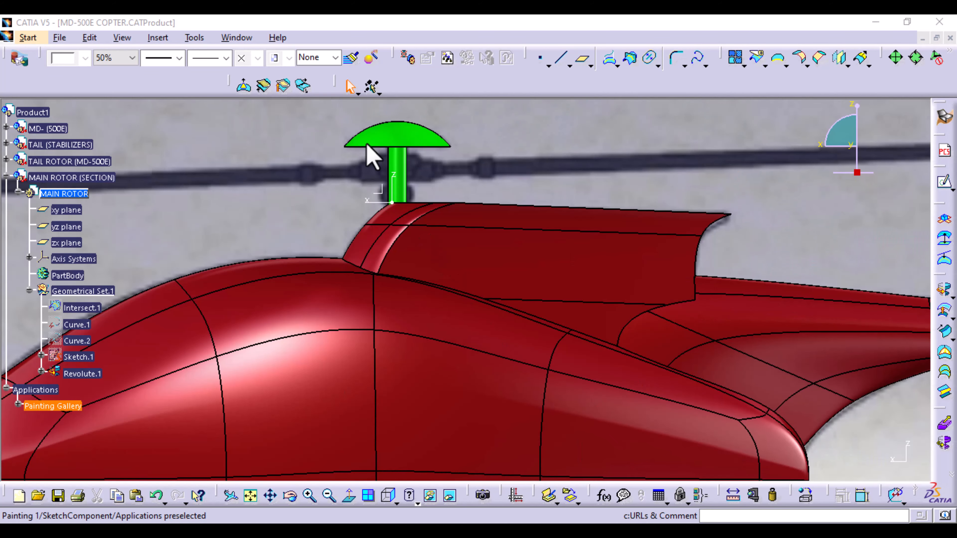
Step: Return to CATIA and start a sketch on the XY plane of the main rotor's axis system at the mast base
middle_click_drag(422, 281, 374, 353)
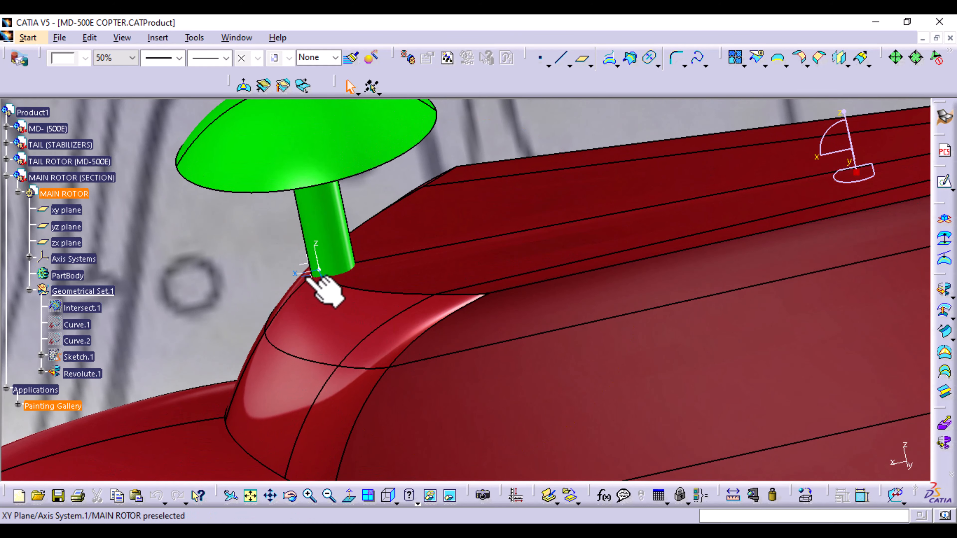
left_click(316, 272)
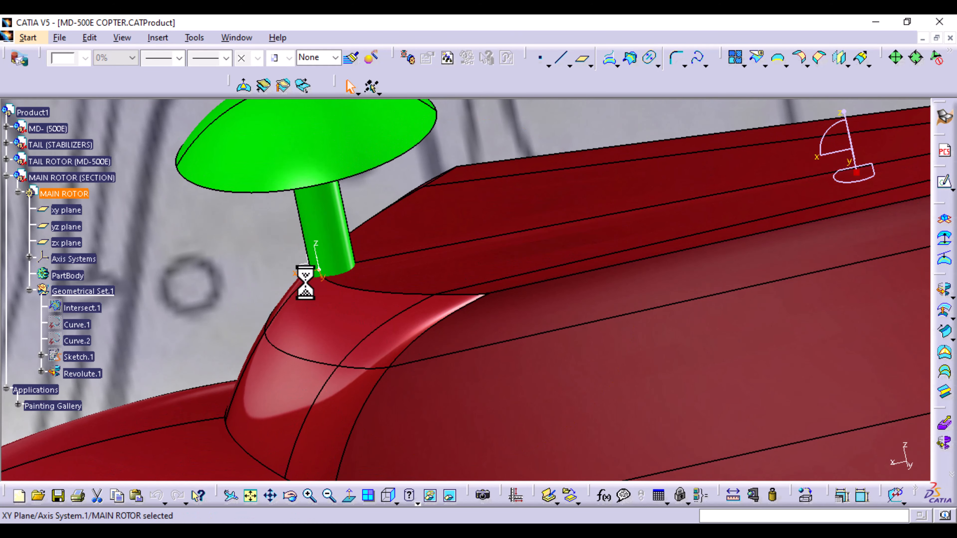
left_click(944, 183)
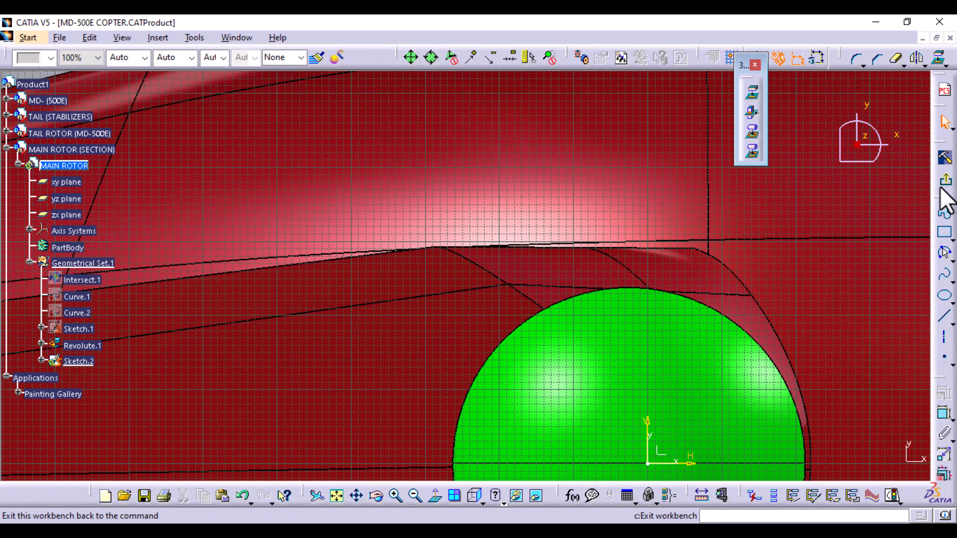
Step: Project the cylindrical mast face of Revolute.1 onto the sketch plane
mouse_move(630, 267)
middle_mouse_down()
mouse_move(530, 154)
mouse_move(404, 77)
middle_mouse_up()
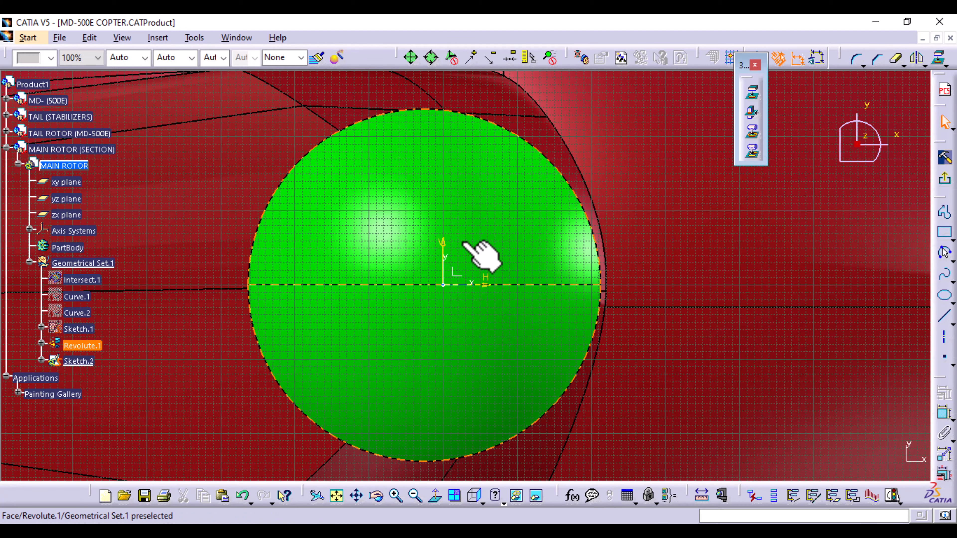
middle_click_drag(395, 247, 596, 301)
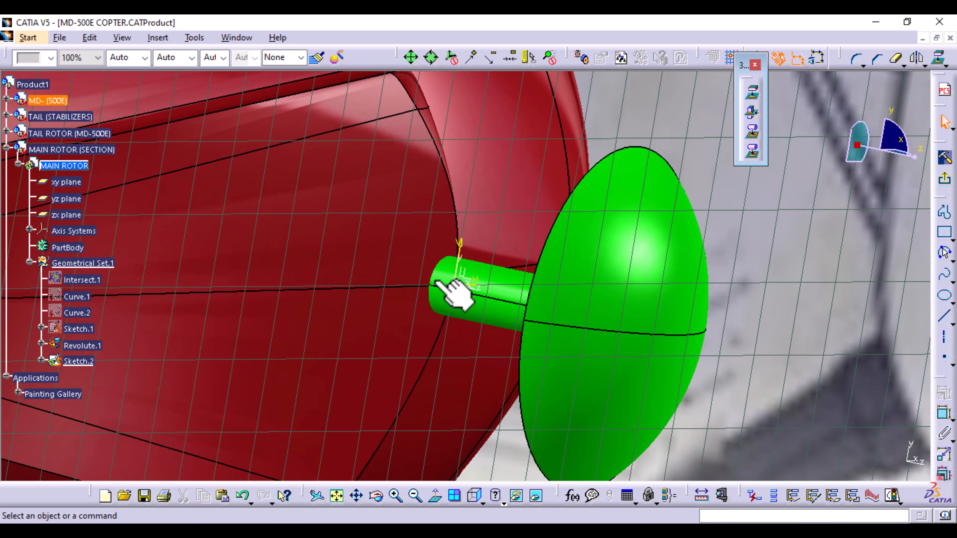
left_click(442, 272)
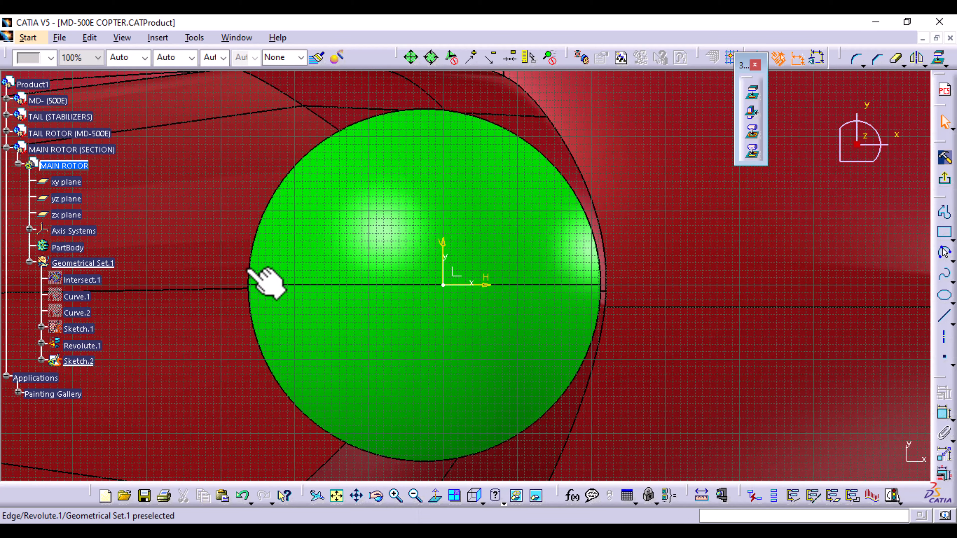
middle_click_drag(248, 271, 471, 325)
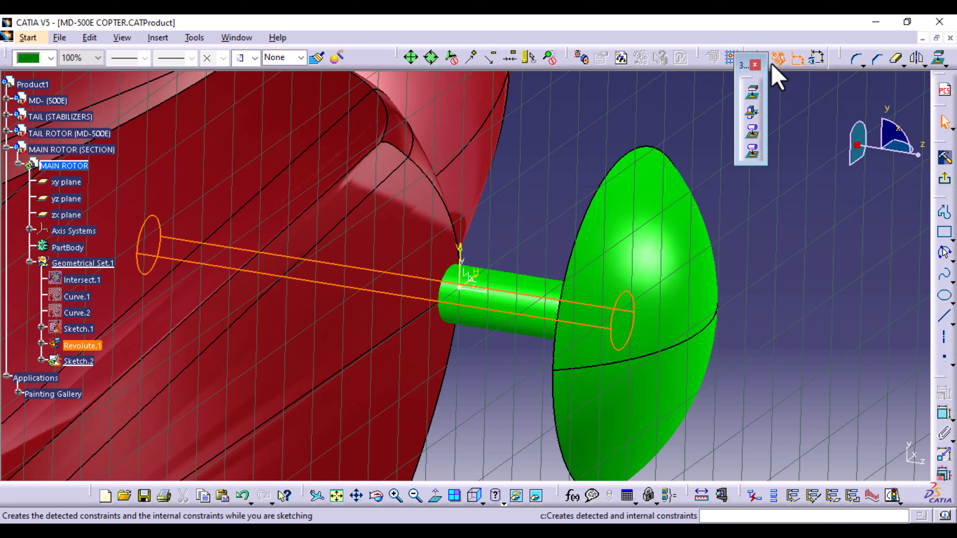
left_click(754, 93)
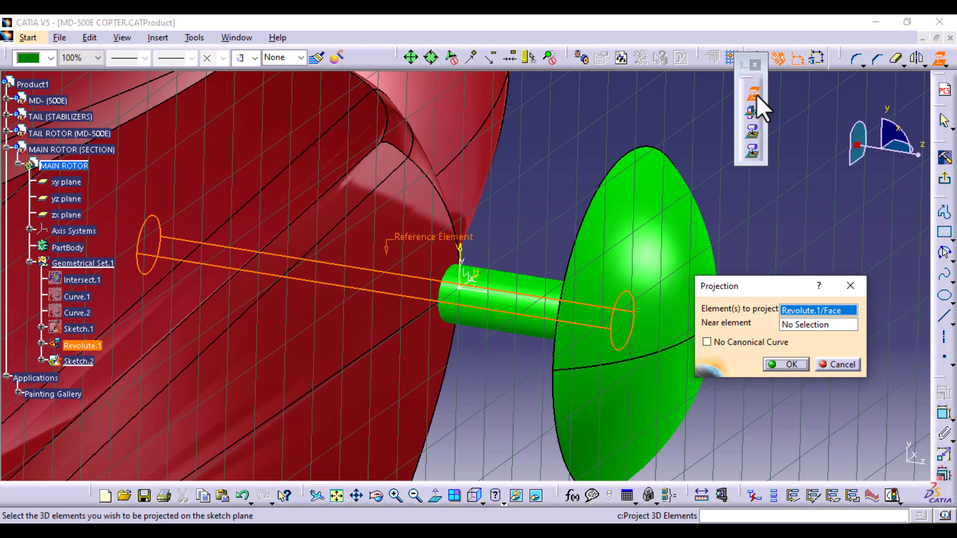
left_click_drag(746, 64, 711, 101)
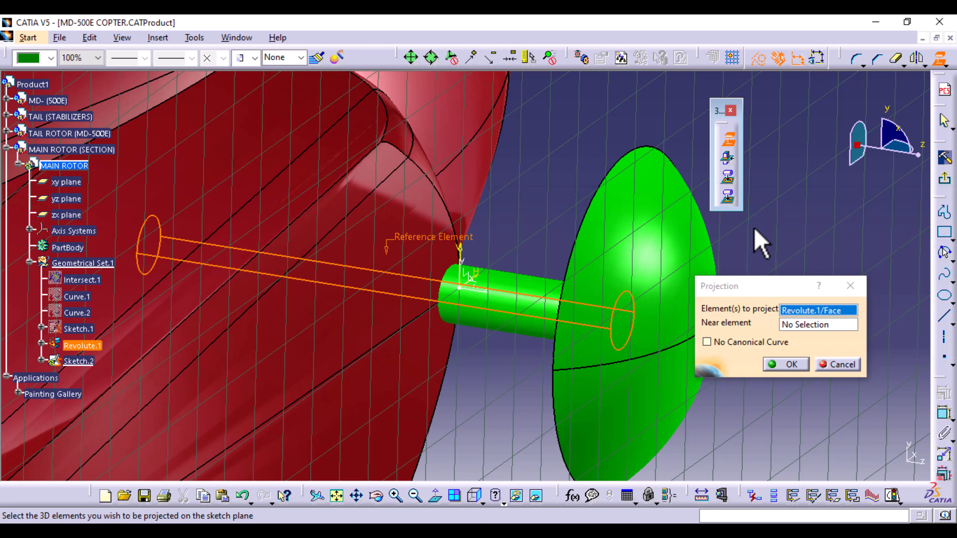
left_click(791, 362)
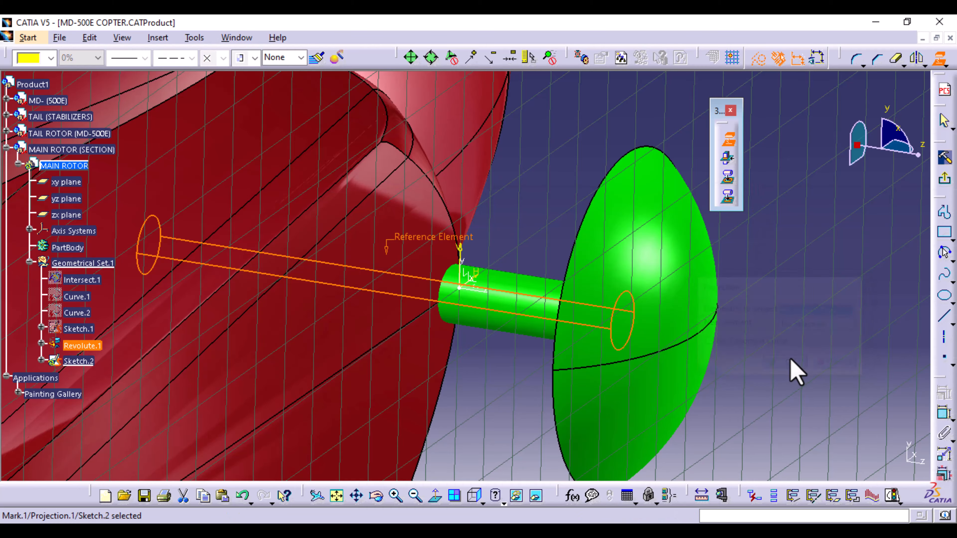
left_click(436, 498)
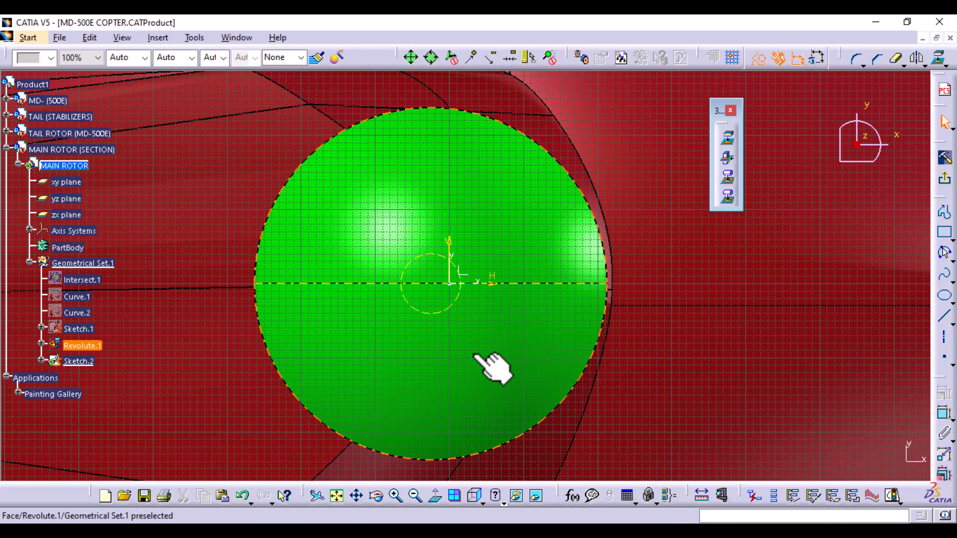
Step: Hide the revolved hub surface and draw a circle around the projected mast circle, concentric and slightly larger, as standard geometry
middle_click_drag(473, 354, 474, 273, "ctrl")
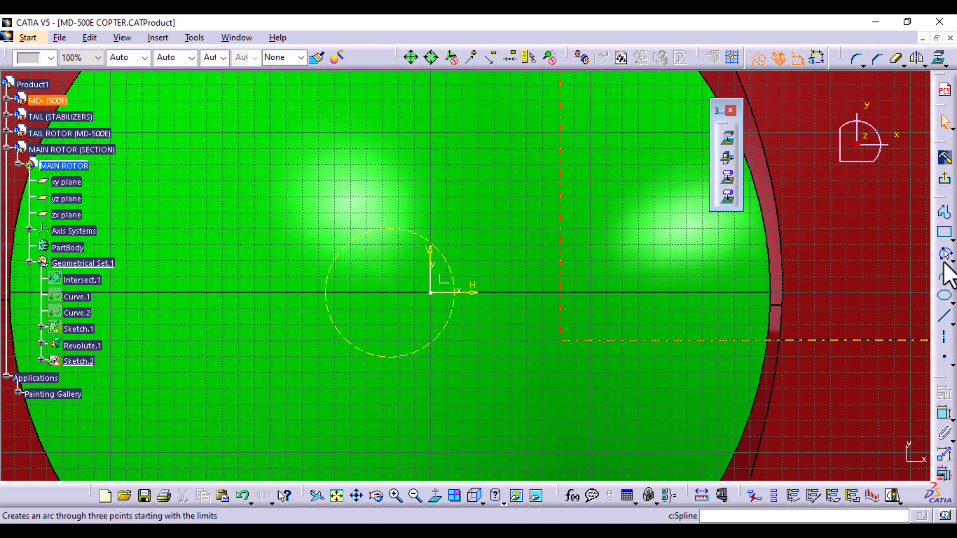
left_click(946, 255)
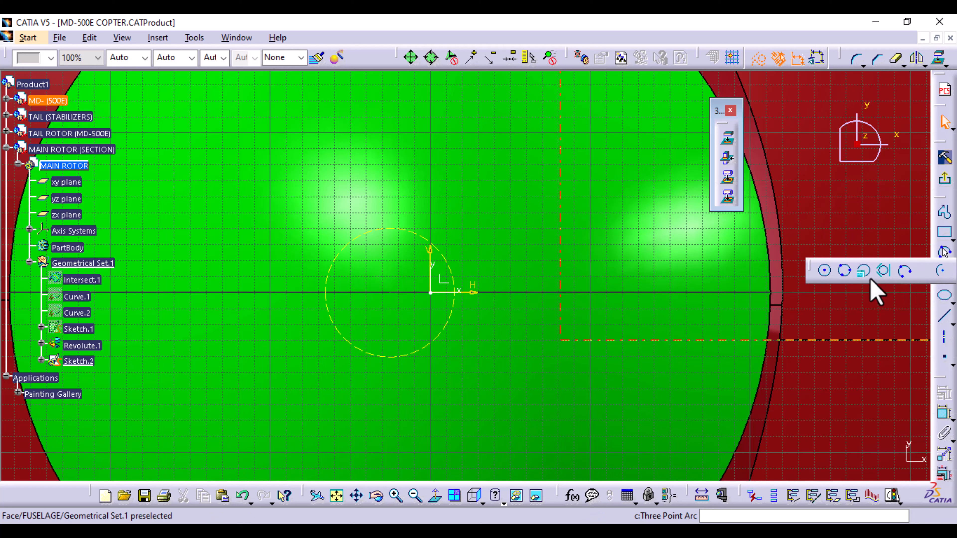
left_click(827, 271)
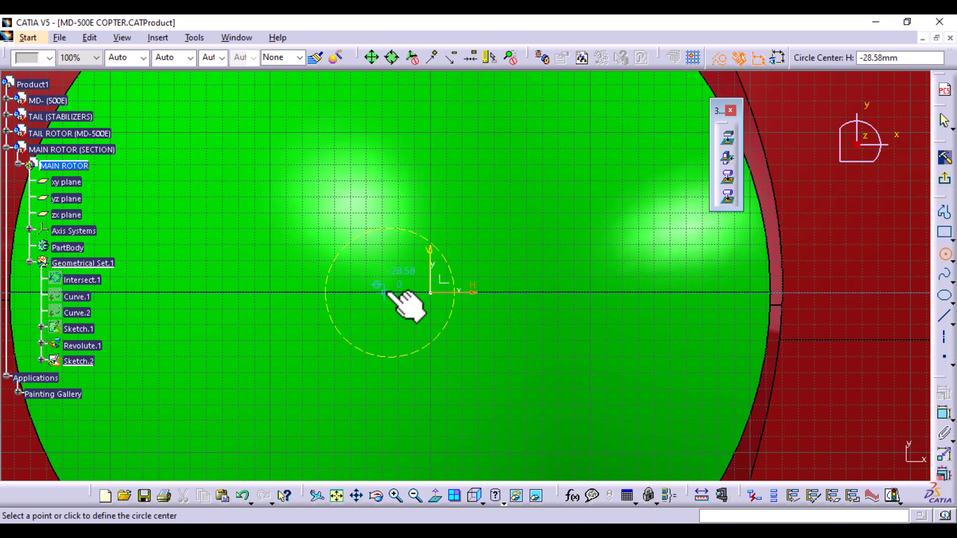
right_click(574, 207)
left_click(612, 251)
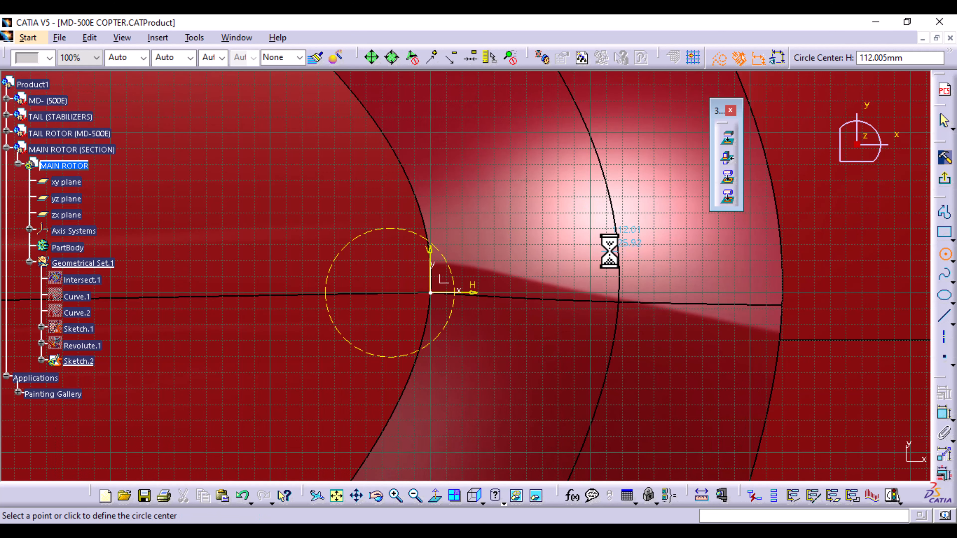
left_click(390, 292)
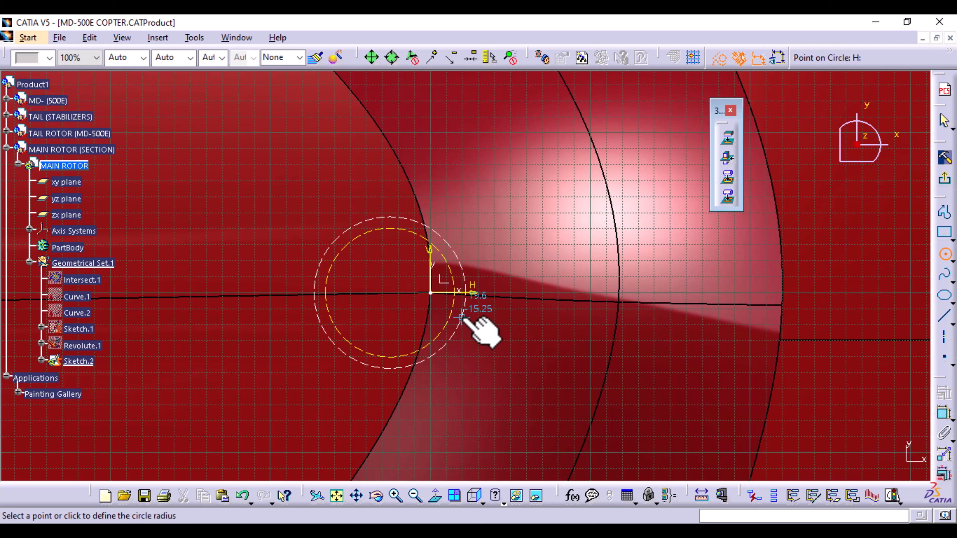
left_click(461, 318)
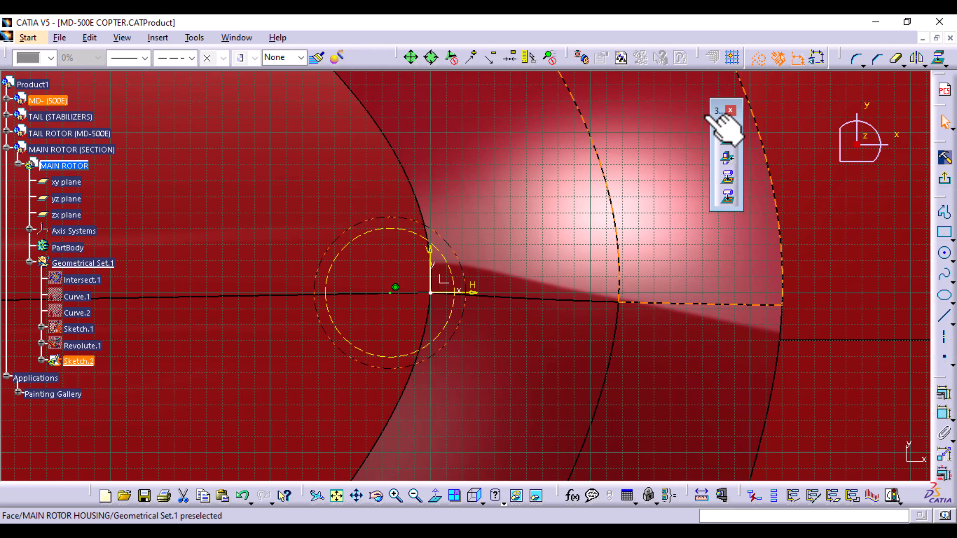
left_click(773, 194)
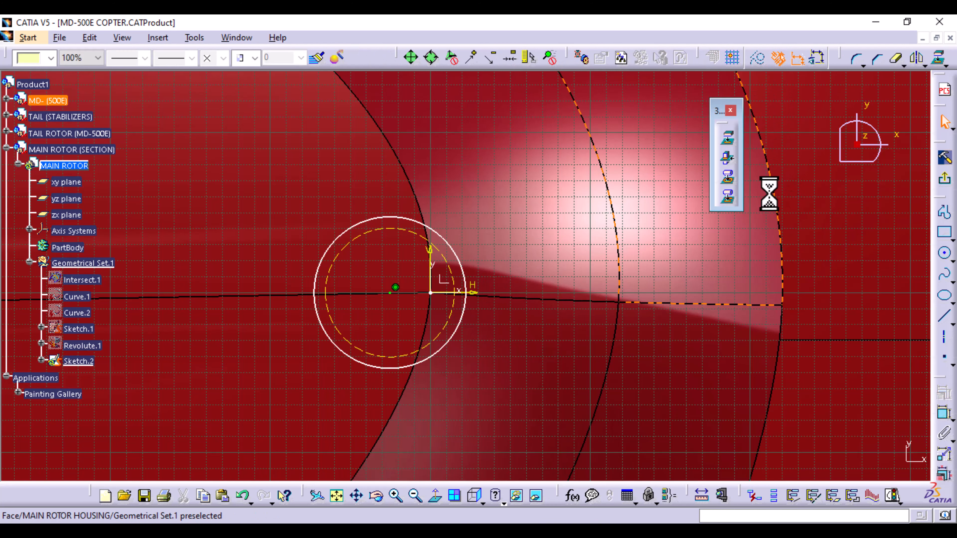
Step: Draw a second, larger circle concentric with the one around the projected mast
left_click(945, 253)
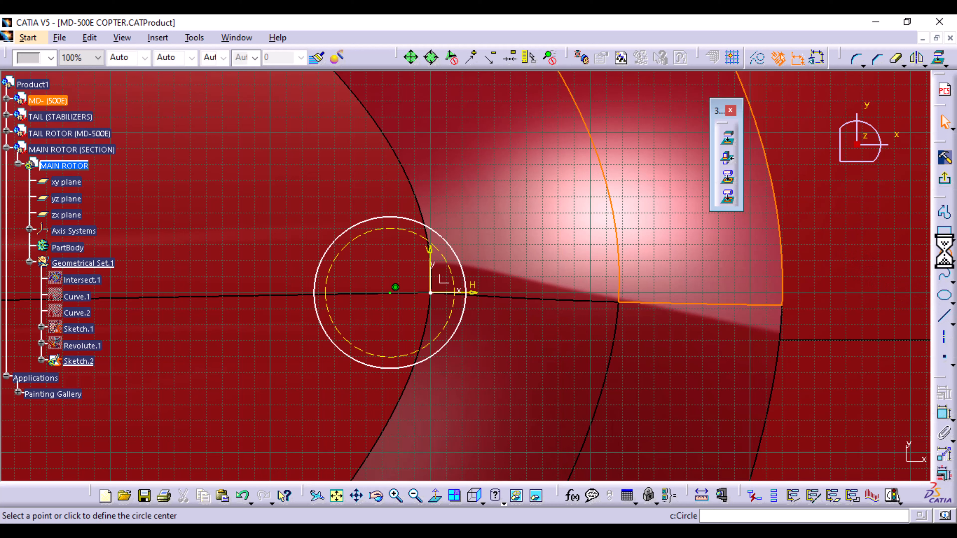
left_click(390, 293)
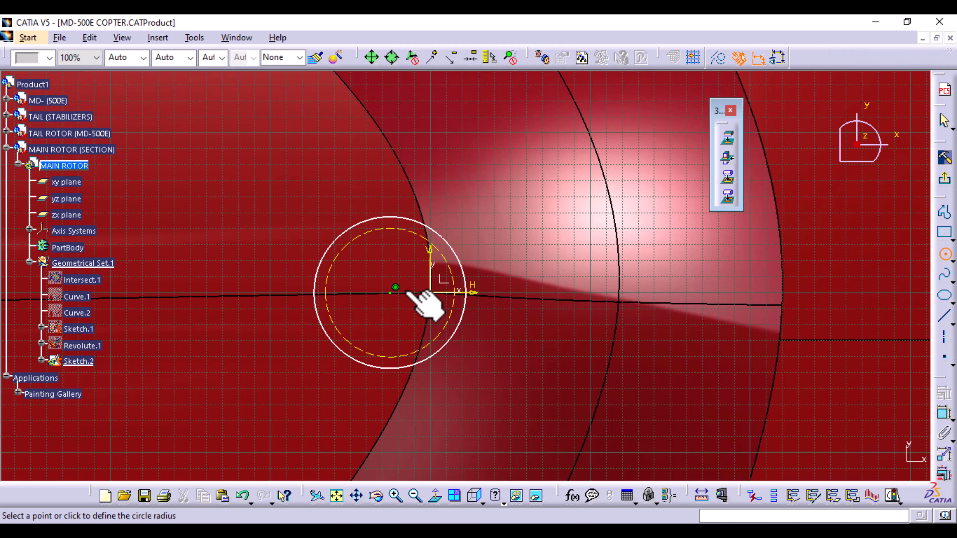
left_click(486, 272)
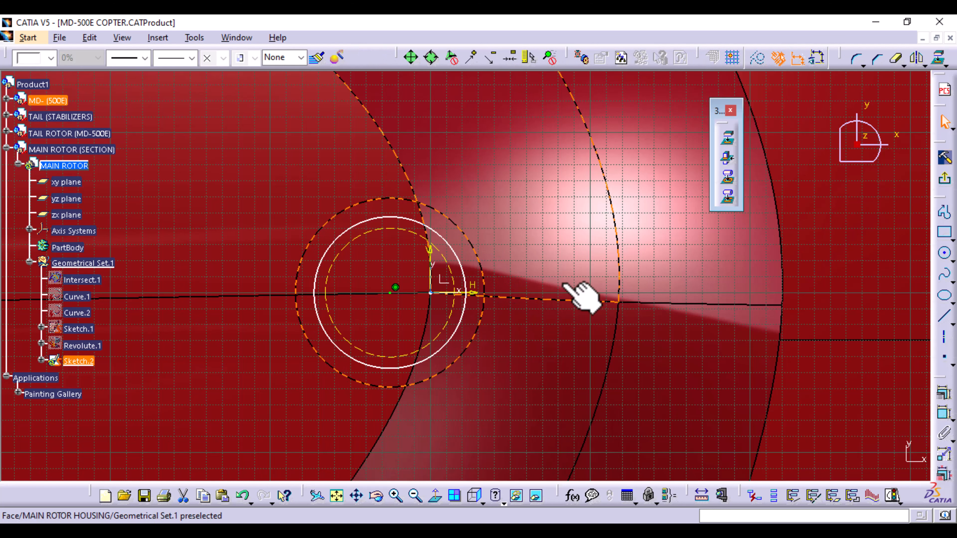
Step: Hide the red fuselage and rotor housing covering the top-view reference image of the rotor hub
right_click(559, 220)
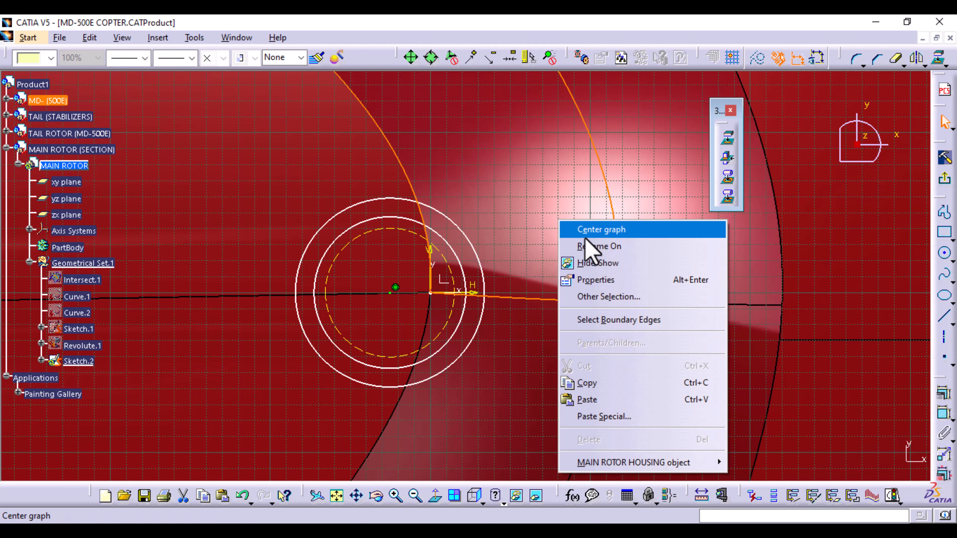
left_click(606, 264)
mouse_move(573, 225)
middle_mouse_down()
mouse_move(561, 214)
mouse_move(564, 325)
mouse_move(577, 342)
mouse_move(519, 316)
mouse_move(496, 321)
mouse_move(496, 302)
mouse_move(501, 321)
mouse_move(498, 309)
middle_mouse_up()
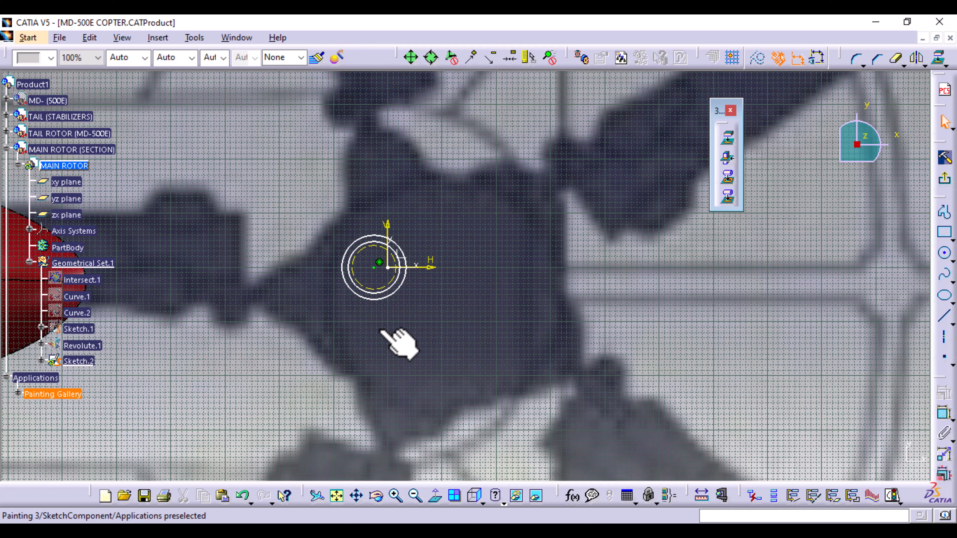
Step: Enlarge the outer concentric circle to roughly twice the radius of the inner one and convert it to construction geometry
mouse_move(385, 331)
middle_mouse_down()
mouse_move(380, 293)
mouse_move(370, 295)
middle_mouse_up()
left_click_drag(371, 298, 396, 309)
mouse_move(518, 336)
middle_mouse_down()
mouse_move(515, 317)
mouse_move(622, 323)
middle_mouse_up()
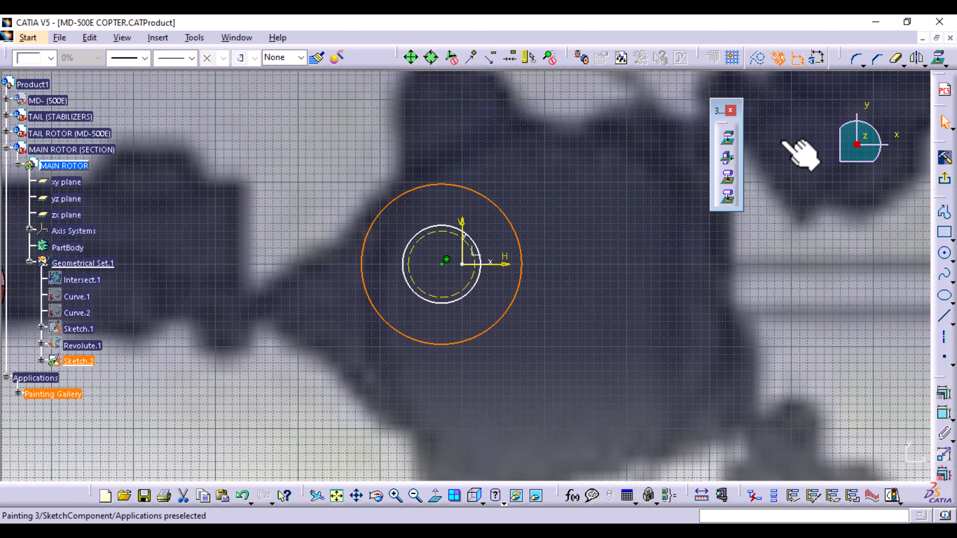
left_click(759, 60)
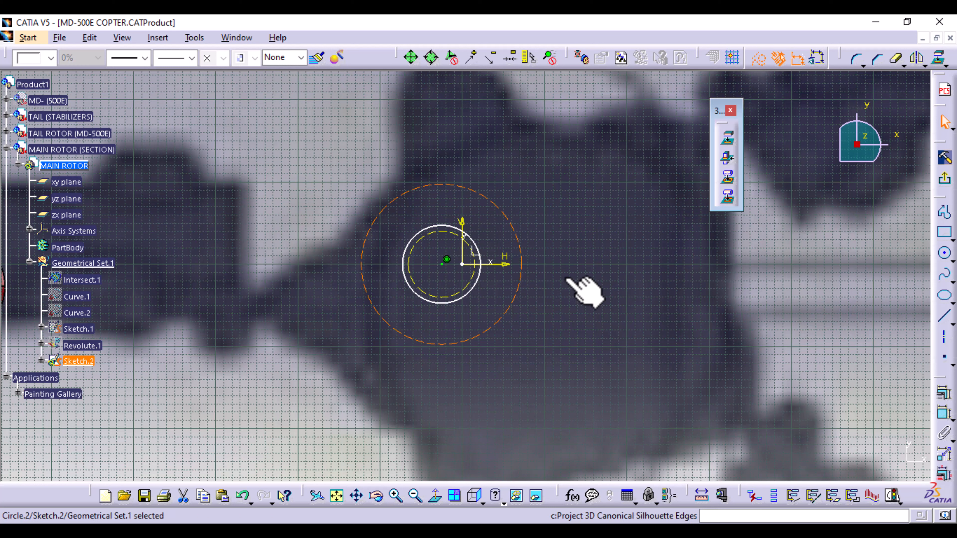
left_click(581, 288)
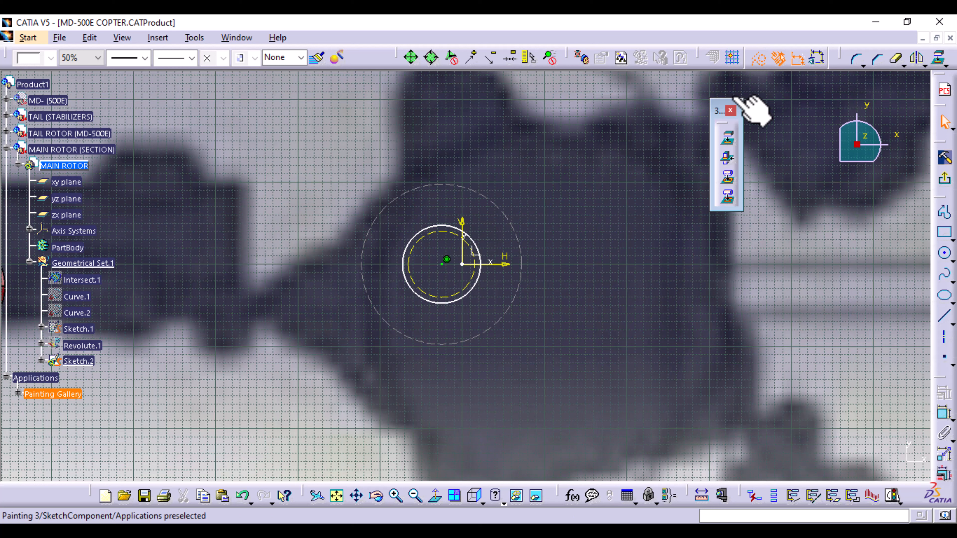
Step: Draw a vertical axis through the common centre of the circles, extending beyond the construction circle at both ends
left_click(946, 324)
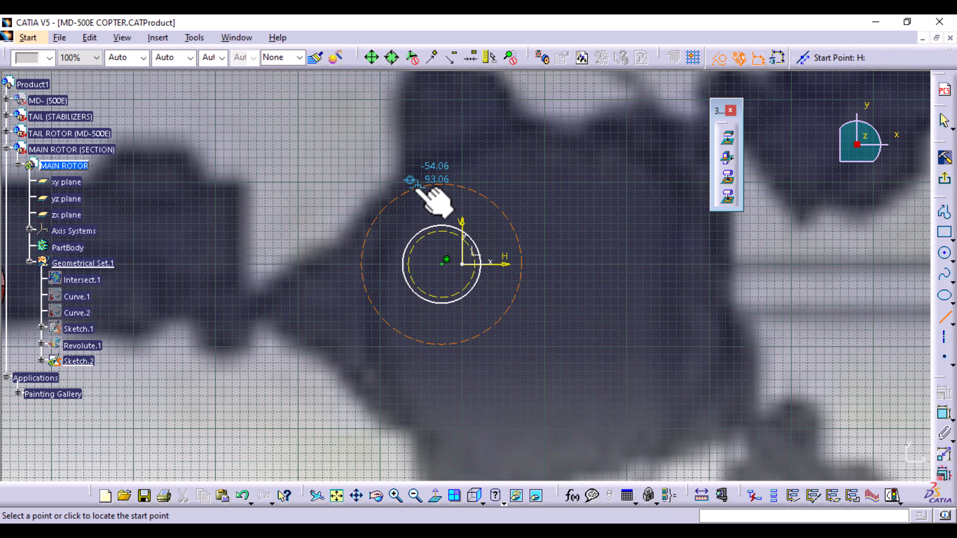
left_click(946, 318)
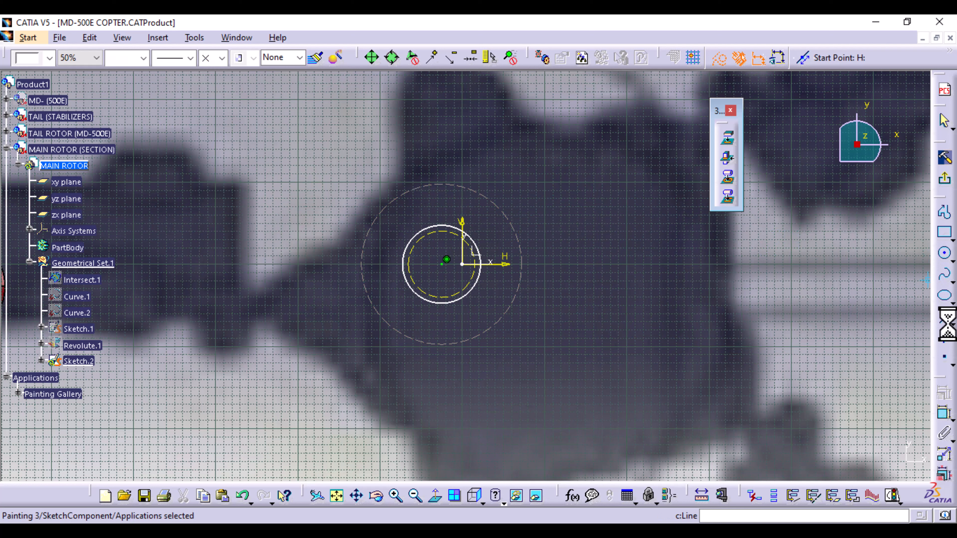
left_click(946, 339)
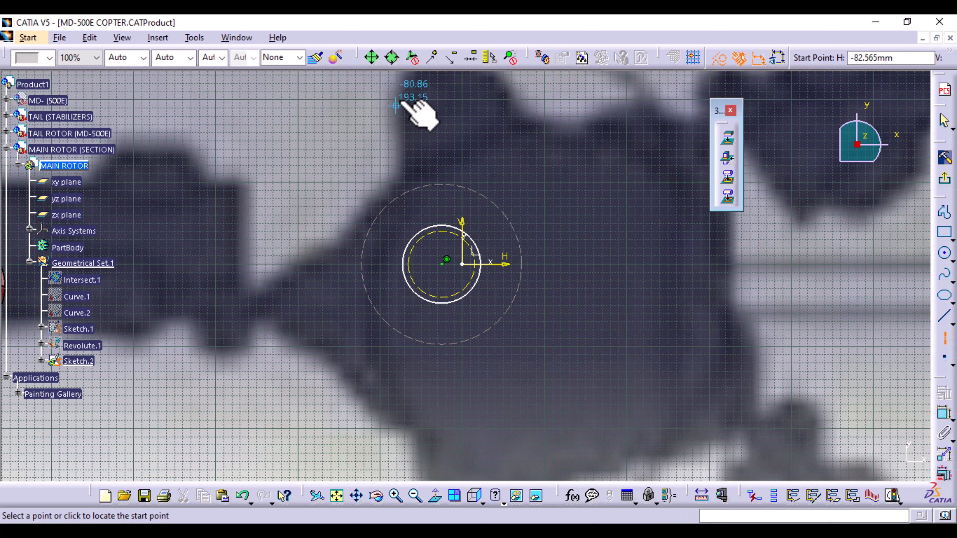
left_click(441, 95)
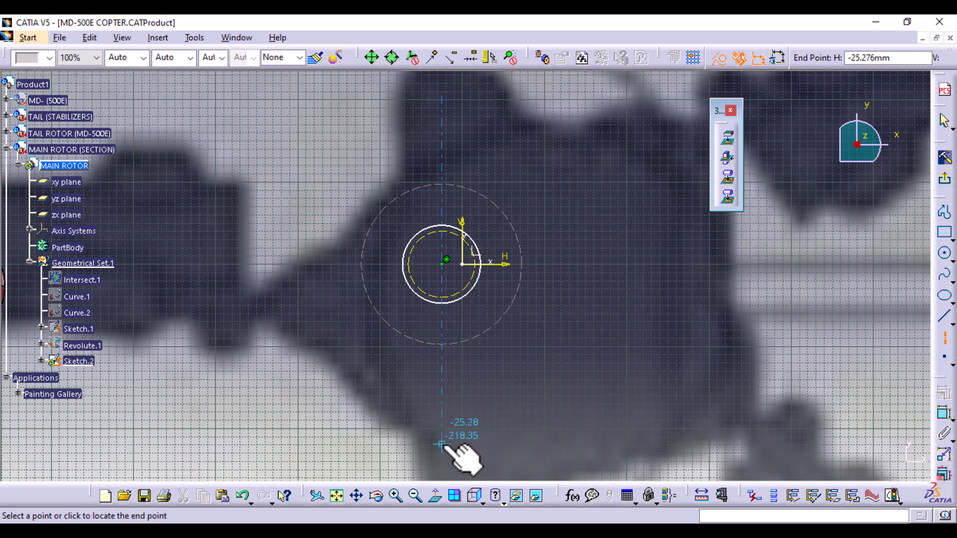
left_click(441, 466)
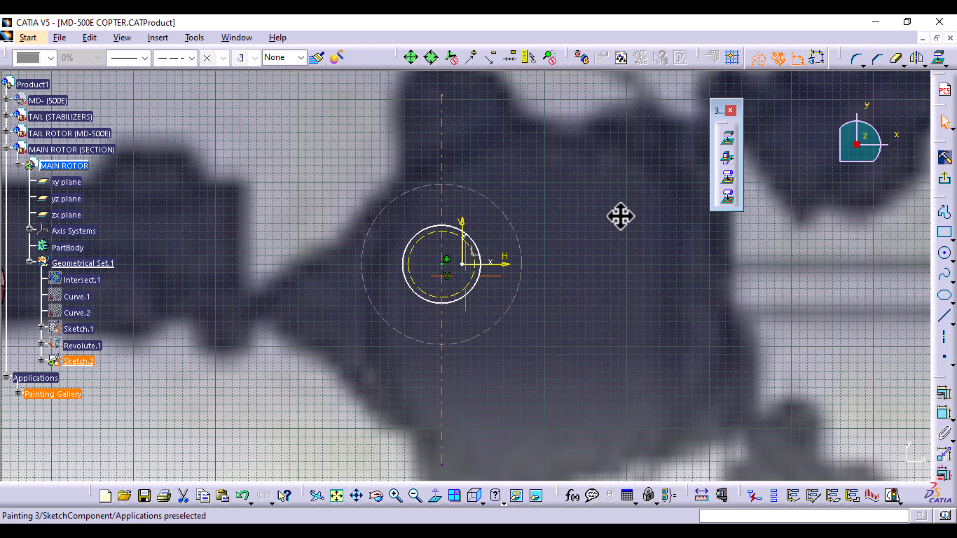
Step: Draw an inclined axis across the circles from the lower-left of the hub up to the upper-right rotor arm in the image
mouse_move(620, 216)
middle_mouse_down()
mouse_move(646, 295)
mouse_move(639, 342)
mouse_move(597, 236)
mouse_move(615, 222)
mouse_move(646, 268)
middle_mouse_up()
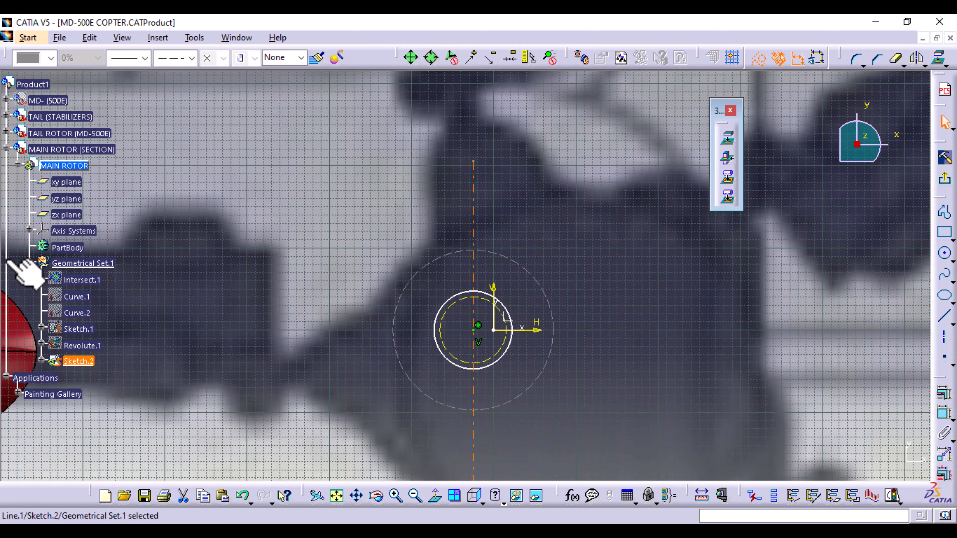
middle_click_drag(386, 314, 391, 214)
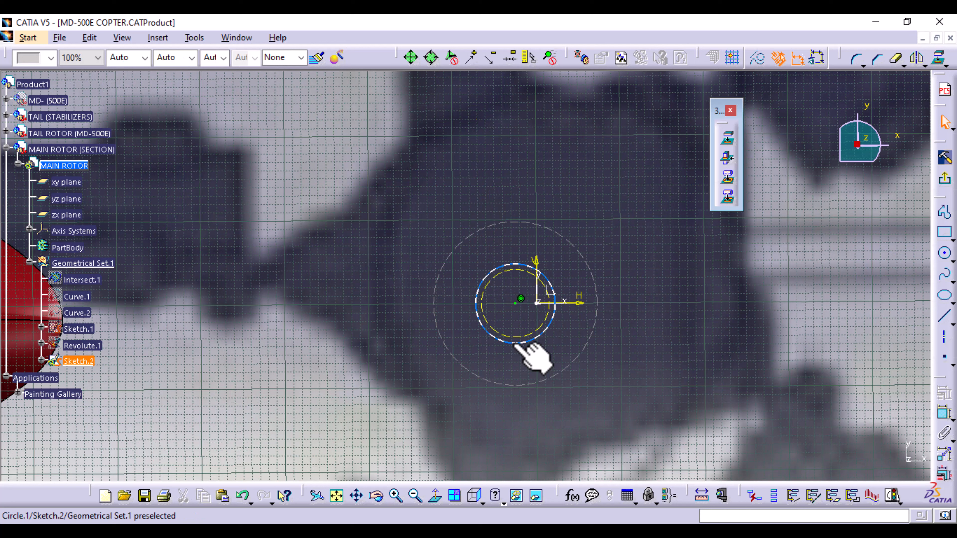
middle_click_drag(566, 351, 567, 307)
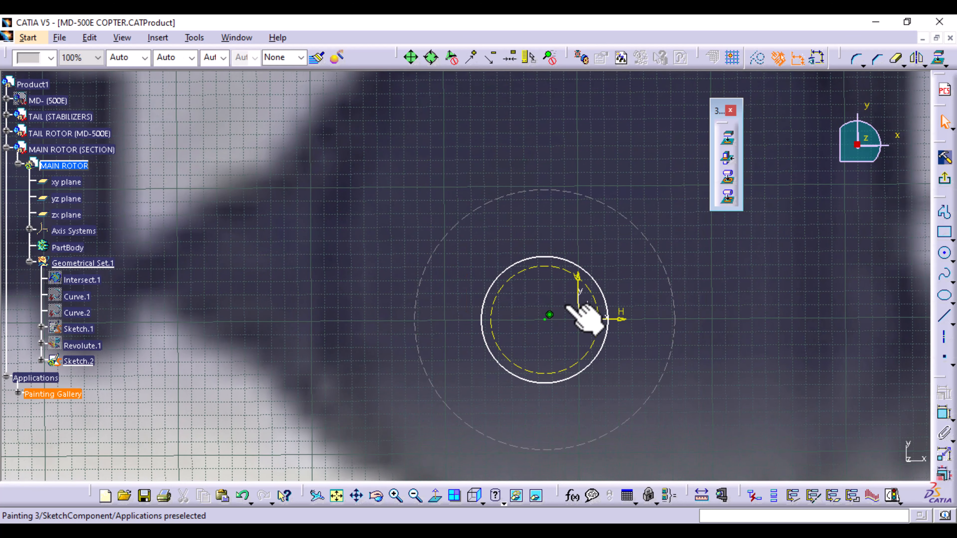
left_click(946, 338)
middle_click_drag(769, 396, 689, 323)
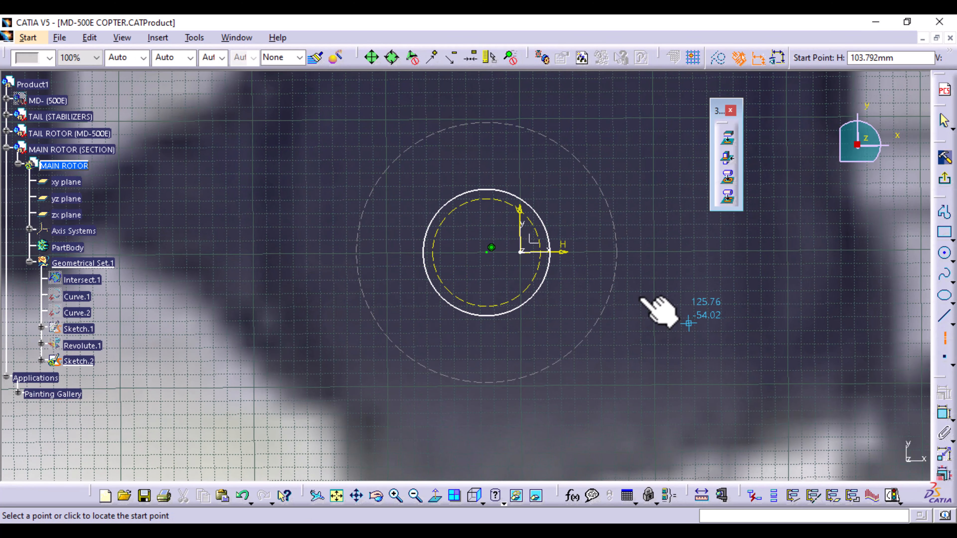
middle_click_drag(641, 205, 642, 298)
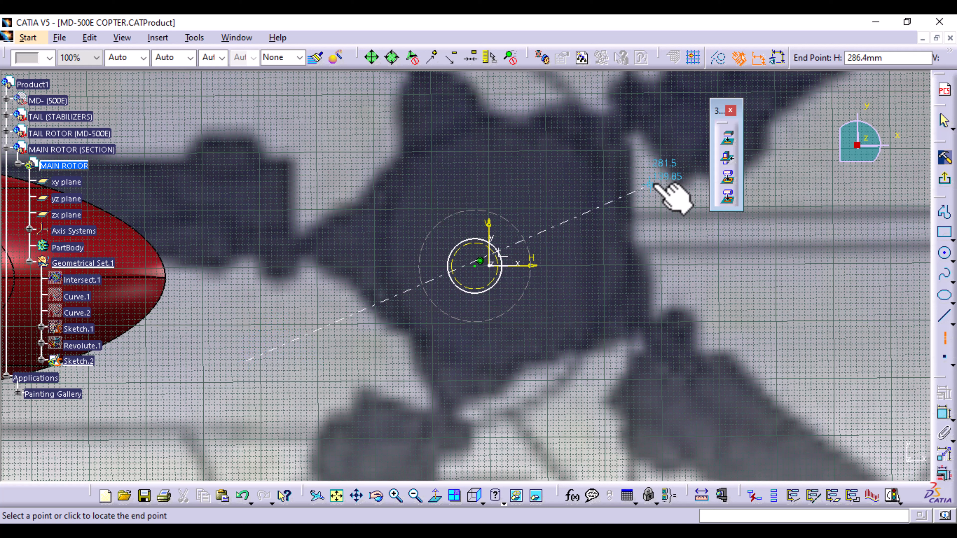
left_click(822, 125)
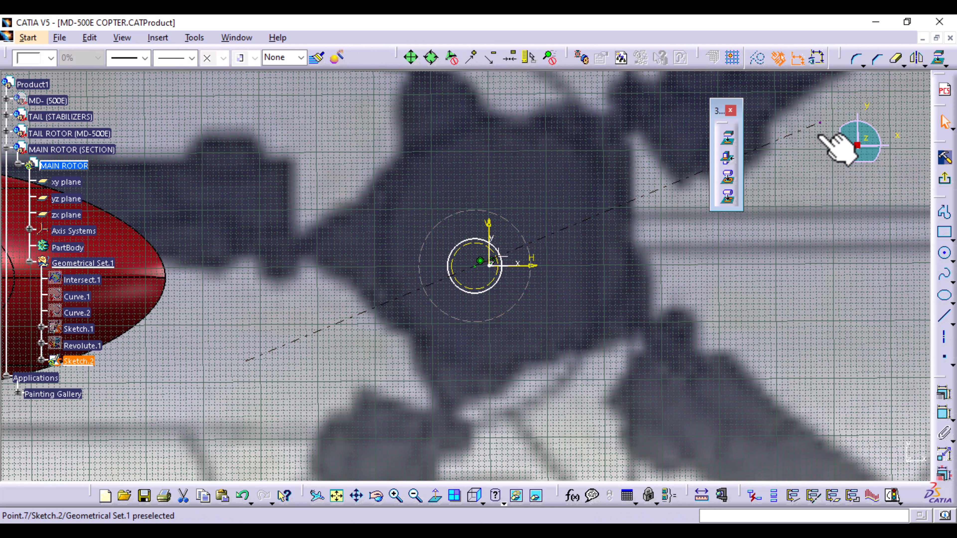
Step: Draw two more axes through the hub centre, one from upper-left to lower-right and a steep one from upper-right to lower-left
left_click(944, 338)
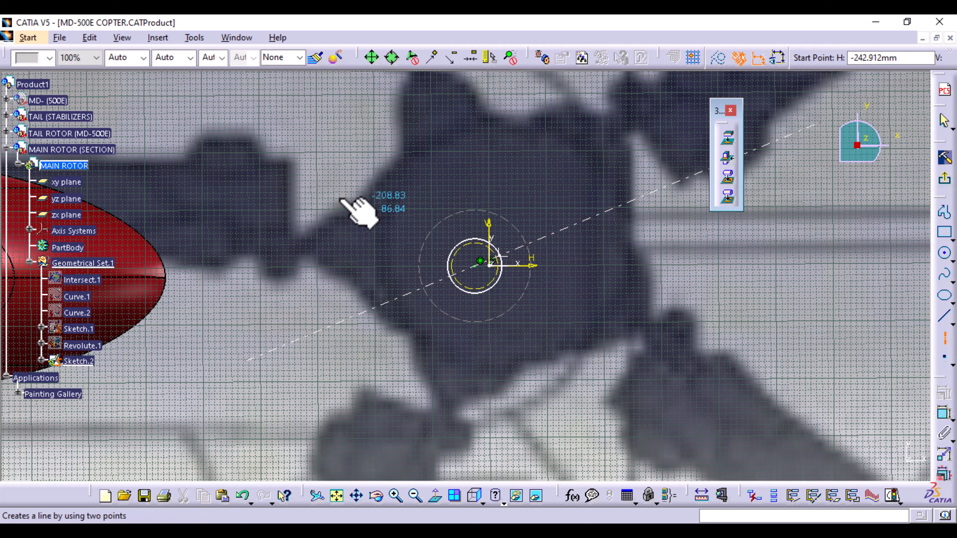
left_click(367, 117)
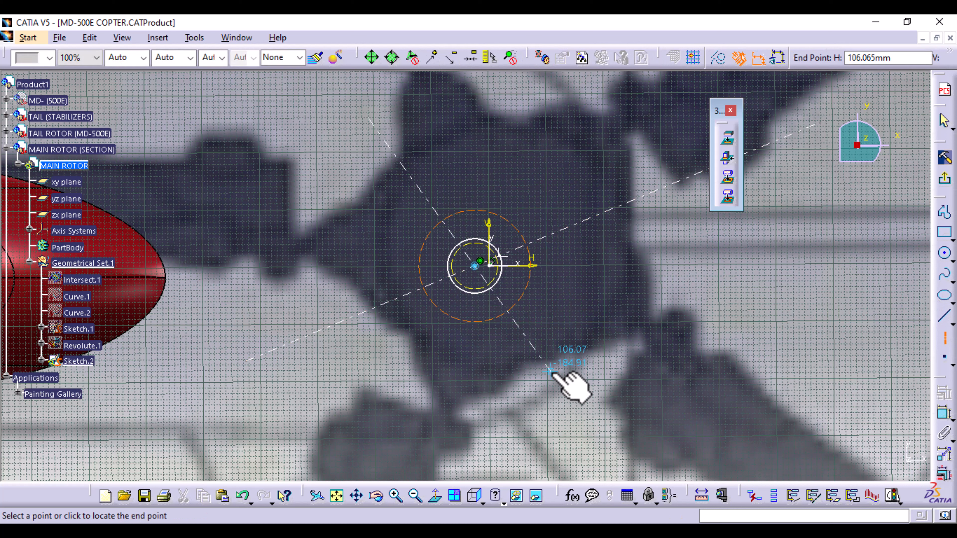
left_click(560, 384)
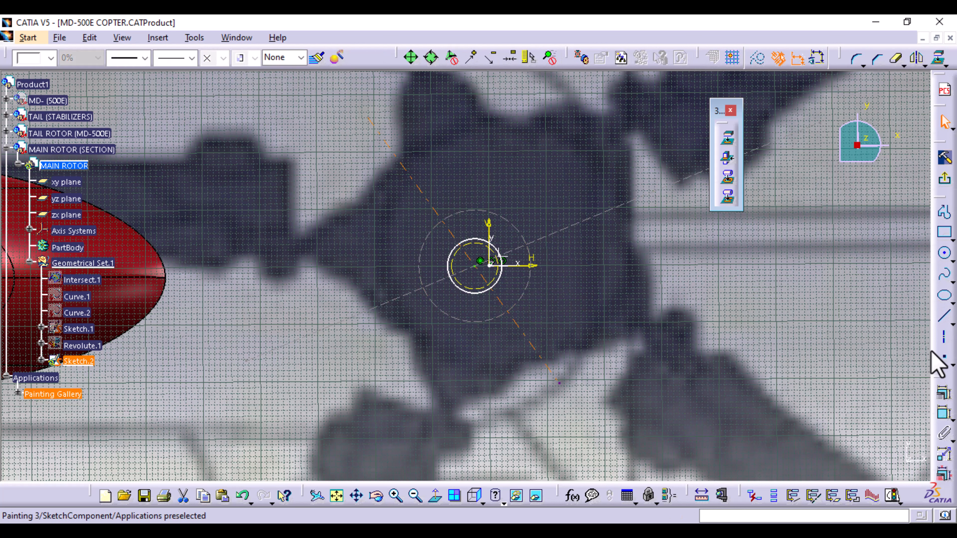
left_click(945, 339)
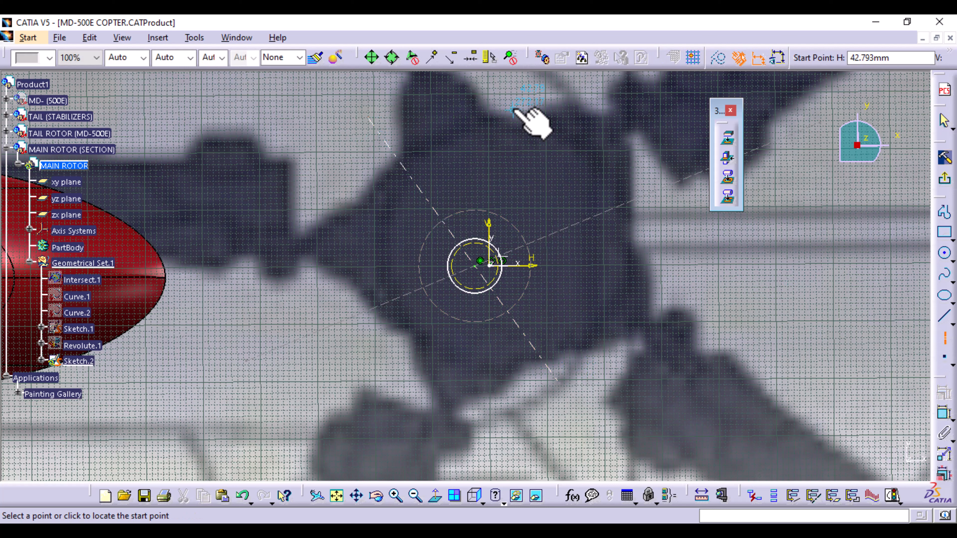
left_click(475, 266)
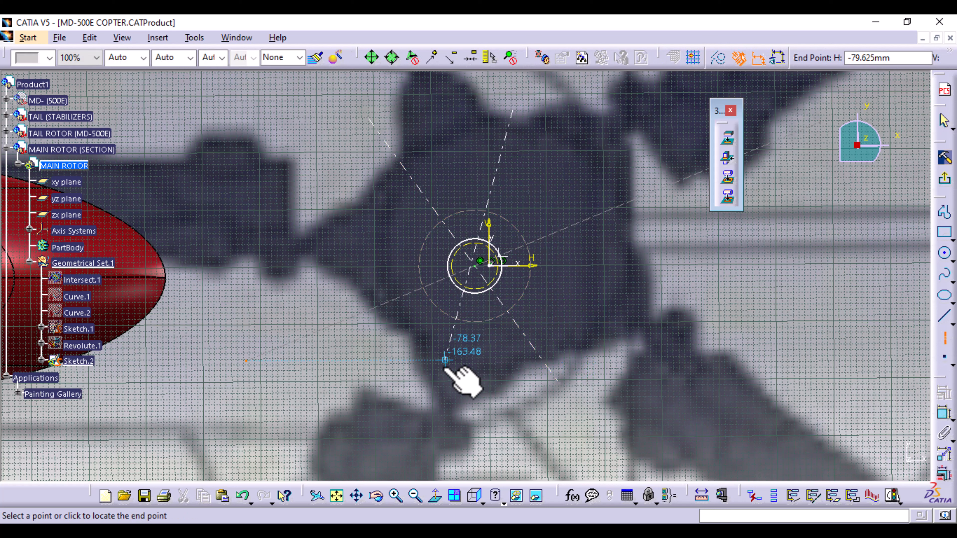
left_click(440, 409)
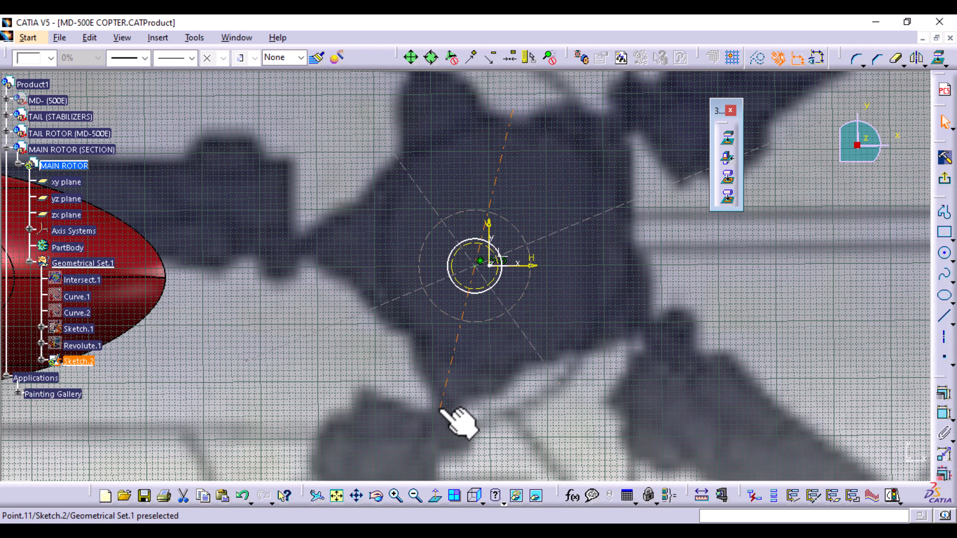
left_click(659, 393)
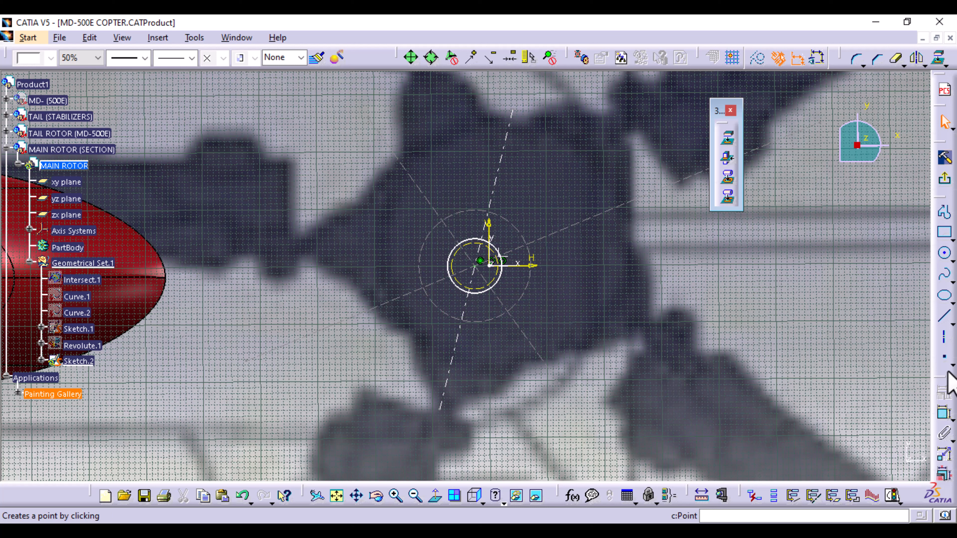
Step: Constrain the angle between the shallow inclined axis and the steep axis to 72° on the lower-left side of the hub
left_click(945, 415)
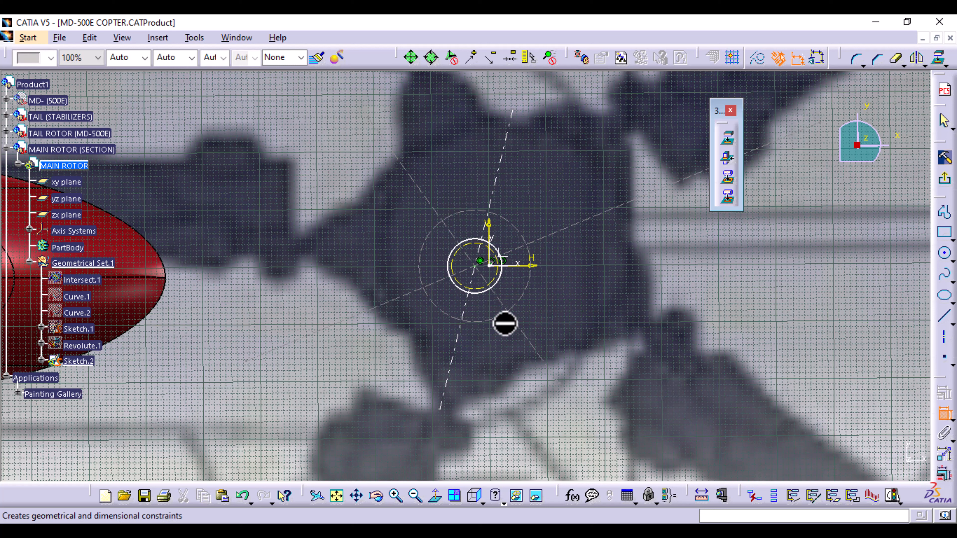
left_click(414, 291)
left_click(457, 331)
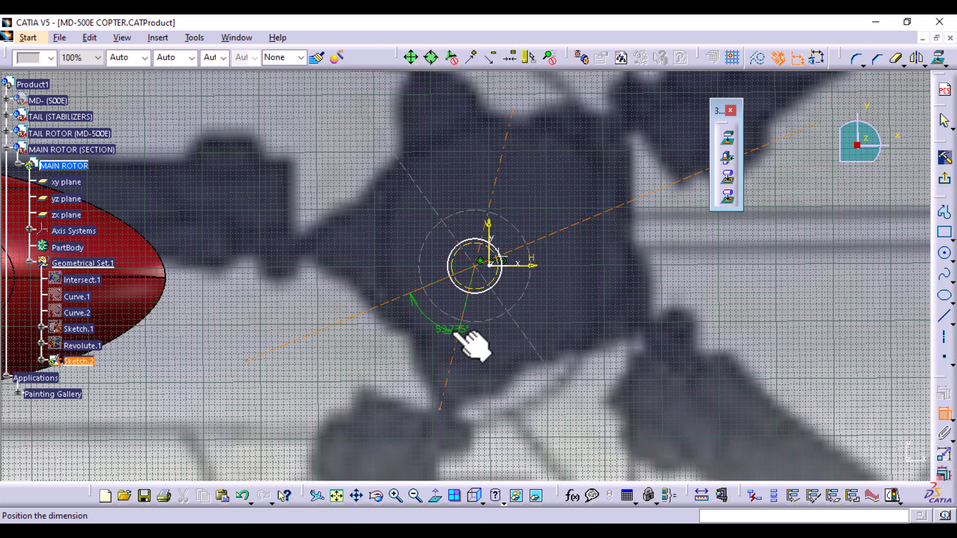
left_click(444, 327)
double_click(440, 321)
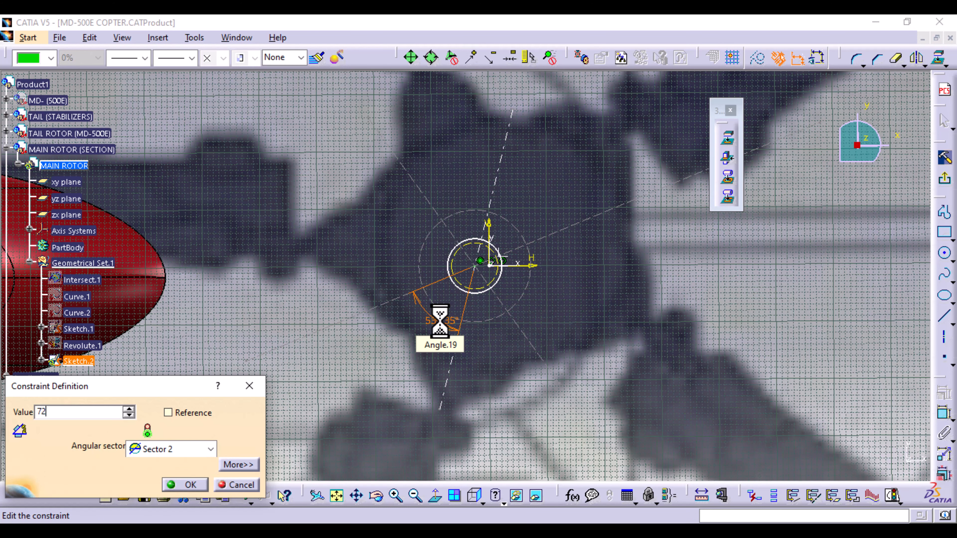
key("Return")
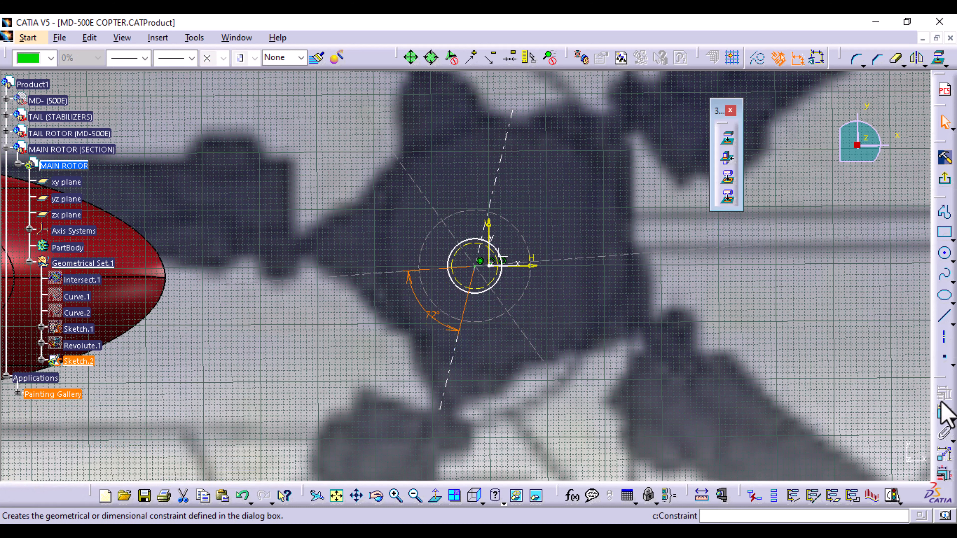
Step: Constrain the angle between the near-horizontal axis and the upper-left axis to 72°
left_click(944, 413)
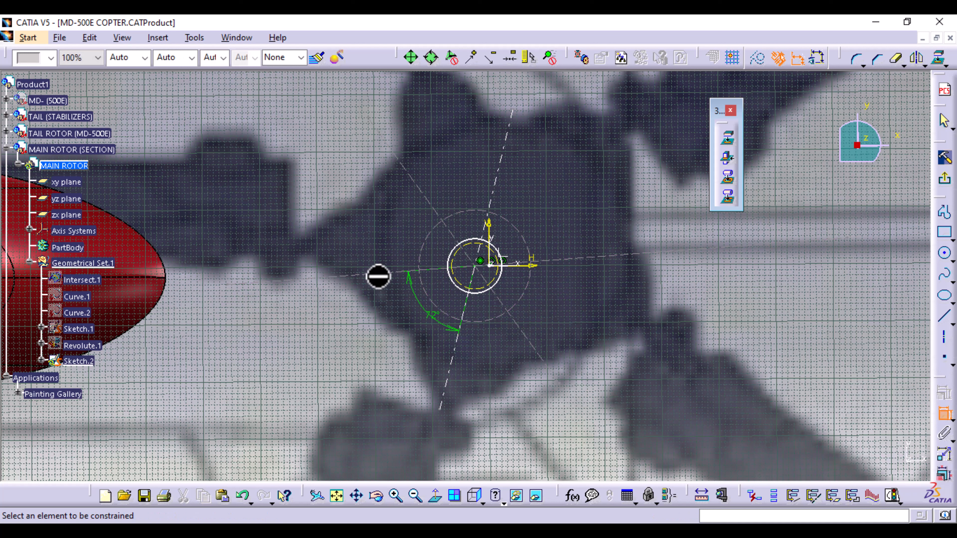
left_click(378, 274)
left_click(434, 205)
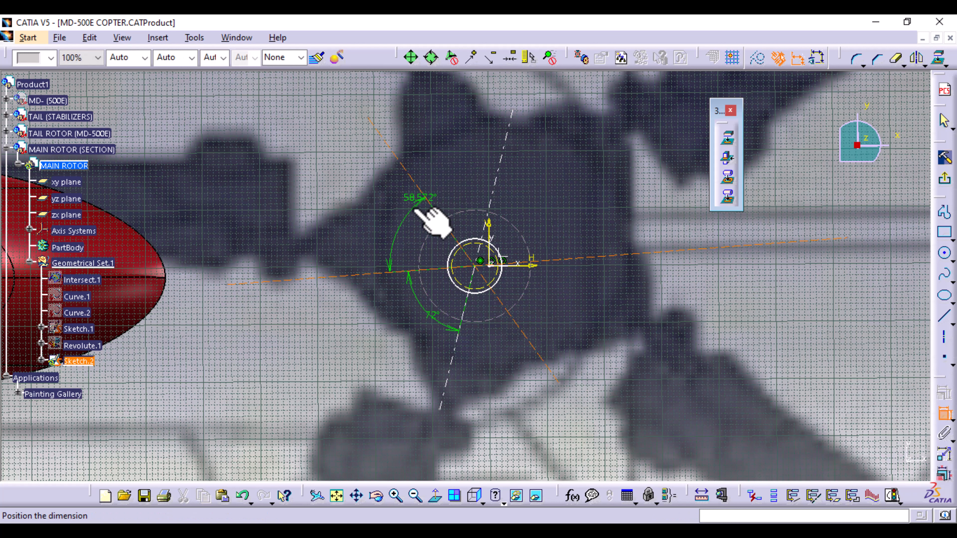
left_click(398, 219)
double_click(400, 218)
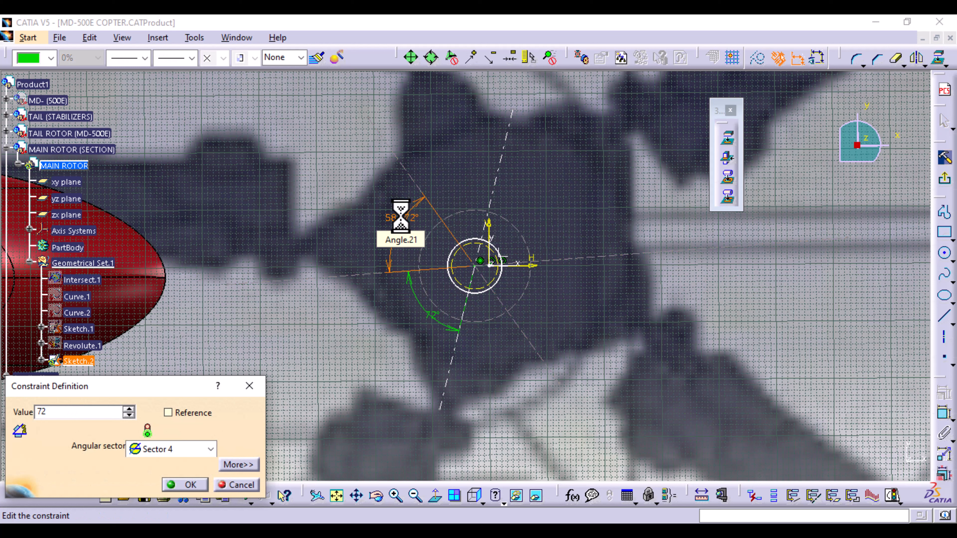
left_click(613, 310)
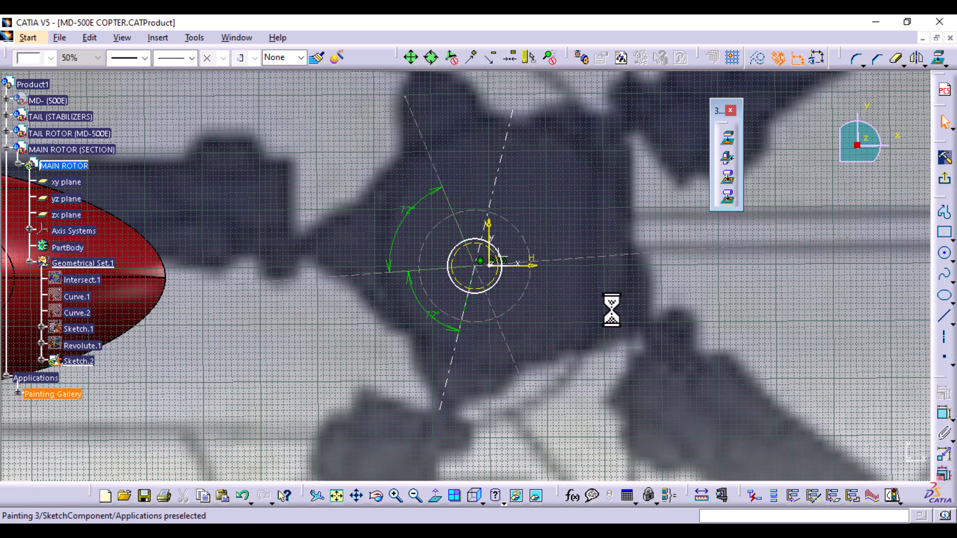
Step: Rotate the linked axes counter-clockwise about the hub centre until the steep one stands almost vertical
mouse_move(618, 316)
middle_mouse_down()
mouse_move(605, 306)
mouse_move(617, 359)
mouse_move(606, 326)
middle_mouse_up()
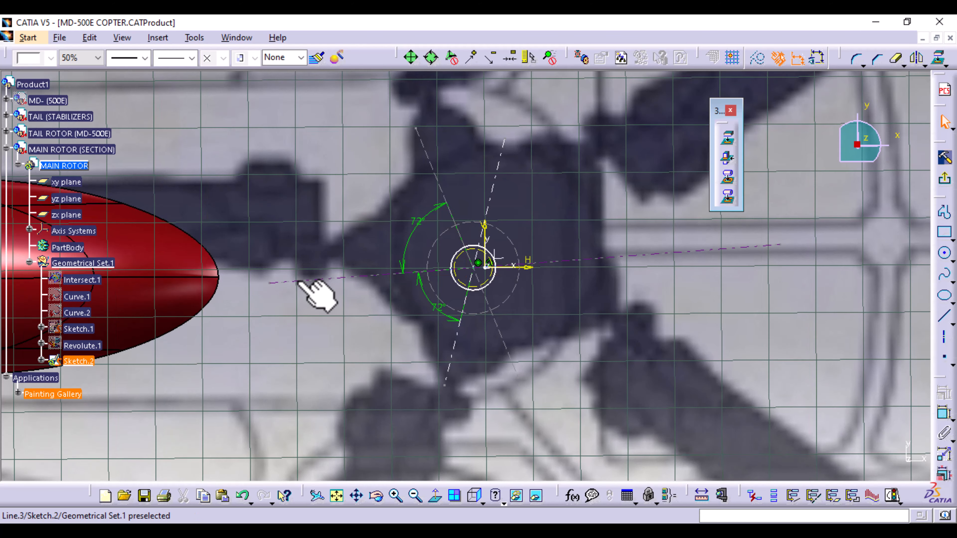
left_click_drag(297, 282, 301, 345)
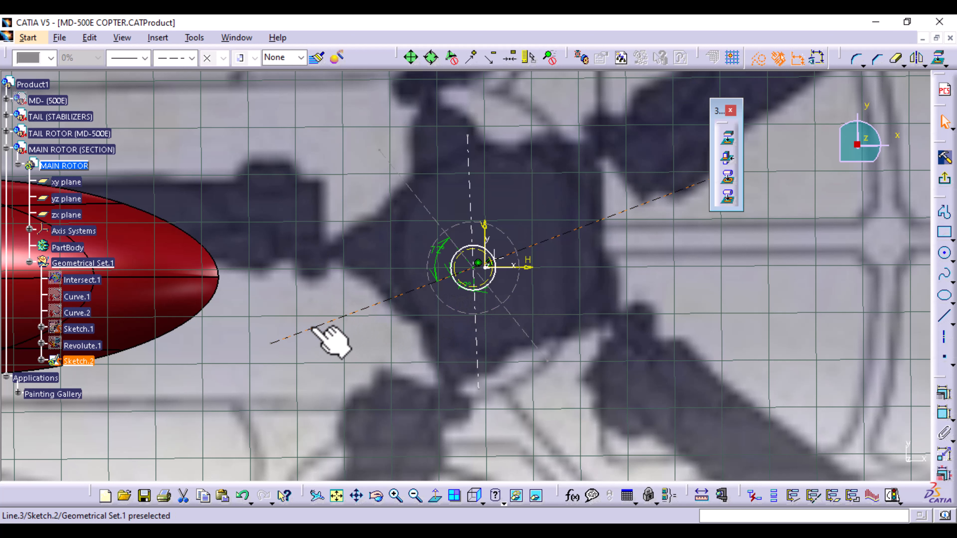
mouse_move(313, 328)
left_mouse_down()
mouse_move(309, 320)
mouse_move(301, 333)
left_mouse_up()
Step: Move both 72° dimensions clear of the hub circles and rotate the linked axes slightly further counter-clockwise
middle_click_drag(543, 357, 519, 278)
double_click(436, 246)
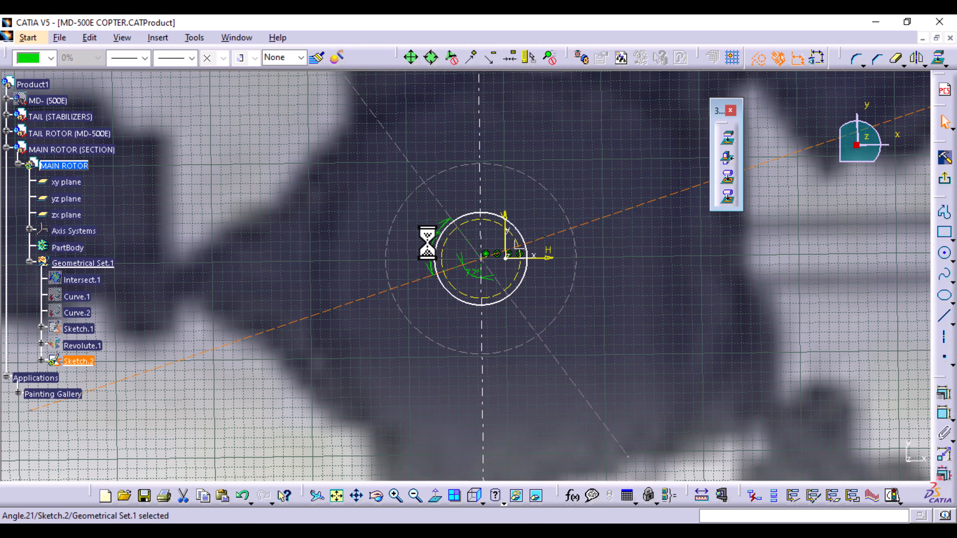
double_click(474, 278)
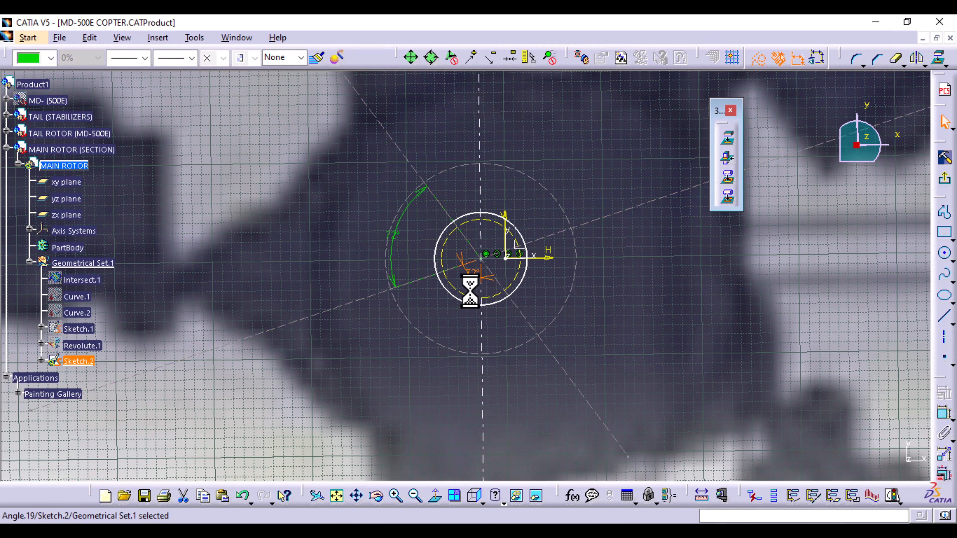
left_click_drag(439, 365, 438, 364)
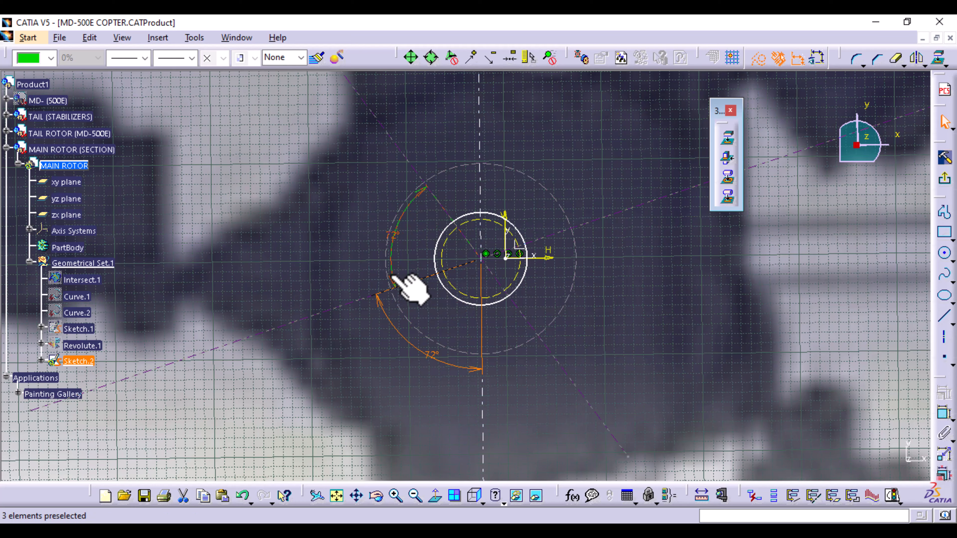
left_click_drag(392, 278, 366, 281)
left_click(609, 324)
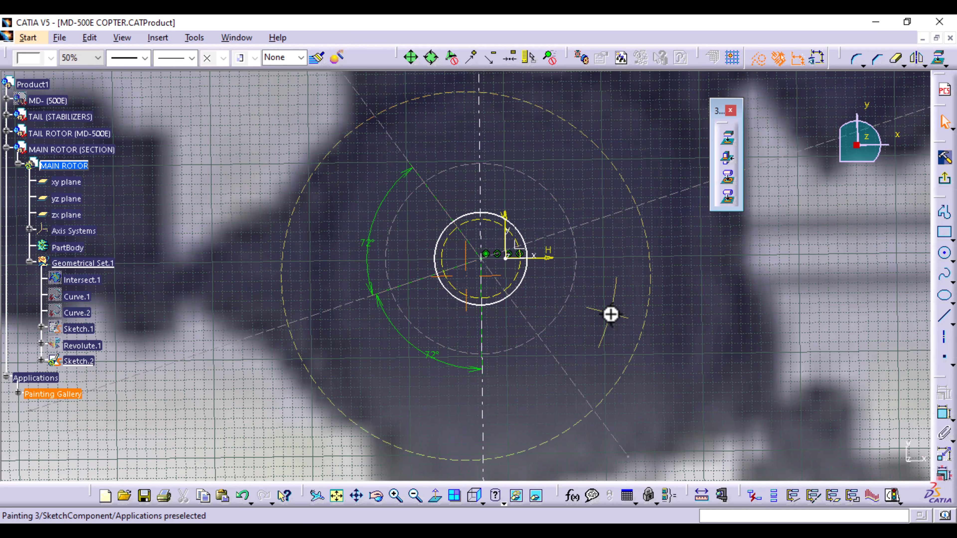
mouse_move(611, 314)
middle_mouse_down("ctrl")
mouse_move(613, 385)
mouse_move(613, 356)
middle_mouse_up("ctrl")
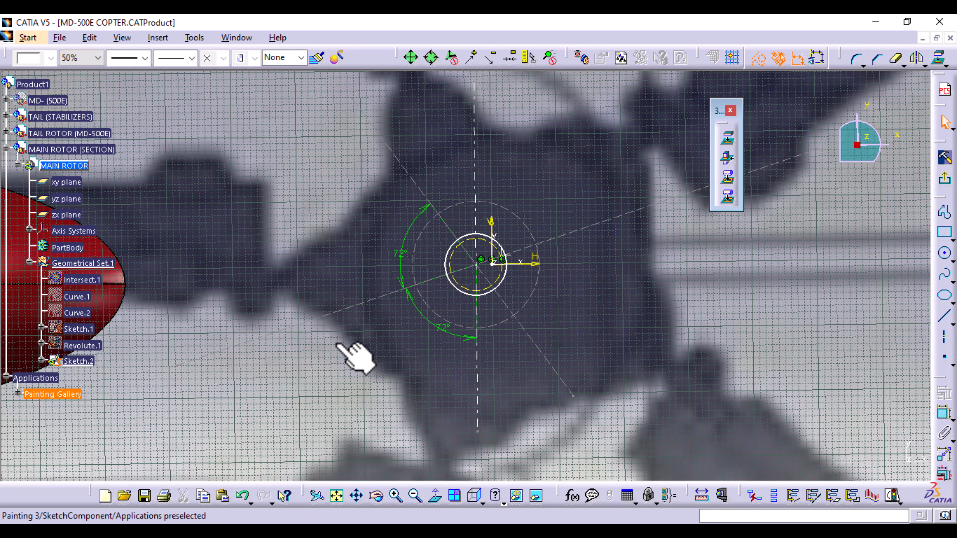
left_click_drag(341, 331, 334, 351)
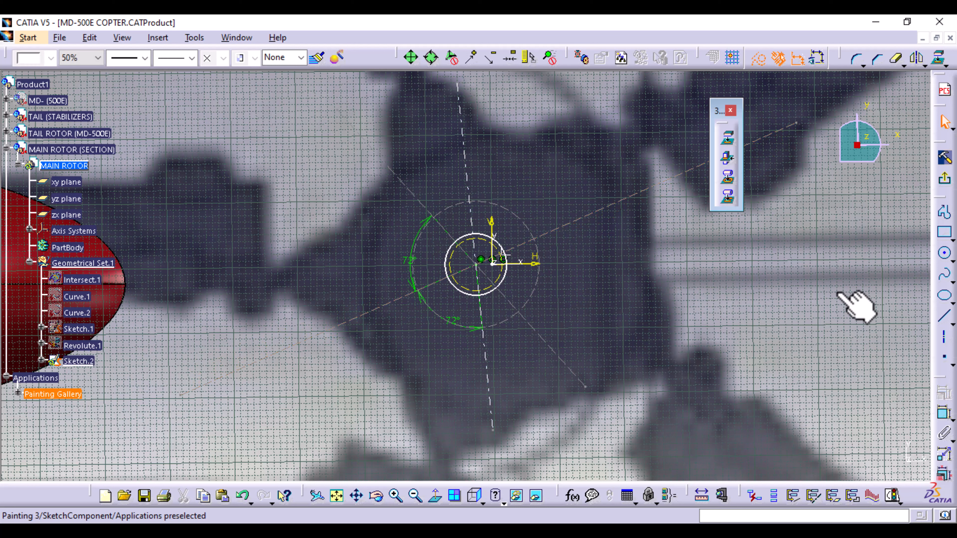
Step: Draw a line from the left side of the construction circle down to the lower-left end of the inclined axis
left_click(944, 320)
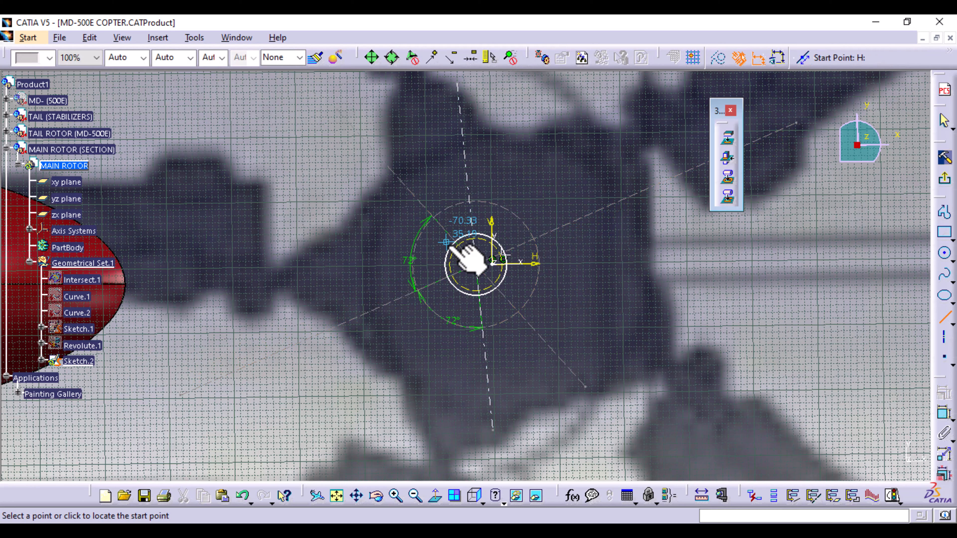
middle_click_drag(393, 311, 384, 272)
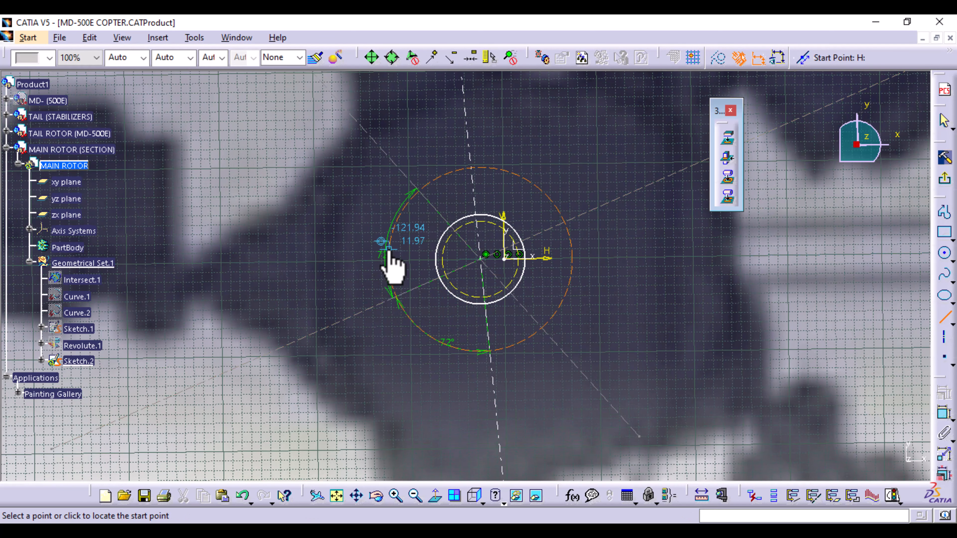
left_click(388, 249)
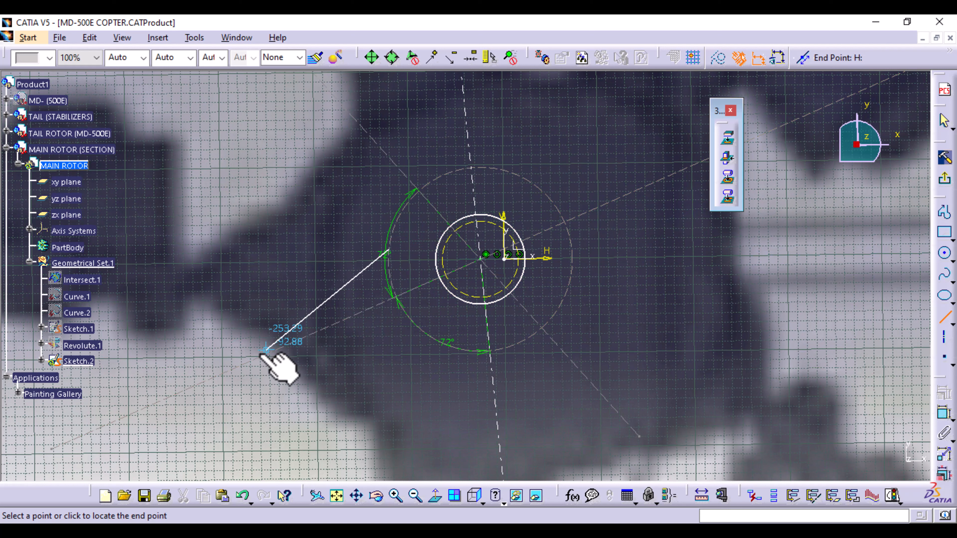
left_click(161, 399)
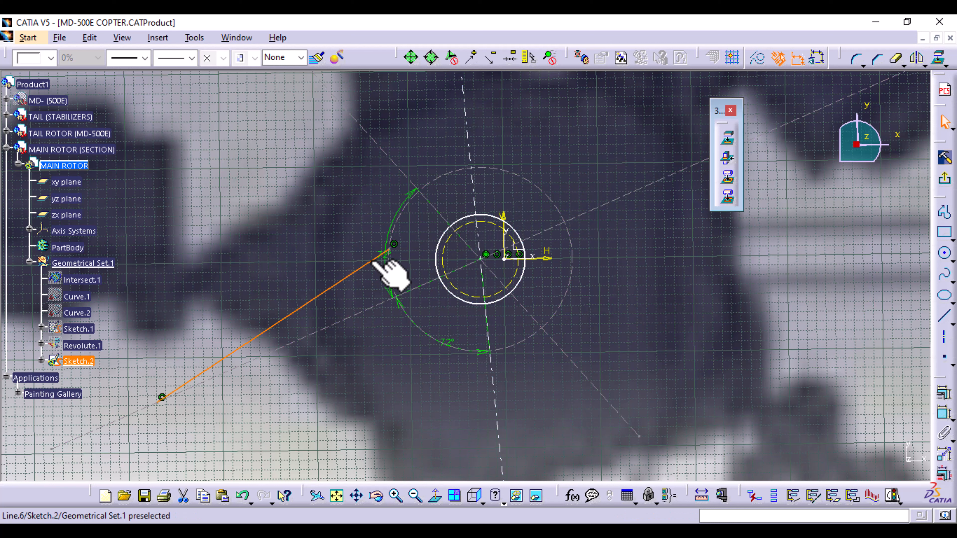
Step: Convert the outer construction circle to standard geometry and enlarge it slightly by shifting the line attached to it
mouse_move(373, 263)
left_mouse_down()
mouse_move(365, 231)
mouse_move(370, 267)
mouse_move(354, 230)
mouse_move(376, 241)
mouse_move(382, 294)
mouse_move(378, 255)
mouse_move(391, 275)
left_mouse_up()
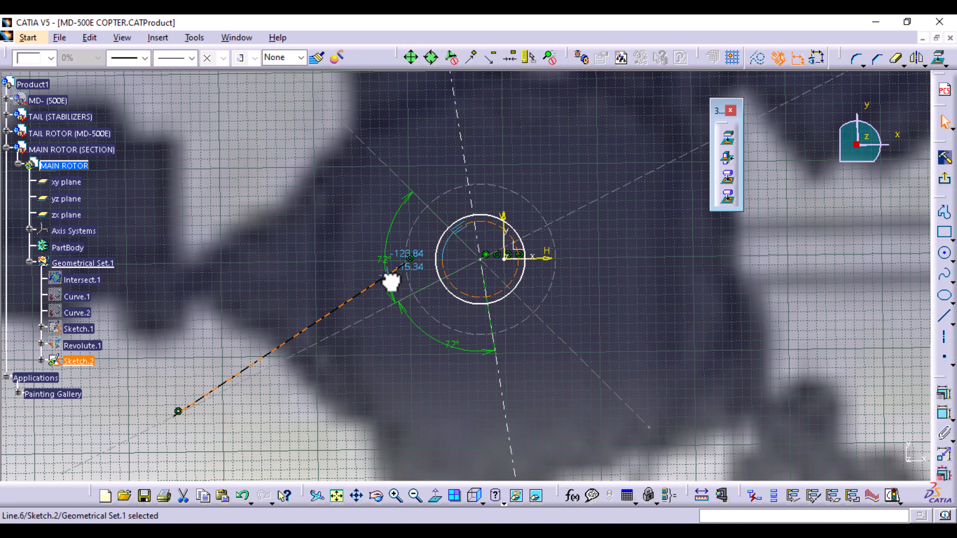
left_click(557, 297)
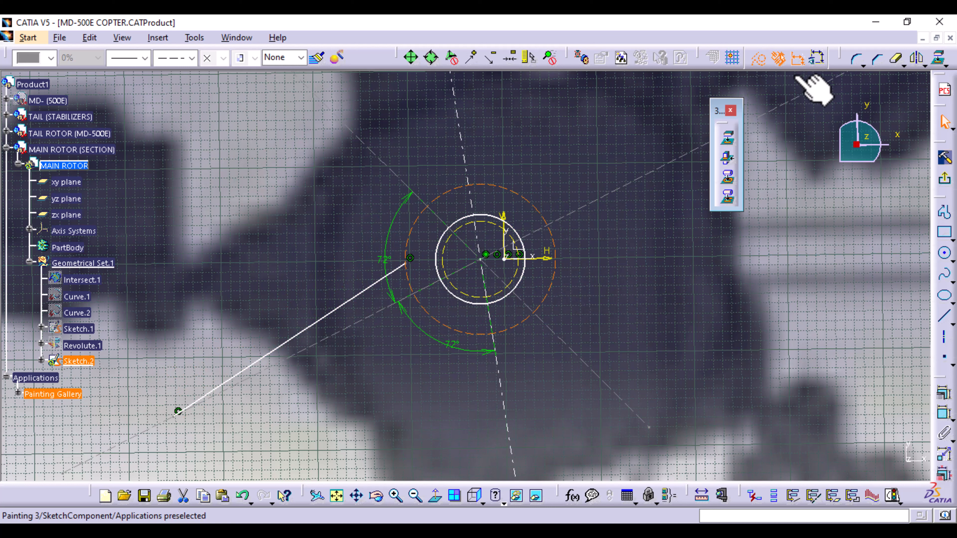
left_click(758, 58)
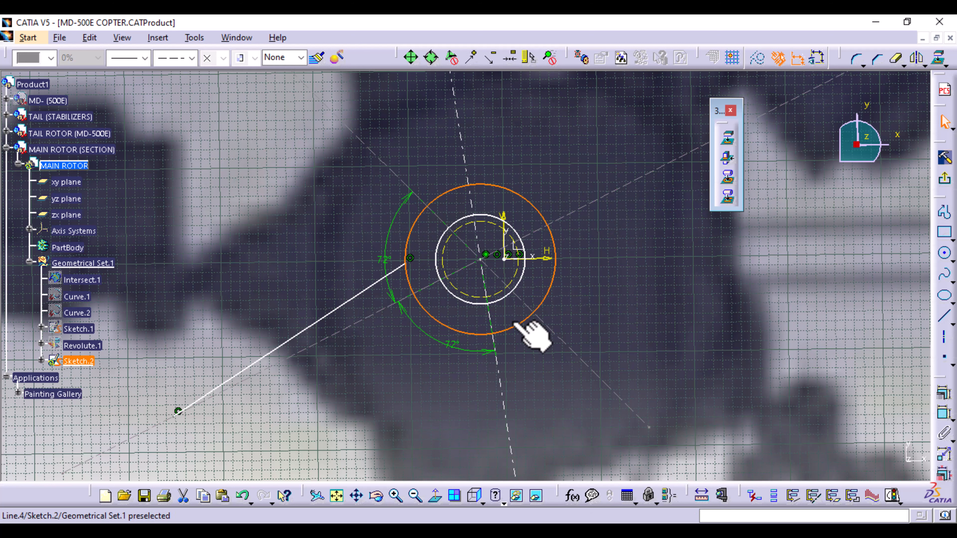
mouse_move(348, 286)
left_mouse_down()
mouse_move(352, 267)
mouse_move(338, 261)
mouse_move(342, 334)
mouse_move(348, 279)
left_mouse_up()
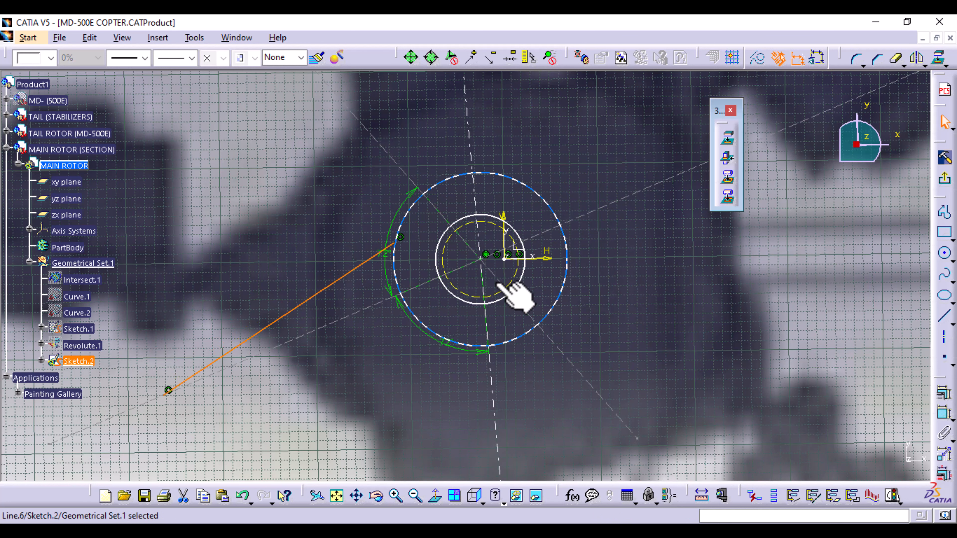
left_click(566, 299)
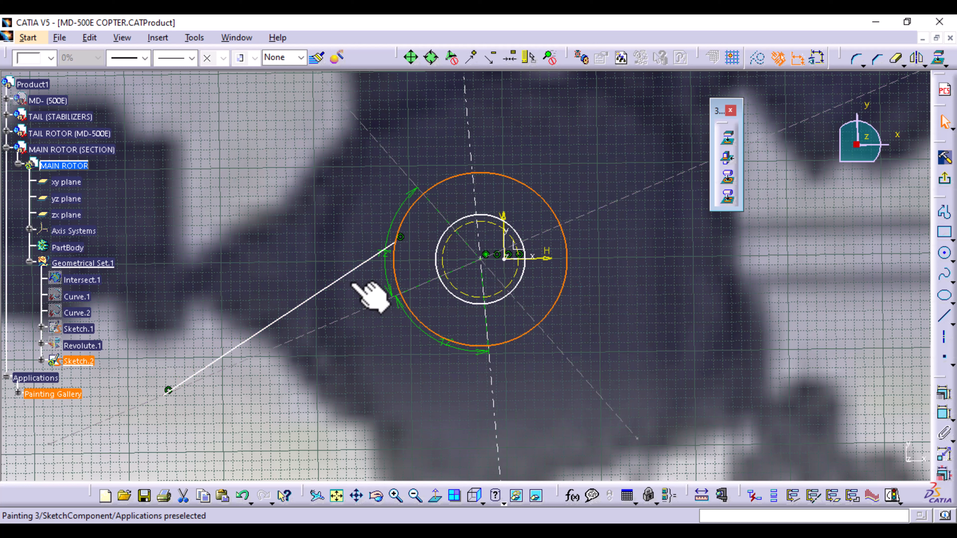
mouse_move(357, 269)
left_mouse_down()
mouse_move(338, 240)
mouse_move(344, 260)
left_mouse_up()
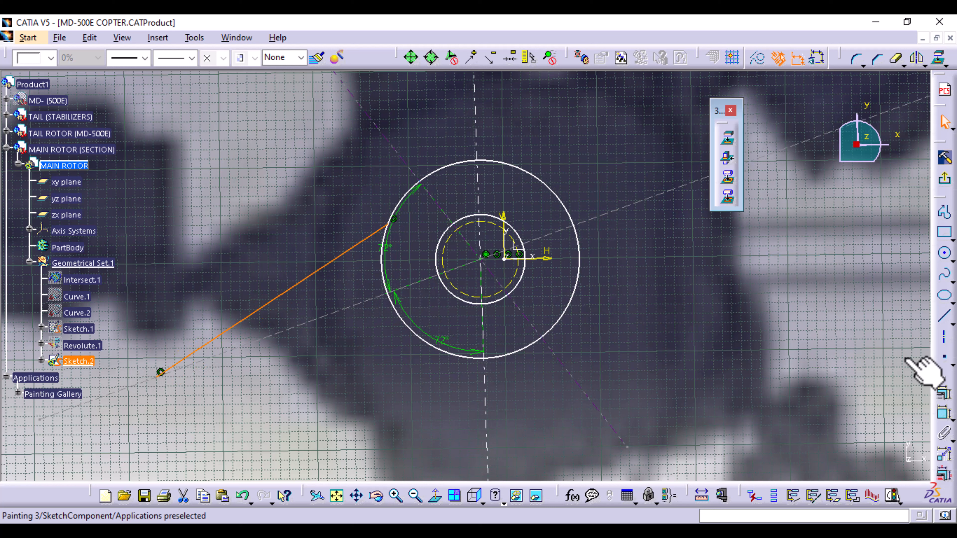
left_click(945, 413)
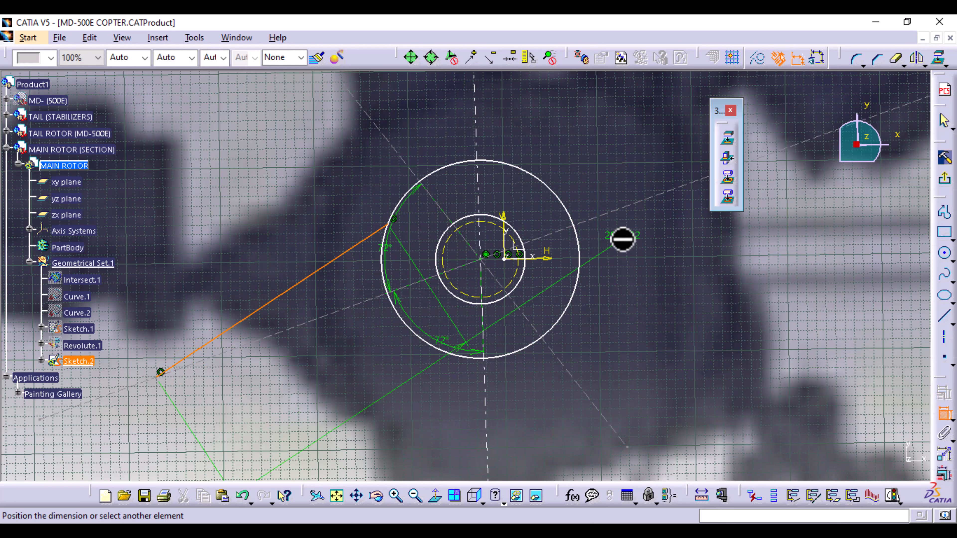
left_click(946, 416)
left_click(738, 283)
Step: Dimension the outer hub circle's diameter and set it to 200 mm
left_click(580, 279)
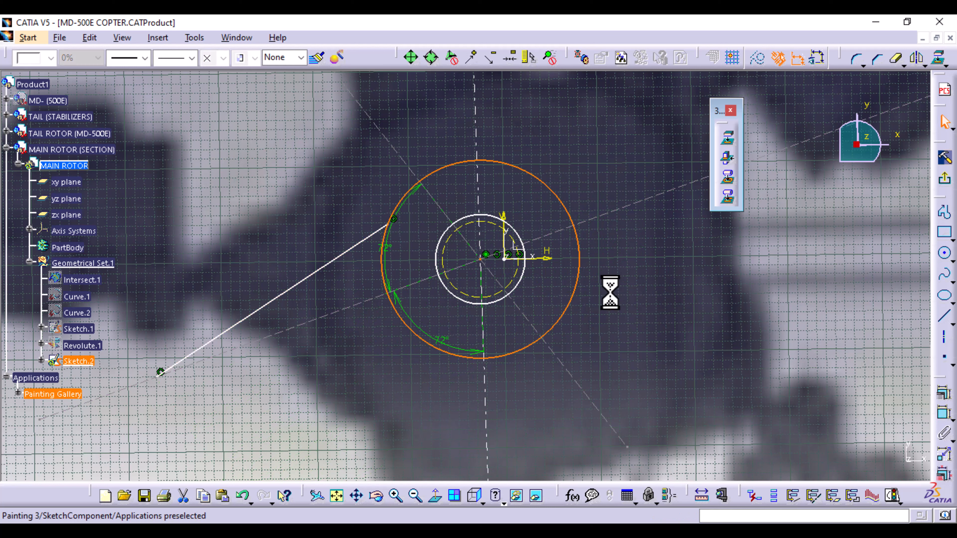
left_click(947, 415)
left_click(577, 148)
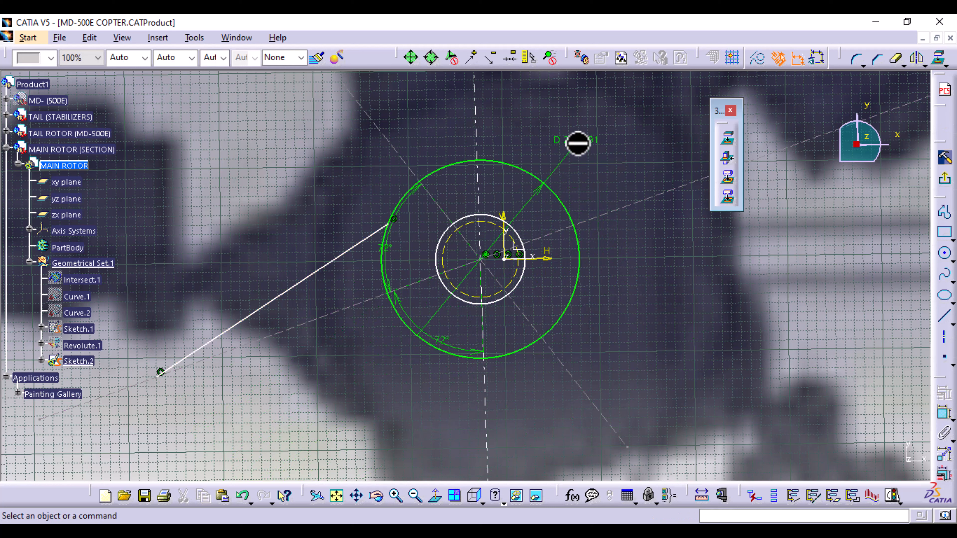
double_click(589, 141)
type("200")
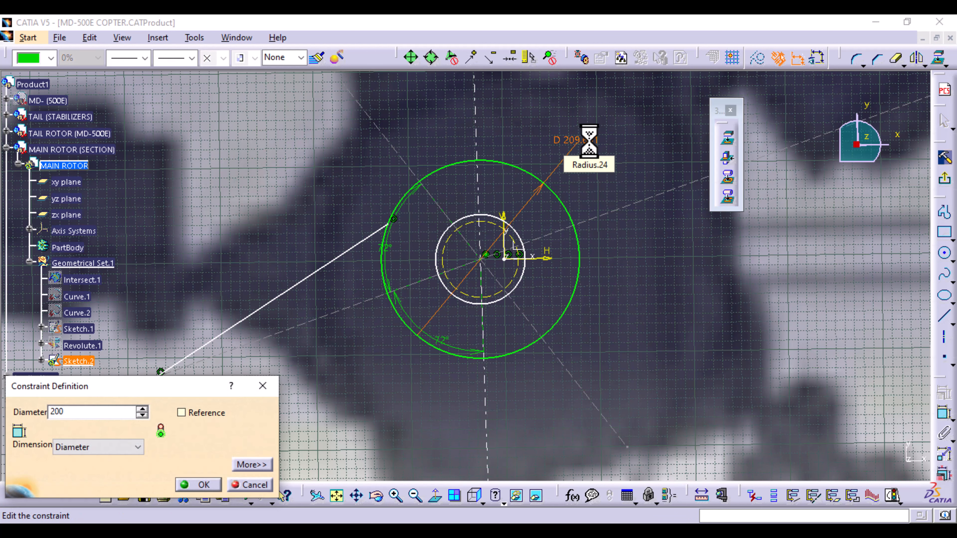
key("Return")
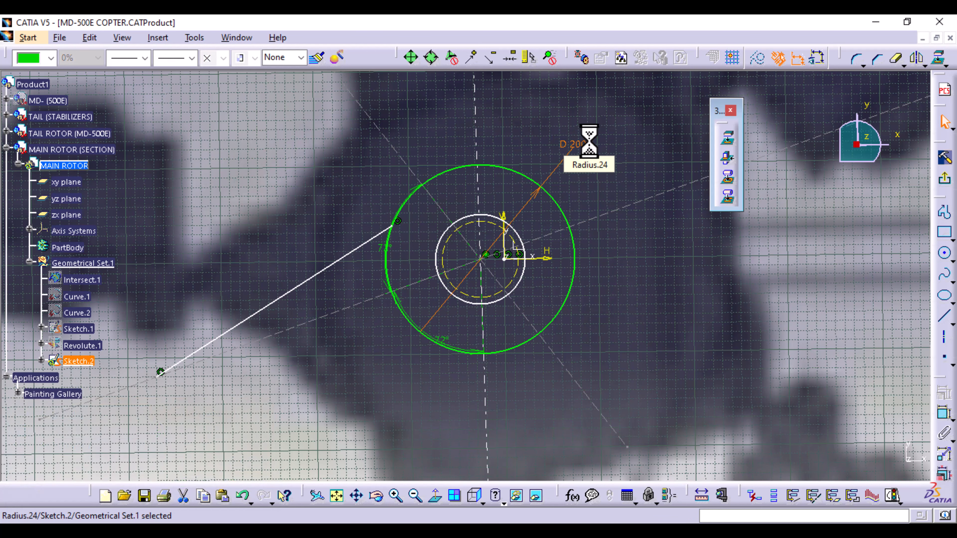
left_click(827, 301)
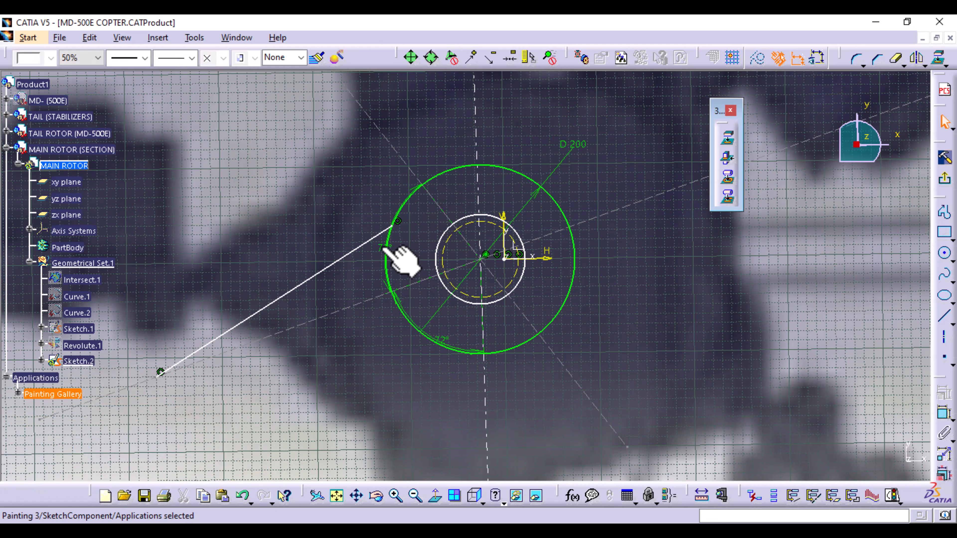
Step: Move both 72° angle dimensions inward so they lie between the outer circle and the inner hub circles
left_click(400, 257)
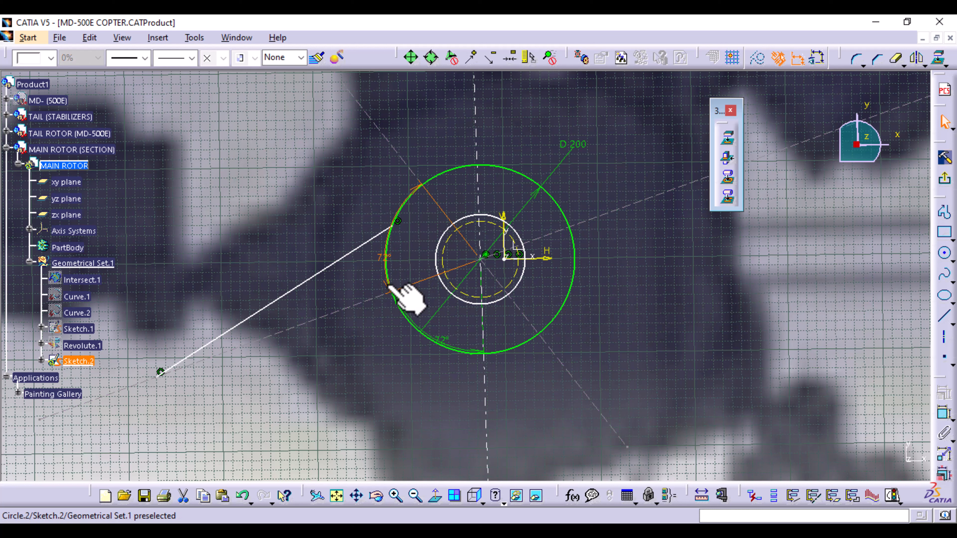
left_click_drag(392, 286, 433, 294)
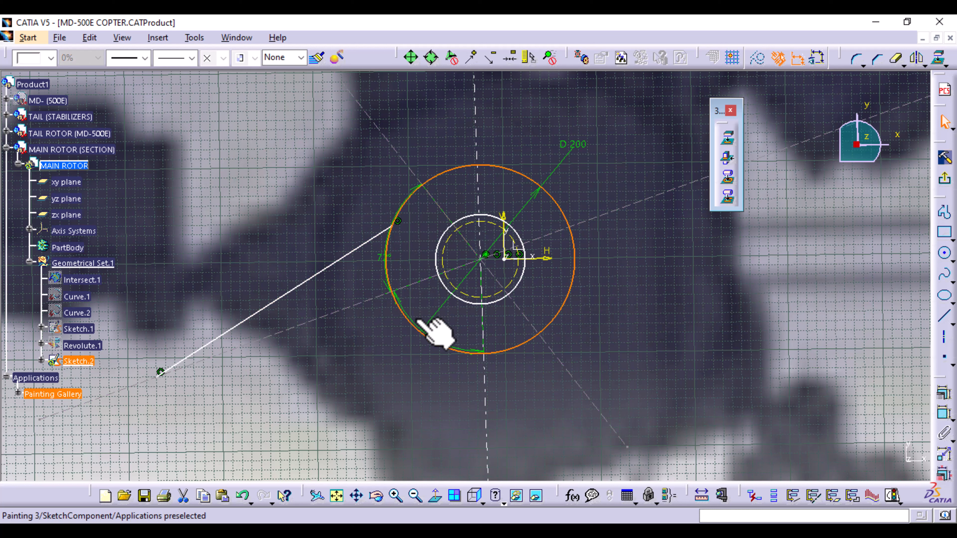
left_click(445, 339)
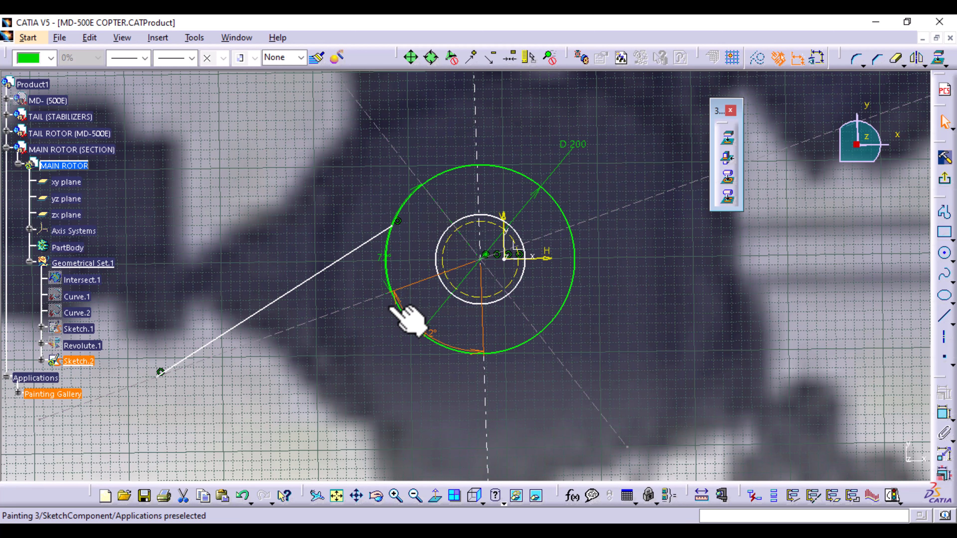
mouse_move(396, 330)
middle_mouse_down()
mouse_move(384, 296)
mouse_move(363, 309)
middle_mouse_up()
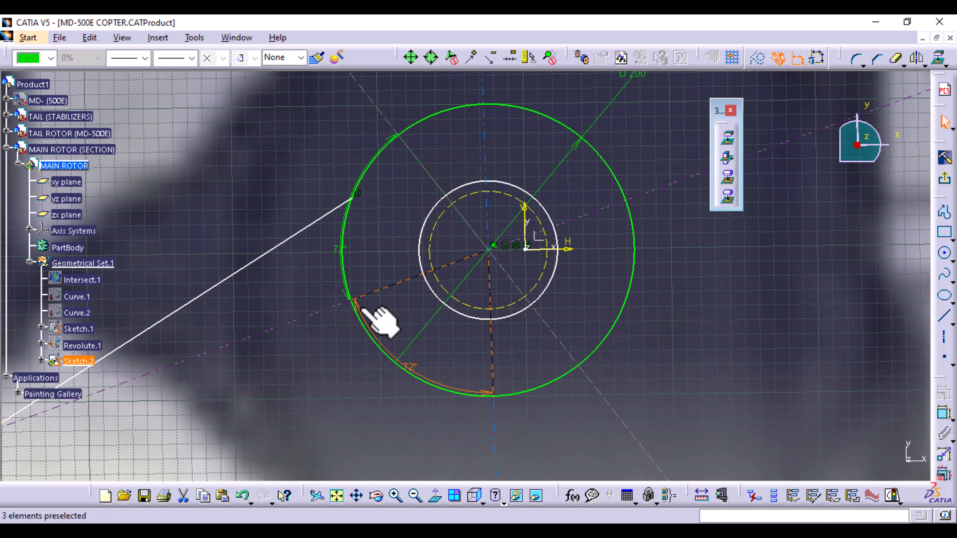
left_click_drag(359, 308, 384, 305)
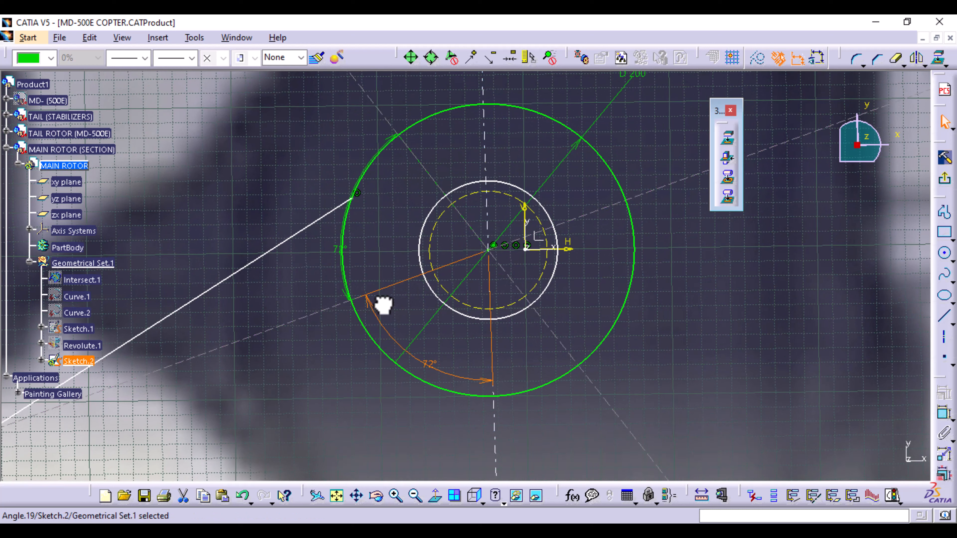
left_click(345, 299)
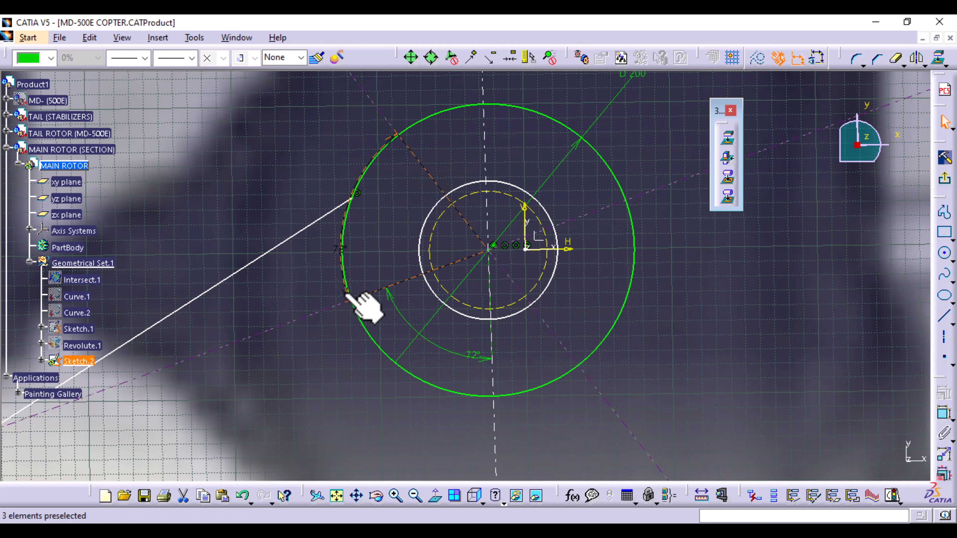
left_click(345, 294)
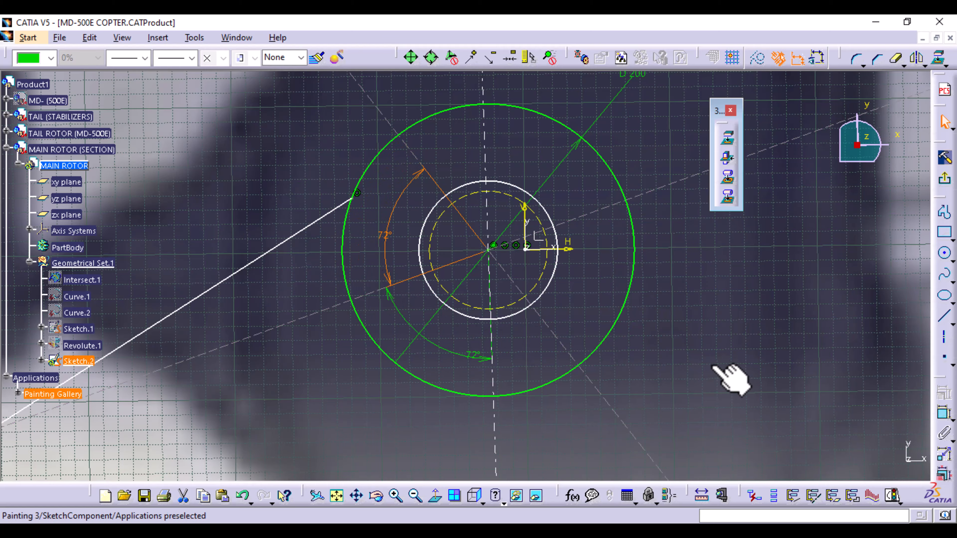
left_click(728, 376)
Step: Draw an axis from the hub centre up and leftward through the end of the arm line on the outer circle
mouse_move(605, 335)
middle_mouse_down()
mouse_move(577, 325)
mouse_move(603, 402)
mouse_move(605, 359)
mouse_move(610, 375)
middle_mouse_up()
middle_click_drag(320, 425, 460, 378)
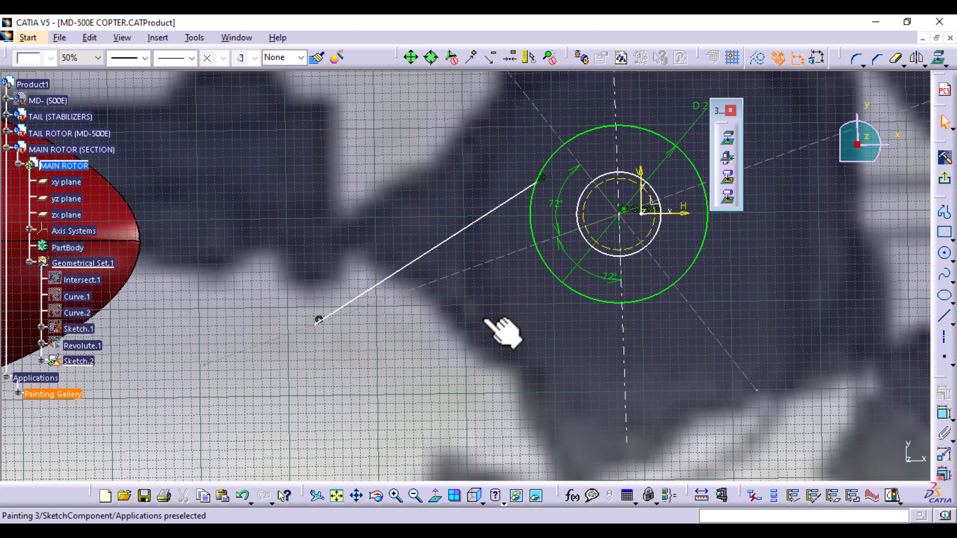
middle_click_drag(486, 320, 475, 413)
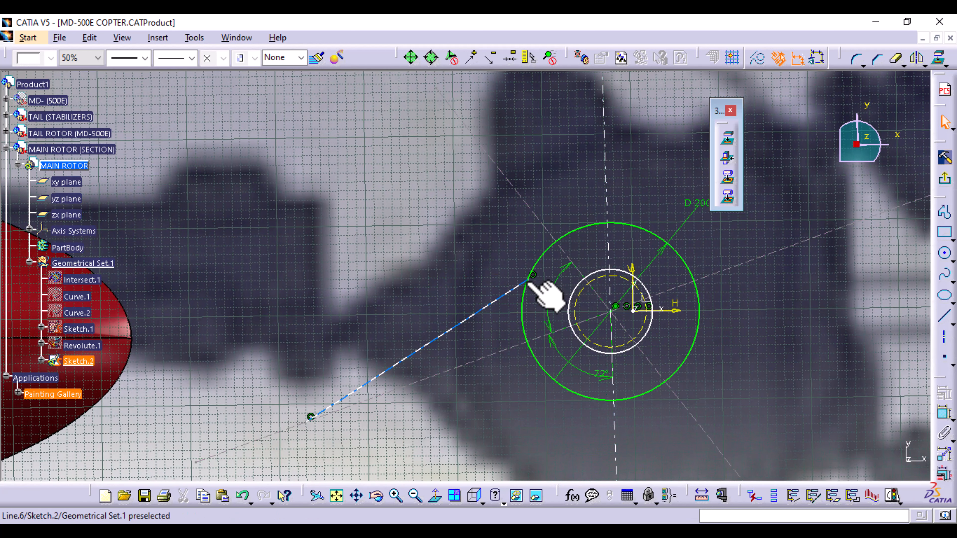
left_click(944, 340)
left_click(611, 312)
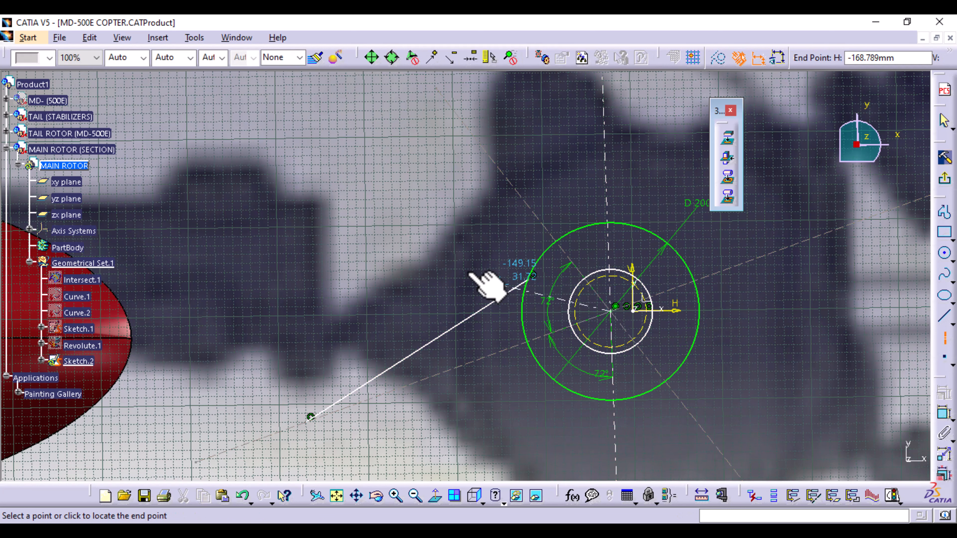
left_click(347, 211)
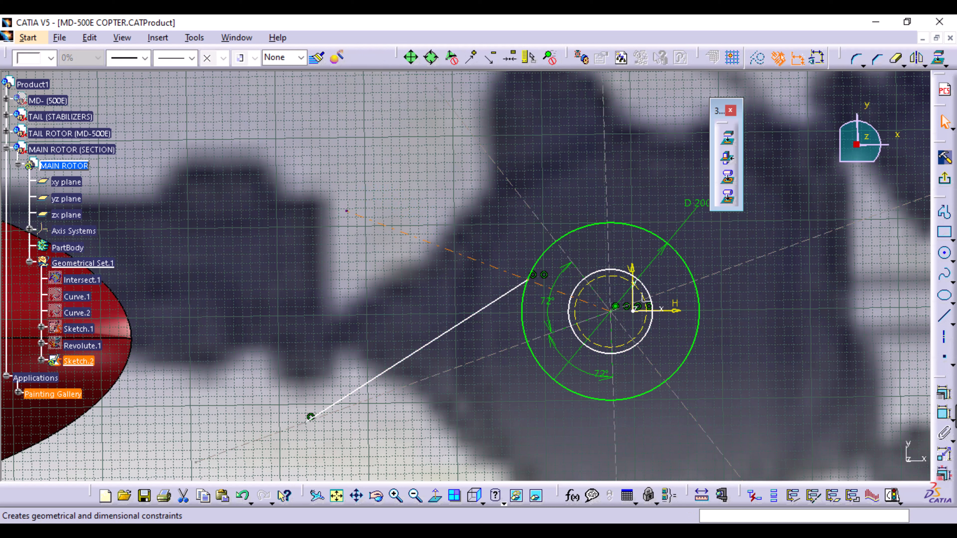
Step: Dimension the angle between the new axis and the neighbouring steeper axis, and set it to 36°
left_click(944, 414)
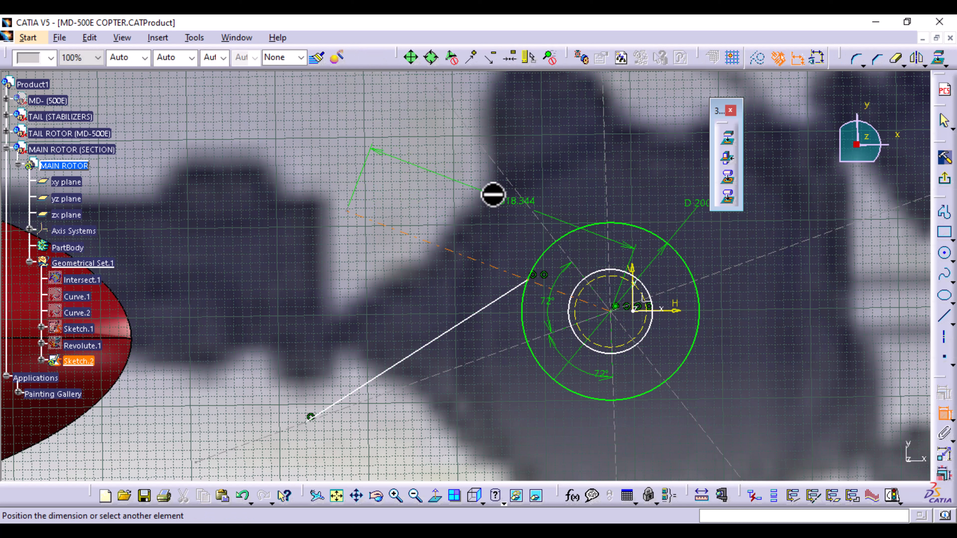
left_click(501, 170)
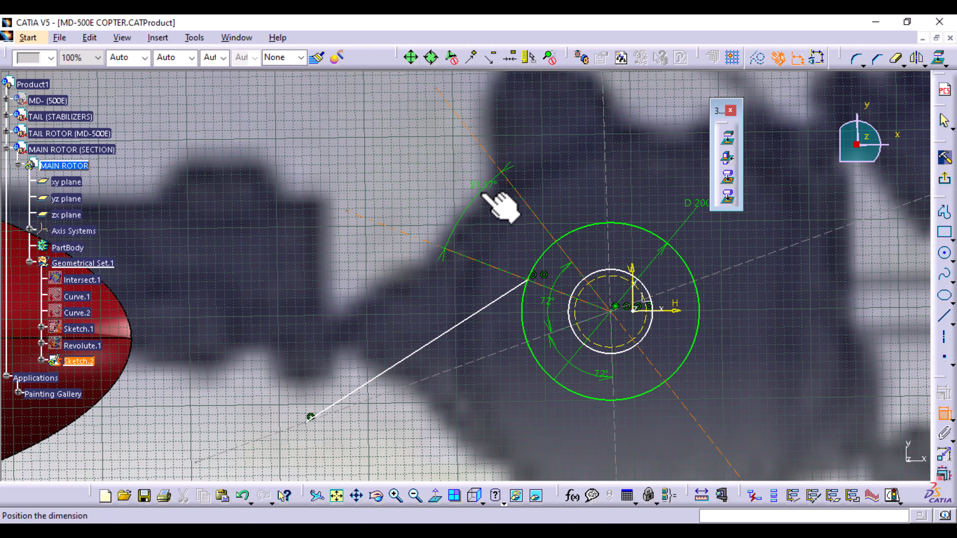
left_click(476, 203)
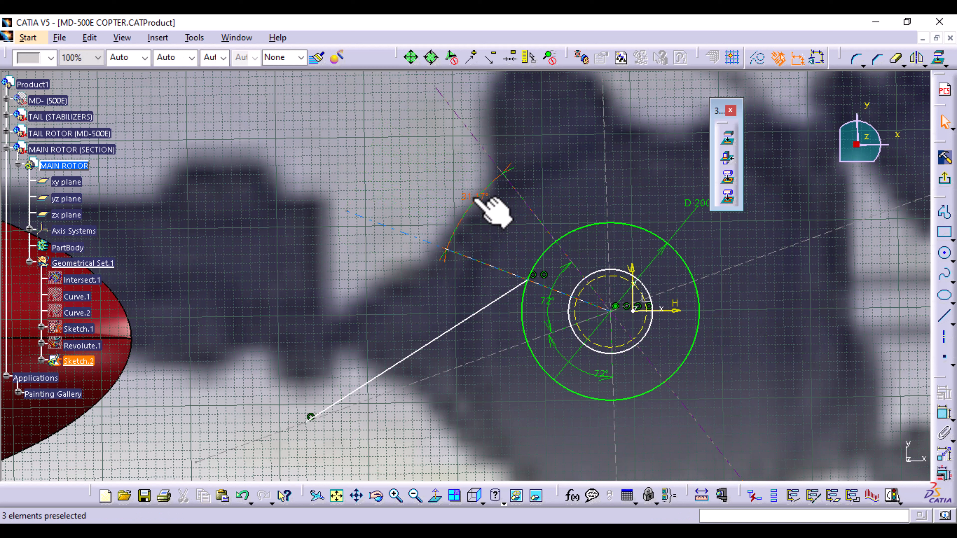
double_click(477, 200)
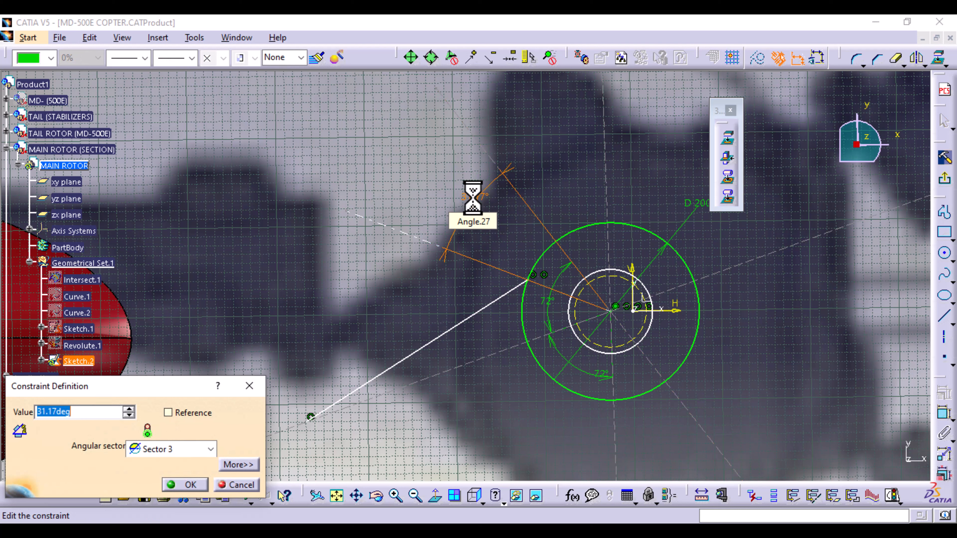
type("36")
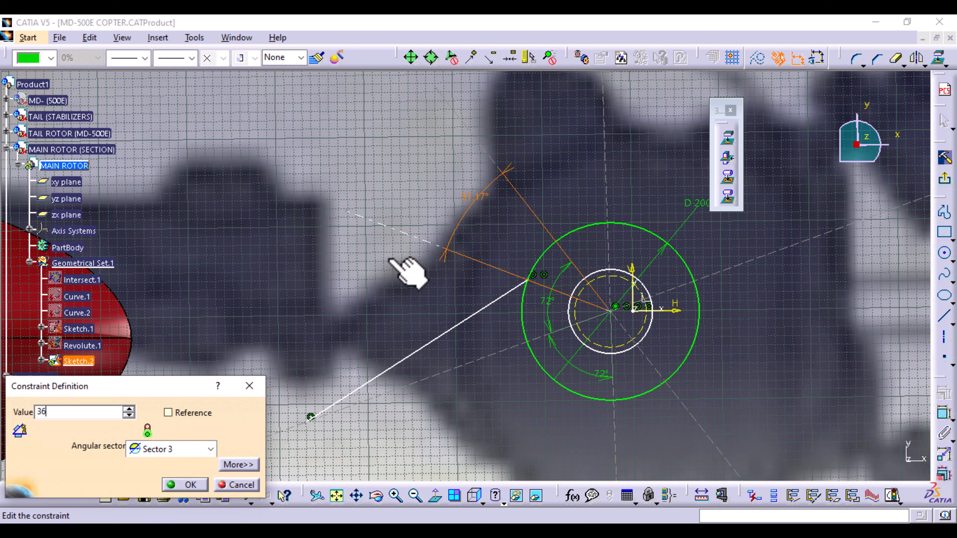
left_click(193, 486)
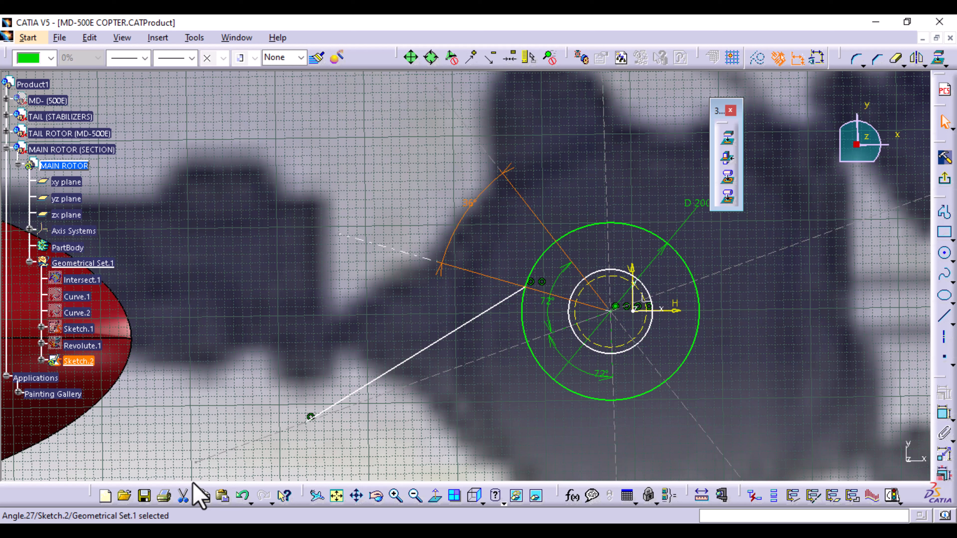
left_click(483, 445)
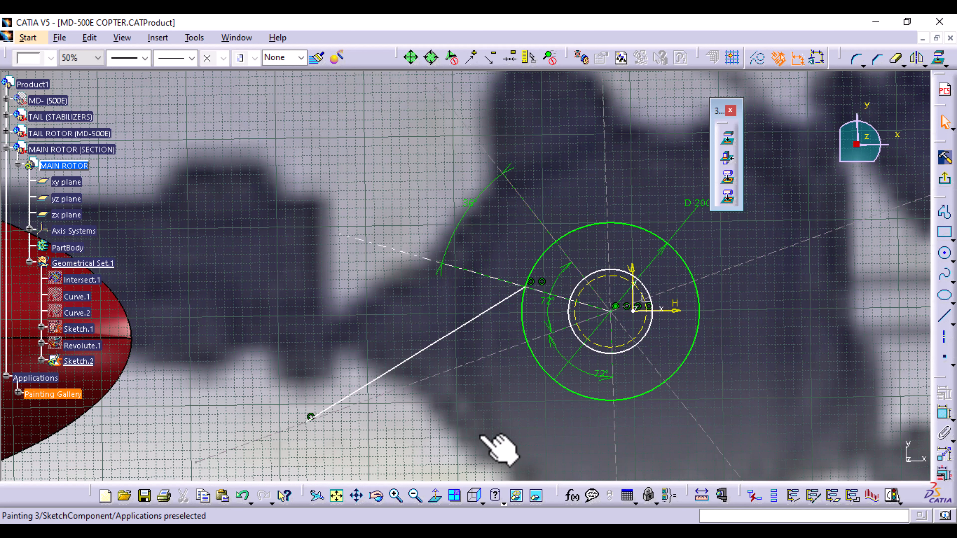
Step: Mirror the arm line about the lower-left blade-arm axis to form the arm's other edge
middle_click_drag(485, 438, 490, 392)
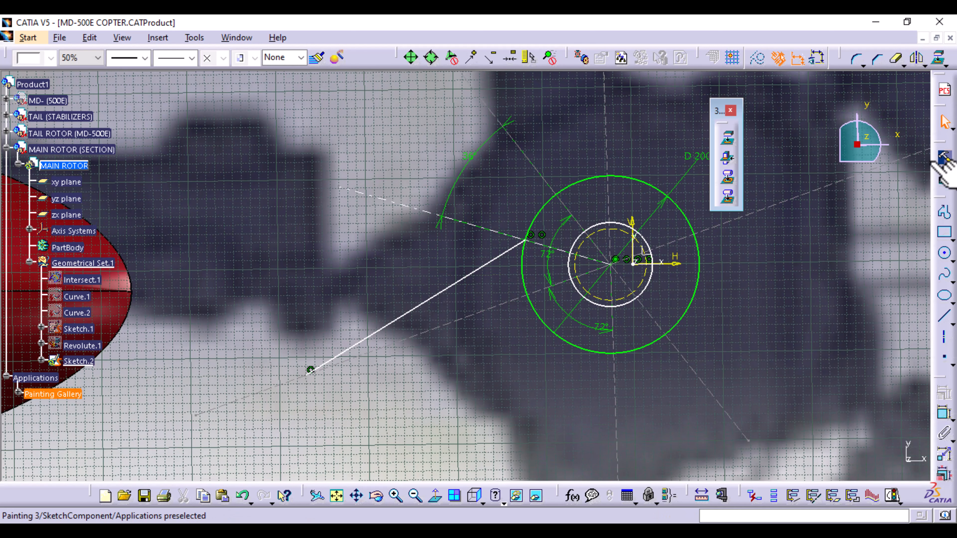
left_click(424, 301)
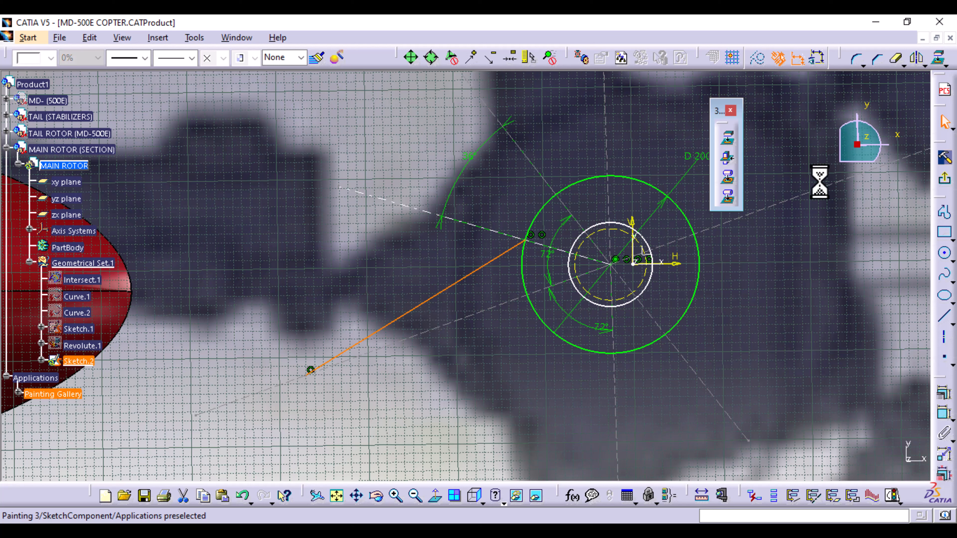
left_click(918, 60)
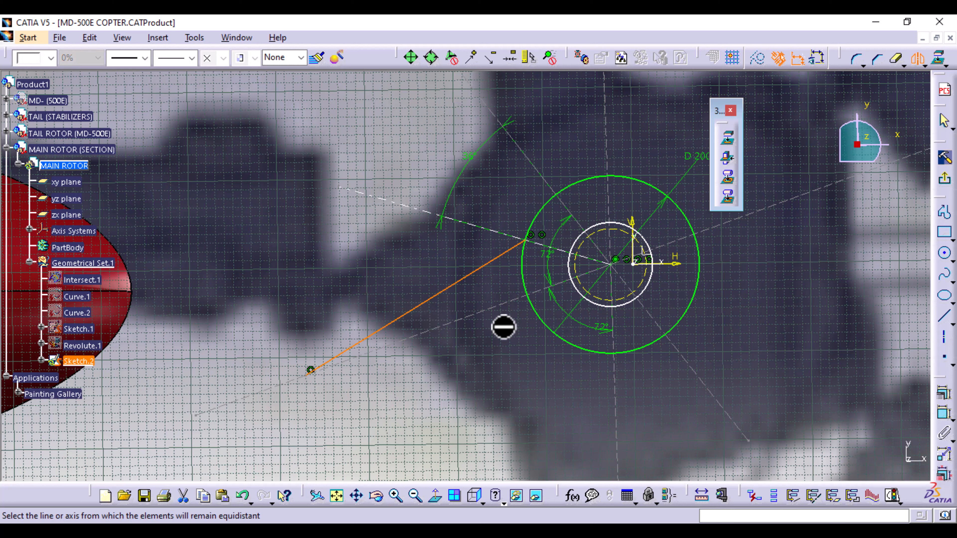
left_click(477, 316)
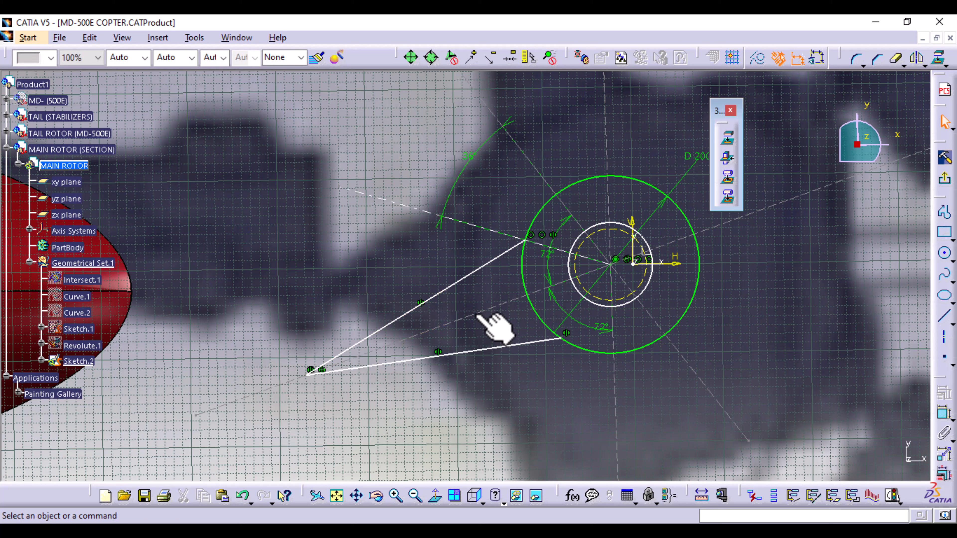
Step: Mirror the arm's upper edge line about the 36° axis to start the neighbouring arm
mouse_move(513, 409)
middle_mouse_down()
mouse_move(497, 411)
mouse_move(506, 442)
mouse_move(503, 418)
middle_mouse_up()
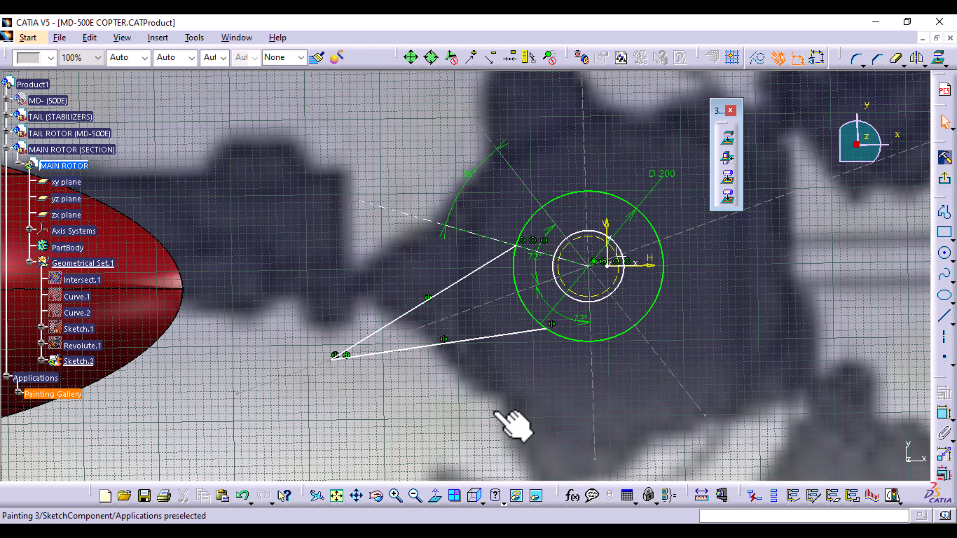
middle_click_drag(509, 422, 484, 363)
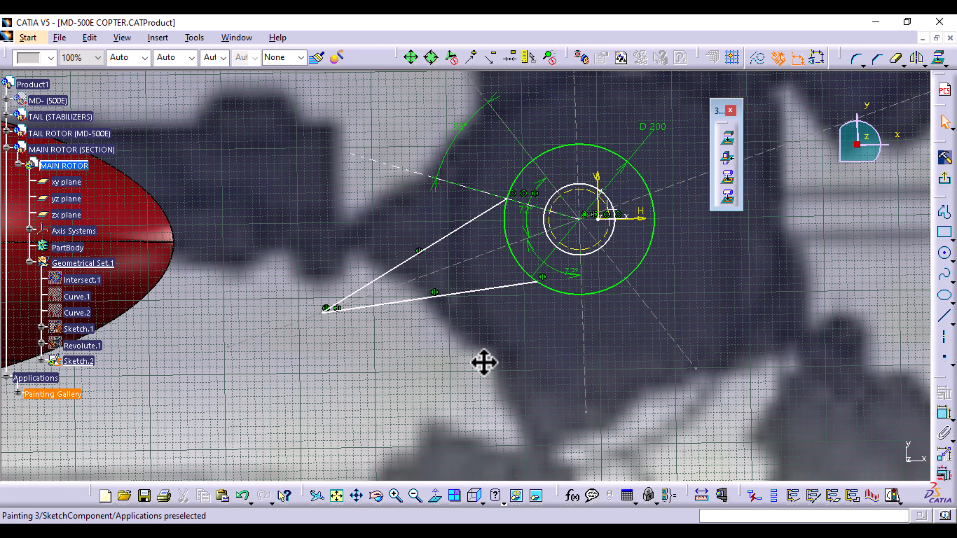
left_click(477, 217)
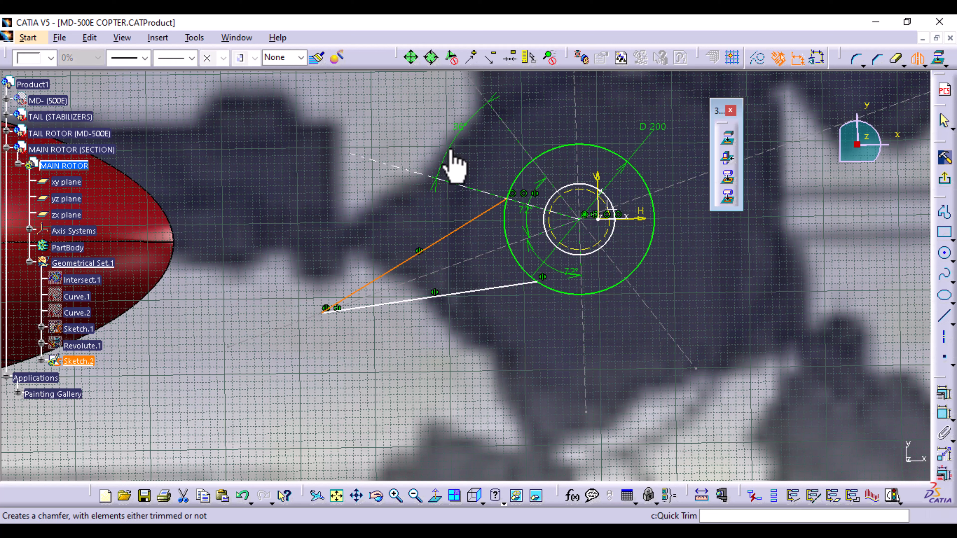
left_click(463, 186)
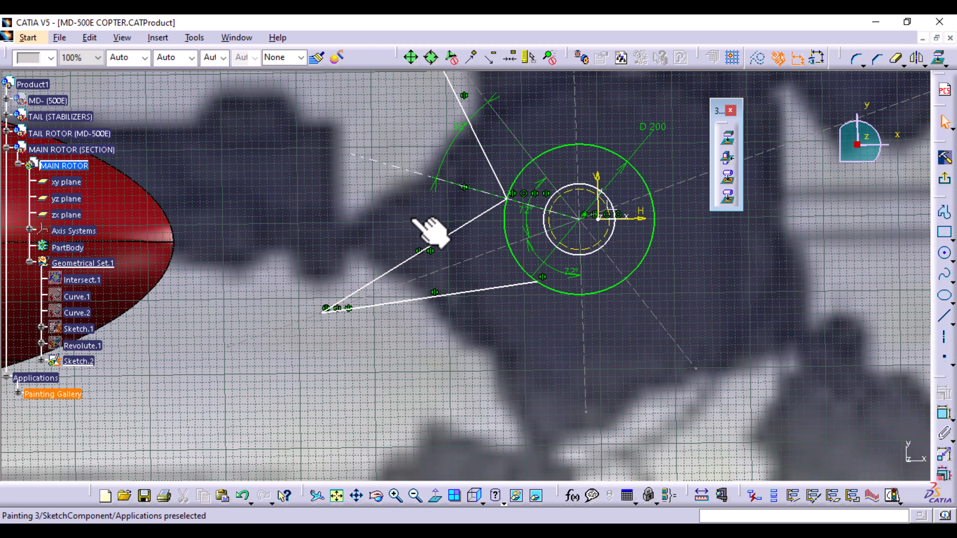
Step: Mirror the neighbouring arm's edge line about the steep upper-left blade-arm axis to form its second edge
middle_click_drag(413, 217, 436, 308)
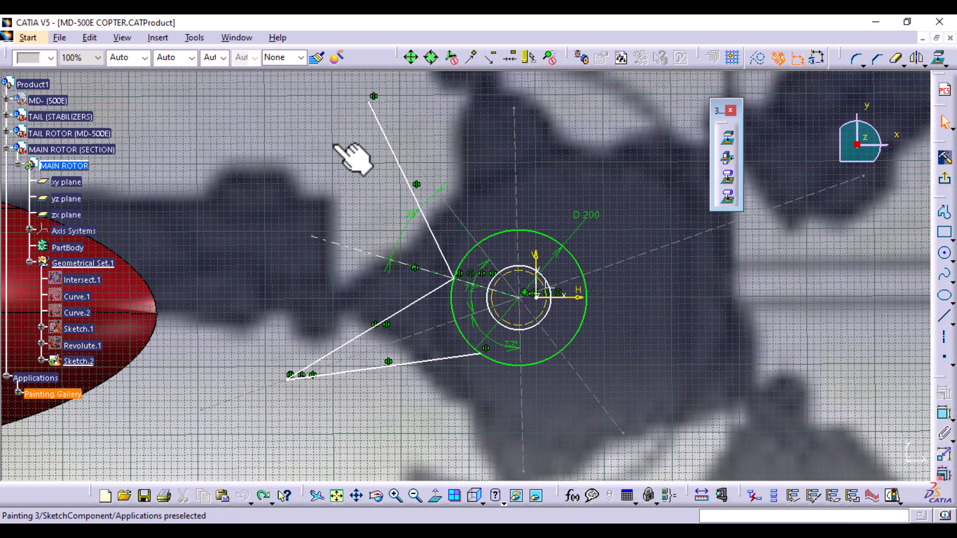
left_click(427, 217)
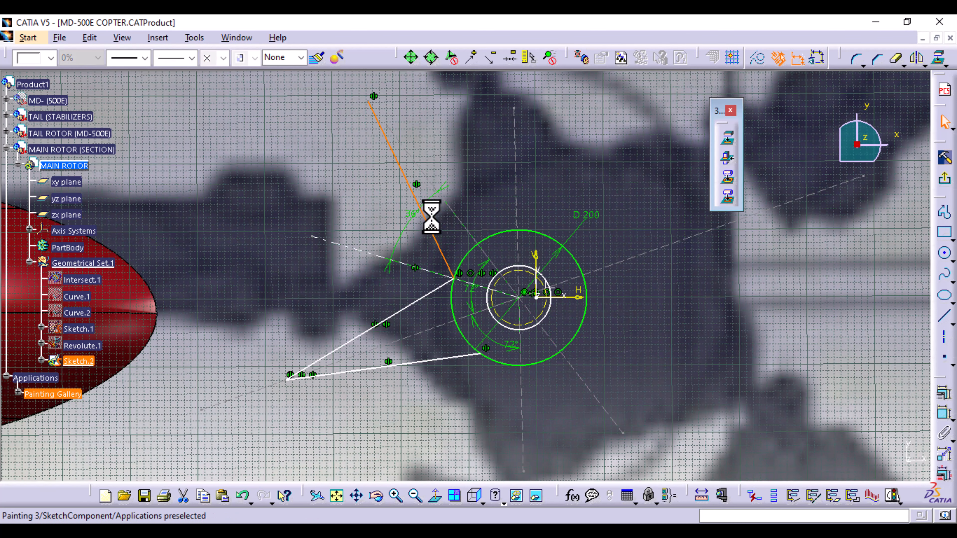
left_click(919, 58)
left_click(453, 213)
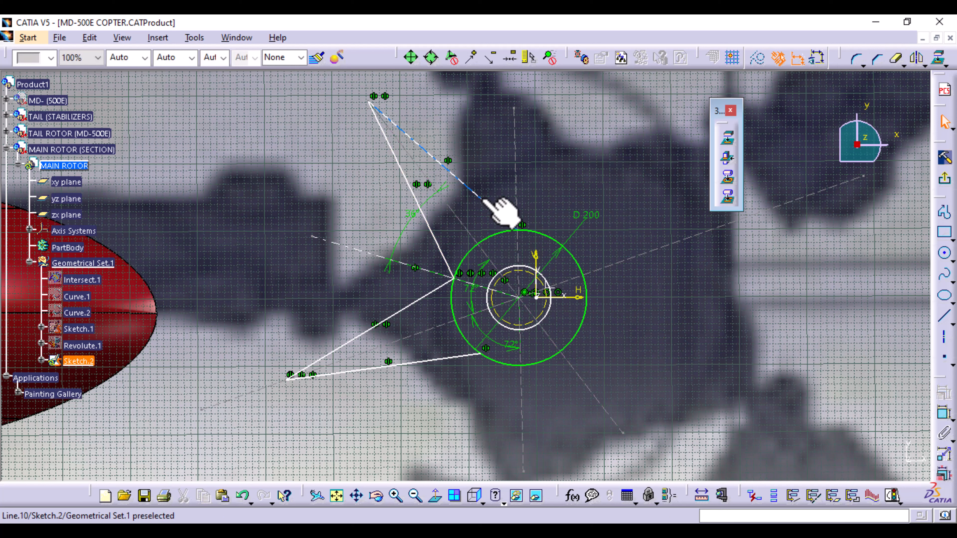
Step: Mirror the upper-left arm's inner edge line about the near-vertical axis to start the upper-right arm
left_click(502, 215)
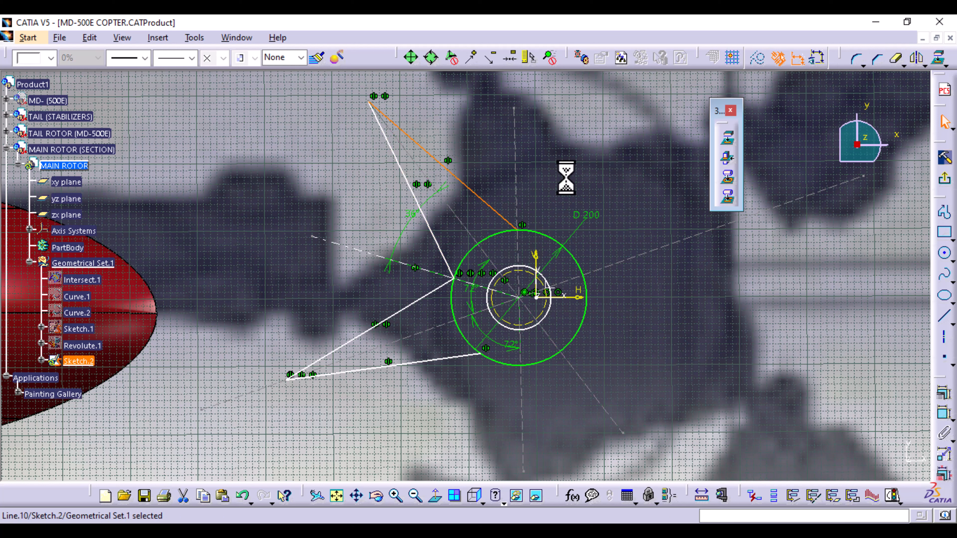
left_click(918, 58)
left_click(515, 180)
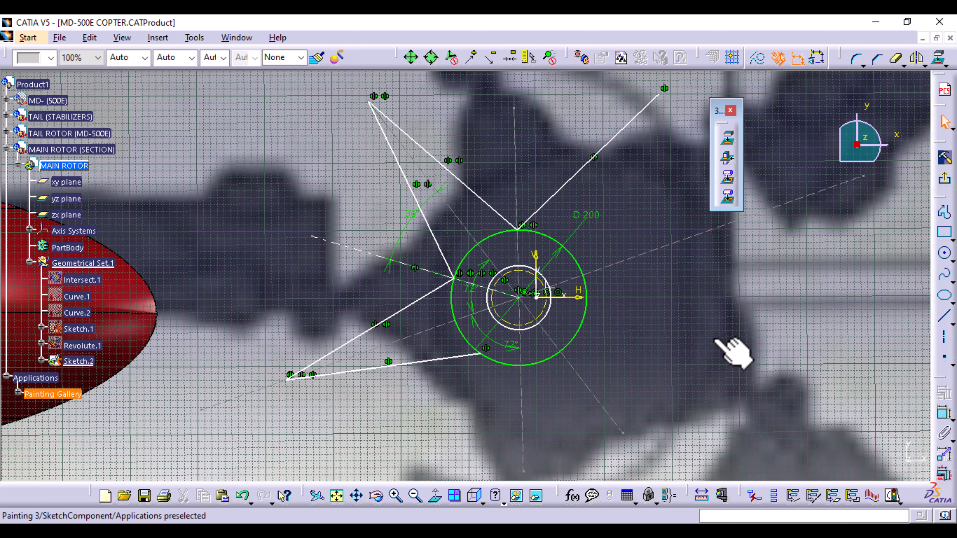
Step: Draw an axis from the hub centre to the lower-left arm's inner endpoint, and mirror the upper-right arm's edge about it
left_click(945, 339)
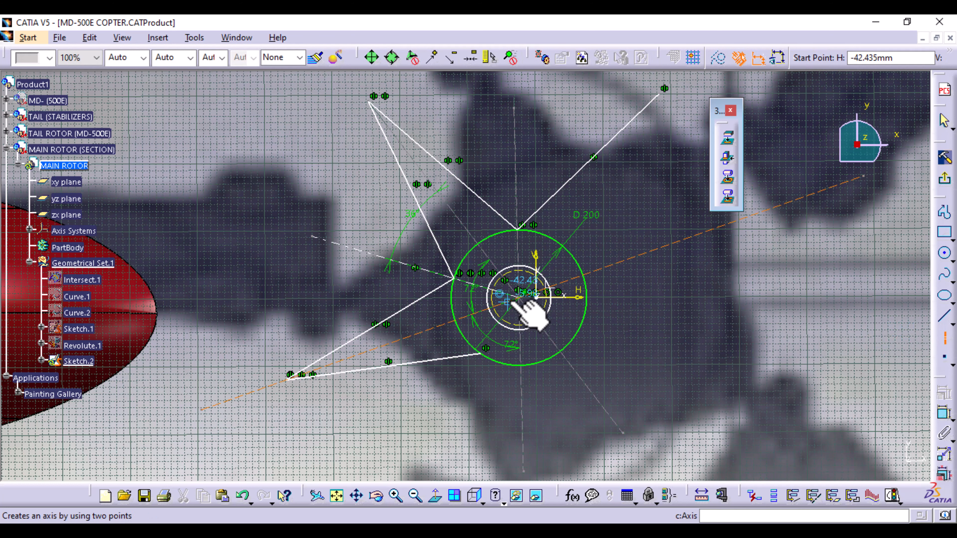
left_click(520, 298)
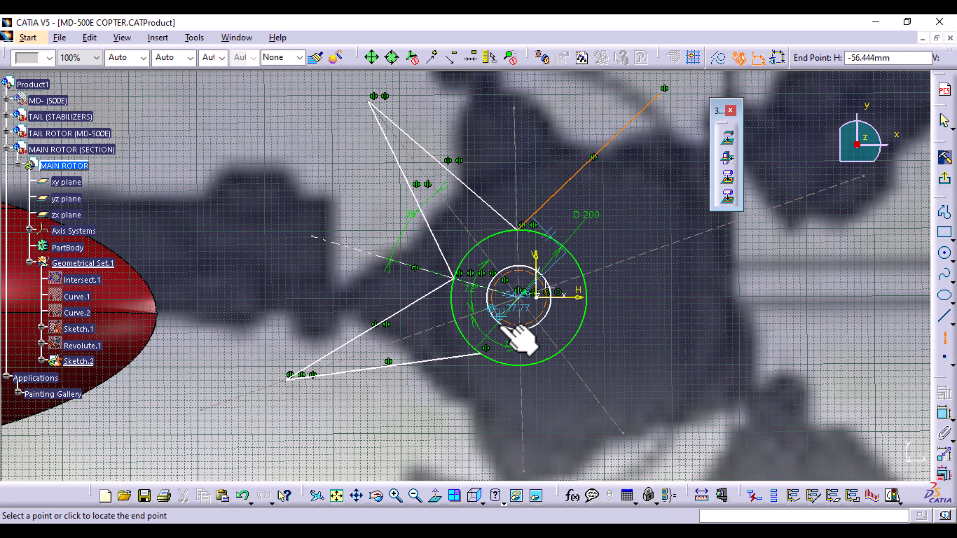
left_click(483, 355)
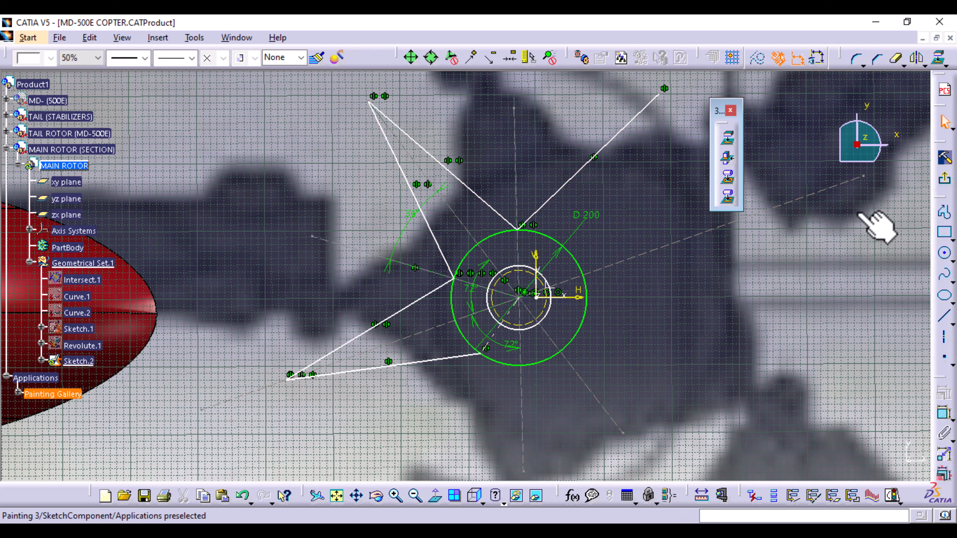
left_click(917, 58)
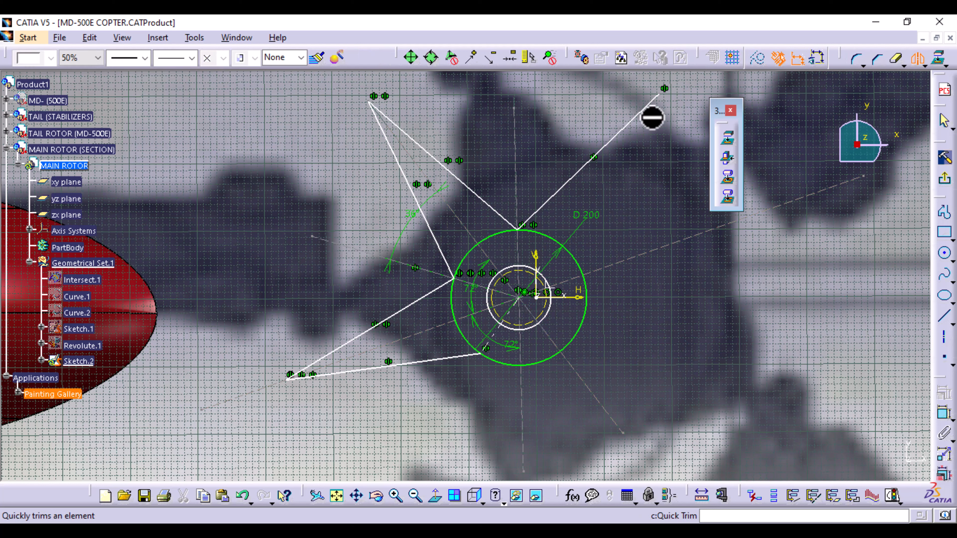
left_click(603, 148)
left_click(501, 328)
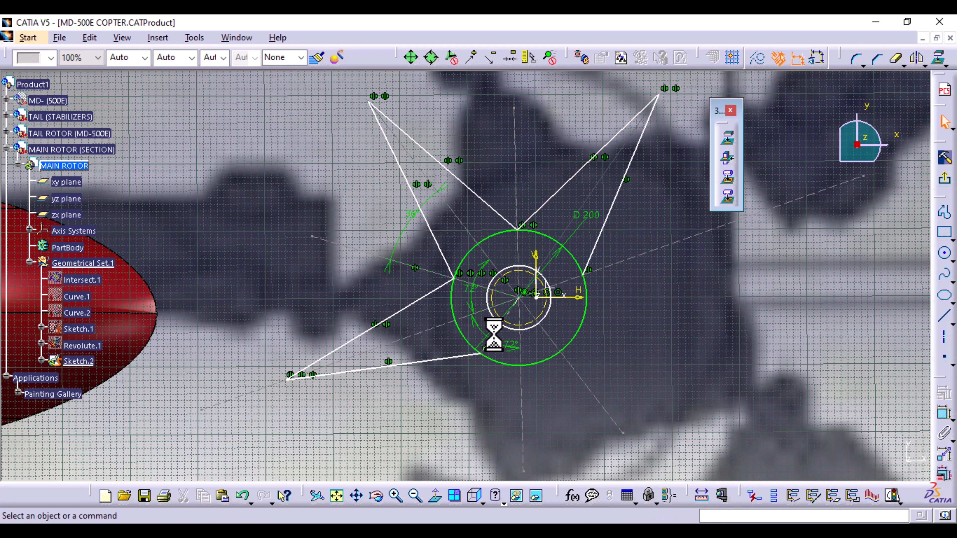
Step: Form the lower-right arm by mirroring the upper-right arm's outer edge about the lower-left arm's axis and the resulting line about the 36° axis
left_click(605, 222)
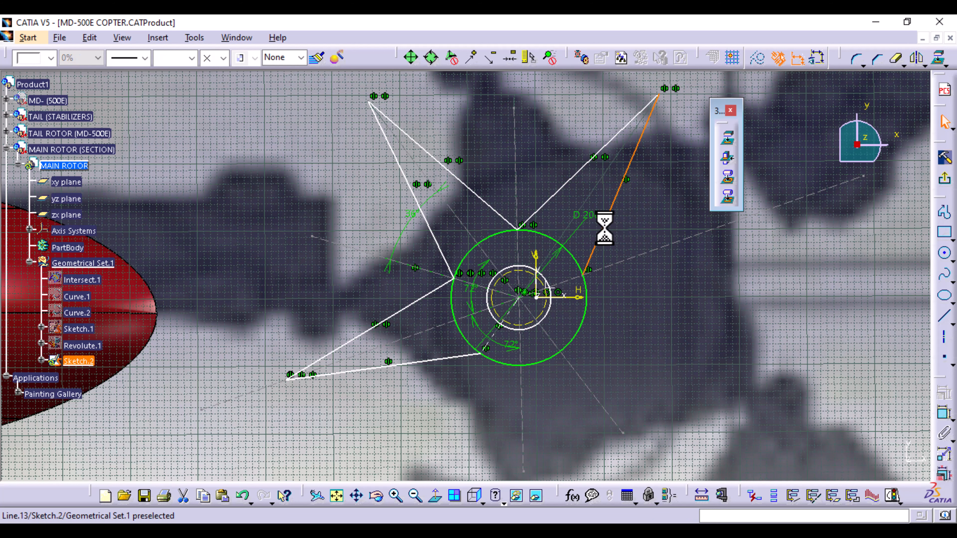
left_click(728, 138)
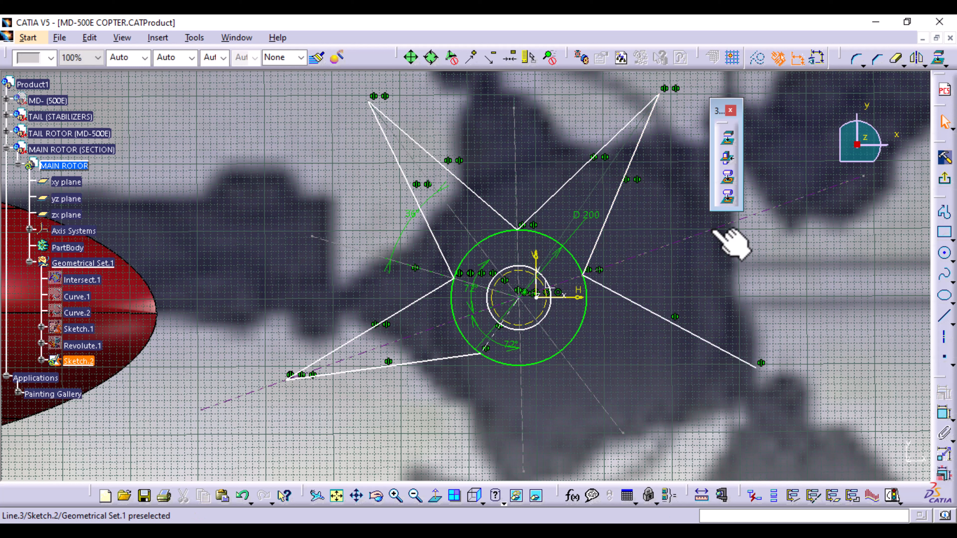
left_click(650, 318)
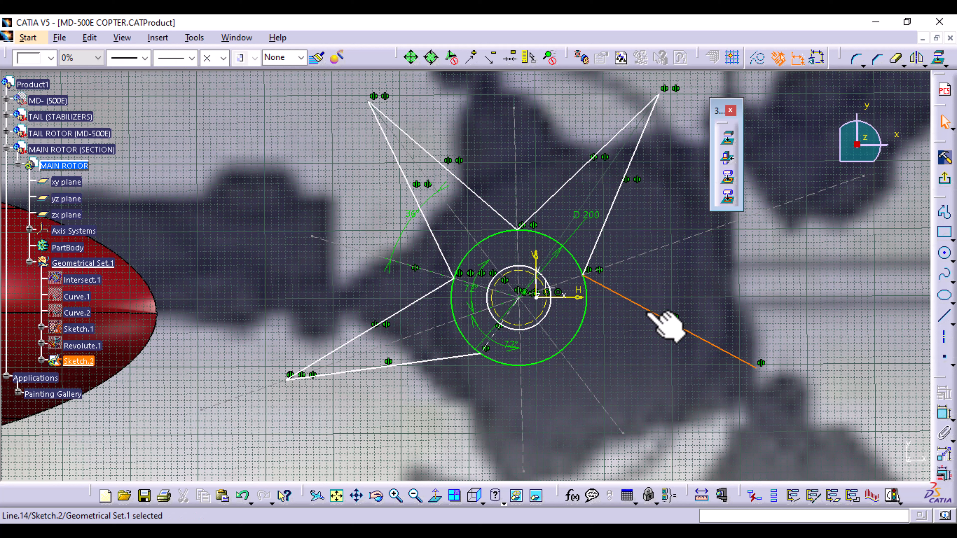
left_click(919, 58)
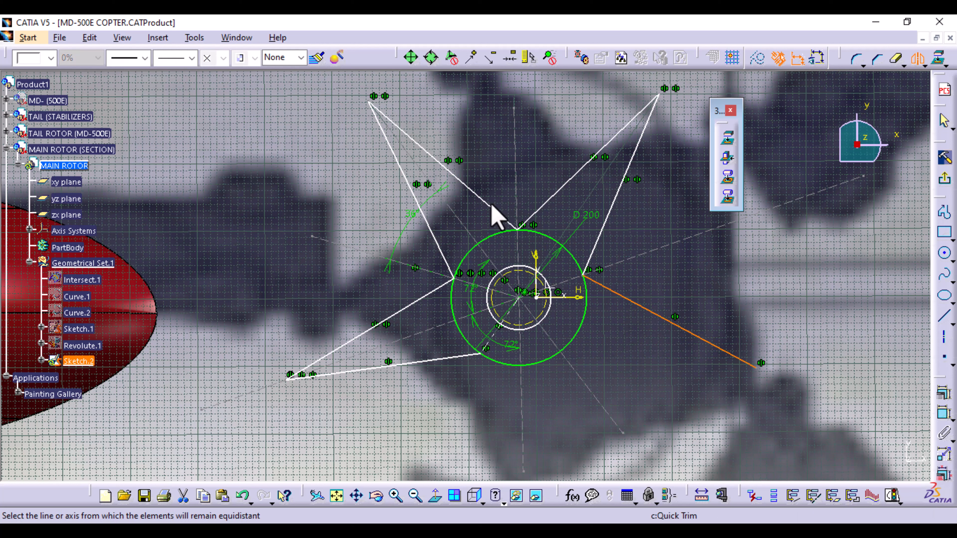
left_click(349, 247)
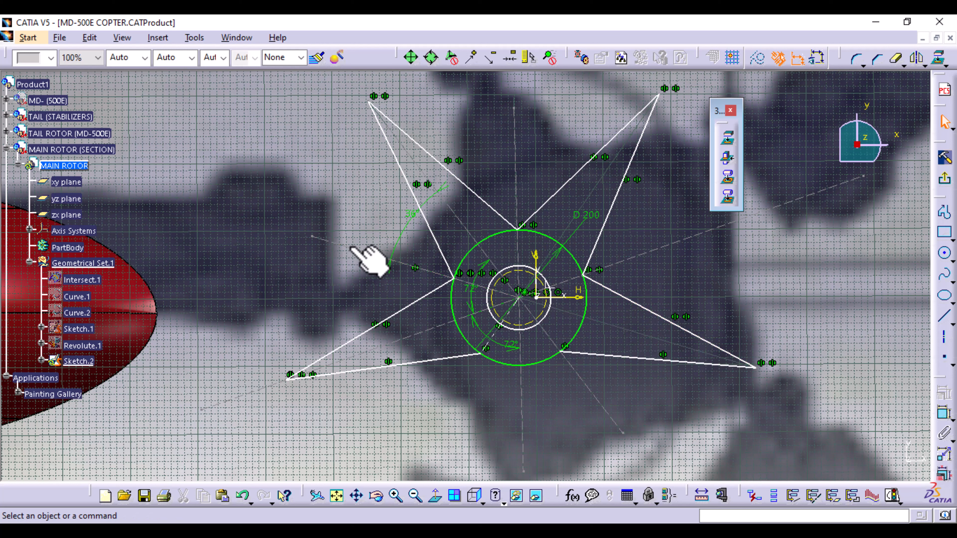
Step: Mirror the lower-right arm's lower edge about the steep upper-left arm axis to start the bottom arm
left_click(434, 361)
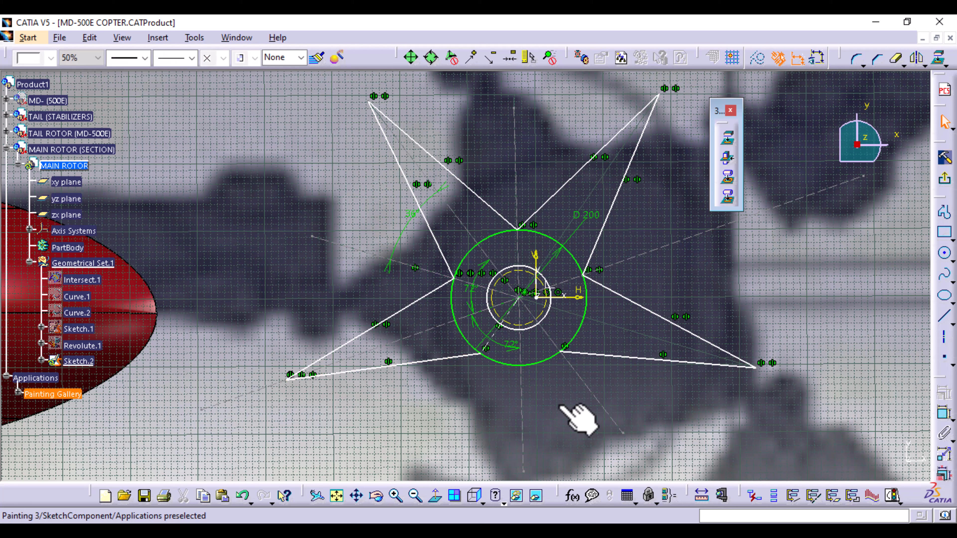
left_click(646, 360)
left_click(918, 58)
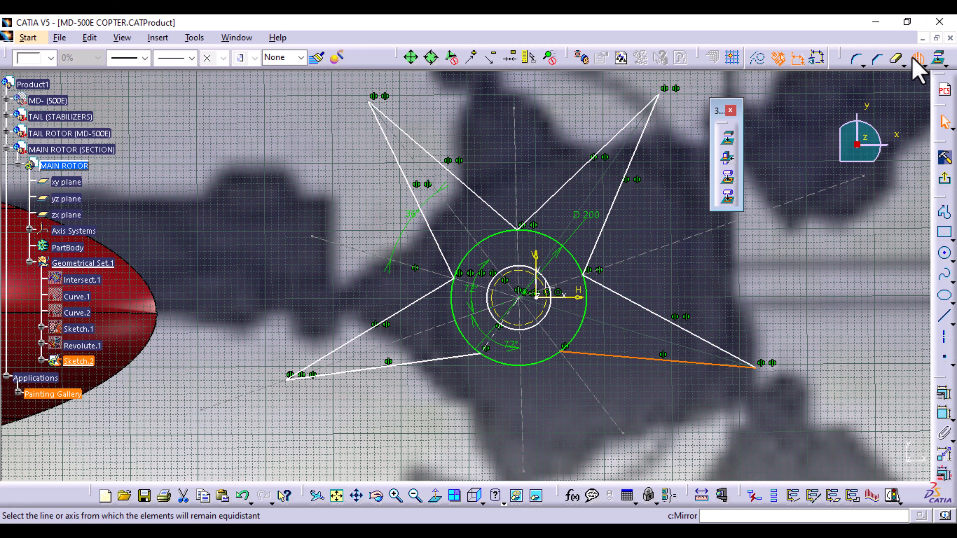
left_click(587, 395)
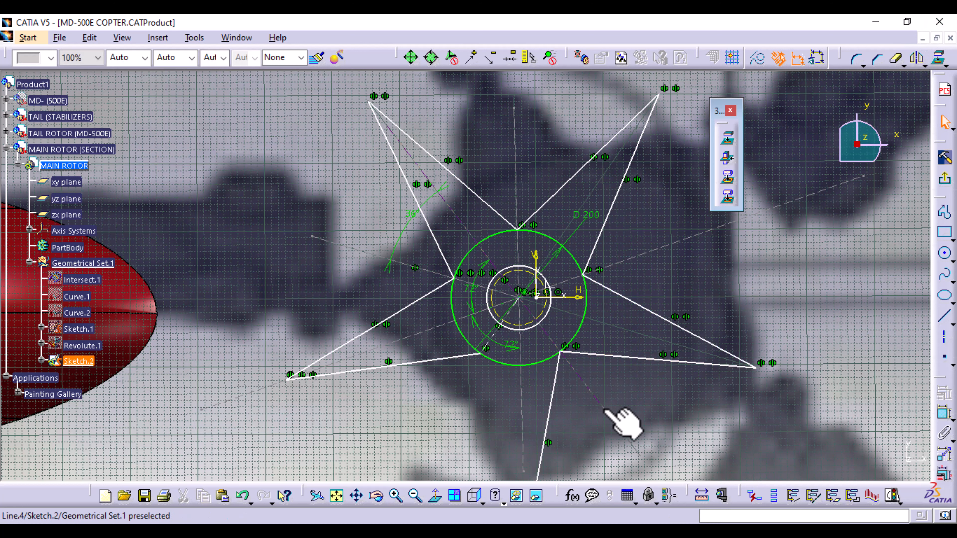
Step: Mirror the bottom arm's edge line about the near-vertical axis to form its second edge
middle_click_drag(624, 421, 557, 390)
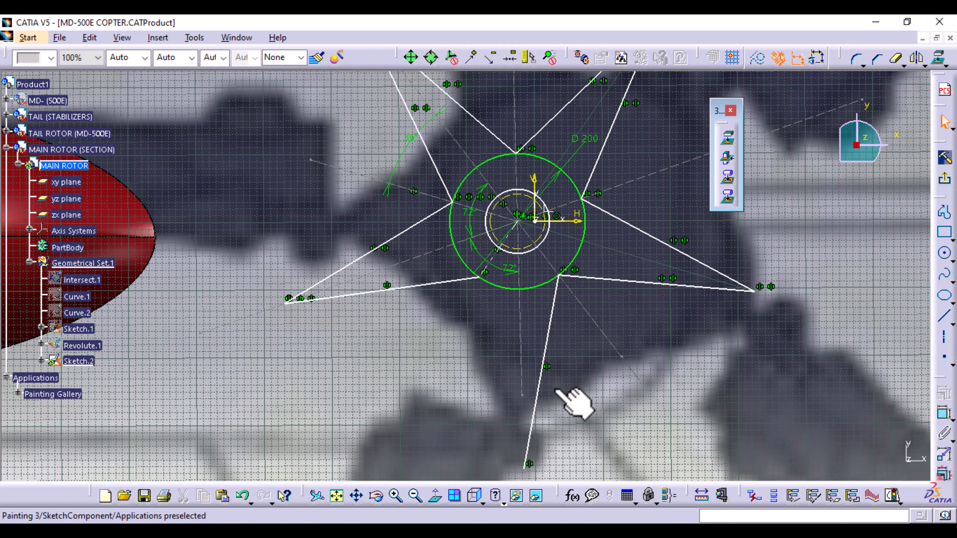
left_click(550, 343)
left_click(918, 57)
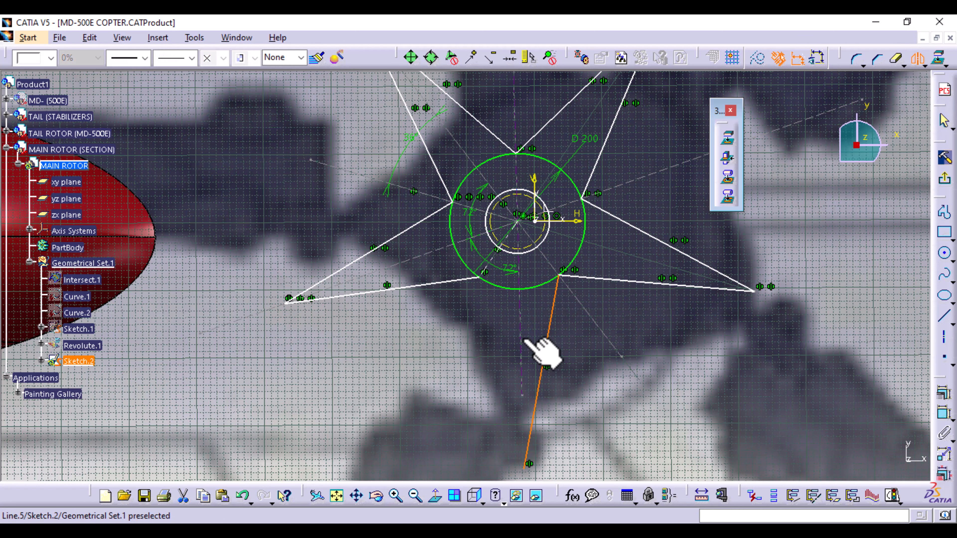
left_click(522, 341)
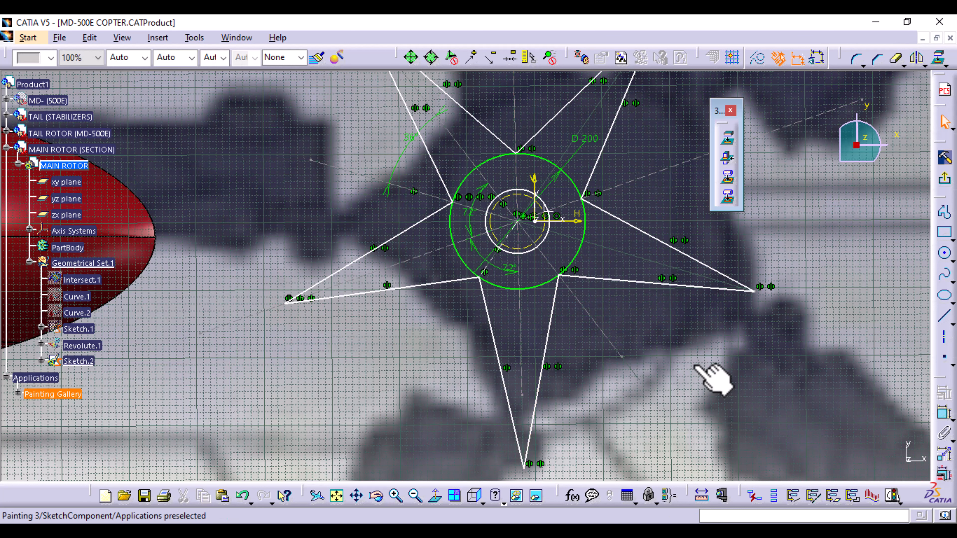
Step: Round the pointed tip of the lower-left arm with a small Corner
middle_click_drag(684, 347, 685, 347)
mouse_move(675, 394)
middle_mouse_down()
mouse_move(671, 387)
mouse_move(678, 447)
mouse_move(675, 377)
middle_mouse_up()
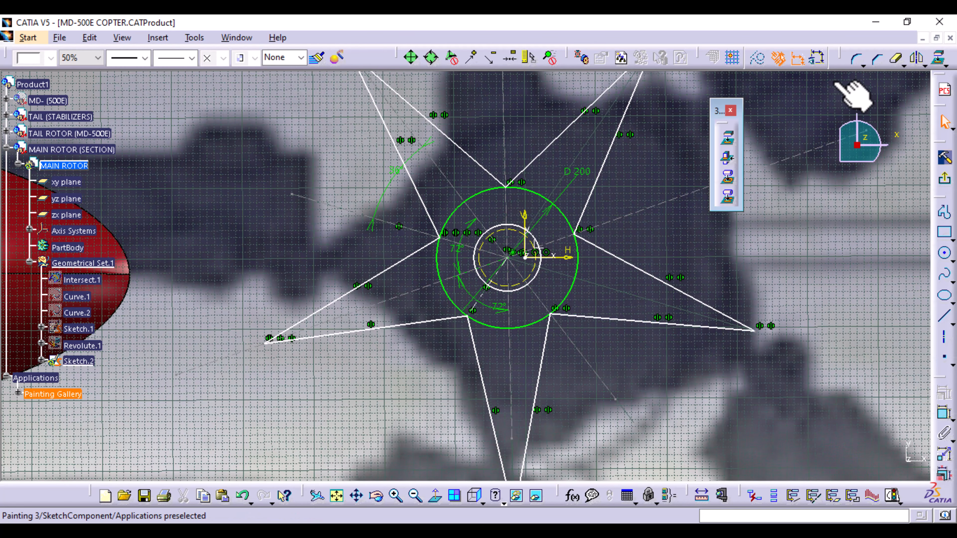
left_click(864, 66)
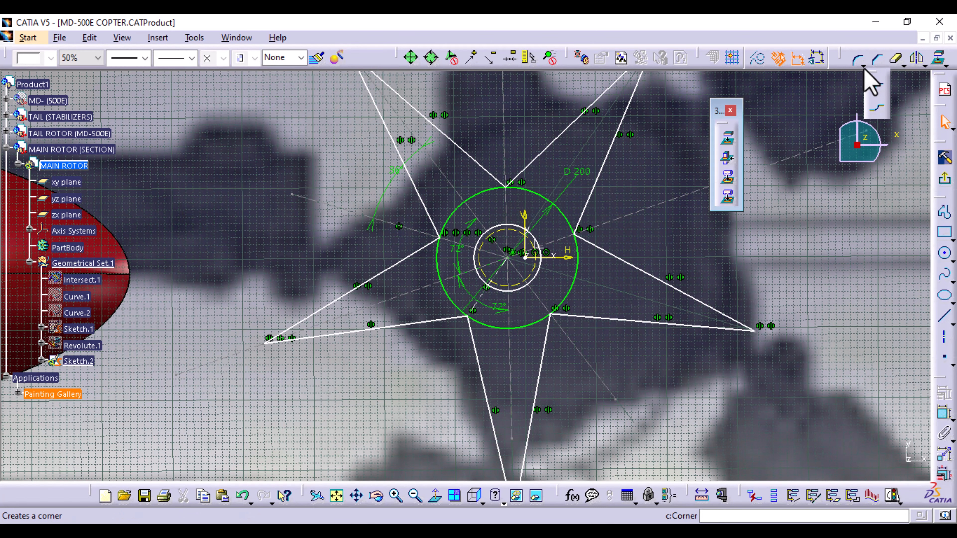
left_click(878, 91)
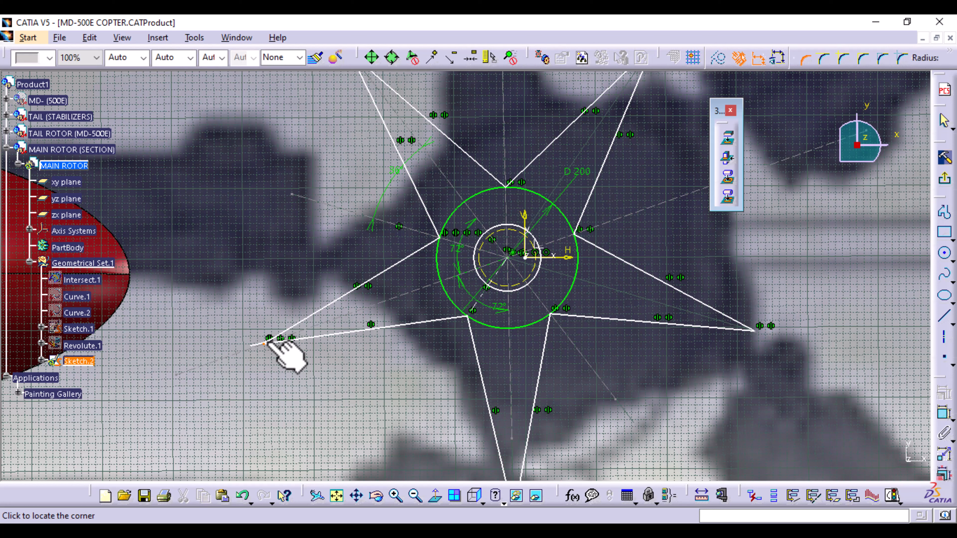
left_click(285, 337)
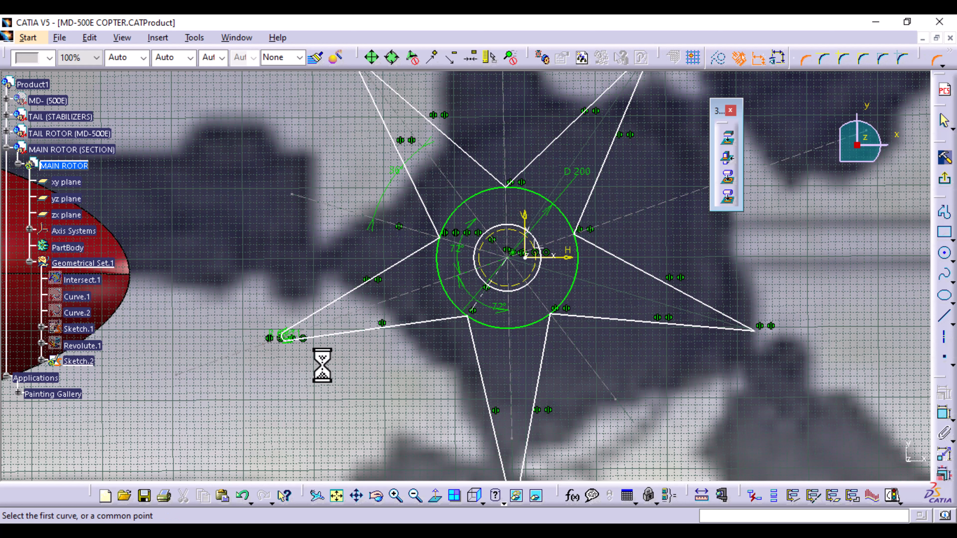
Step: Round the pointed tips of the bottom and lower-right arms with small corners
middle_click_drag(561, 455, 559, 382)
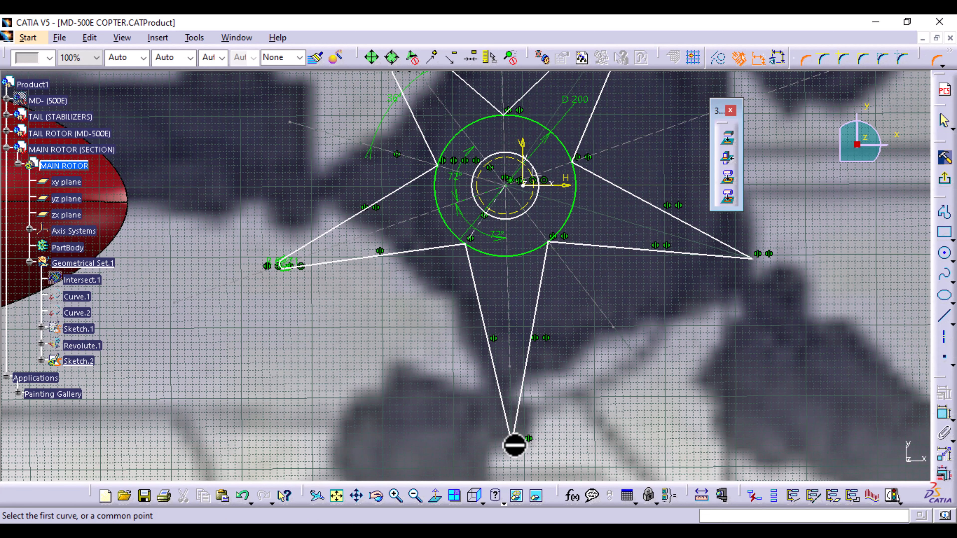
left_click(512, 442)
left_click(513, 417)
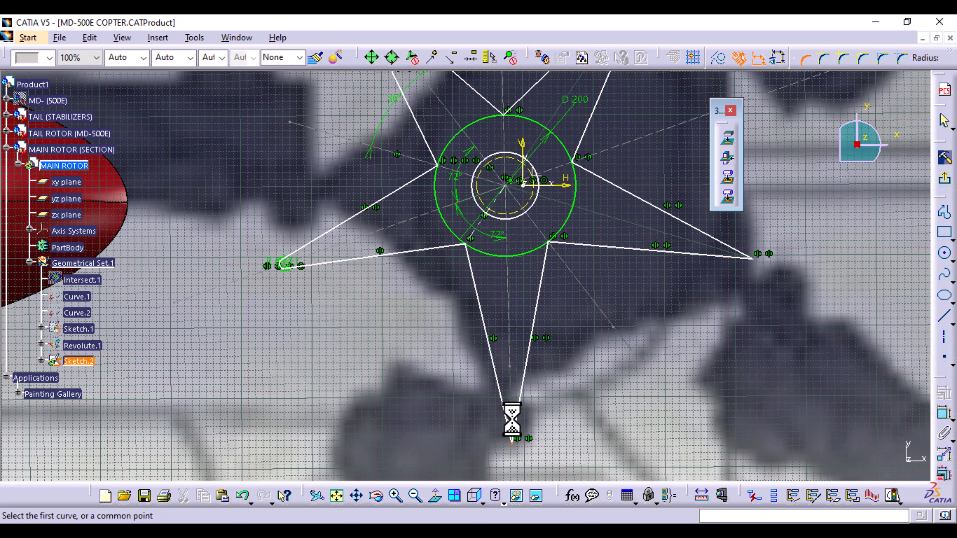
left_click(752, 260)
left_click(738, 262)
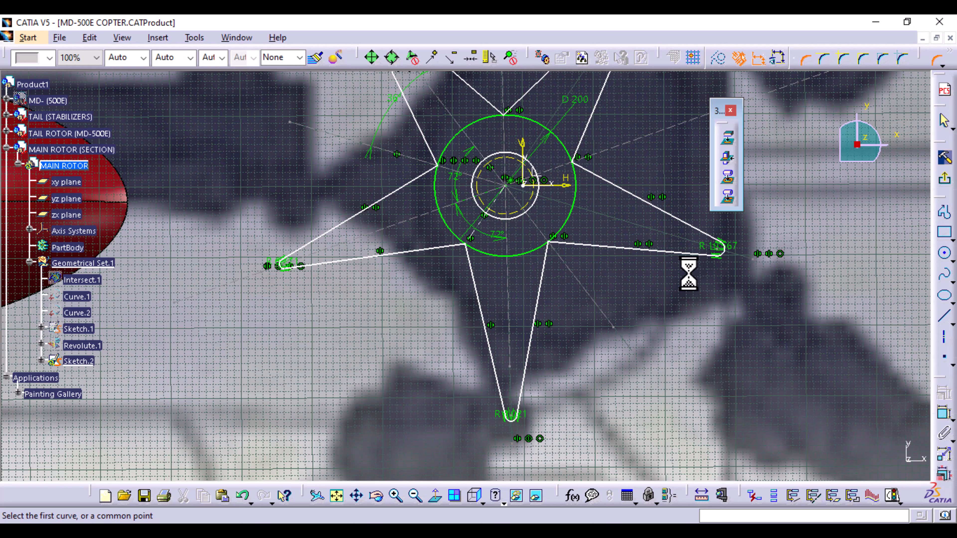
Step: Round the pointed tips of the upper-right and upper-left arms with small corners
mouse_move(665, 313)
middle_mouse_down()
mouse_move(651, 335)
mouse_move(640, 475)
middle_mouse_up()
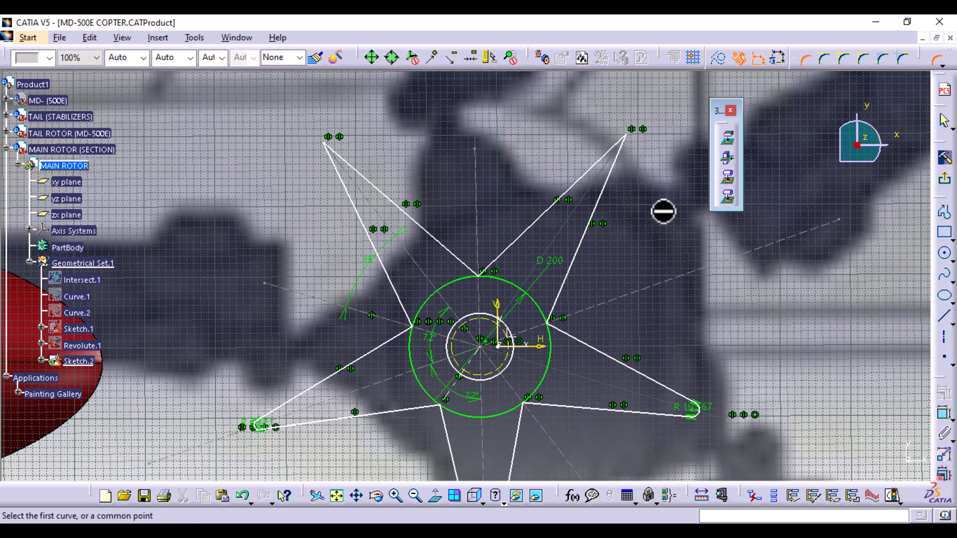
left_click(623, 140)
left_click(615, 152)
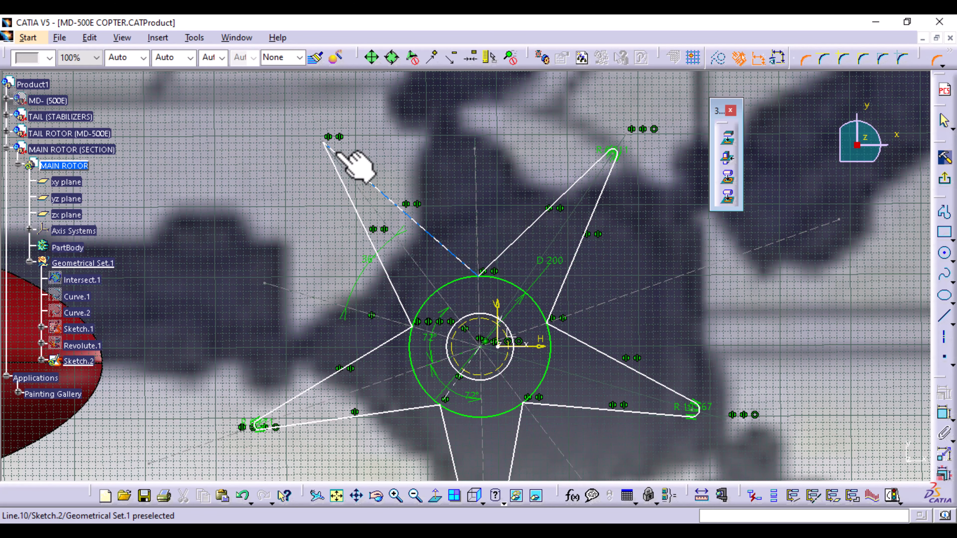
left_click(323, 142)
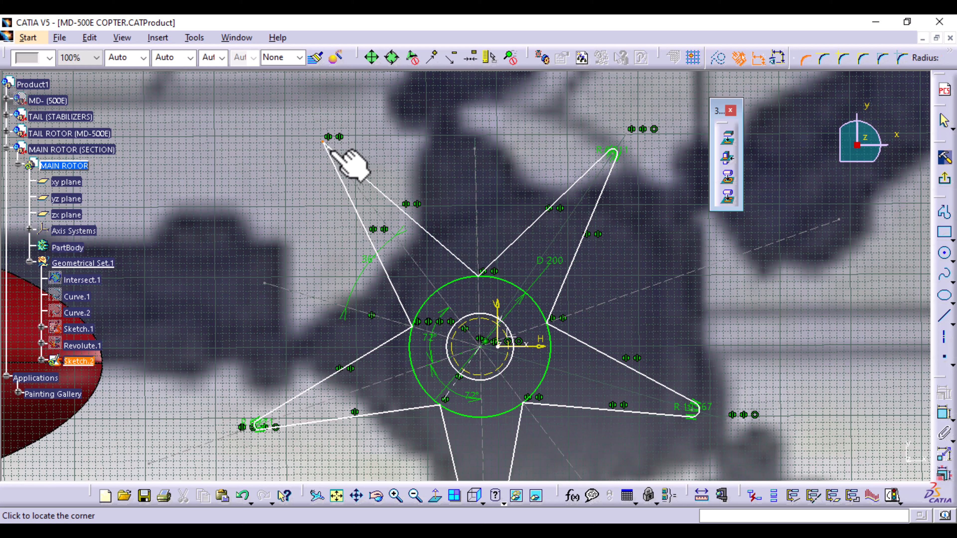
left_click(334, 158)
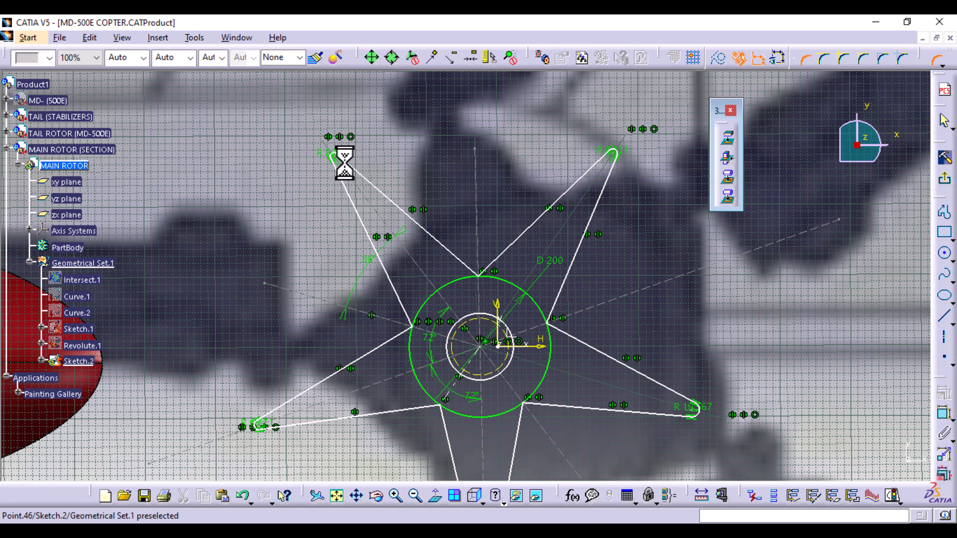
Step: Round the inner vertices above and to the right of the hub with corner radii of about 48 mm and 47 mm
left_click(478, 277)
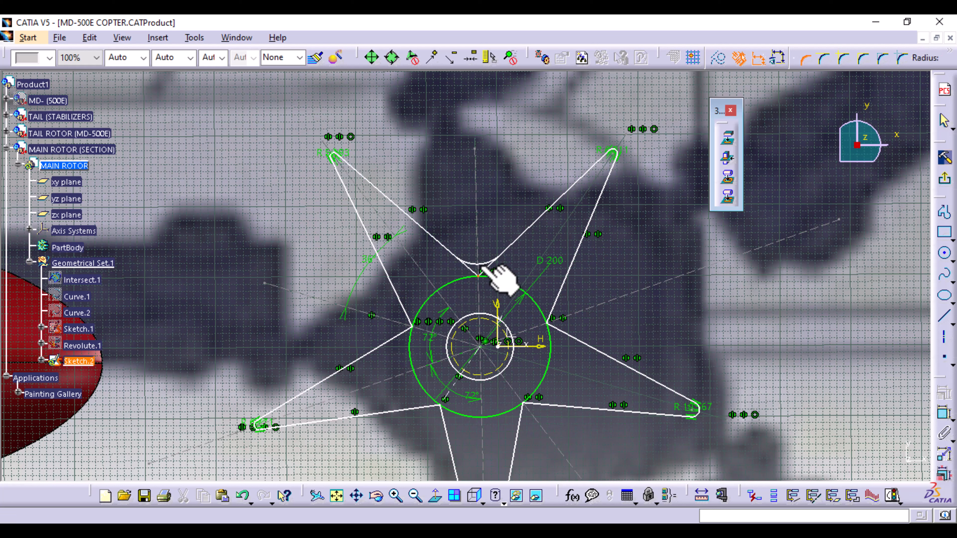
left_click(486, 268)
left_click(564, 324)
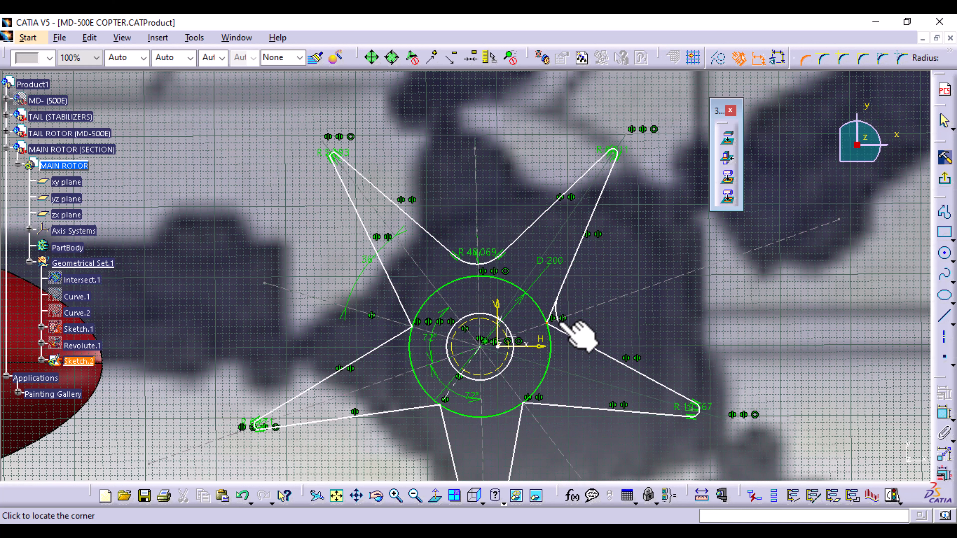
left_click(568, 328)
Step: Round the two inner vertices on either side of the bottom arm with corners
left_click(522, 406)
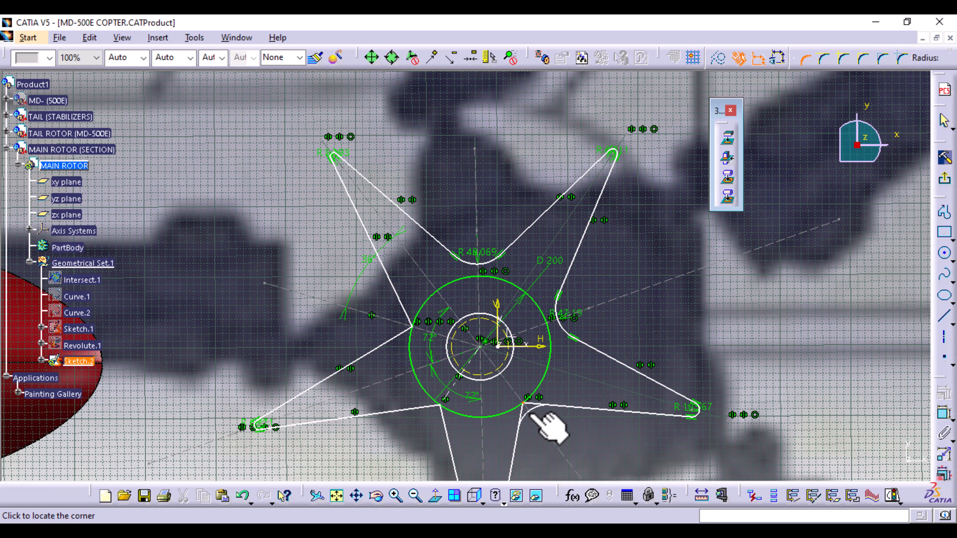
left_click(529, 415)
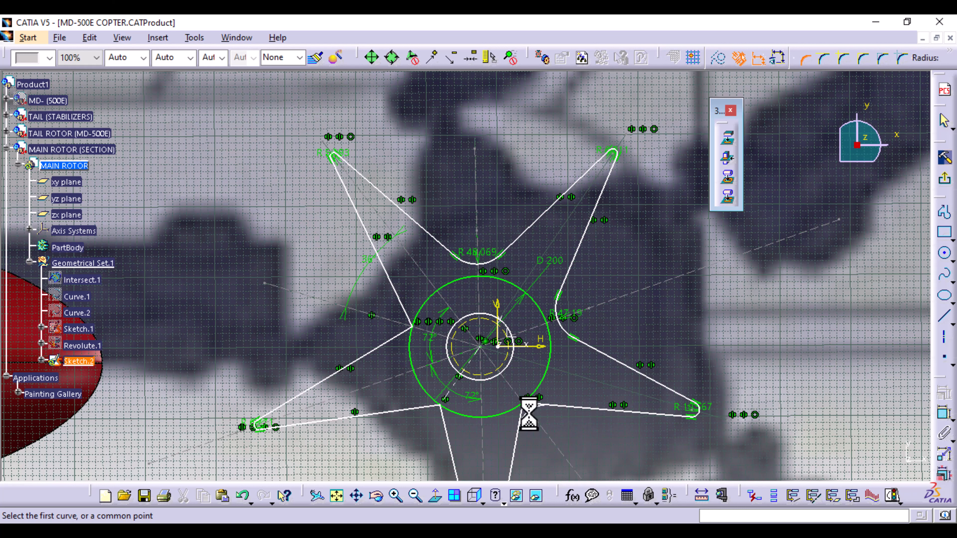
left_click(439, 406)
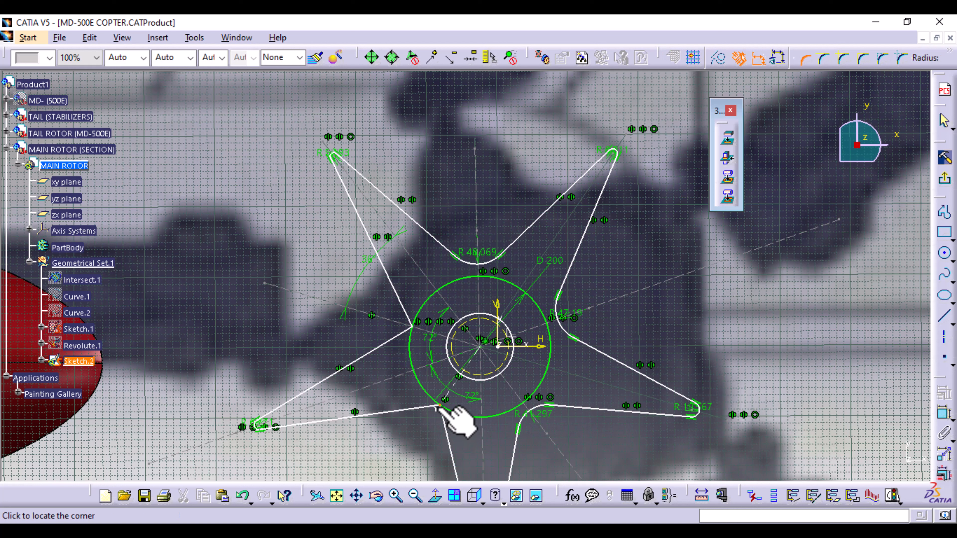
left_click(439, 407)
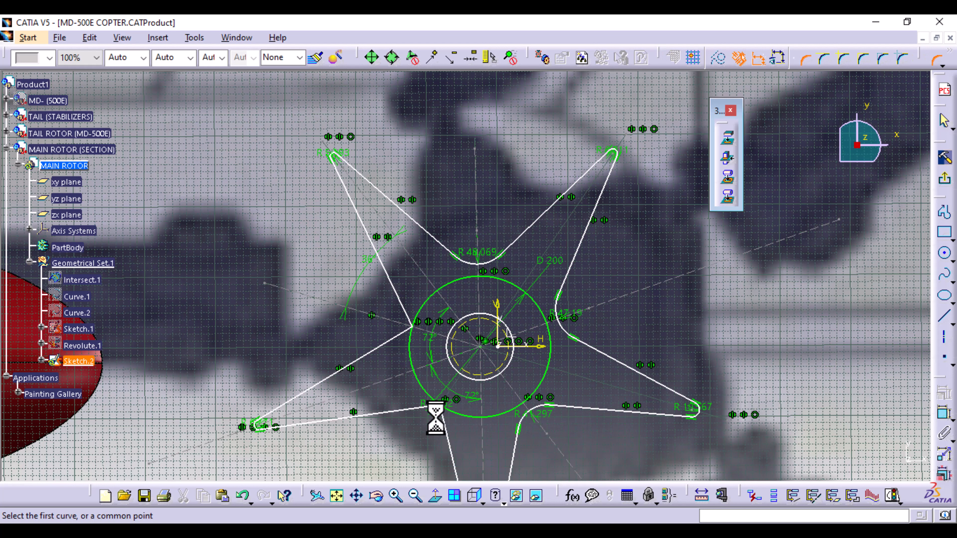
Step: Undo the last corner at the lower-left inner vertex, between the bottom and lower-left arms
left_click(243, 498)
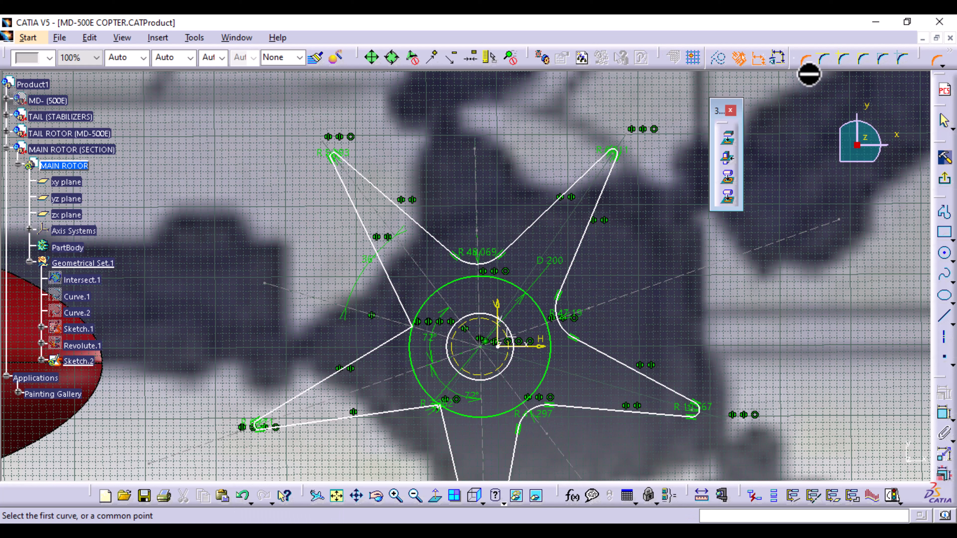
left_click(937, 59)
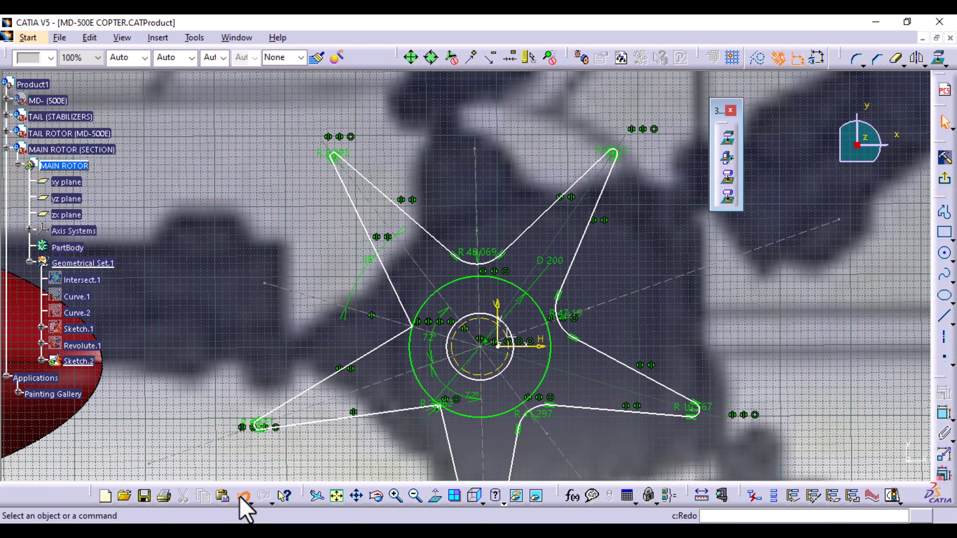
left_click(863, 66)
left_click(882, 89)
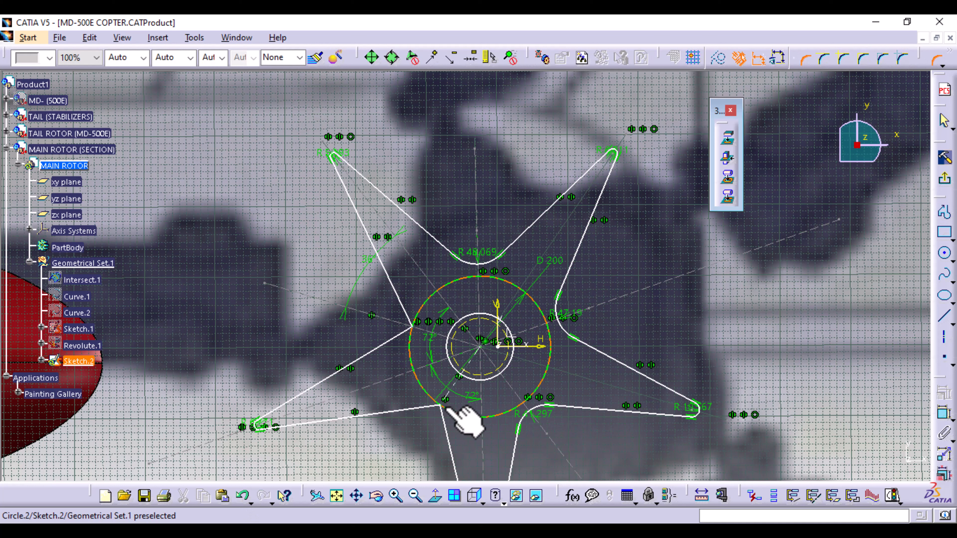
Step: Try to round the inner vertex between the bottom and lower-left arms with a corner, and undo each attempt
left_click(439, 407)
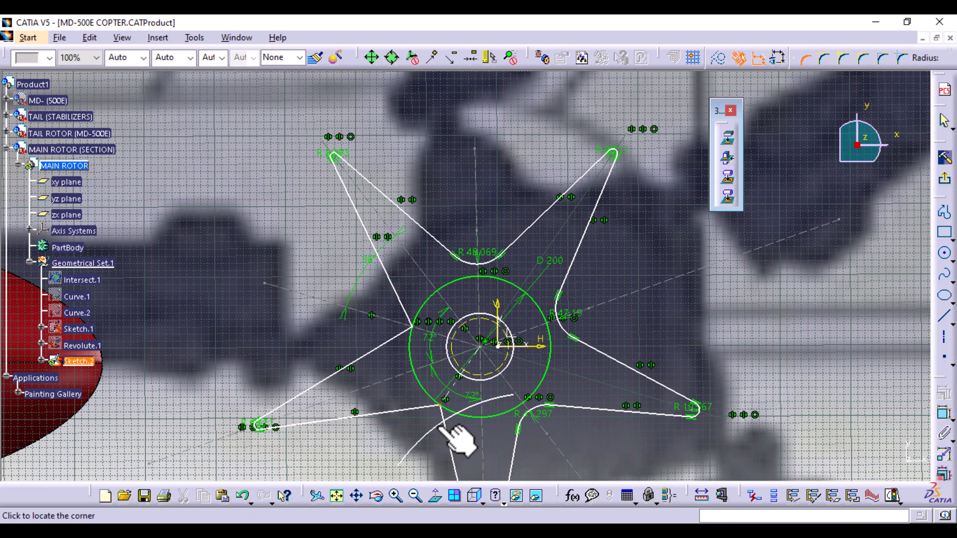
left_click(243, 497)
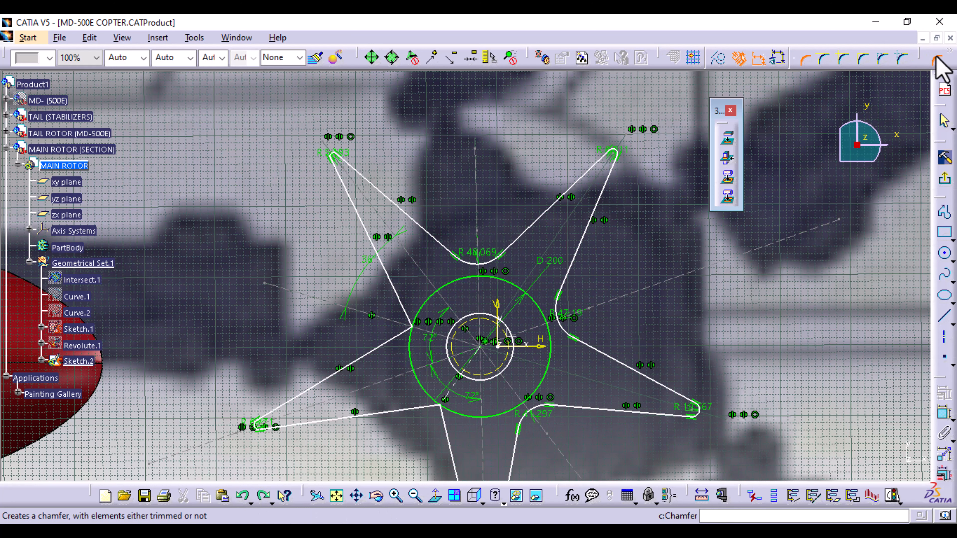
left_click(937, 56)
mouse_move(516, 407)
middle_mouse_down()
mouse_move(514, 395)
mouse_move(534, 412)
mouse_move(641, 246)
mouse_move(572, 396)
mouse_move(552, 335)
mouse_move(616, 460)
mouse_move(626, 314)
middle_mouse_up()
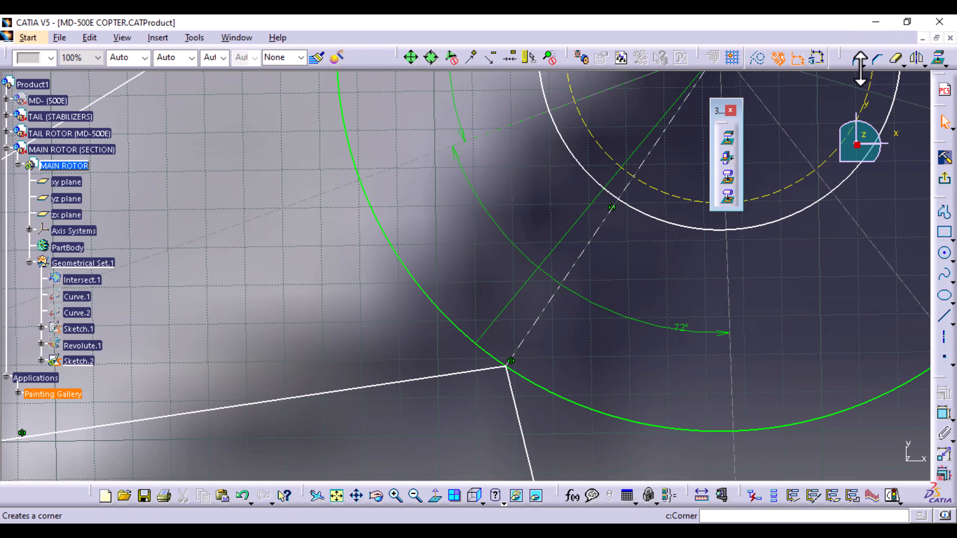
left_click(861, 60)
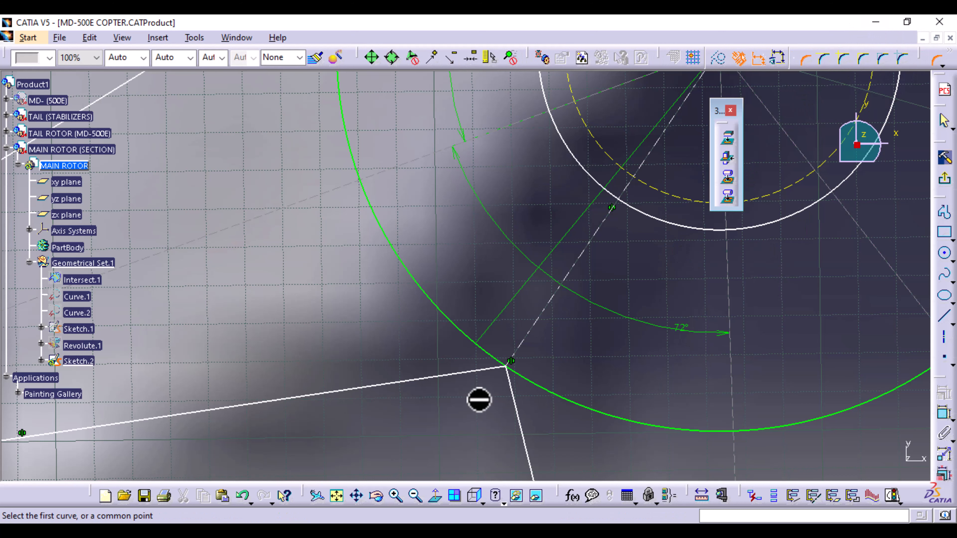
left_click(507, 368)
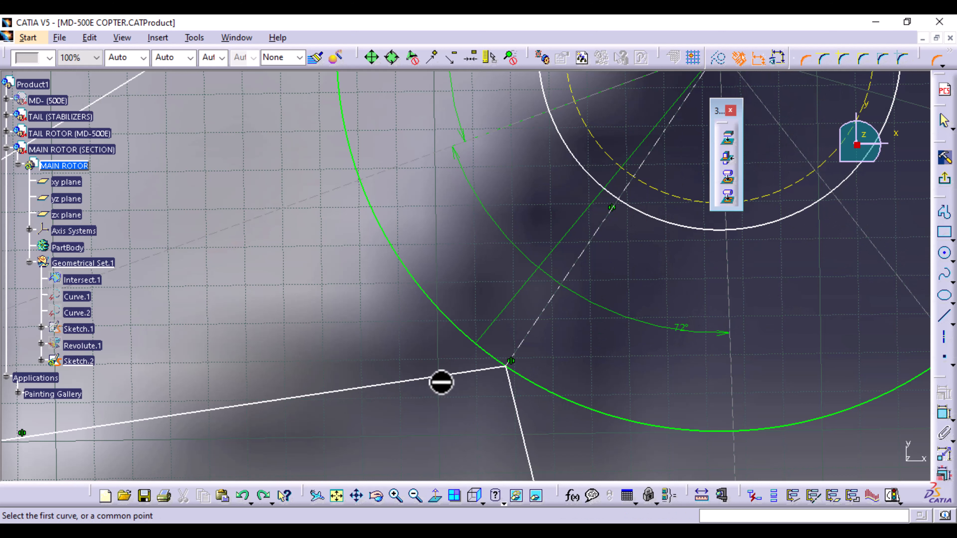
left_click(453, 373)
left_click(519, 417)
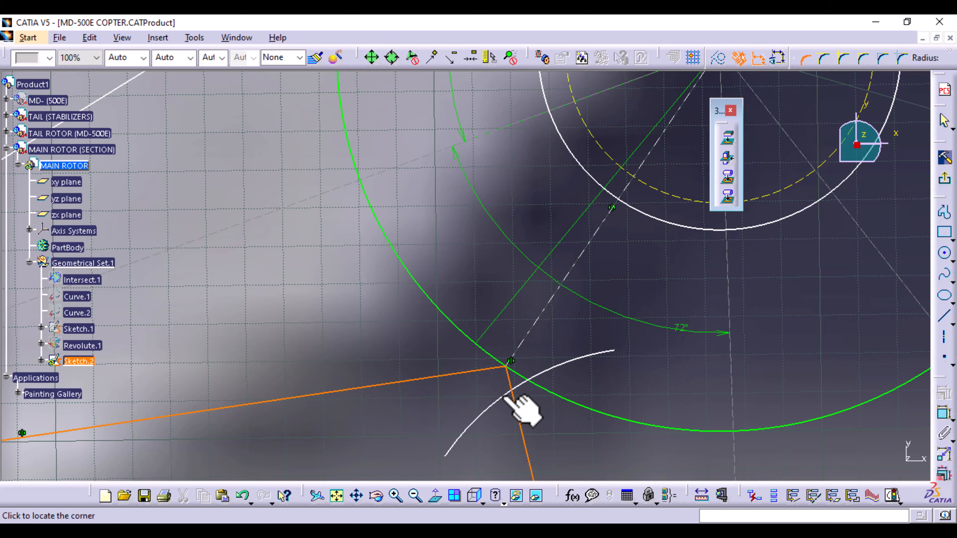
mouse_move(517, 396)
middle_mouse_down()
mouse_move(507, 449)
mouse_move(513, 506)
mouse_move(507, 457)
mouse_move(513, 501)
mouse_move(552, 447)
mouse_move(539, 411)
mouse_move(578, 520)
middle_mouse_up()
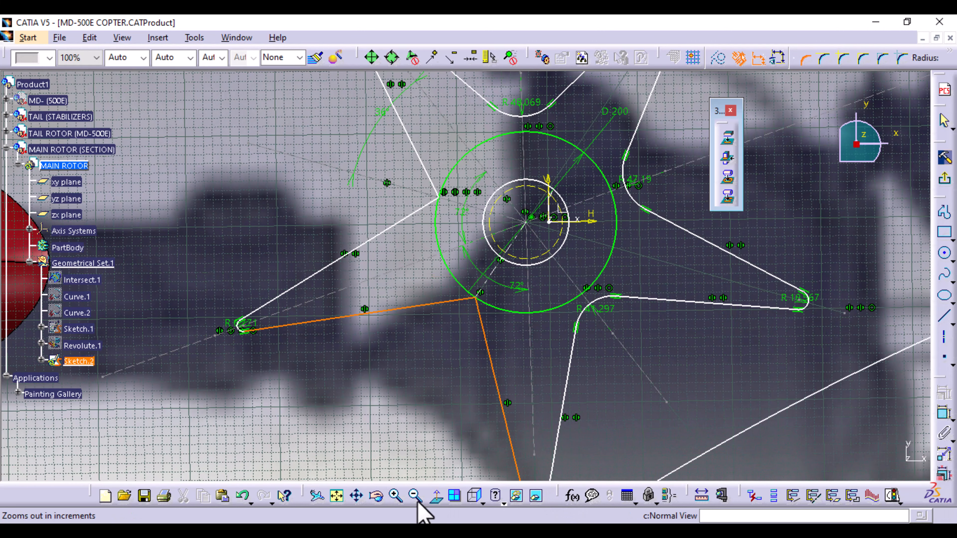
left_click(245, 495)
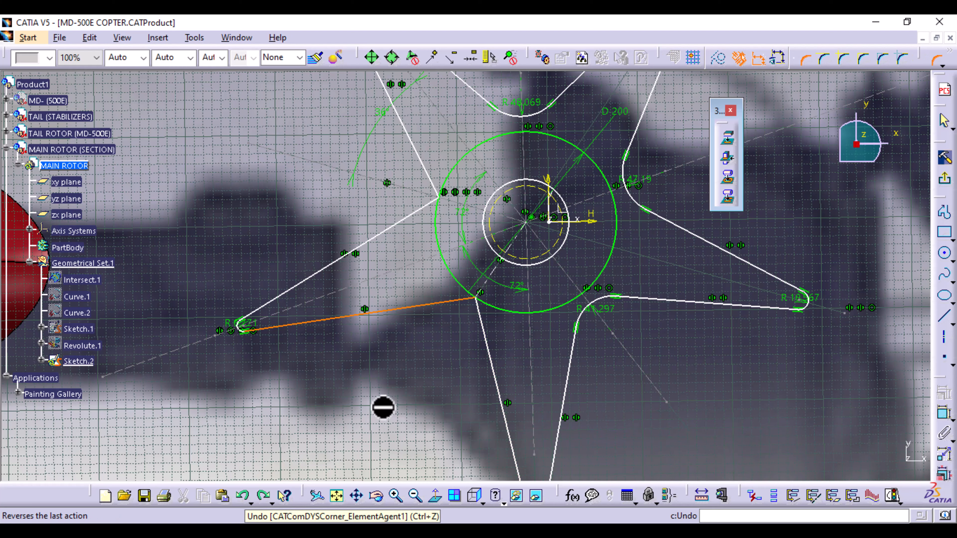
mouse_move(438, 267)
middle_mouse_down()
mouse_move(523, 367)
mouse_move(488, 272)
mouse_move(484, 200)
middle_mouse_up()
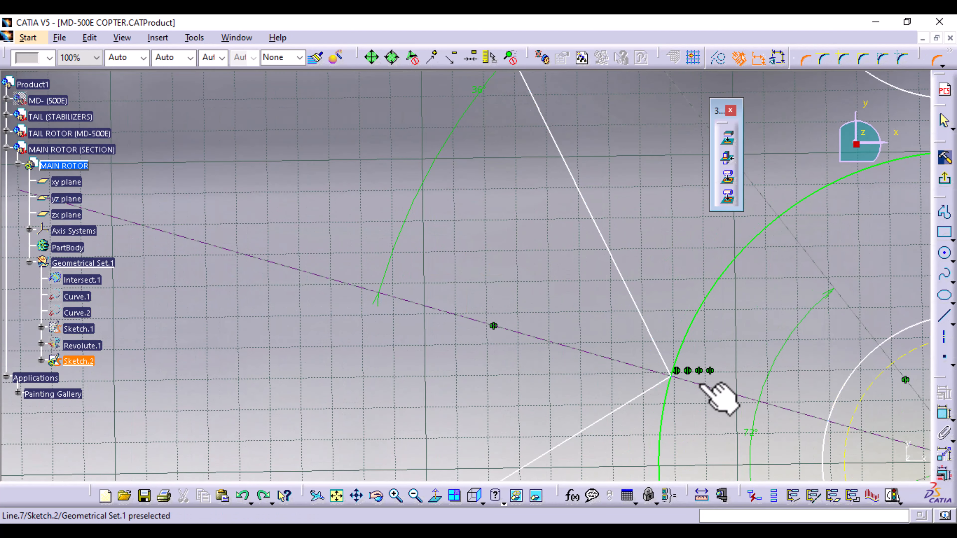
left_click(666, 375)
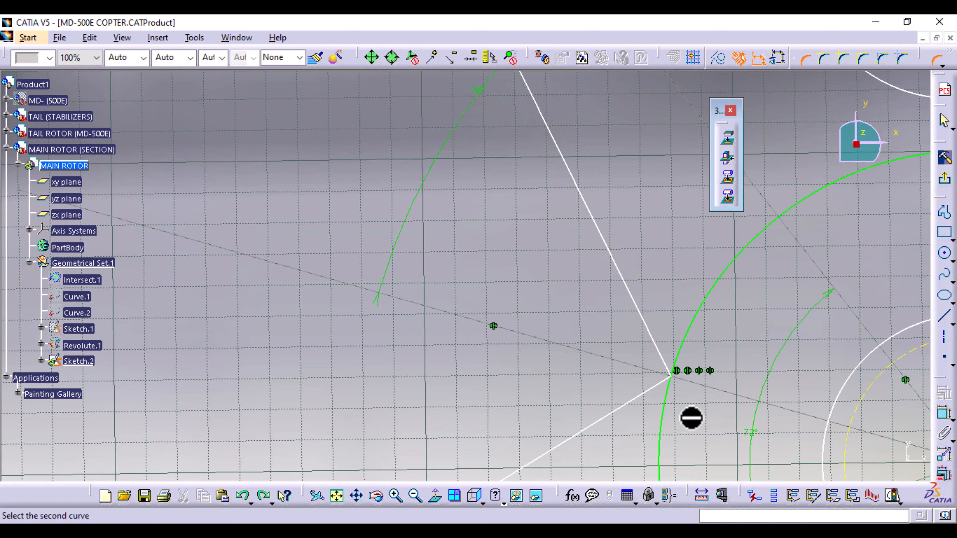
middle_click_drag(691, 417, 611, 342)
left_click(548, 335)
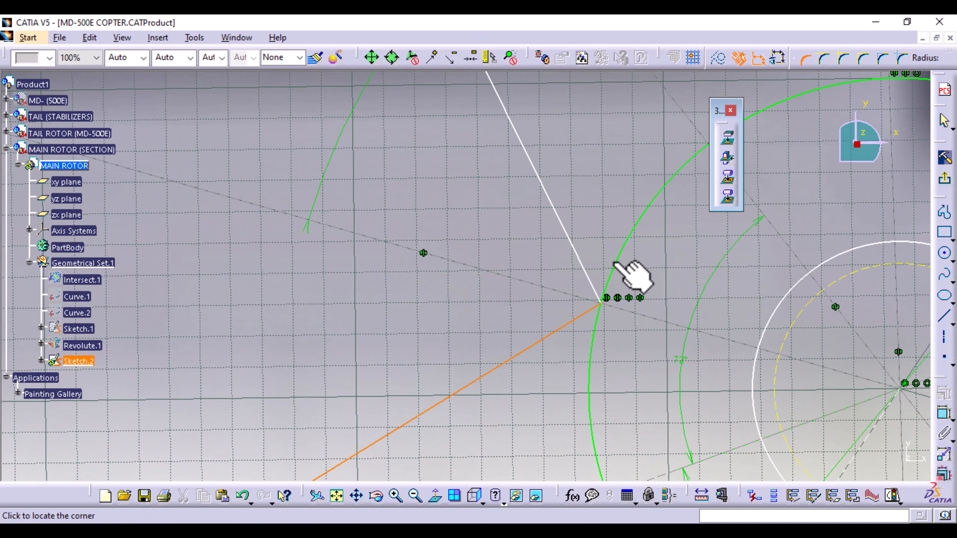
mouse_move(616, 266)
middle_mouse_down()
mouse_move(654, 477)
mouse_move(678, 507)
middle_mouse_up()
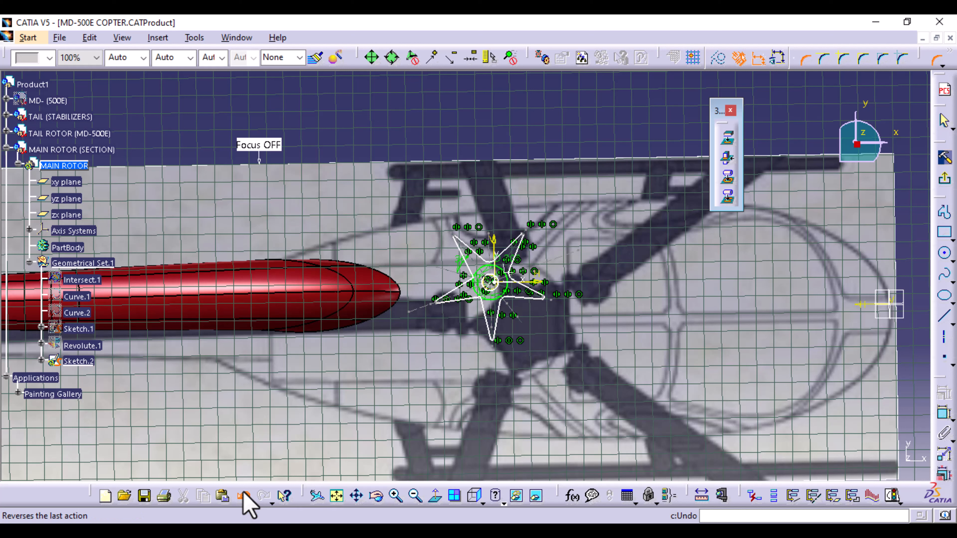
left_click(938, 60)
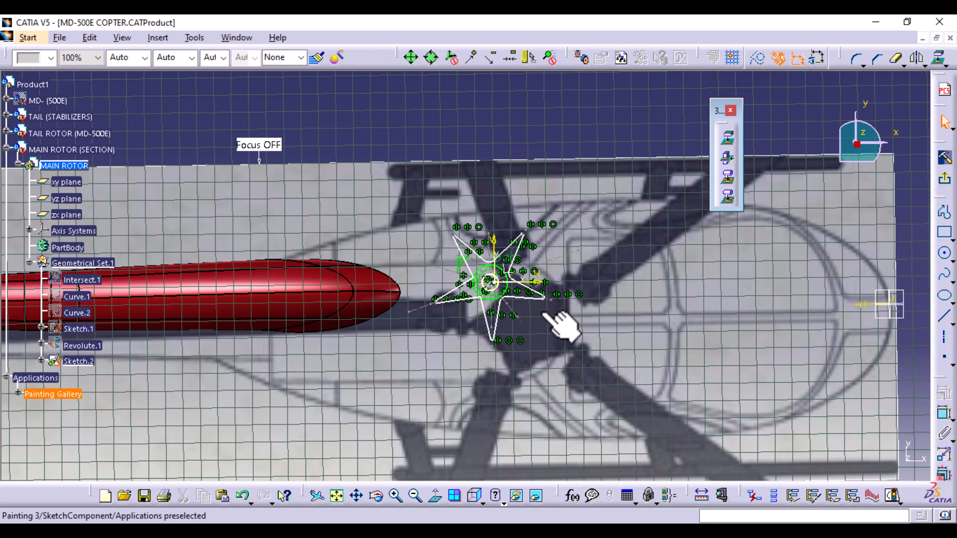
Step: Round the inner vertex between the upper-left and lower-left arms with a corner between its two edges
mouse_move(560, 325)
middle_mouse_down("ctrl")
mouse_move(536, 279)
mouse_move(556, 155)
middle_mouse_up("ctrl")
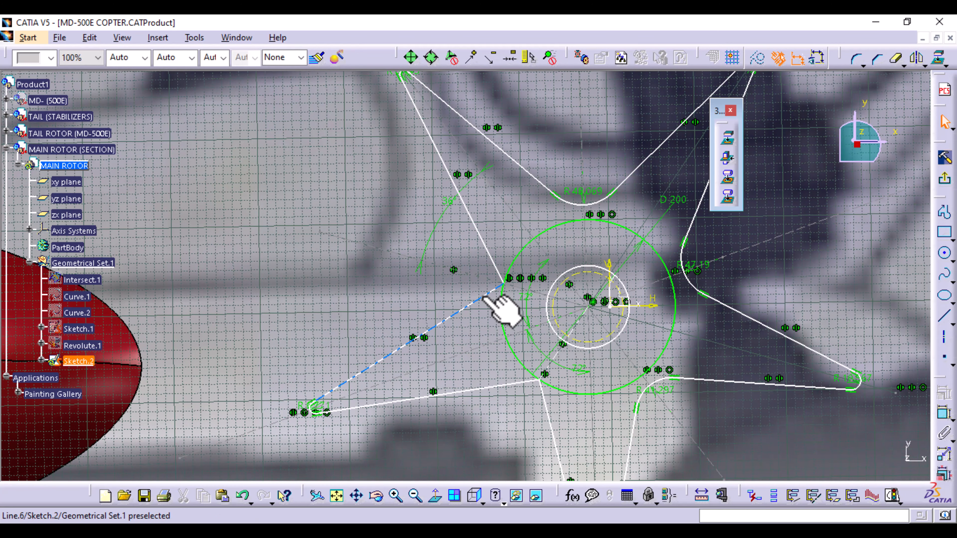
left_click(490, 286)
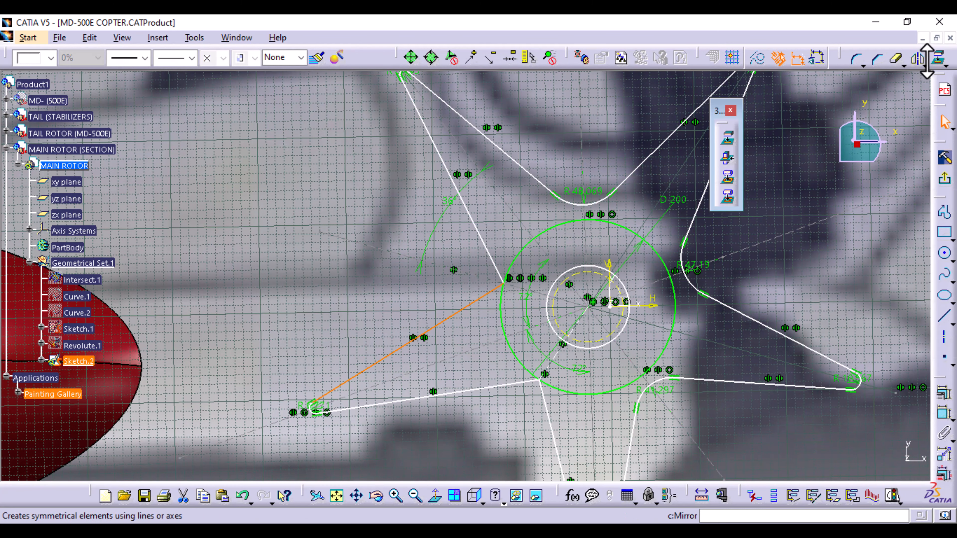
left_click(859, 60)
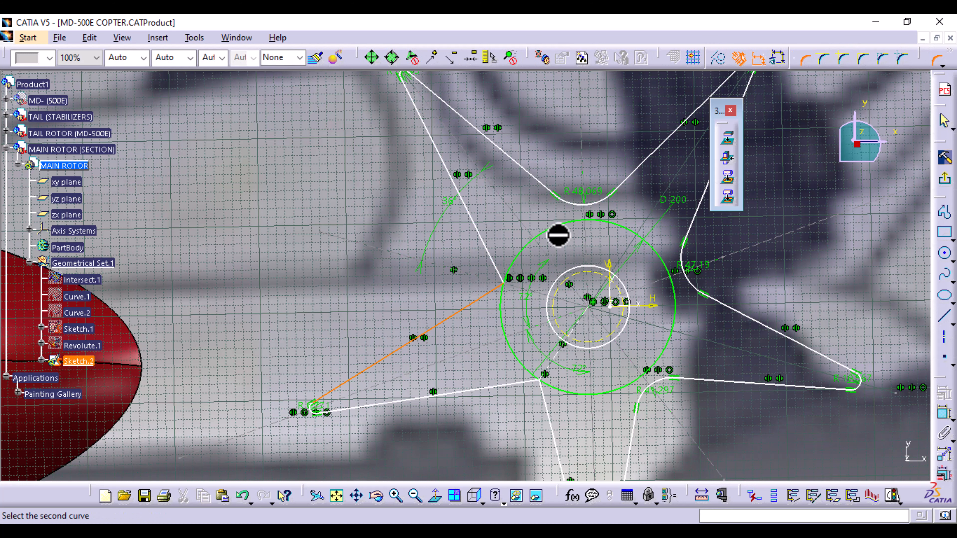
left_click(492, 260)
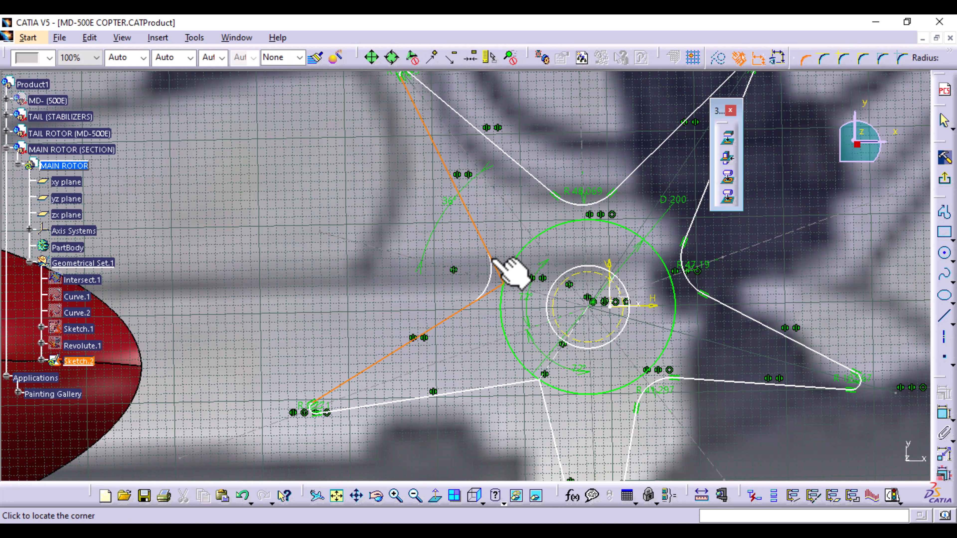
left_click(494, 280)
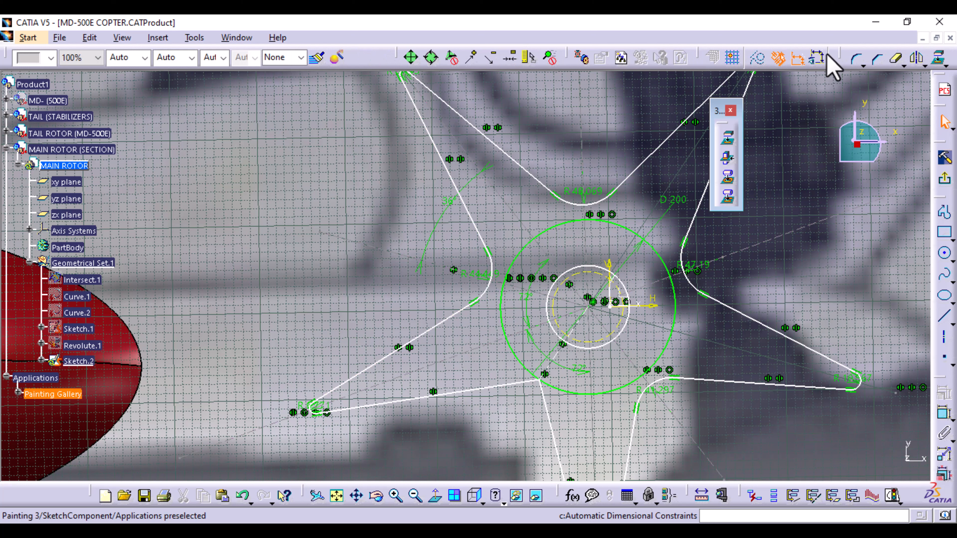
Step: Round the inner vertex between the lower-left and bottom arms with a corner radius of about 30 mm
left_click(857, 60)
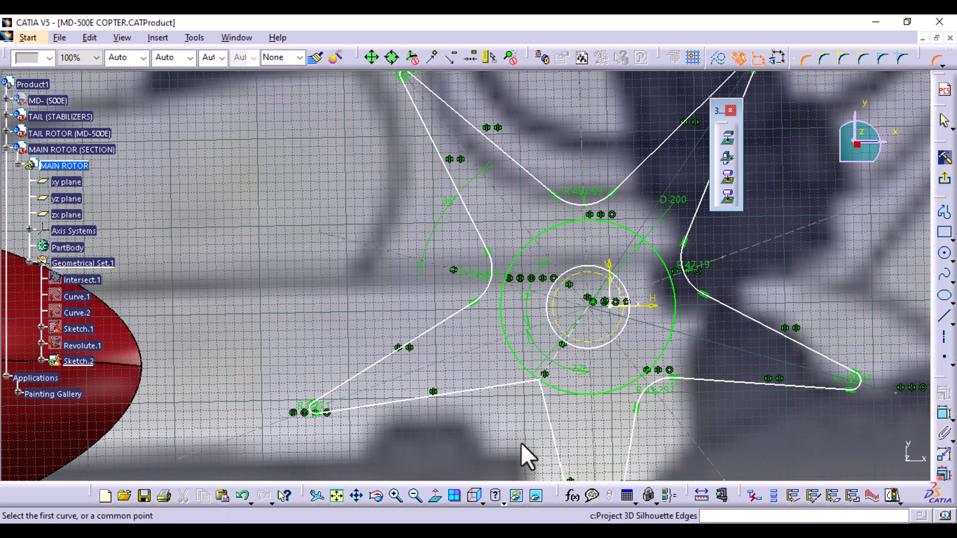
left_click(526, 383)
left_click(539, 404)
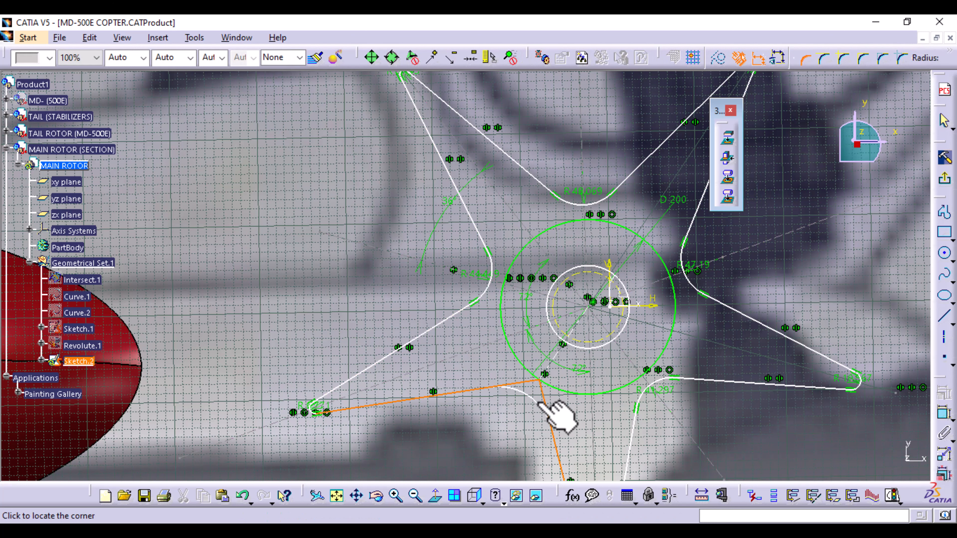
left_click(541, 392)
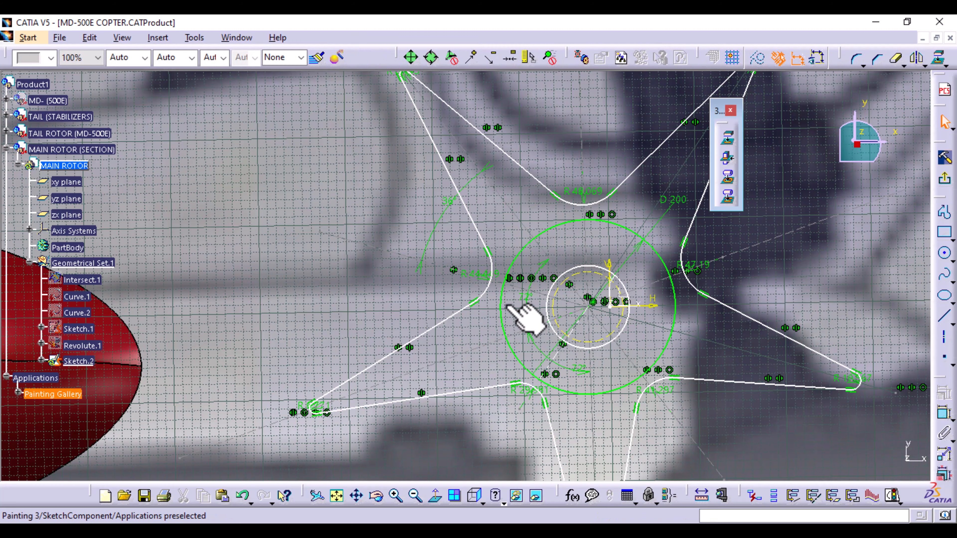
mouse_move(526, 317)
middle_mouse_down()
mouse_move(609, 246)
mouse_move(604, 363)
mouse_move(603, 209)
middle_mouse_up()
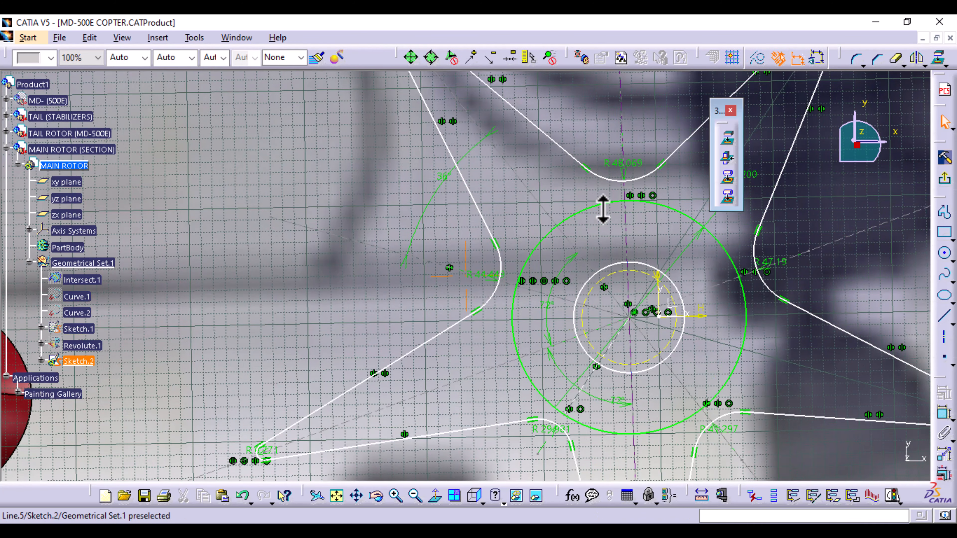
double_click(485, 274)
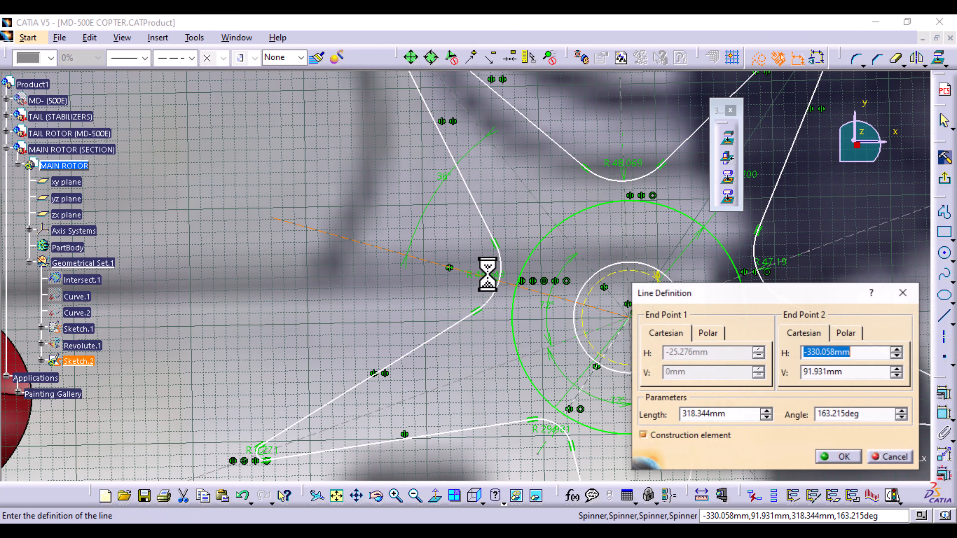
left_click(903, 293)
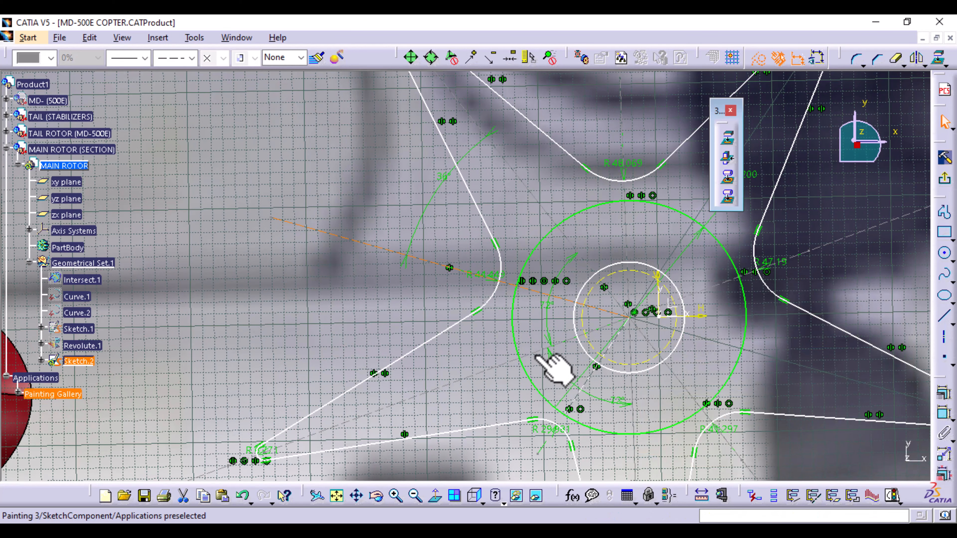
Step: Set the radii of the inner corners to the left of and above the hub circle to 35 mm
middle_click_drag(539, 358, 513, 262)
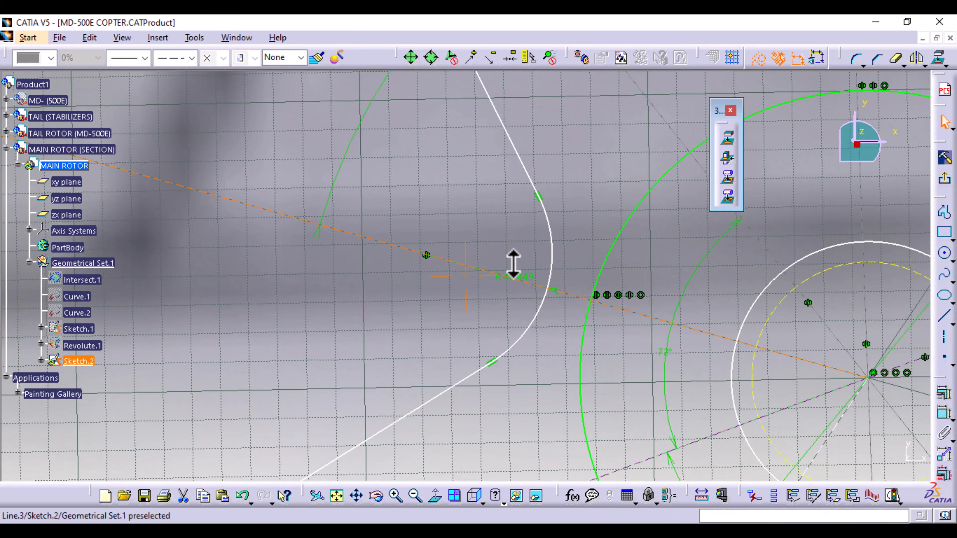
double_click(533, 277)
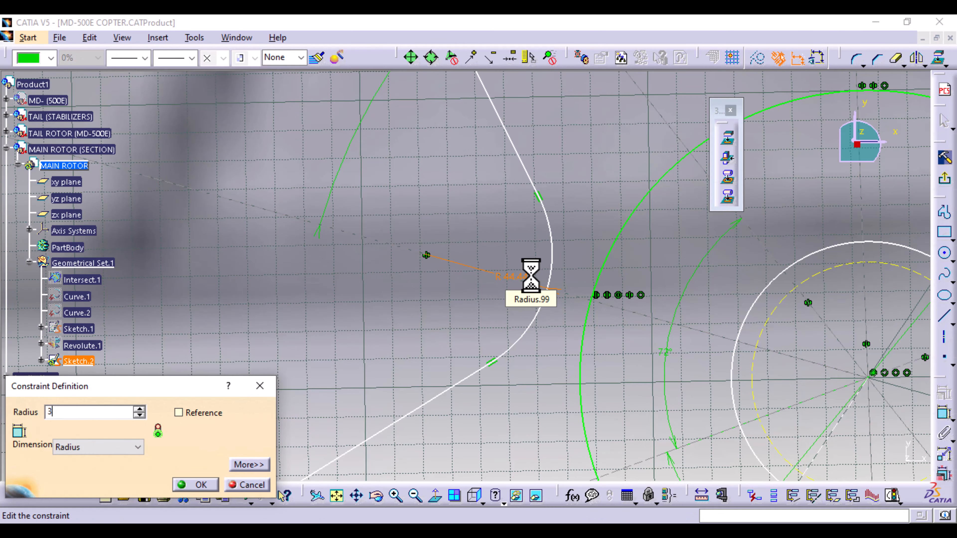
key("Return")
mouse_move(637, 220)
middle_mouse_down()
mouse_move(603, 223)
mouse_move(400, 358)
middle_mouse_up()
double_click(604, 148)
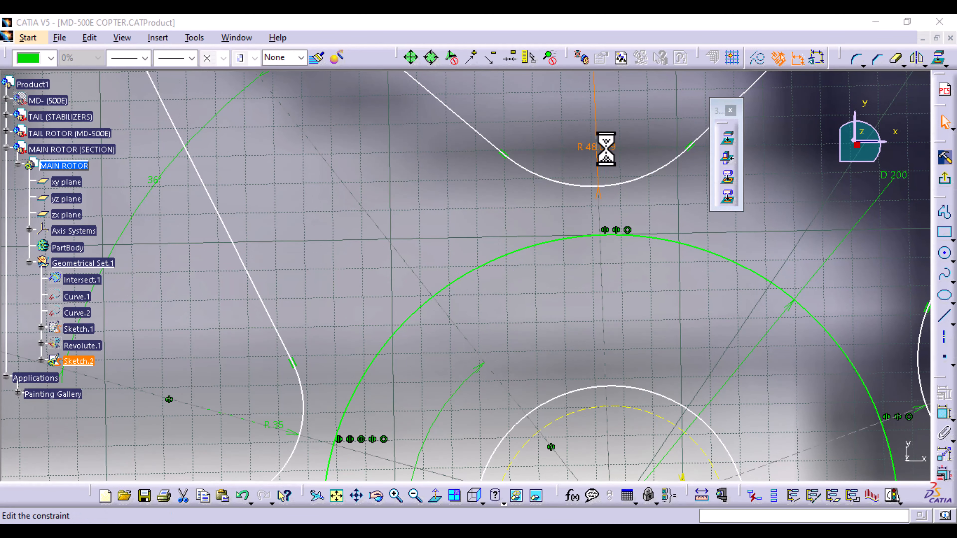
key("Return")
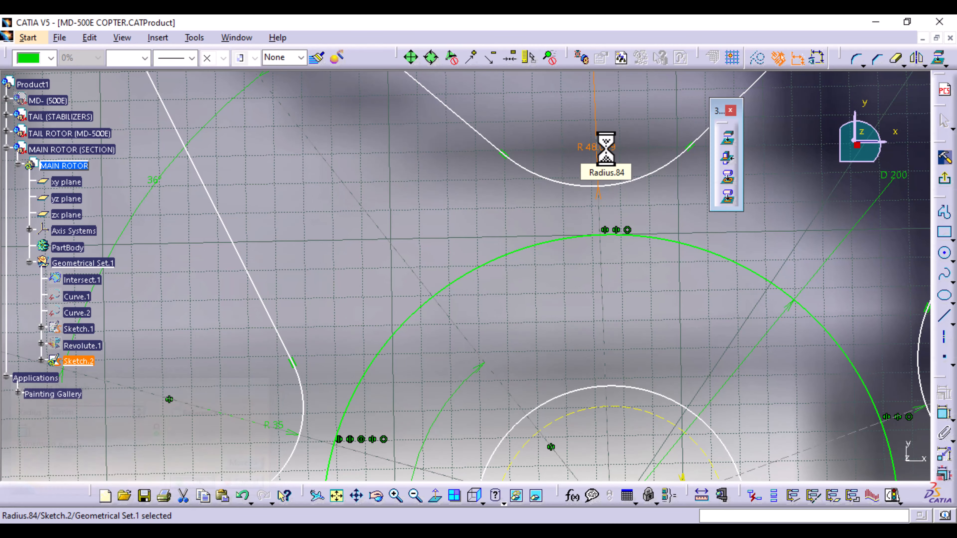
Step: Set the radius of the inner corner between the upper-right and lower-right arms to 35 mm
mouse_move(694, 288)
middle_mouse_down("ctrl")
mouse_move(684, 278)
mouse_move(699, 335)
mouse_move(561, 245)
middle_mouse_up("ctrl")
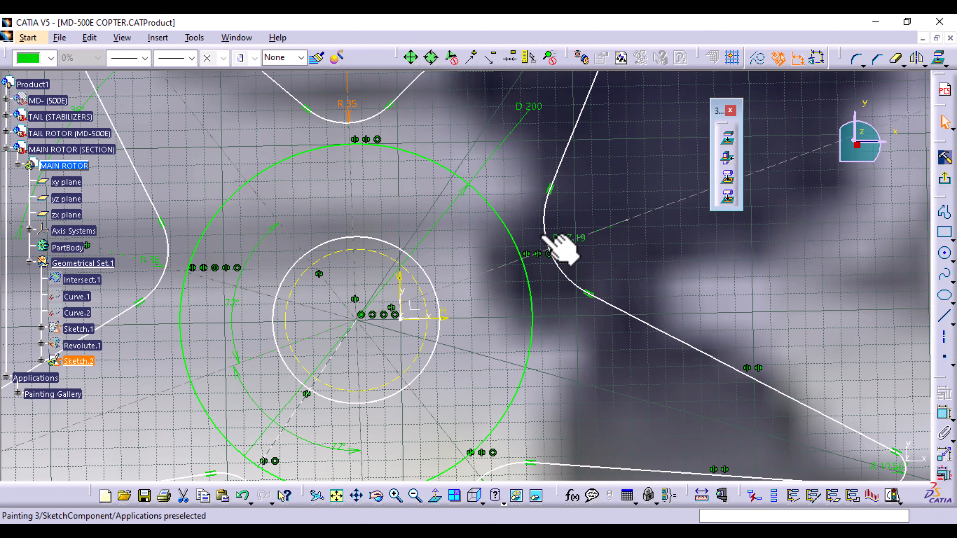
double_click(568, 238)
type("35mm")
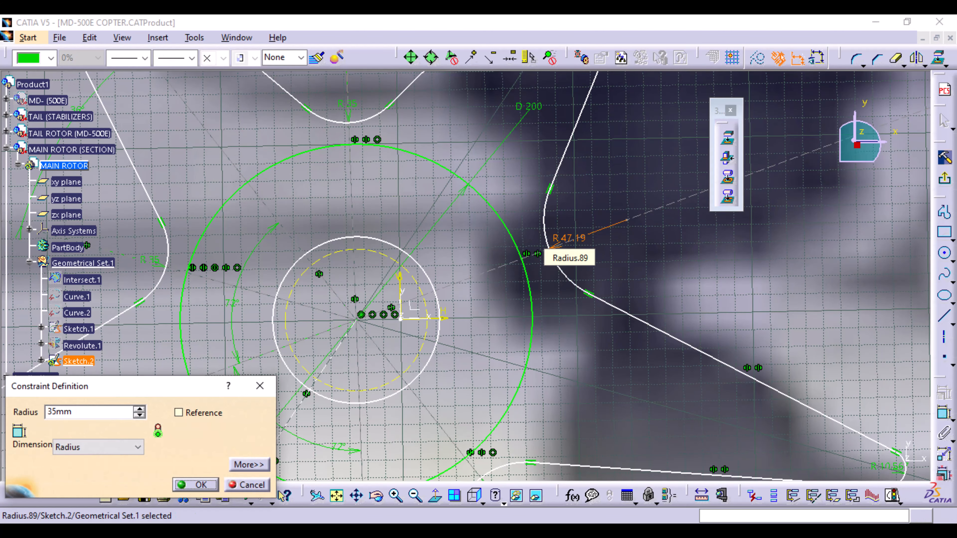
key("Return")
Step: Set the radii of the two inner corners on either side of the bottom arm to 35 mm
middle_click_drag(572, 367, 573, 174)
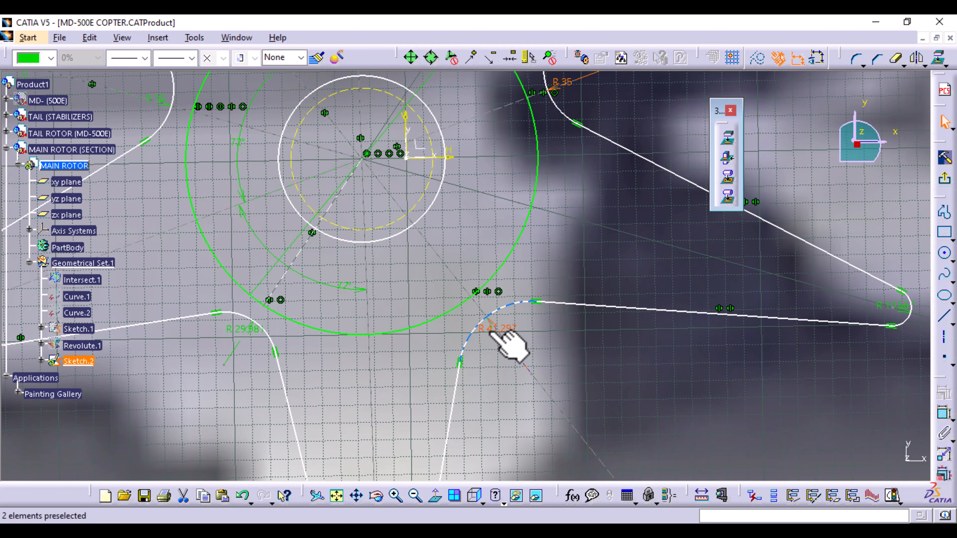
double_click(494, 331)
type("35mm")
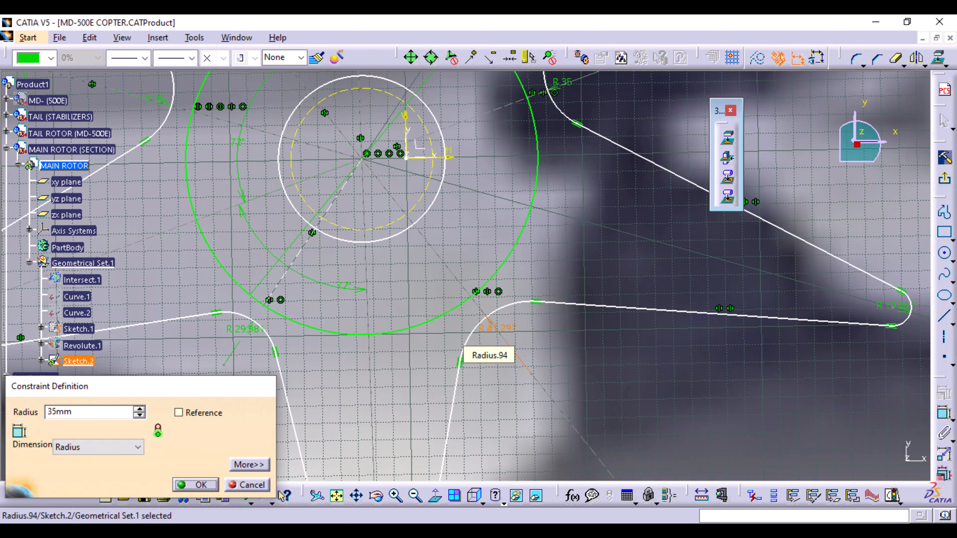
key("Return")
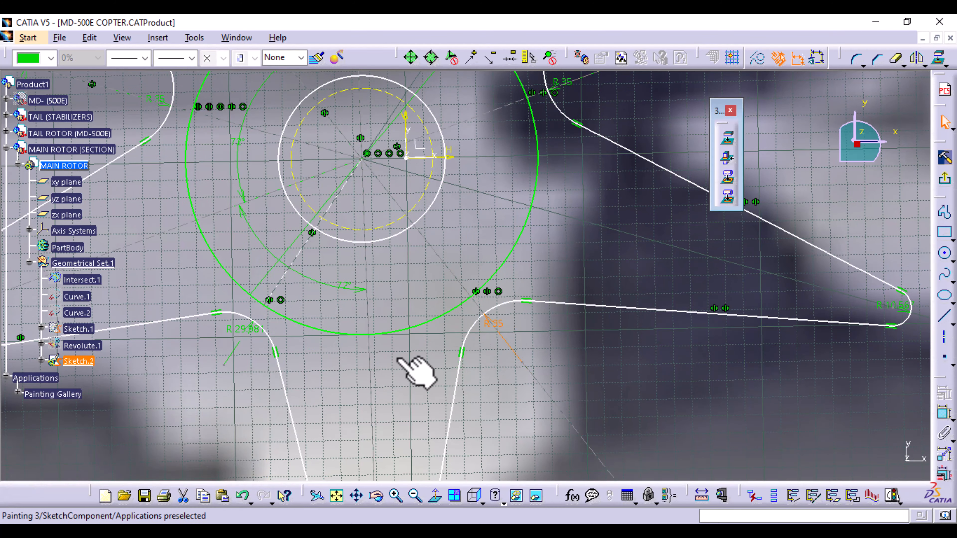
double_click(242, 324)
type("35")
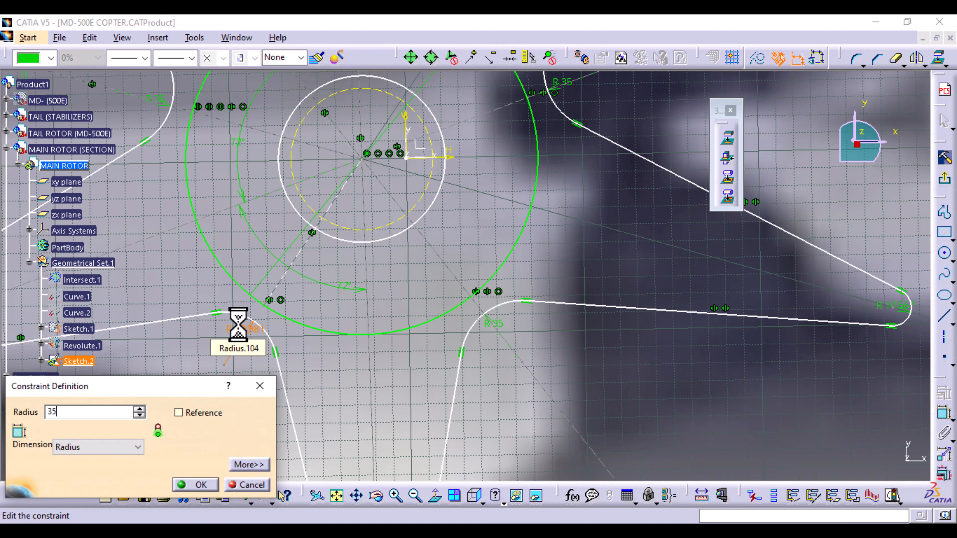
key("Return")
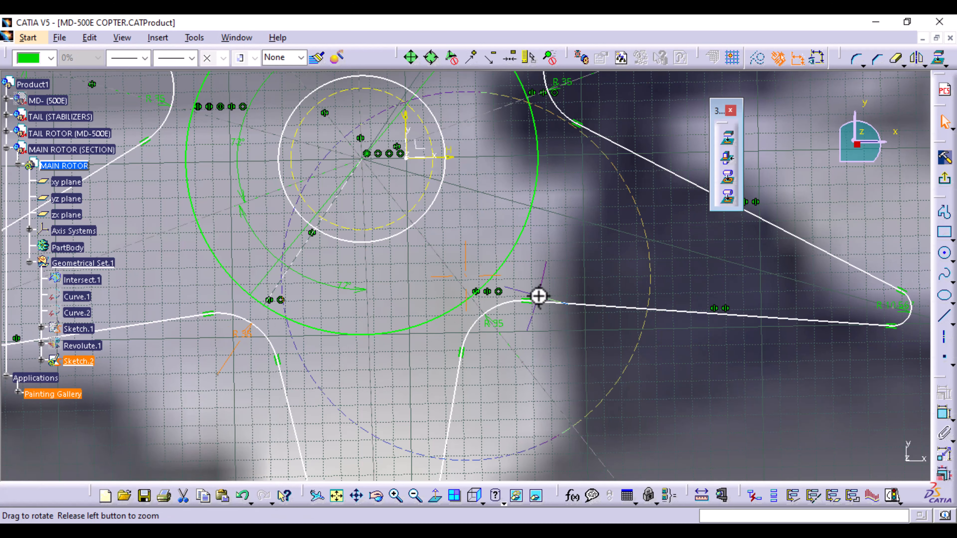
Step: Set the tip radius of the lower-right arm to 10 mm
mouse_move(539, 297)
middle_mouse_down()
mouse_move(543, 359)
mouse_move(530, 311)
middle_mouse_up()
mouse_move(720, 383)
middle_mouse_down()
mouse_move(473, 352)
mouse_move(477, 364)
middle_mouse_up()
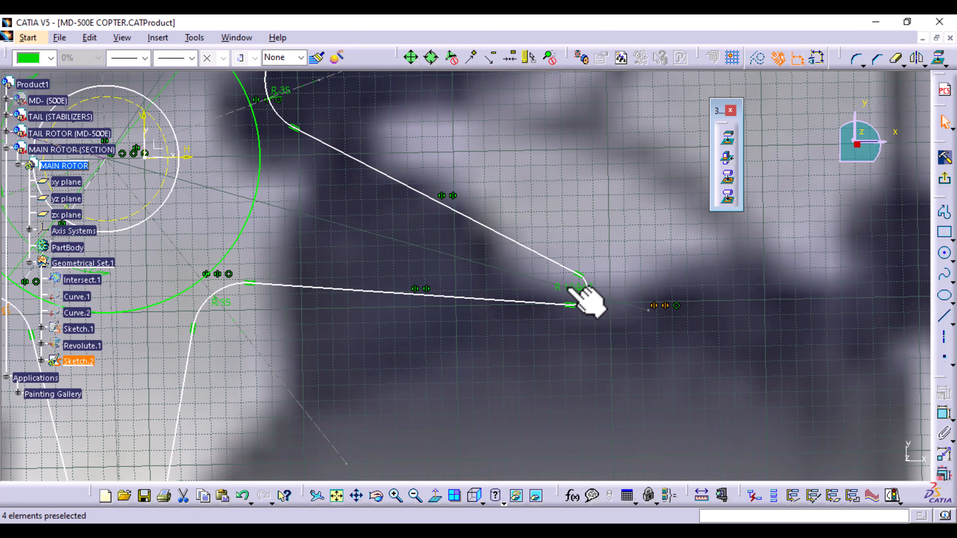
double_click(584, 288)
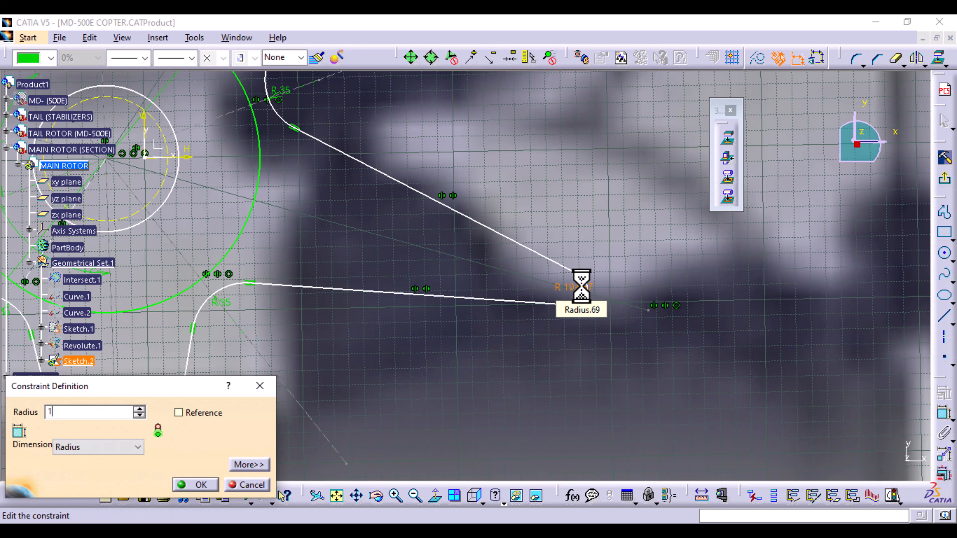
key("Return")
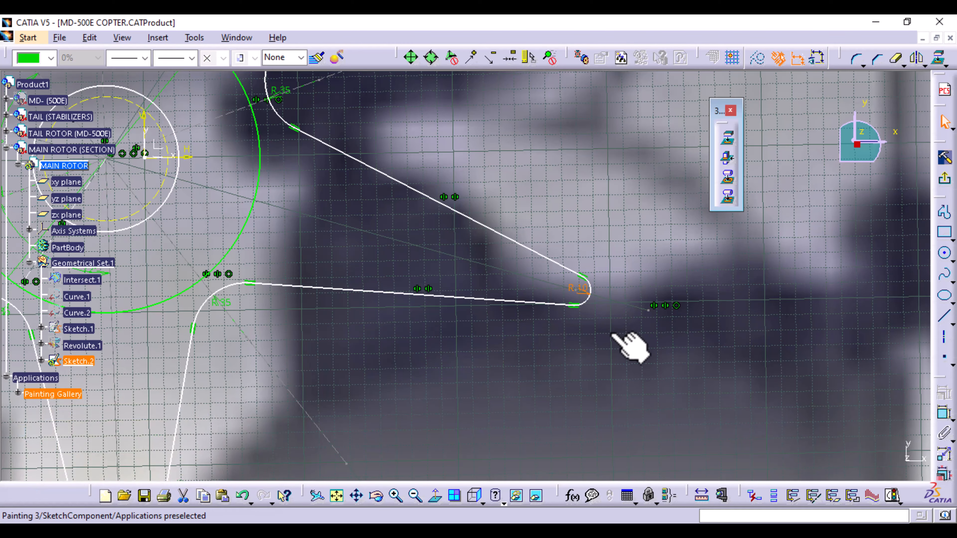
Step: Set the tip radius of the upper-right arm to 10 mm
middle_click_drag(607, 227, 605, 464)
middle_click_drag(484, 179, 537, 407)
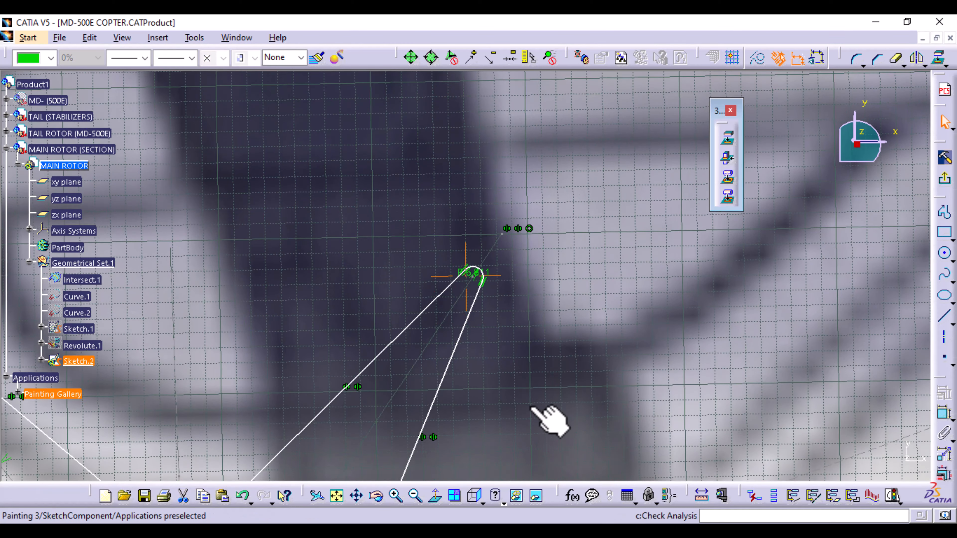
double_click(469, 269)
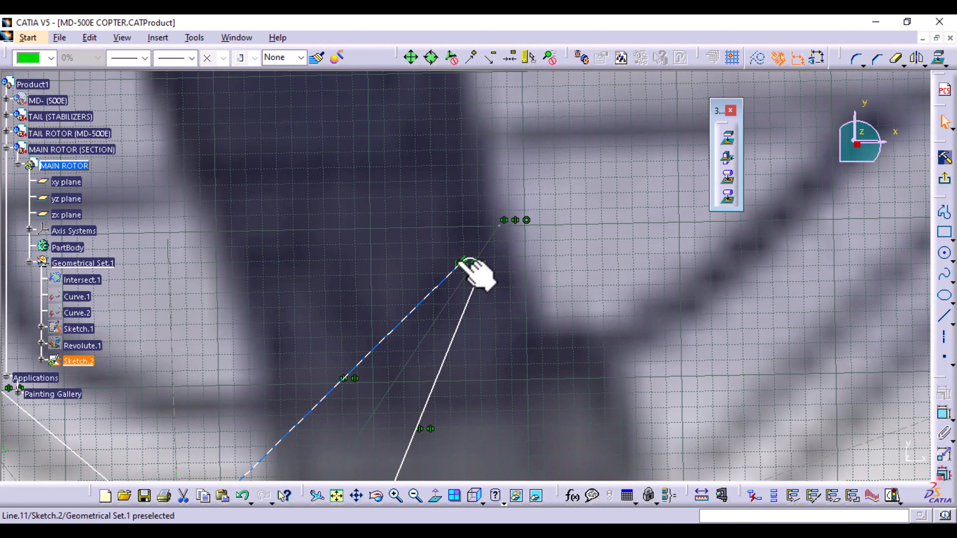
mouse_move(477, 302)
middle_mouse_down()
mouse_move(444, 192)
mouse_move(534, 250)
middle_mouse_up()
double_click(497, 236)
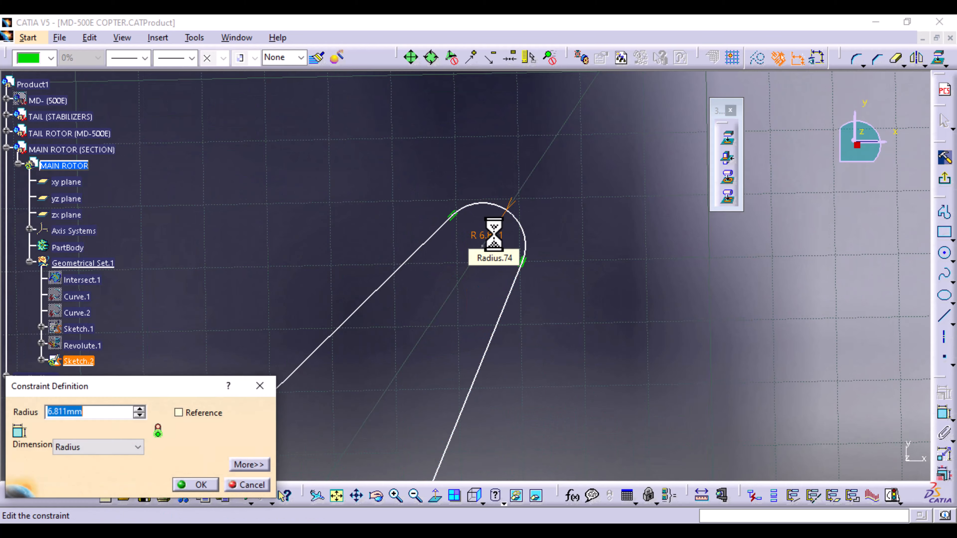
key("Return")
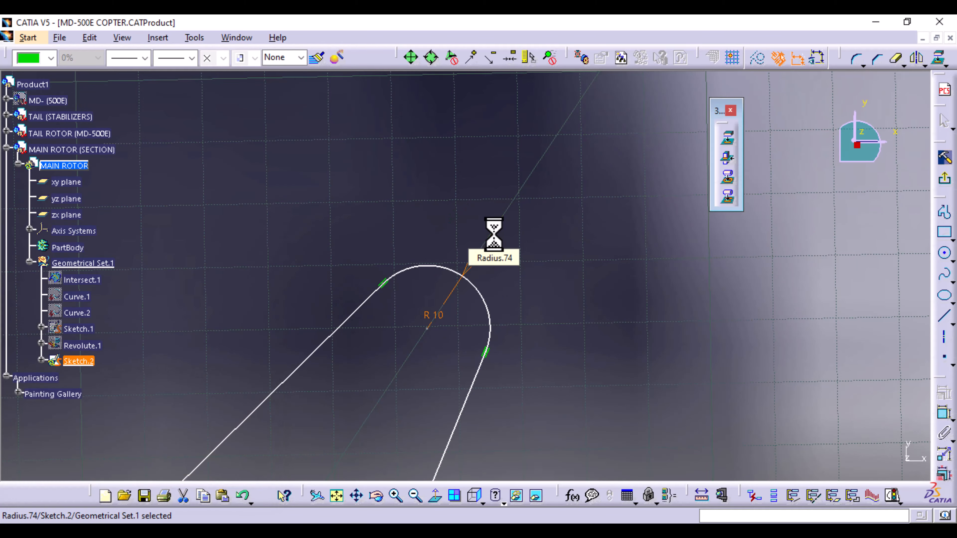
Step: Set the tip radii of the upper-left and lower-left arms to 10 mm
mouse_move(612, 245)
middle_mouse_down()
mouse_move(624, 376)
mouse_move(610, 478)
middle_mouse_up()
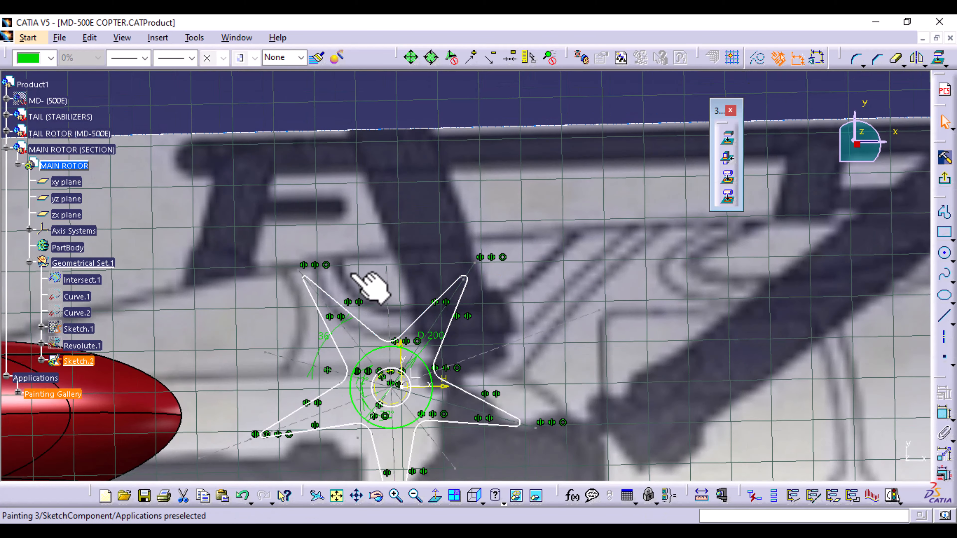
mouse_move(352, 275)
middle_mouse_down()
mouse_move(522, 298)
mouse_move(499, 162)
middle_mouse_up()
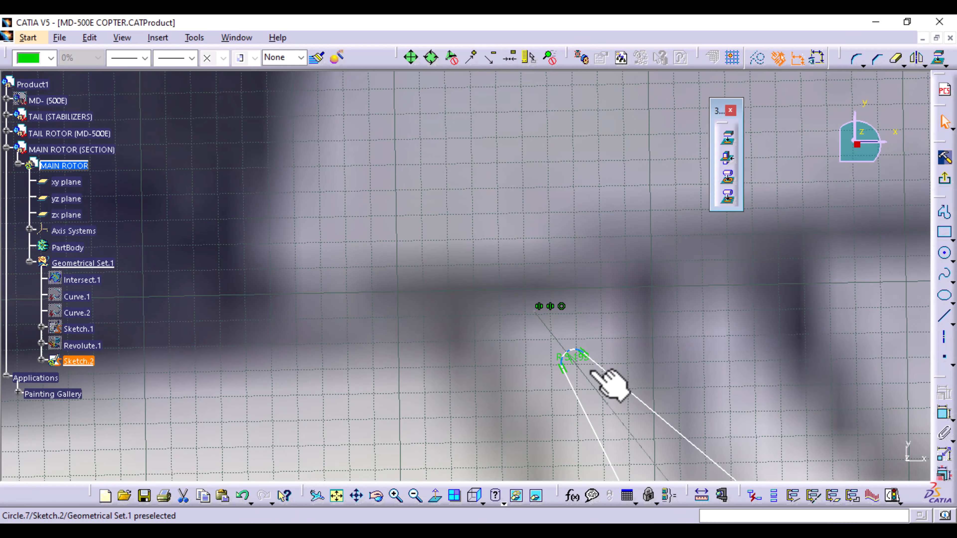
mouse_move(589, 404)
middle_mouse_down()
mouse_move(556, 304)
mouse_move(453, 269)
mouse_move(341, 200)
middle_mouse_up()
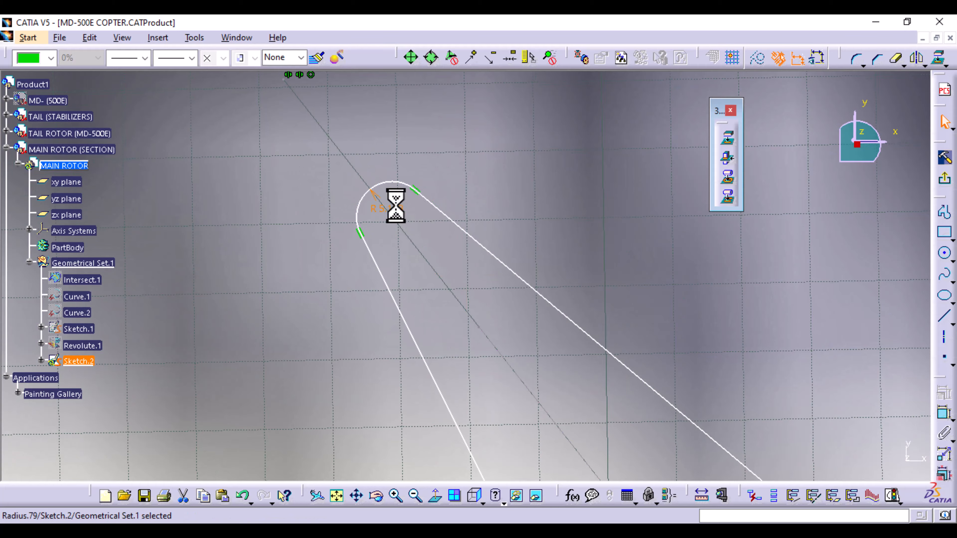
type("10")
key("Return")
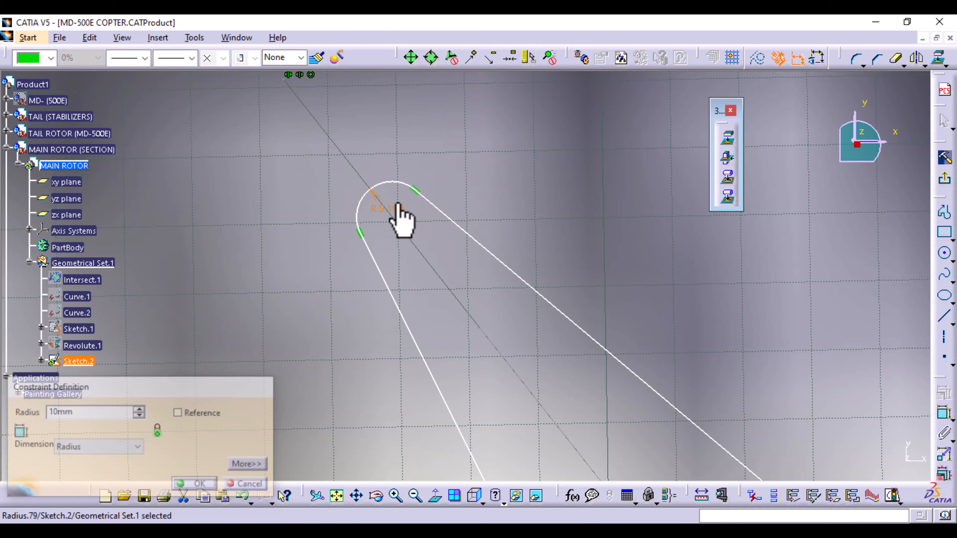
mouse_move(457, 150)
middle_mouse_down()
mouse_move(558, 354)
mouse_move(582, 477)
mouse_move(603, 304)
mouse_move(603, 381)
mouse_move(535, 173)
mouse_move(455, 154)
mouse_move(496, 504)
middle_mouse_up()
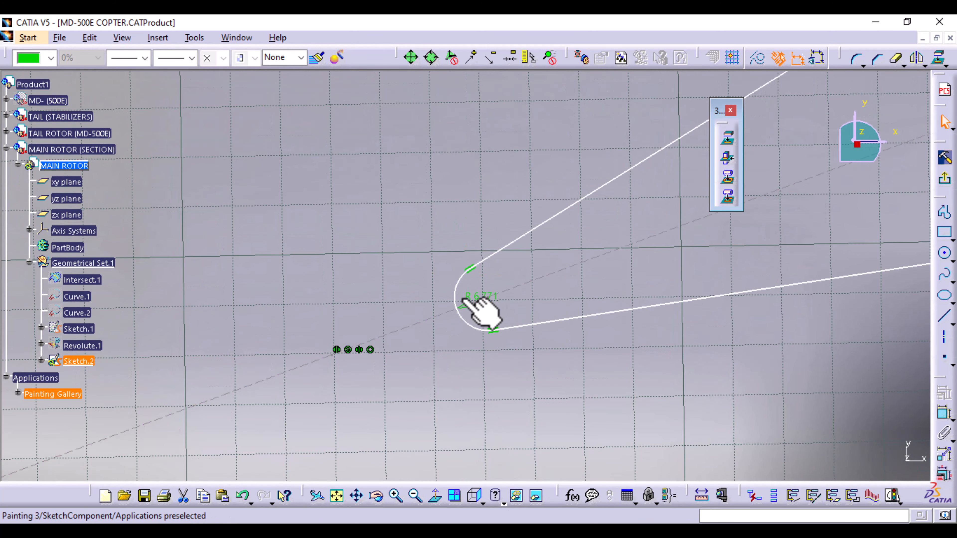
double_click(471, 298)
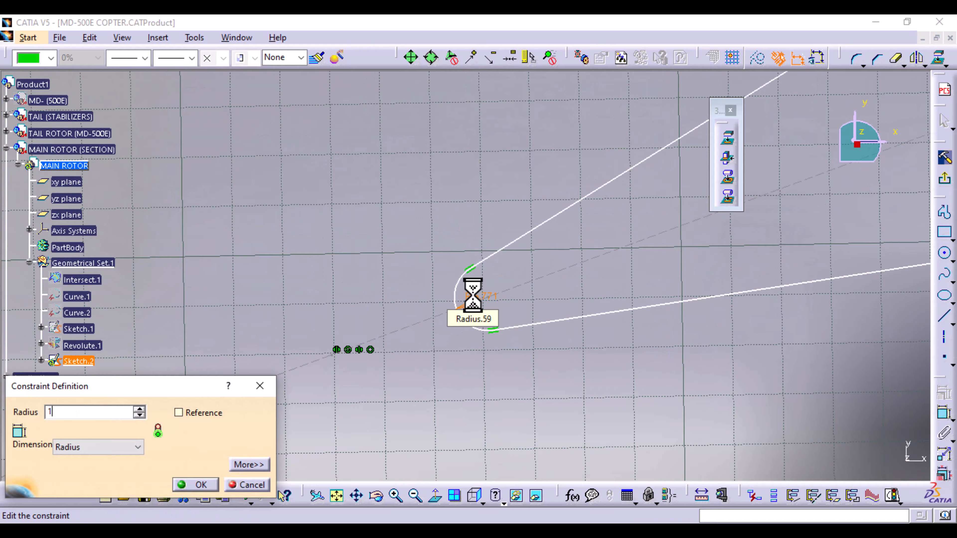
key("Return")
Step: Set the tip radius of the bottom arm to 10 mm
middle_click_drag(595, 302, 623, 522)
middle_click_drag(614, 421, 464, 368)
mouse_move(541, 412)
middle_mouse_down()
mouse_move(637, 423)
mouse_move(603, 278)
middle_mouse_up()
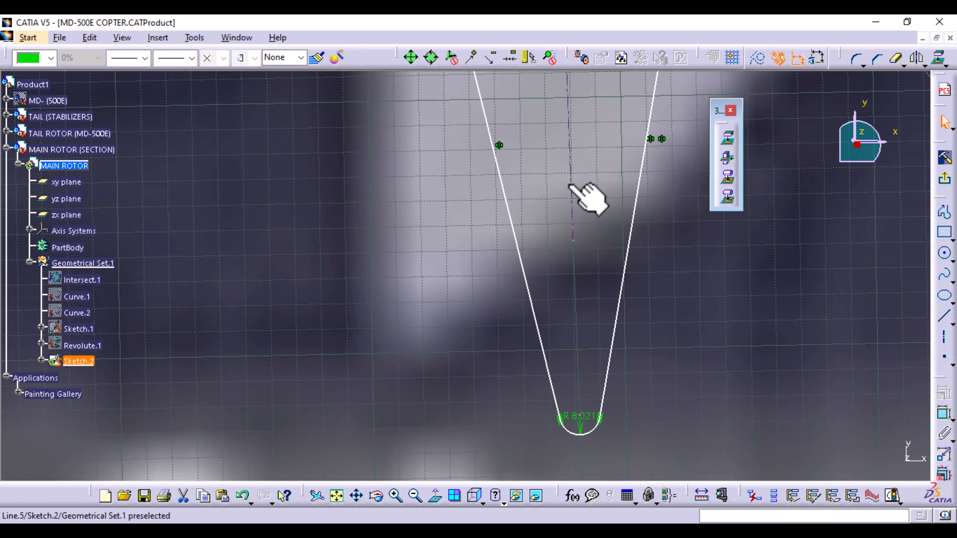
double_click(577, 421)
type("10")
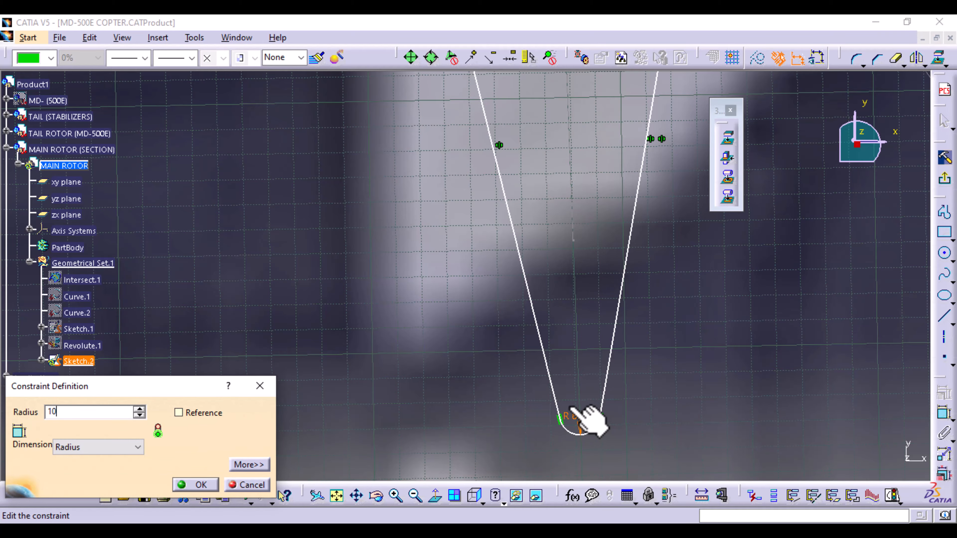
key("Return")
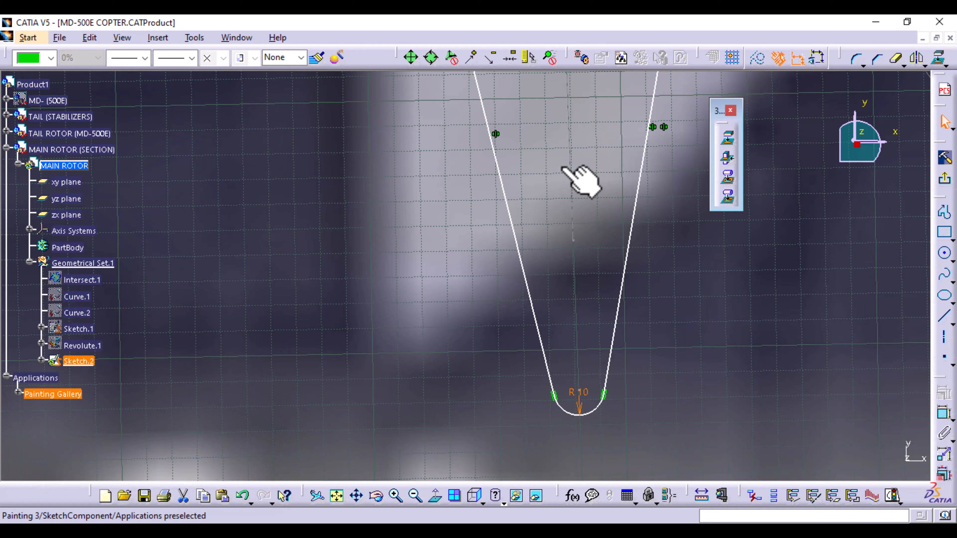
Step: Convert the 200 mm hub circle into a construction element
mouse_move(573, 176)
middle_mouse_down()
mouse_move(589, 437)
mouse_move(513, 291)
mouse_move(512, 349)
mouse_move(517, 111)
middle_mouse_up()
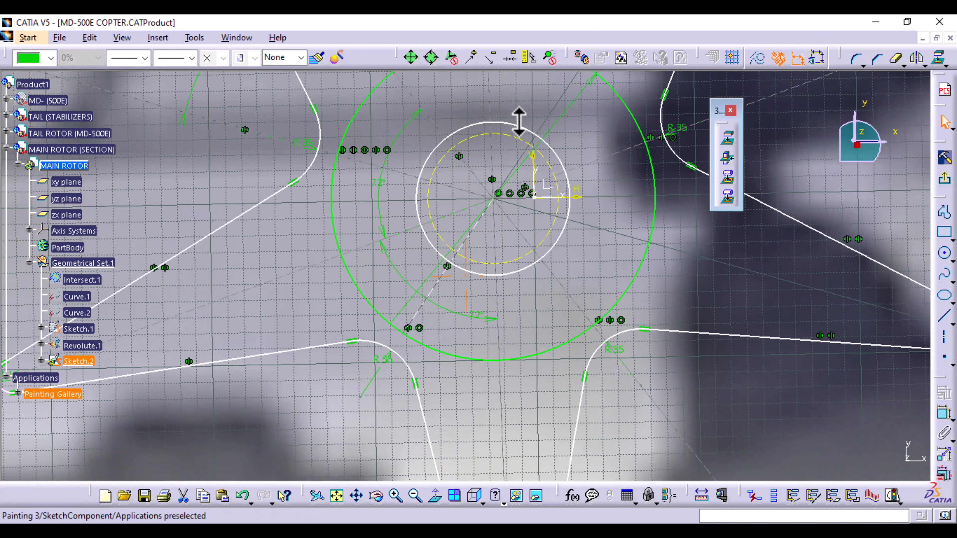
left_click(637, 276)
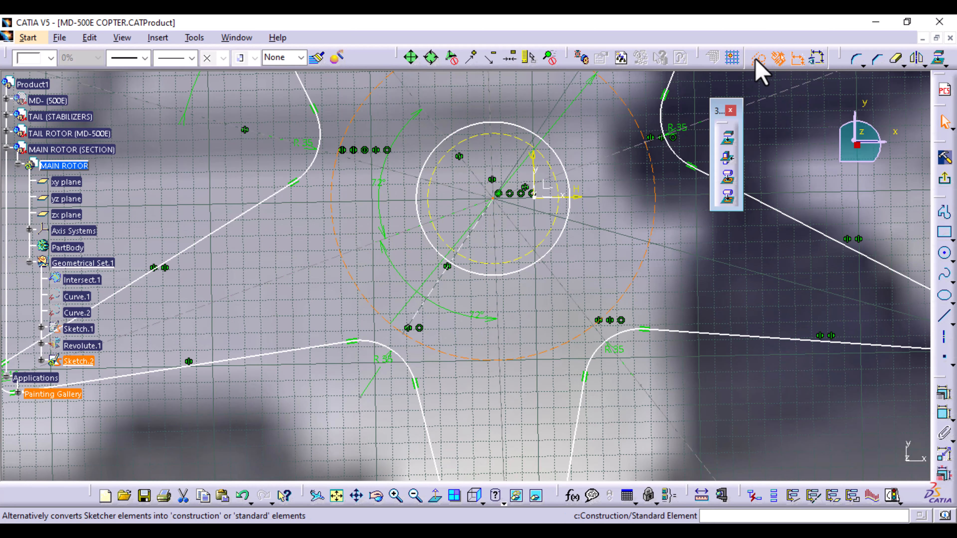
middle_click_drag(741, 264, 749, 335)
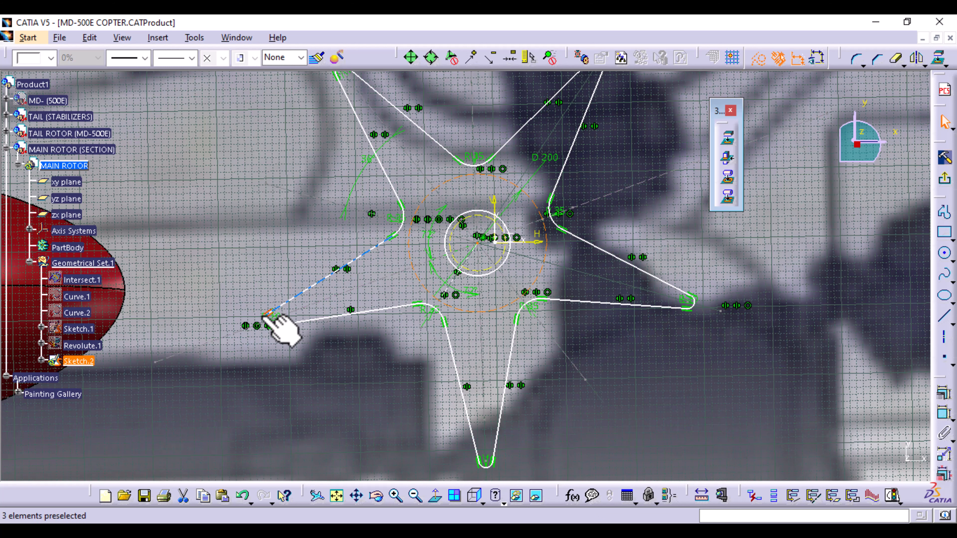
left_click(488, 442)
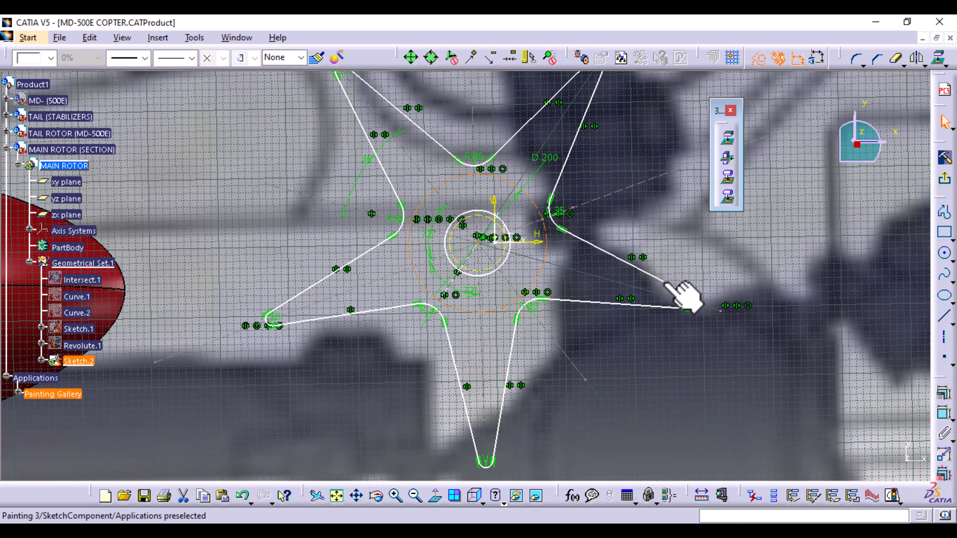
Step: Start a circle centred on the lower-left arm's rounded tip, at the centre of its 10 mm arc
mouse_move(474, 355)
middle_mouse_down()
mouse_move(561, 317)
mouse_move(625, 328)
middle_mouse_up()
middle_click_drag(361, 347, 332, 119)
middle_click_drag(393, 308, 831, 212)
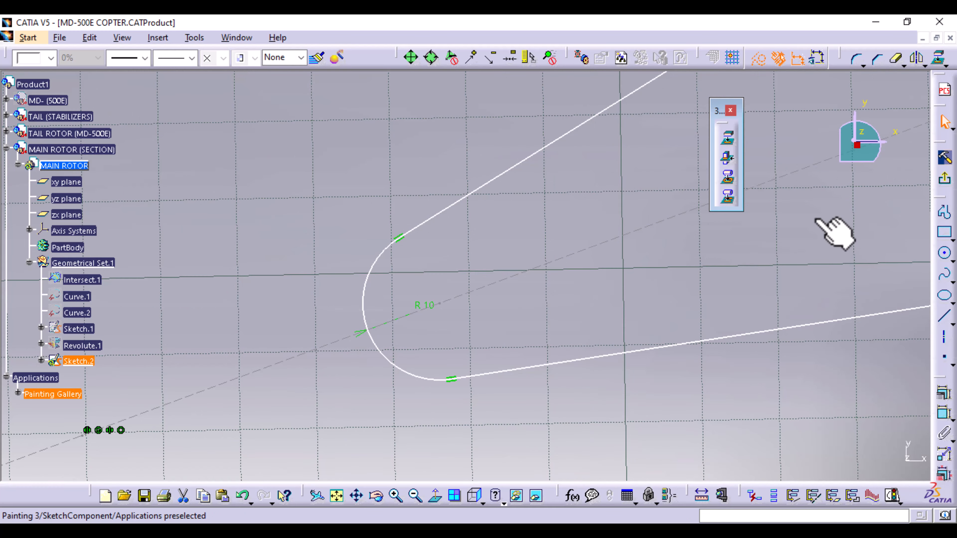
left_click(945, 255)
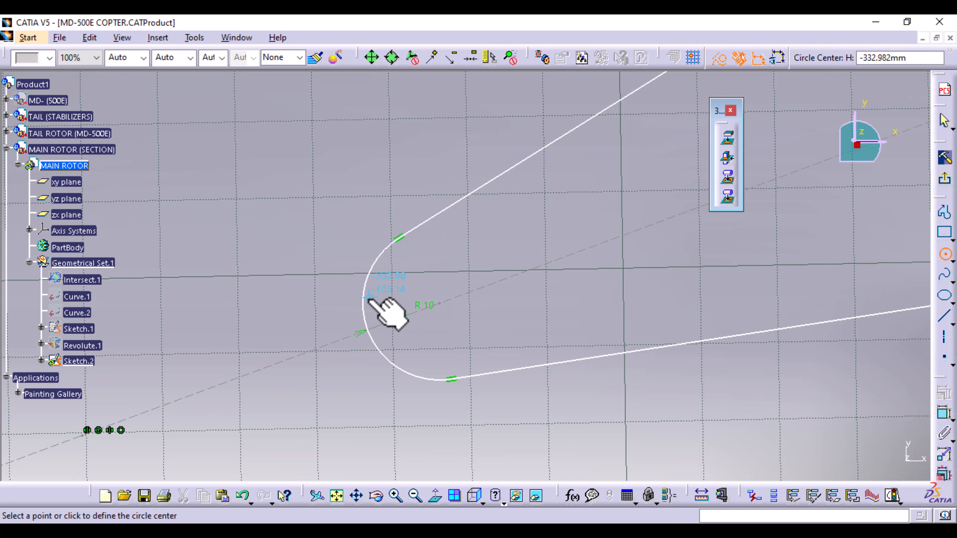
left_click(440, 303)
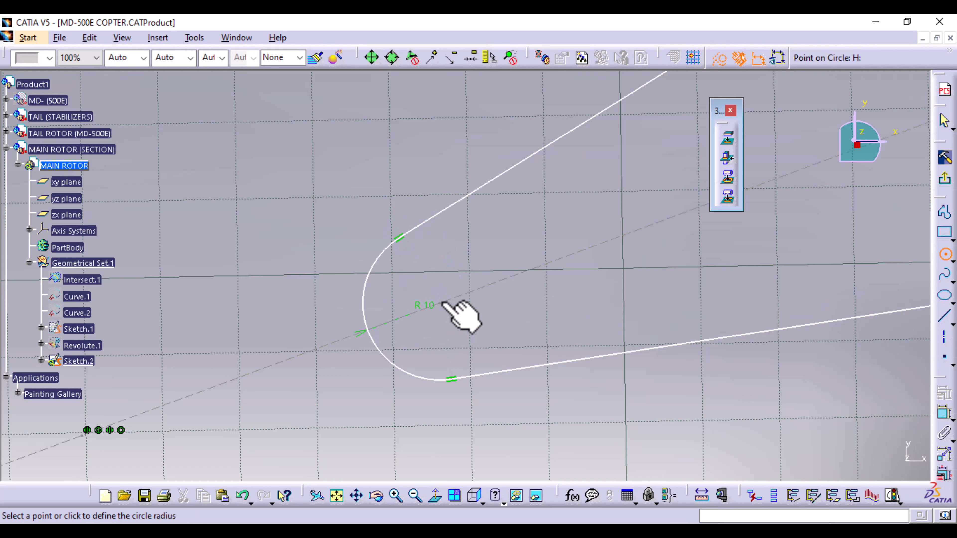
Step: Draw a circle concentric with the arm tip's R 10 arc, convert it to standard geometry and constrain its diameter to 5 mm
left_click(452, 337)
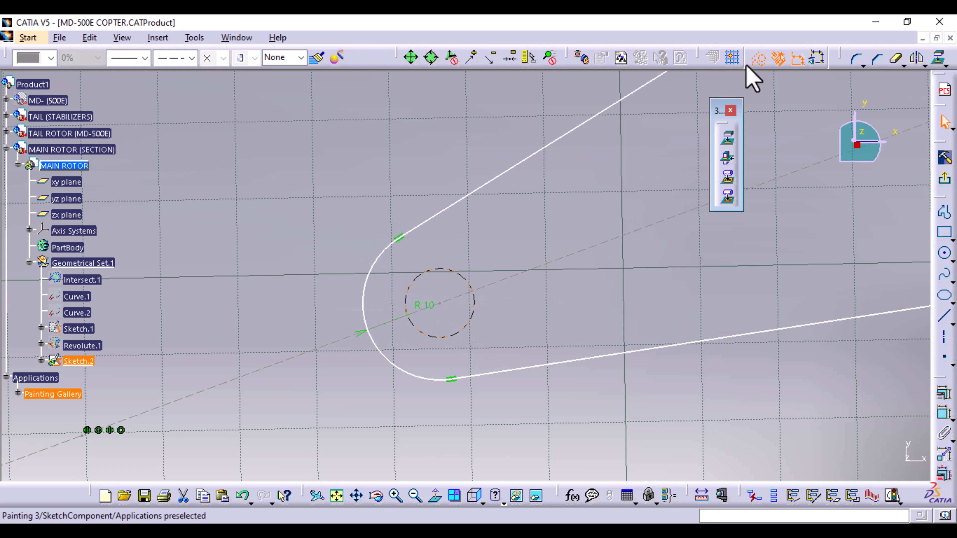
left_click(759, 60)
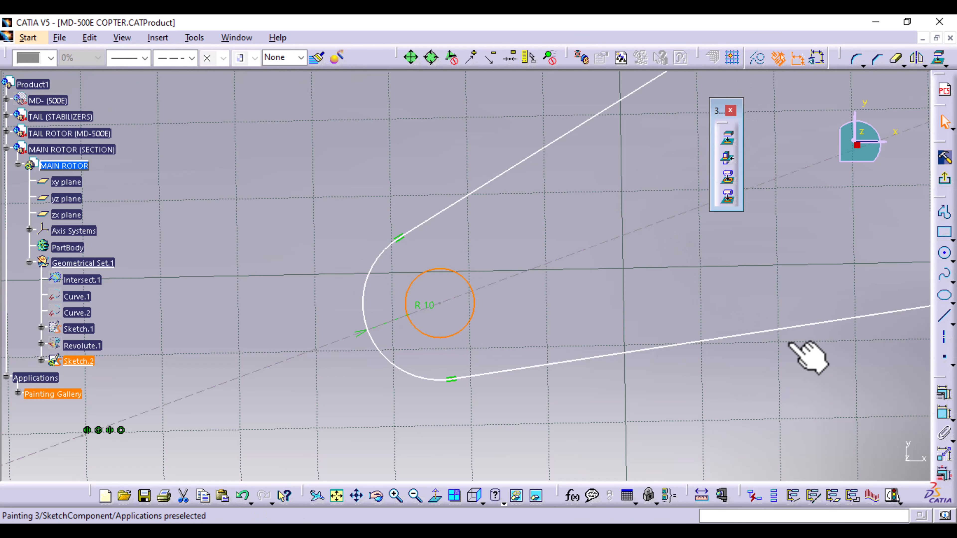
left_click(944, 414)
left_click(581, 249)
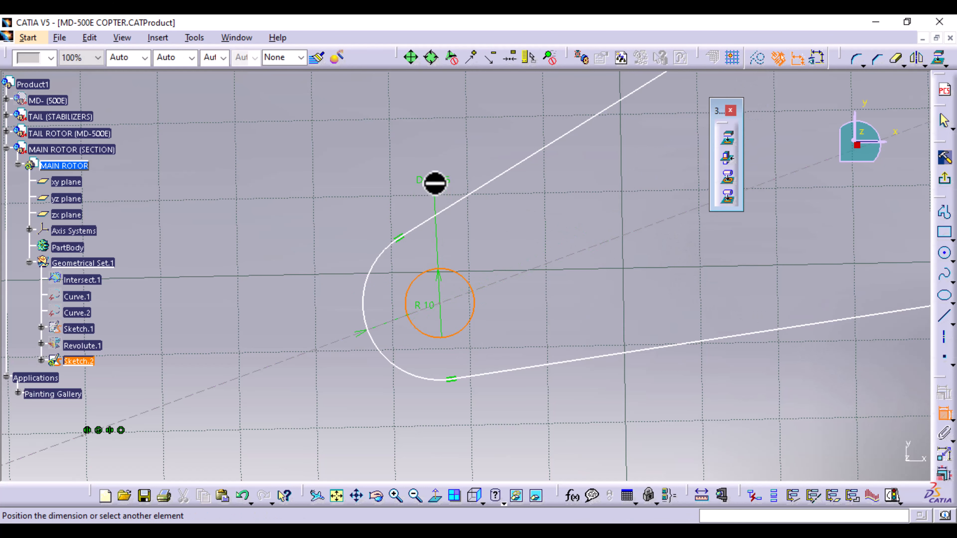
double_click(438, 169)
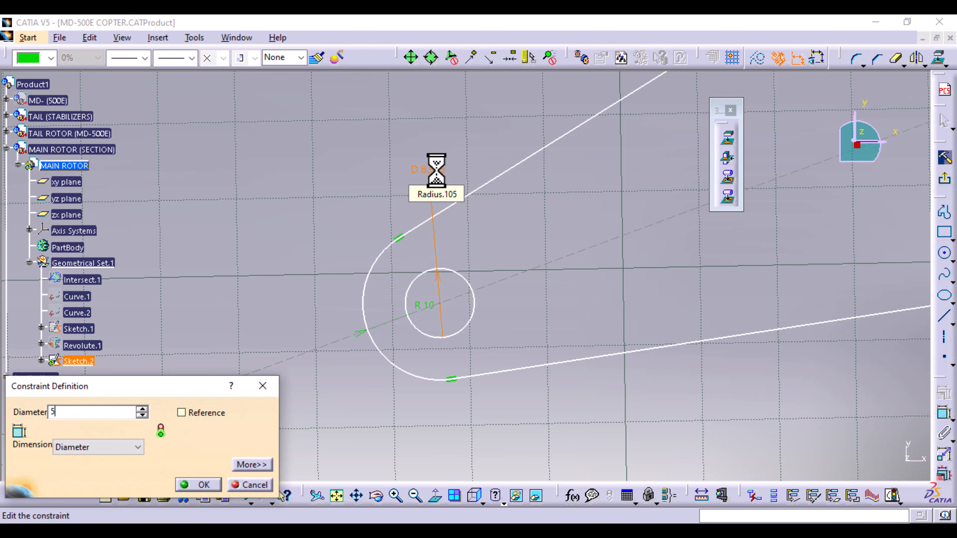
key("Return")
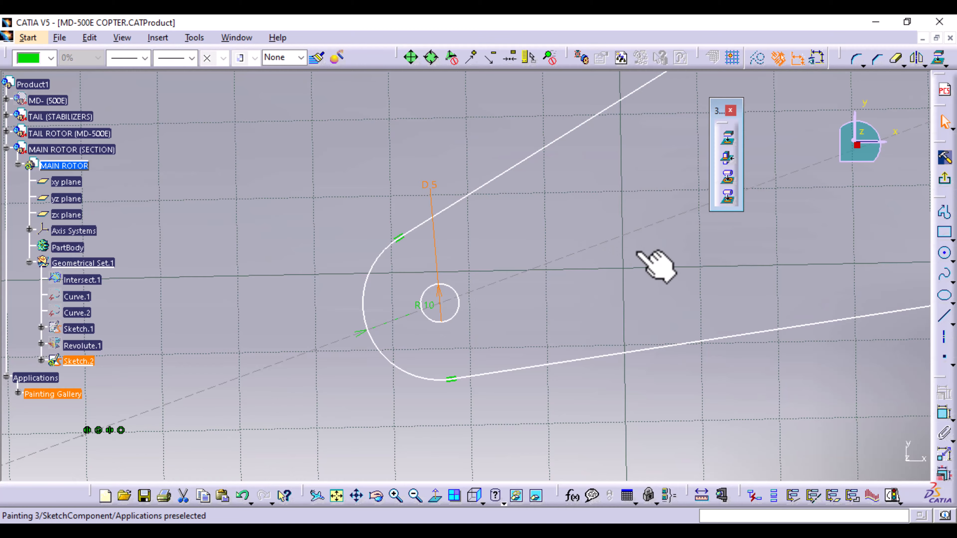
left_click(615, 202)
mouse_move(612, 197)
middle_mouse_down()
mouse_move(620, 378)
mouse_move(413, 378)
mouse_move(466, 402)
mouse_move(425, 388)
mouse_move(404, 211)
mouse_move(470, 250)
mouse_move(704, 203)
middle_mouse_up()
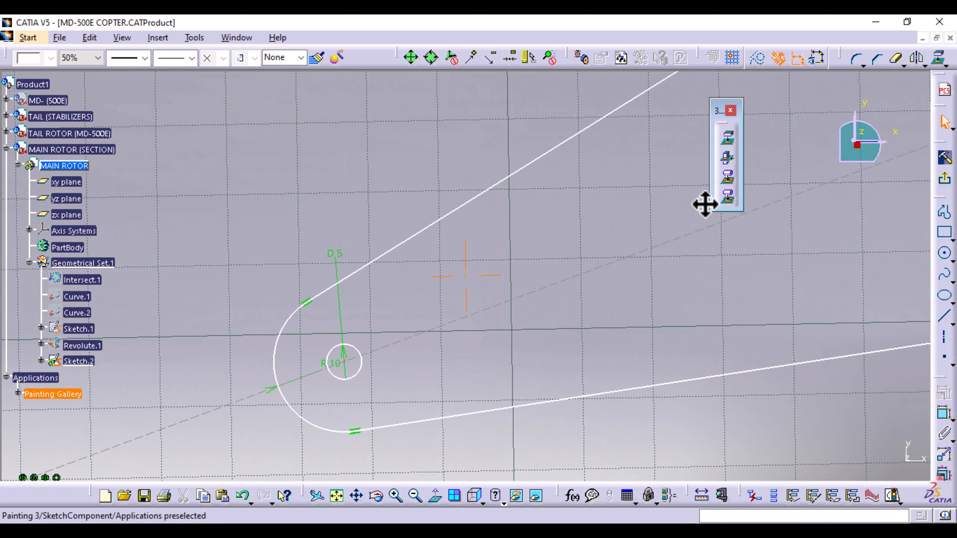
Step: Set the tip circle's diameter to 10 mm
double_click(330, 250)
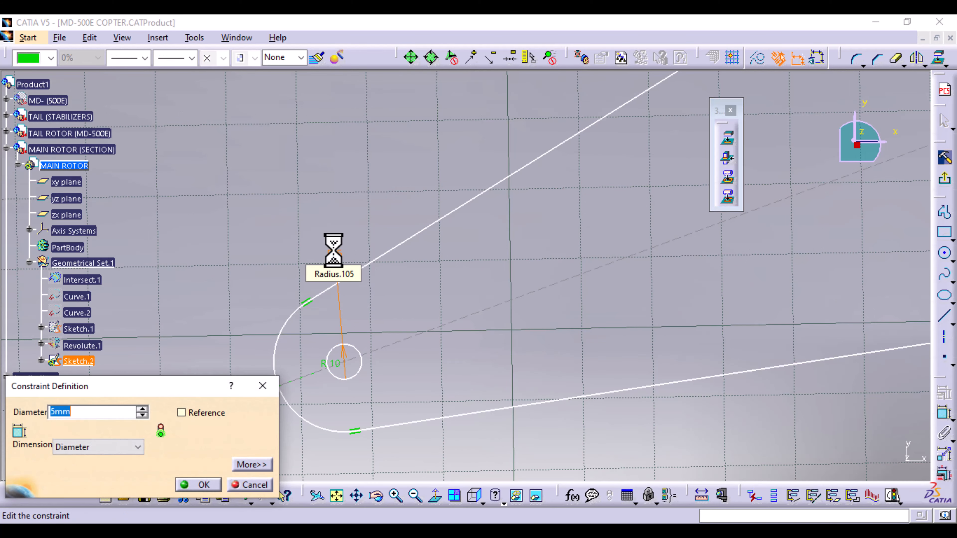
type("10")
key("Return")
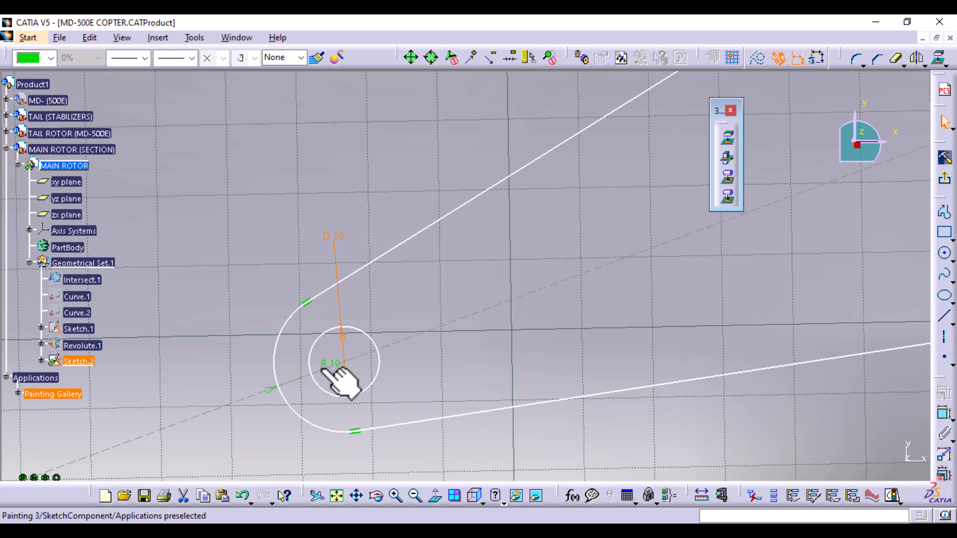
Step: Mirror the tip circle onto the upper-left arm about the symmetry axis running between the two left arms of the star
middle_click_drag(449, 281, 477, 439)
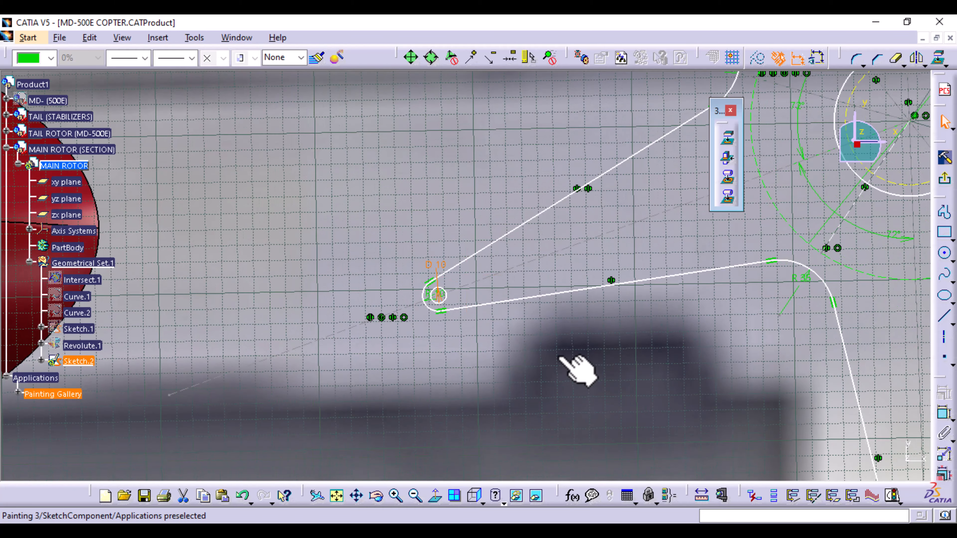
mouse_move(558, 351)
middle_mouse_down()
mouse_move(370, 298)
mouse_move(368, 406)
mouse_move(391, 359)
mouse_move(348, 396)
mouse_move(346, 351)
middle_mouse_up()
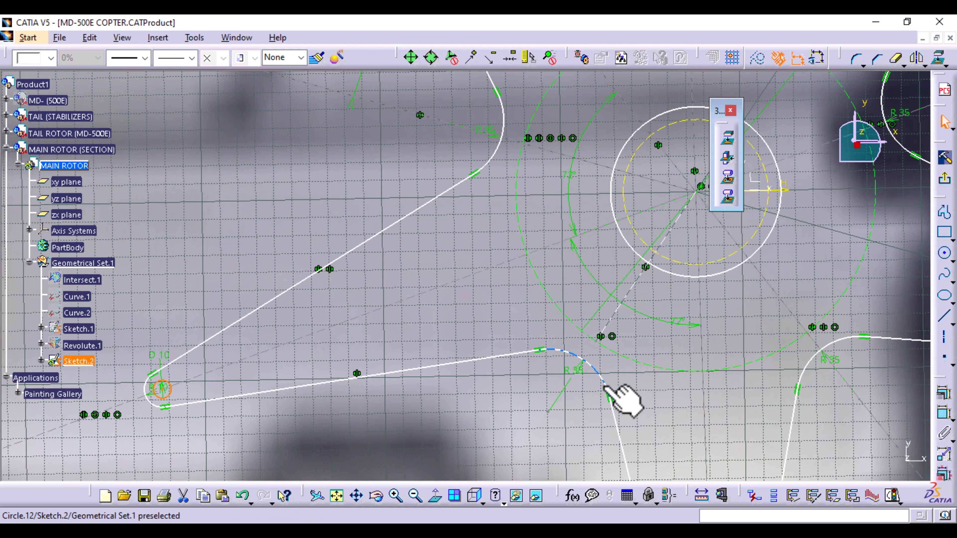
left_click(918, 58)
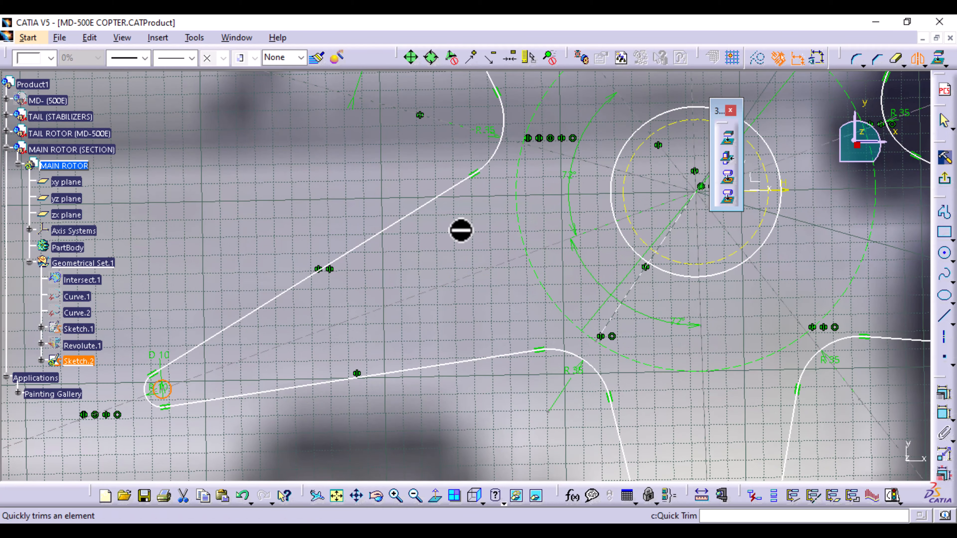
middle_click_drag(460, 231, 422, 350)
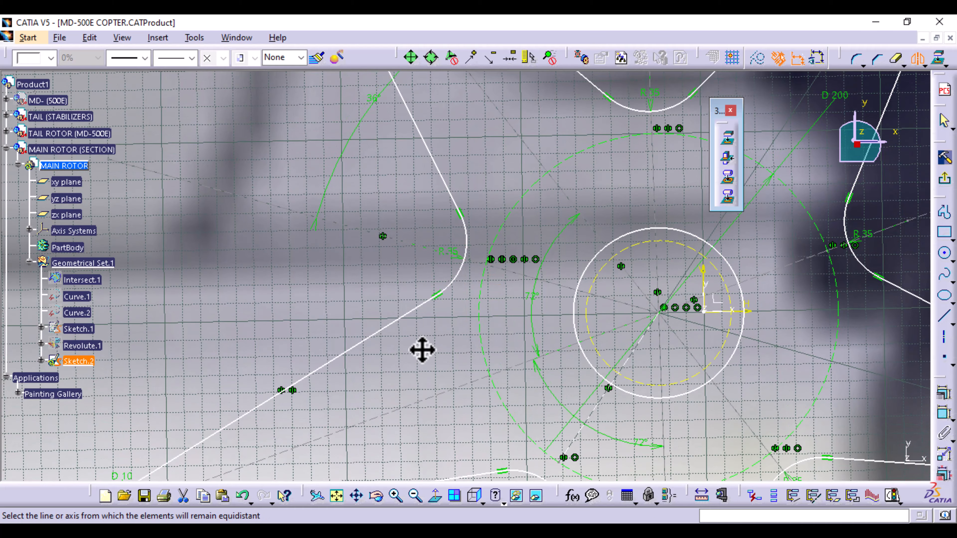
left_click(534, 279)
mouse_move(536, 216)
middle_mouse_down()
mouse_move(535, 320)
mouse_move(530, 286)
middle_mouse_up()
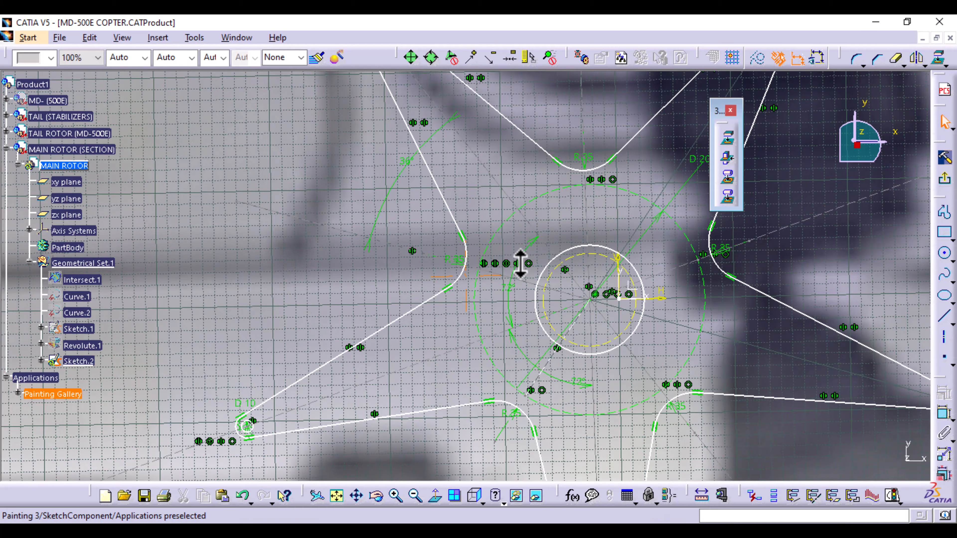
Step: Mirror the lower-left tip circle onto the bottom arm, and mirror that copy onto the lower-right arm, using the axes between the arms
left_click(256, 429)
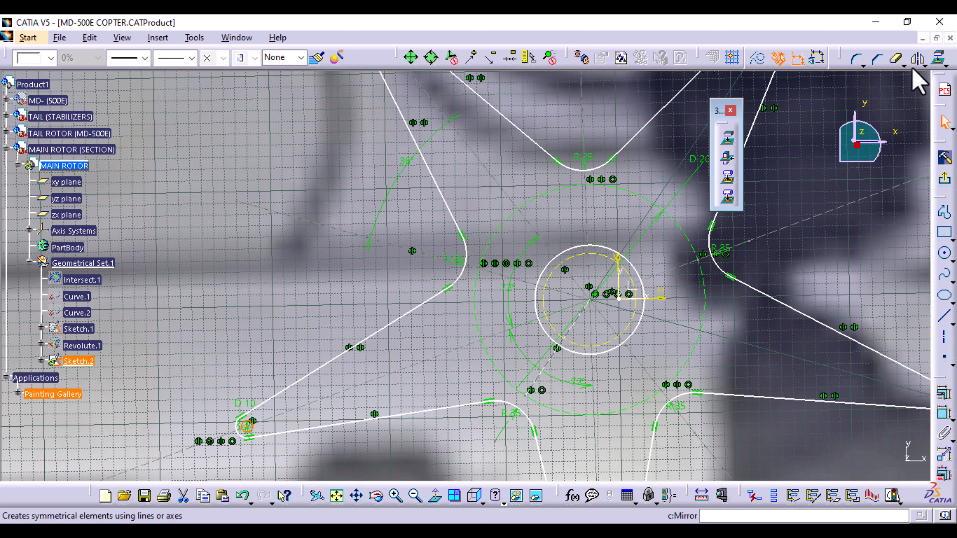
left_click(546, 365)
mouse_move(579, 385)
middle_mouse_down()
mouse_move(588, 252)
mouse_move(564, 71)
mouse_move(472, 181)
mouse_move(429, 203)
middle_mouse_up()
left_click(415, 432)
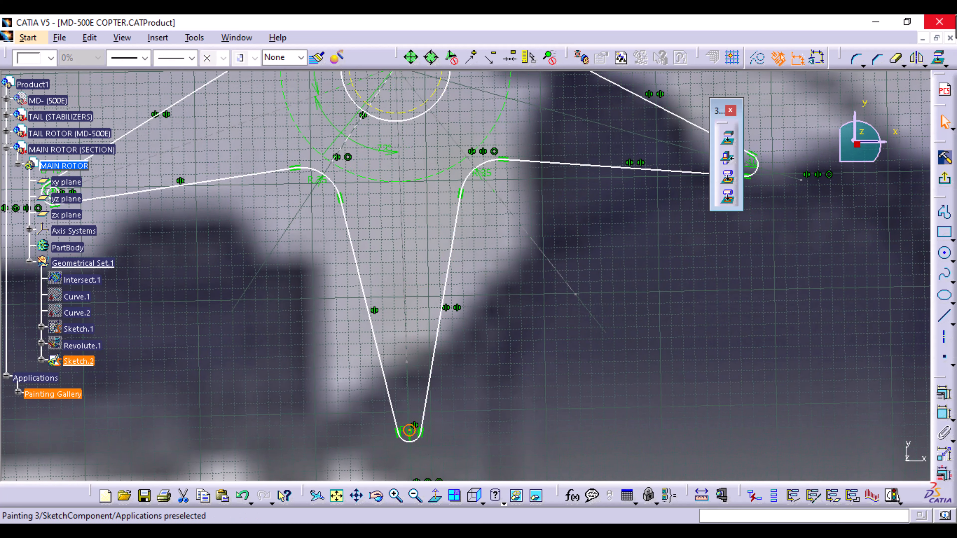
left_click(917, 58)
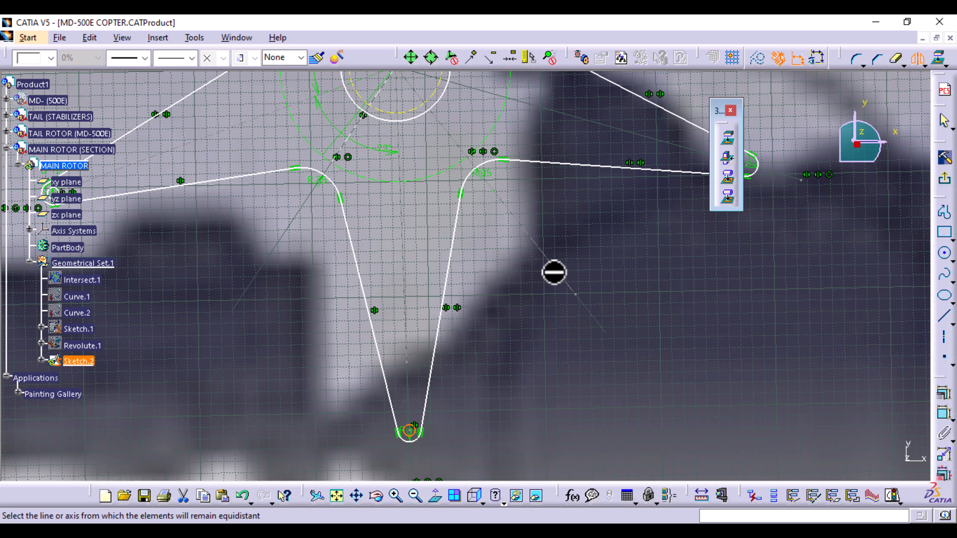
middle_click_drag(588, 274, 481, 484)
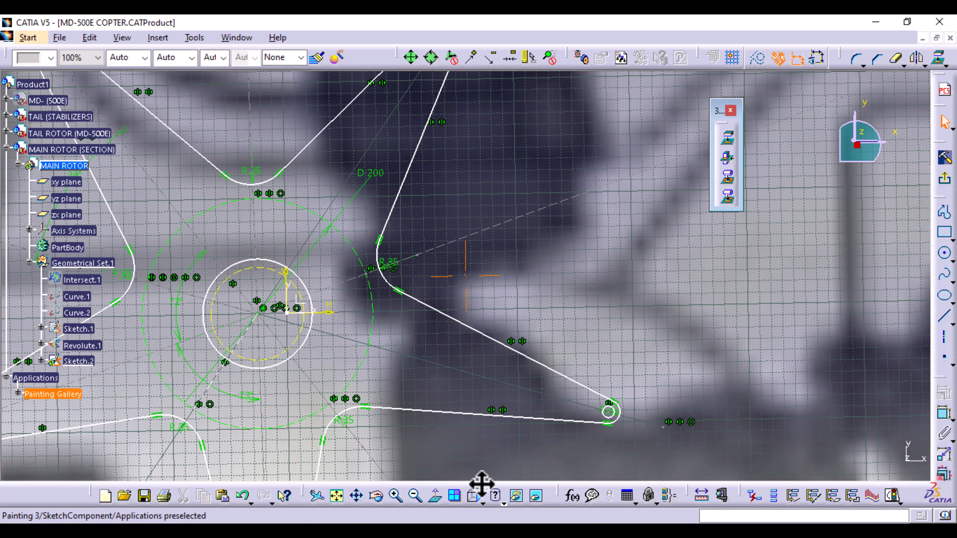
Step: Mirror the lower-right tip circle onto the upper-right arm about the axis between the two right arms
left_click(604, 431)
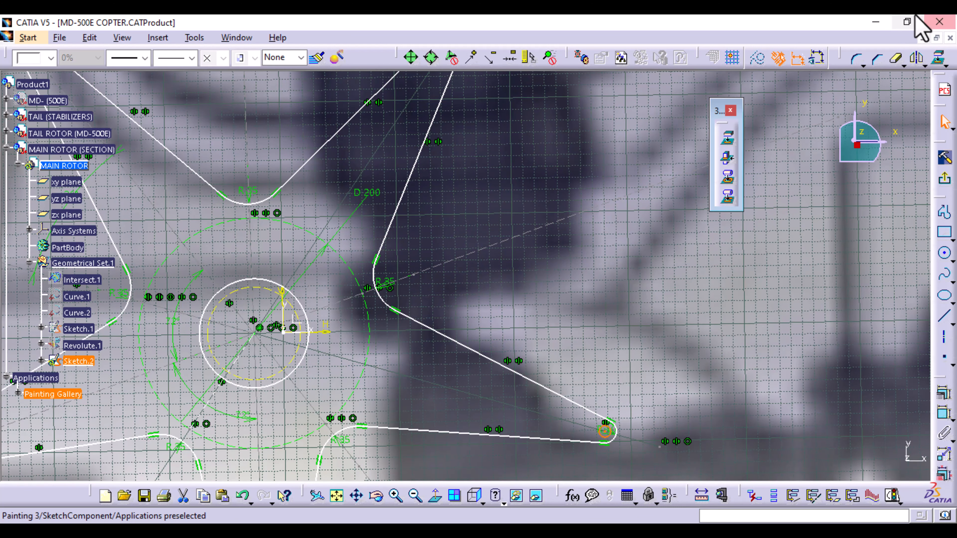
left_click(914, 60)
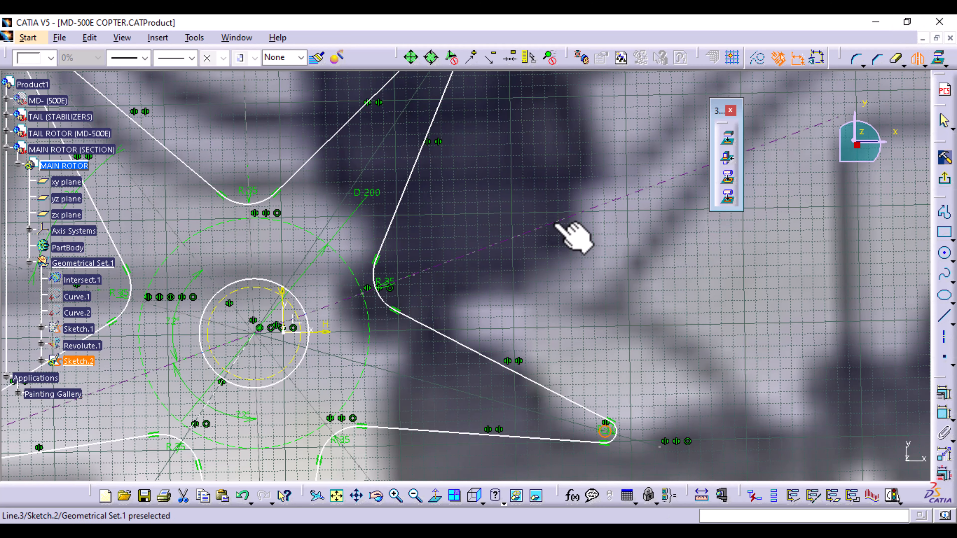
mouse_move(513, 166)
middle_mouse_down()
mouse_move(642, 289)
mouse_move(708, 252)
mouse_move(721, 397)
mouse_move(720, 226)
mouse_move(752, 239)
mouse_move(735, 288)
mouse_move(679, 273)
mouse_move(699, 332)
middle_mouse_up()
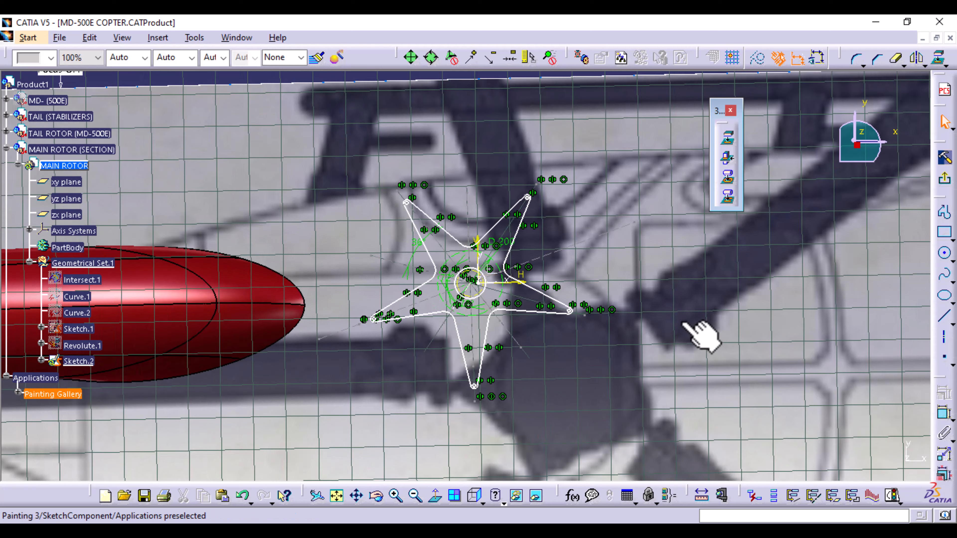
Step: Check the star sketch against the rotor blueprint in top view and exit the sketch
left_click(484, 503)
left_click(496, 474)
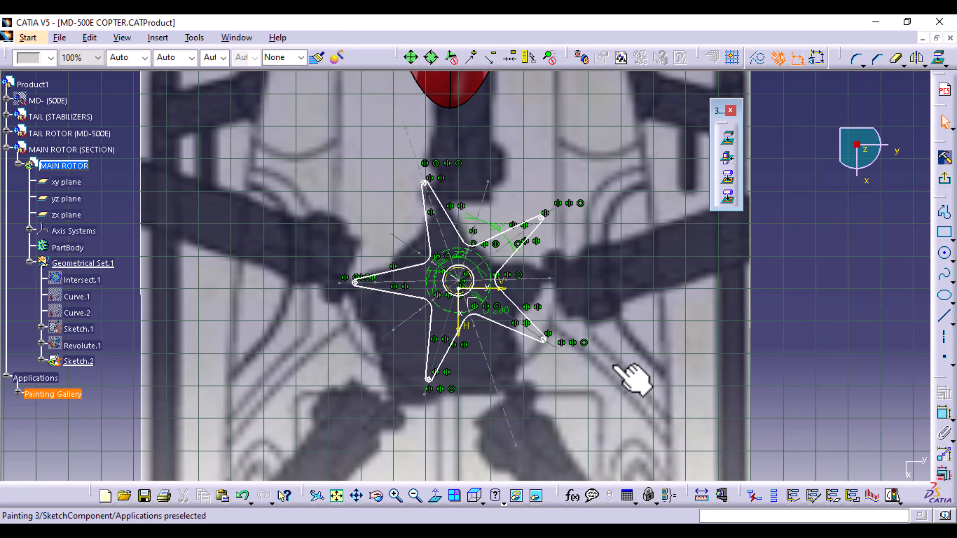
mouse_move(641, 353)
middle_mouse_down()
mouse_move(626, 380)
mouse_move(642, 512)
mouse_move(645, 388)
middle_mouse_up()
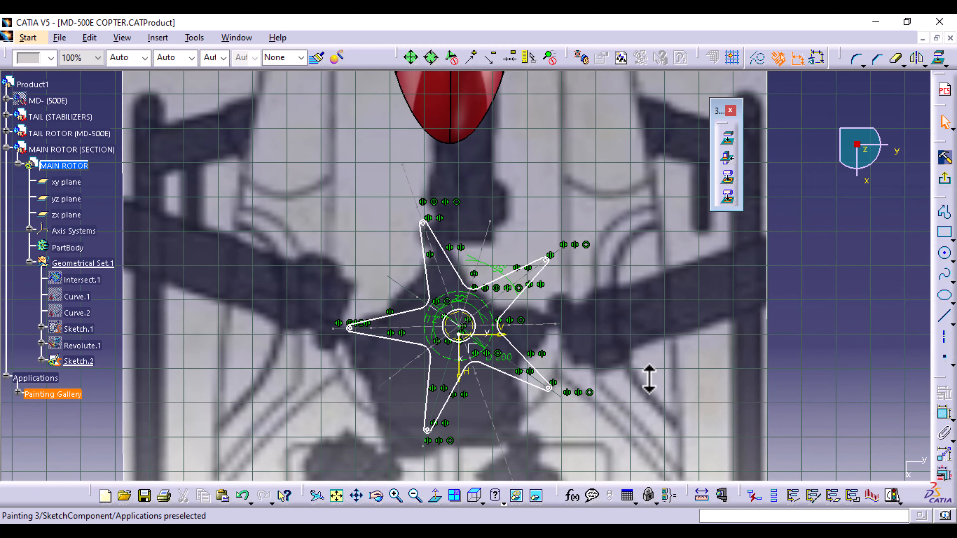
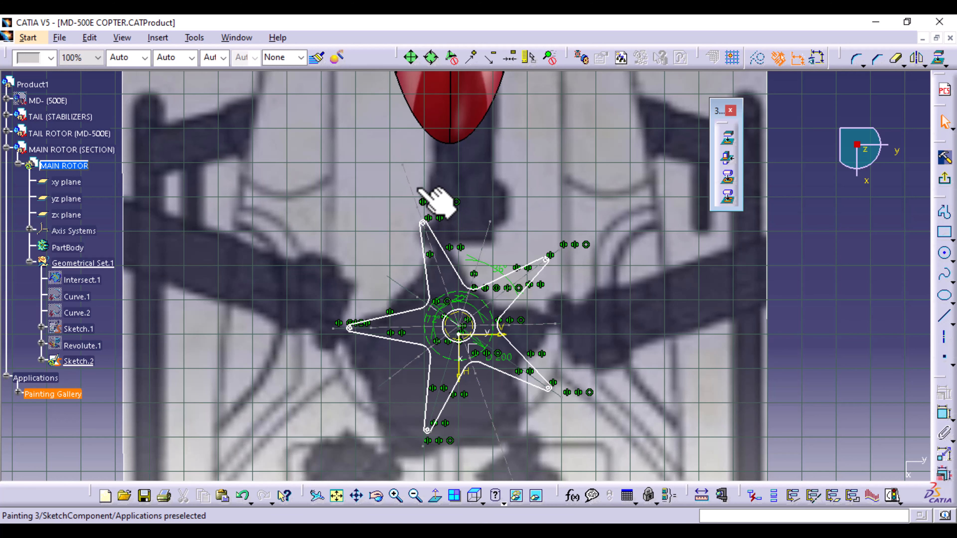
mouse_move(414, 187)
left_mouse_down()
mouse_move(396, 204)
mouse_move(391, 177)
mouse_move(374, 228)
mouse_move(397, 205)
mouse_move(346, 272)
mouse_move(400, 212)
mouse_move(342, 263)
mouse_move(346, 201)
mouse_move(367, 244)
mouse_move(366, 213)
mouse_move(380, 220)
left_mouse_up()
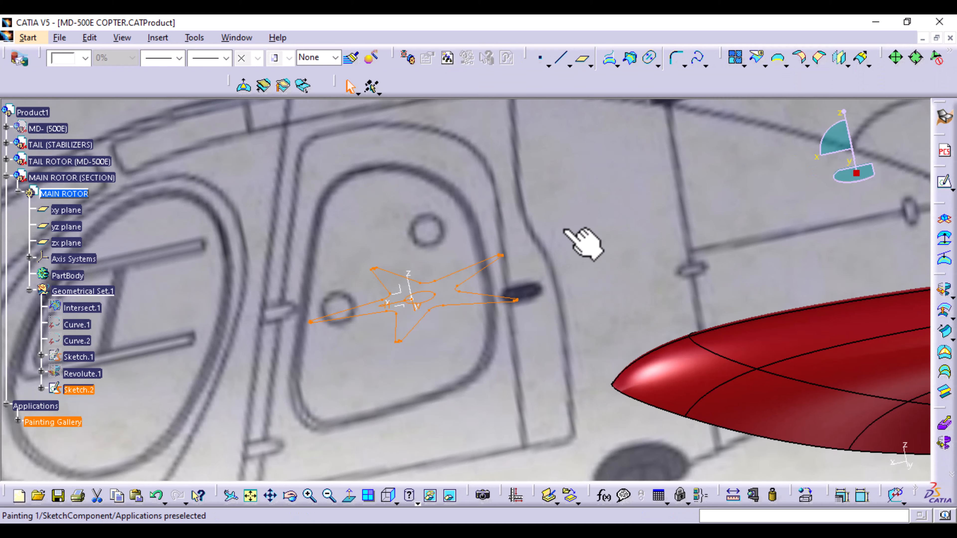
Step: Examine the star sketch's height relative to the rotor hub on the blueprint in side view
left_click(564, 230)
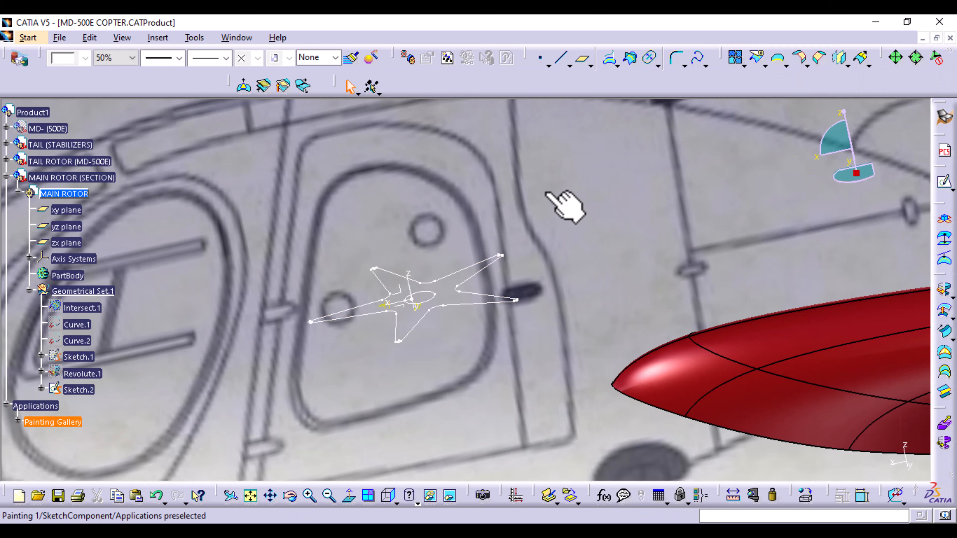
middle_click_drag(547, 203, 573, 250, "ctrl")
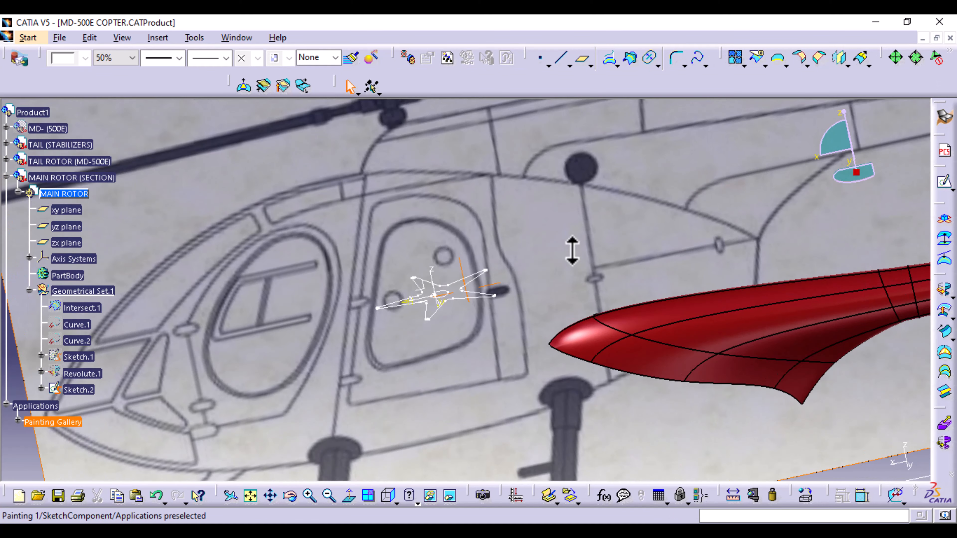
left_click(389, 500)
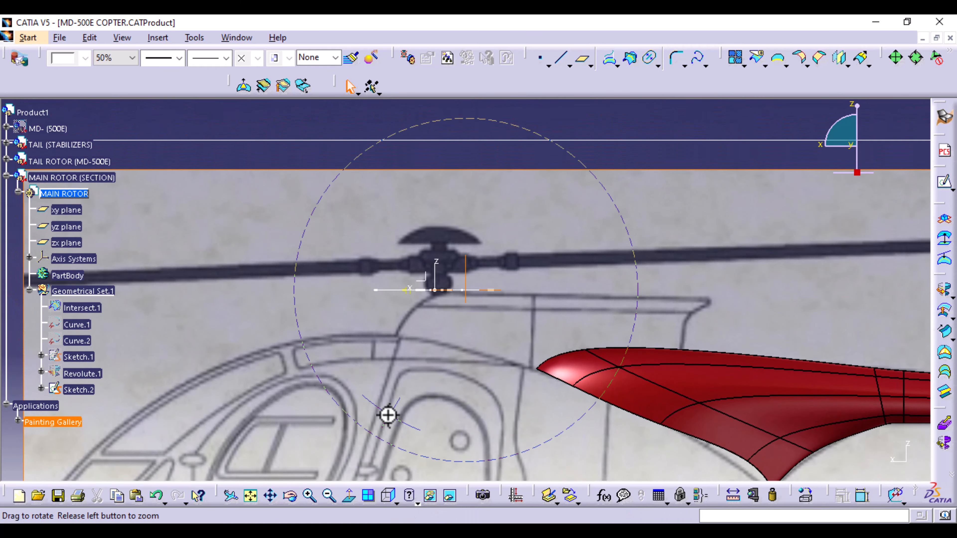
middle_click_drag(388, 415, 374, 287)
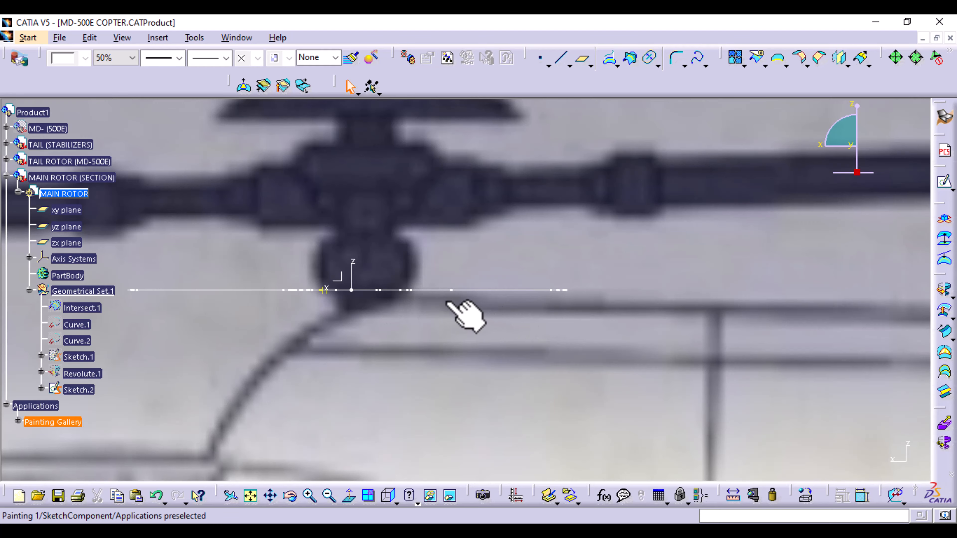
mouse_move(313, 274)
middle_mouse_down()
mouse_move(305, 261)
mouse_move(327, 274)
middle_mouse_up()
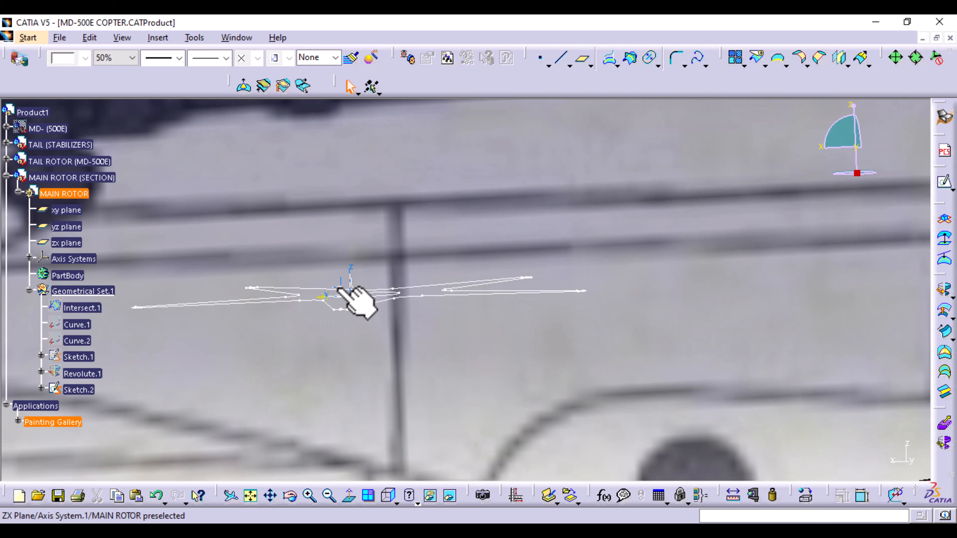
mouse_move(396, 246)
middle_mouse_down()
mouse_move(384, 239)
mouse_move(395, 356)
middle_mouse_up()
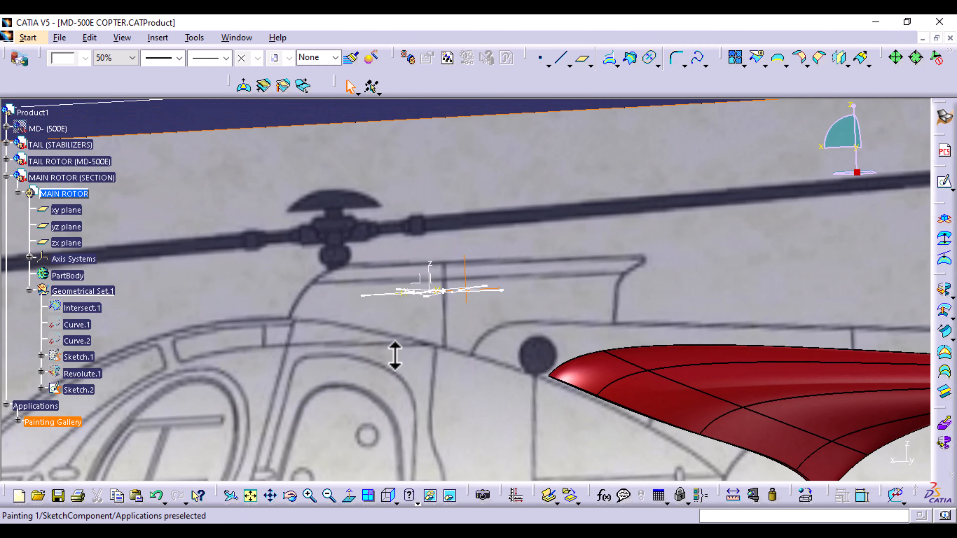
left_click(389, 497)
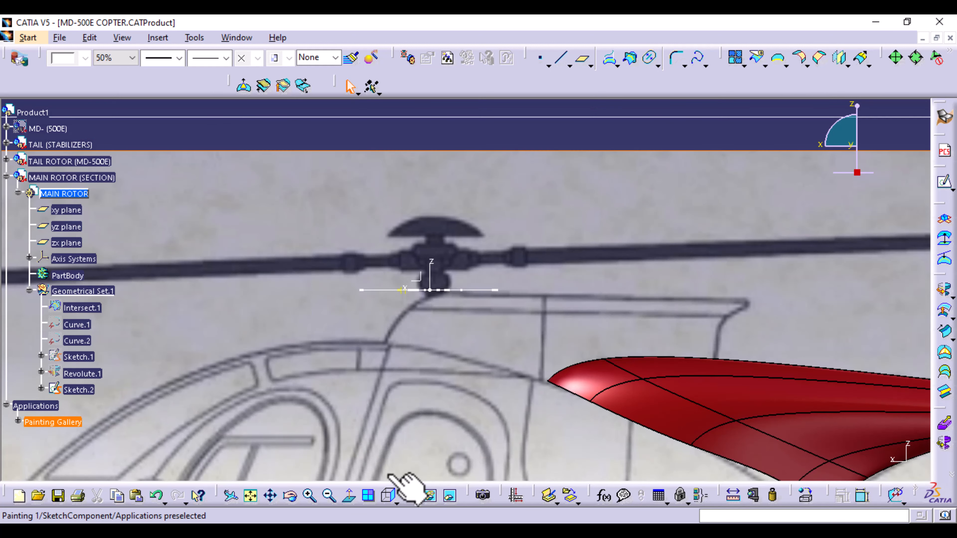
Step: Switch to the Part Design workbench and start a pad using the five-armed star sketch as its profile
left_click(41, 38)
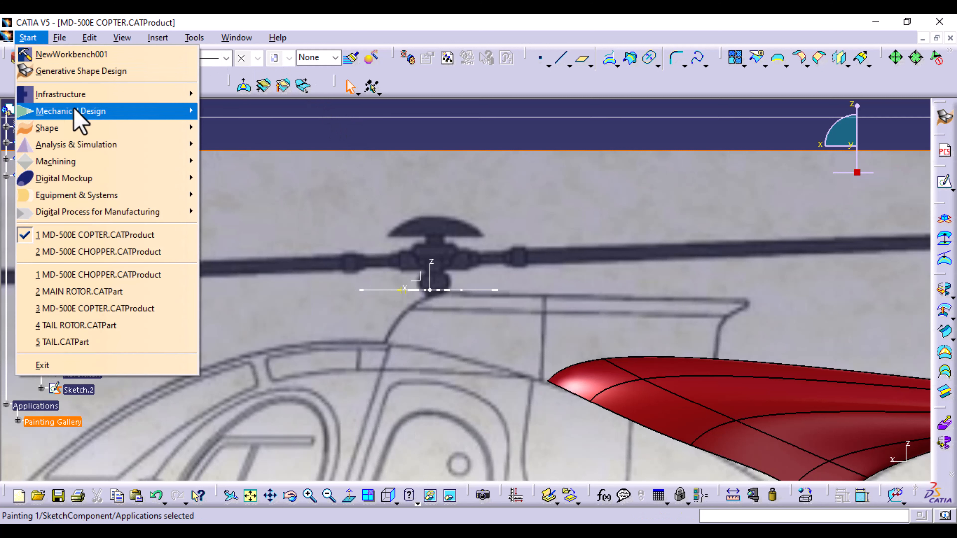
mouse_move(105, 111)
left_click(241, 111)
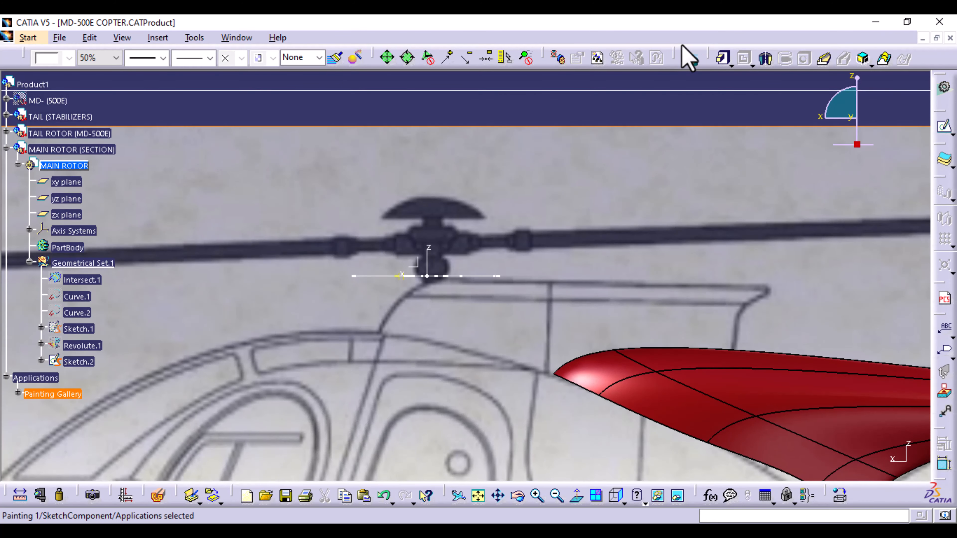
left_click(722, 60)
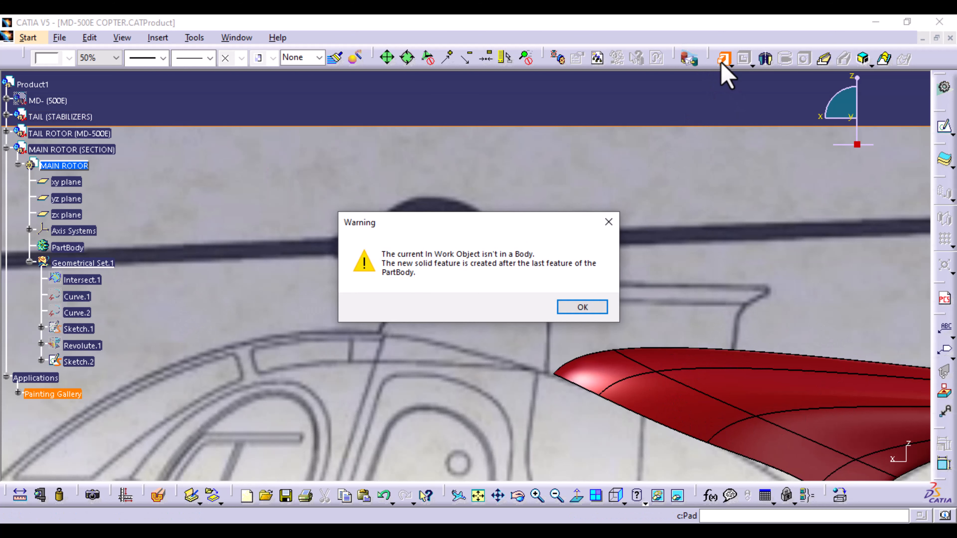
left_click(599, 309)
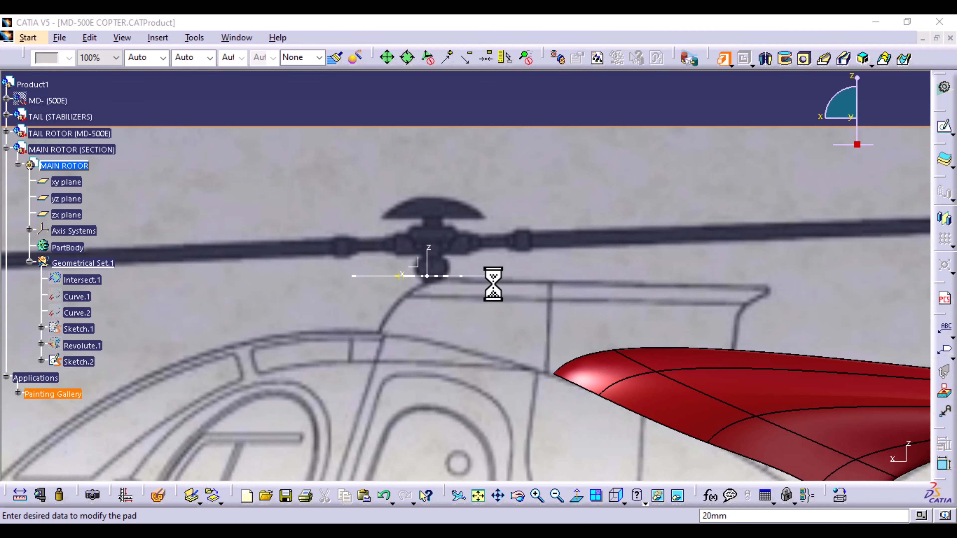
middle_click_drag(390, 234, 414, 305)
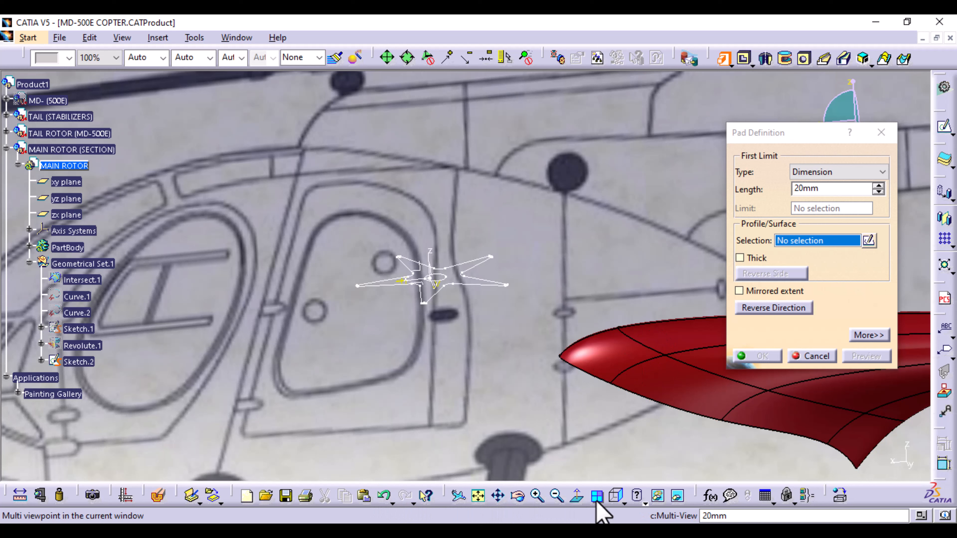
left_click(624, 503)
left_click(620, 502)
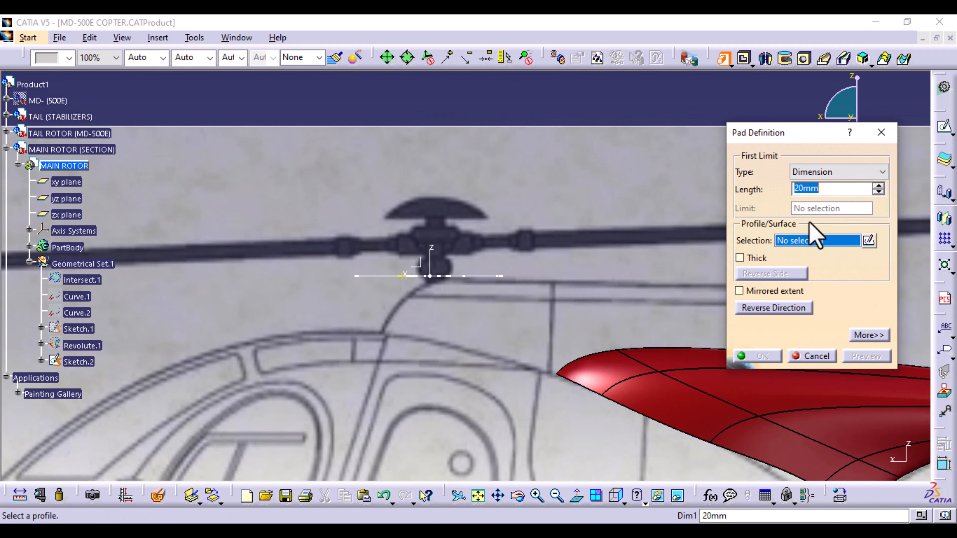
left_click(463, 275)
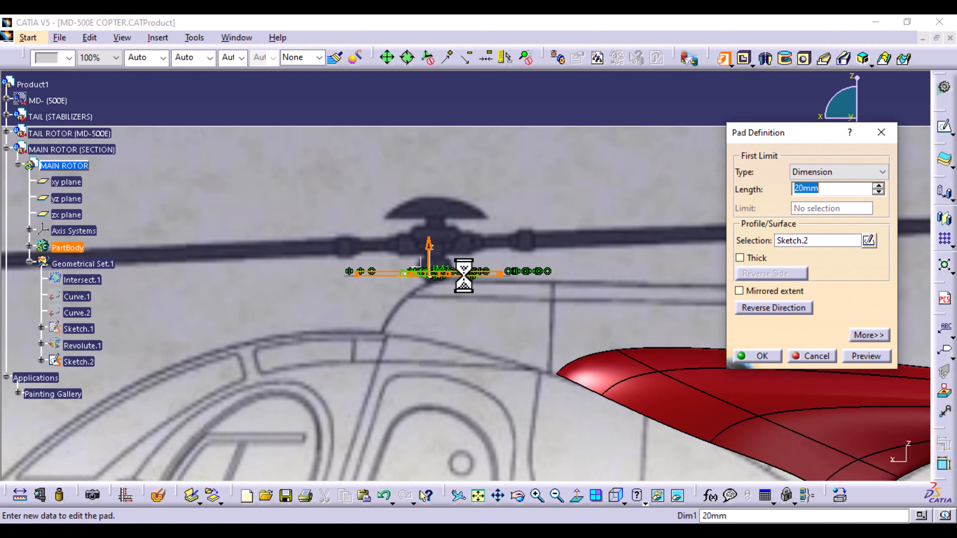
Step: Try the opposite pad direction, restore the upward direction, and stretch the pad to 38 mm against the blueprint's rotor hub
mouse_move(475, 360)
middle_mouse_down()
mouse_move(450, 338)
mouse_move(442, 283)
mouse_move(486, 384)
middle_mouse_up()
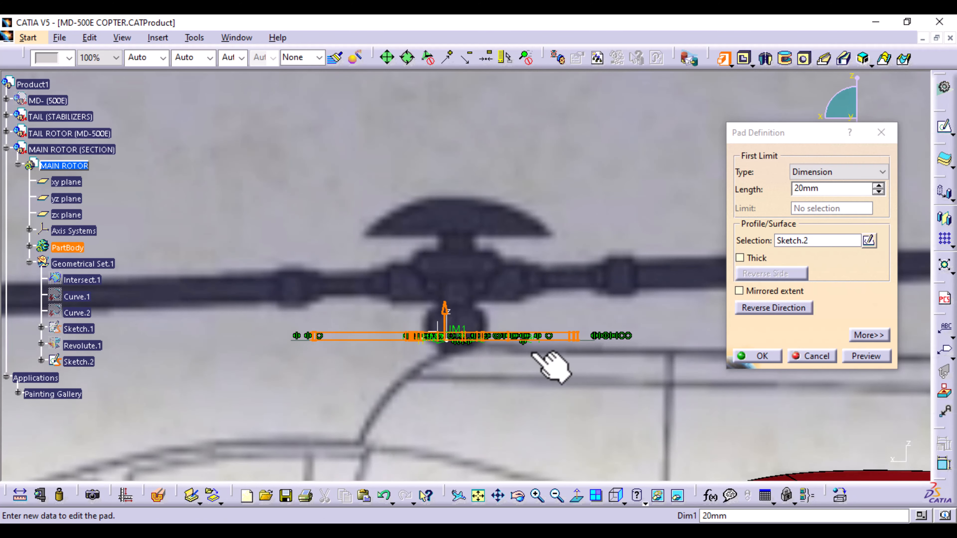
left_click(446, 311)
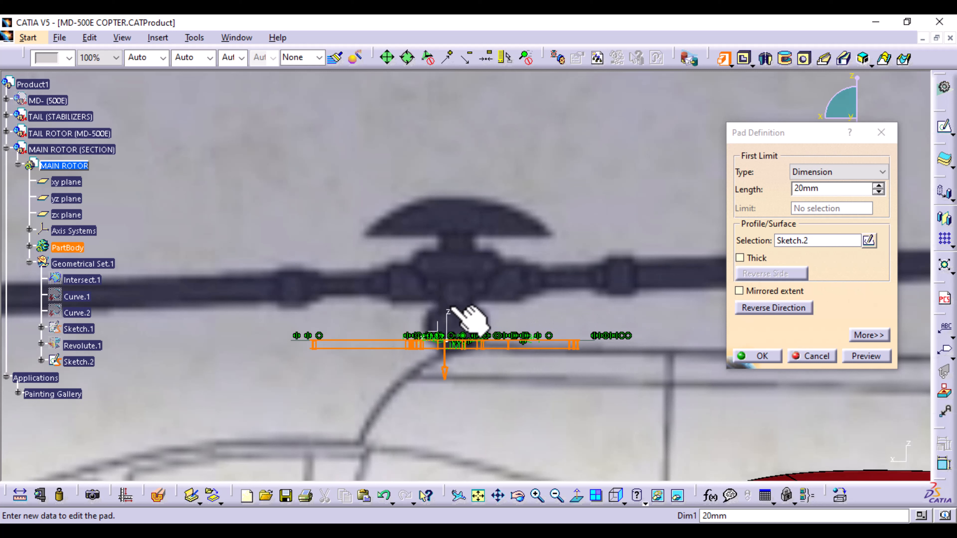
left_click(445, 370)
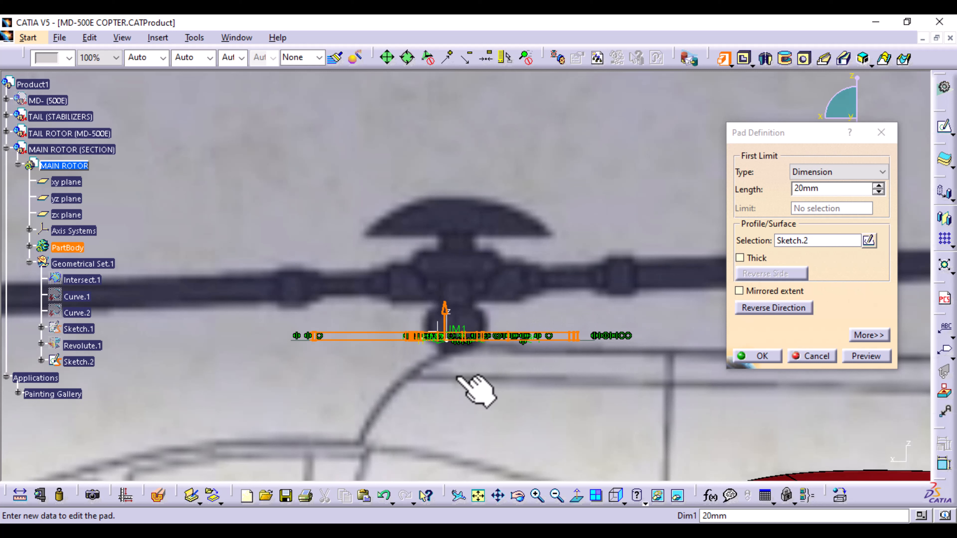
middle_click_drag(458, 378, 449, 270)
mouse_move(486, 323)
middle_mouse_down()
mouse_move(490, 310)
mouse_move(487, 331)
middle_mouse_up()
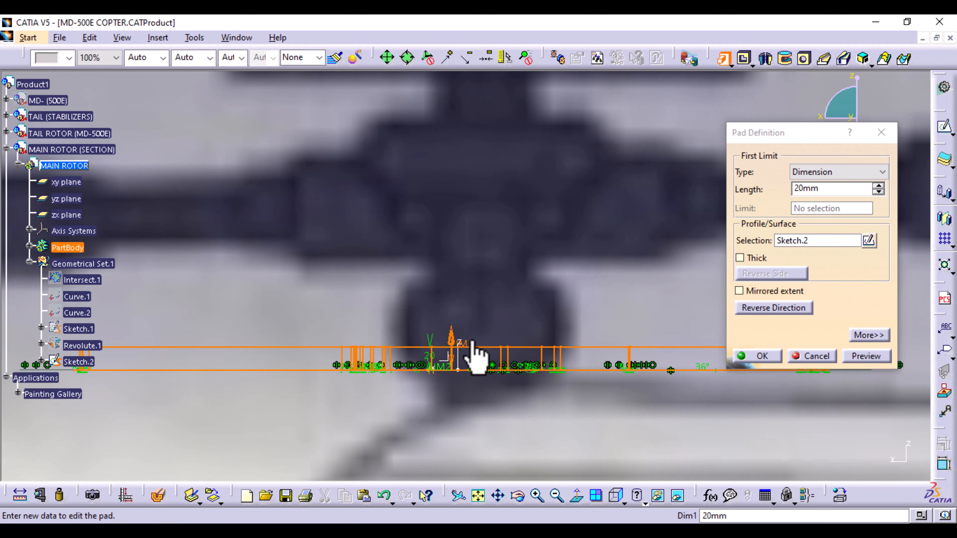
left_click_drag(472, 342, 471, 321)
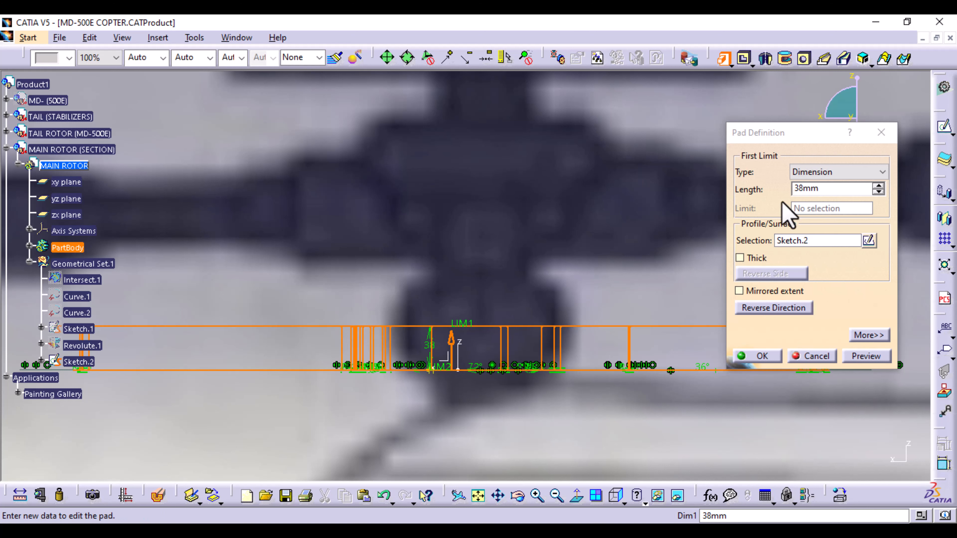
middle_click_drag(543, 226, 552, 282)
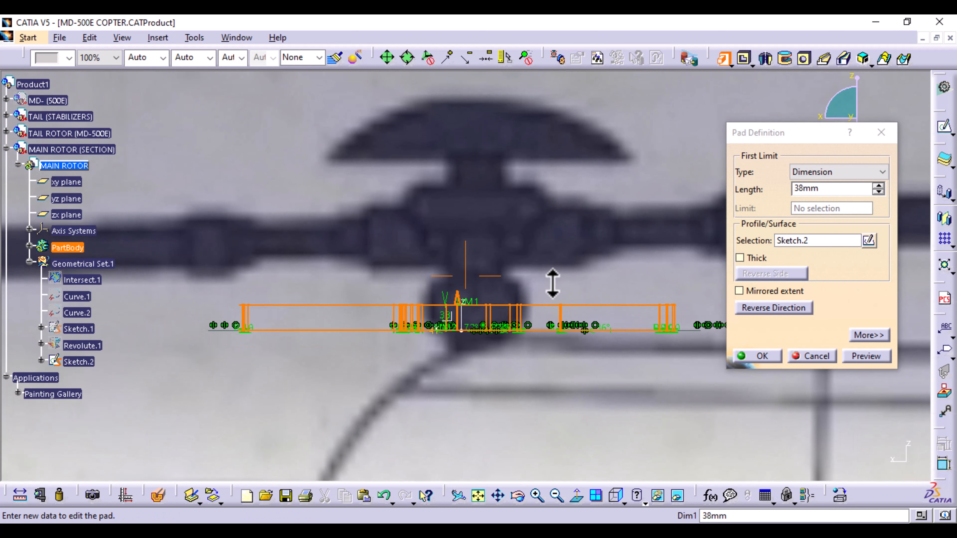
Step: Set the star pad's length to 30 mm, preview it and create the solid
left_click(805, 189)
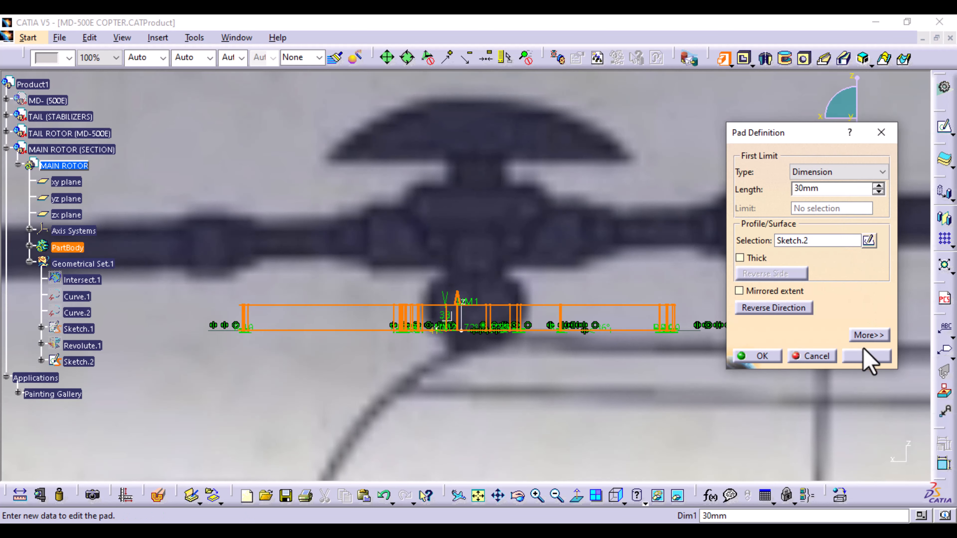
left_click(867, 356)
middle_click_drag(436, 232, 489, 279)
left_click(763, 357)
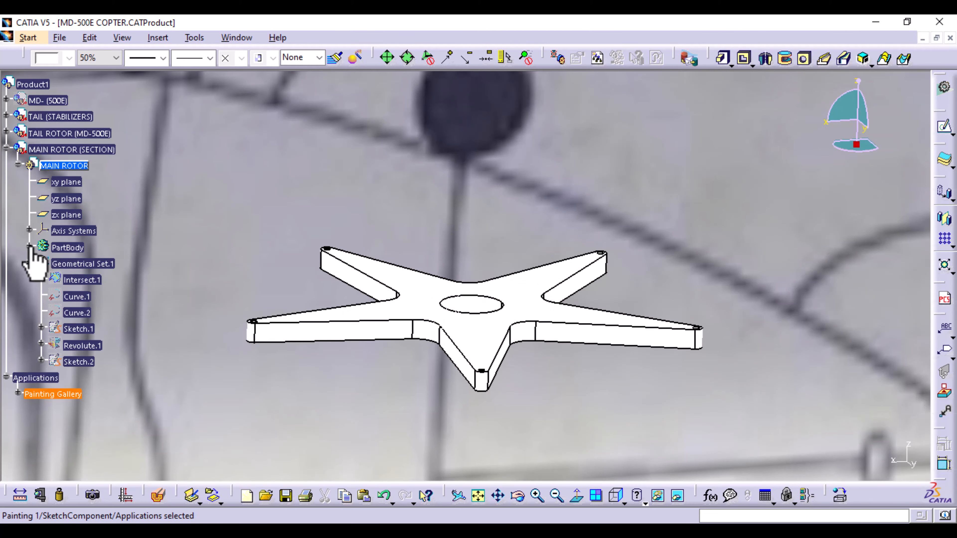
Step: Colour the star pad grey
left_click(30, 247)
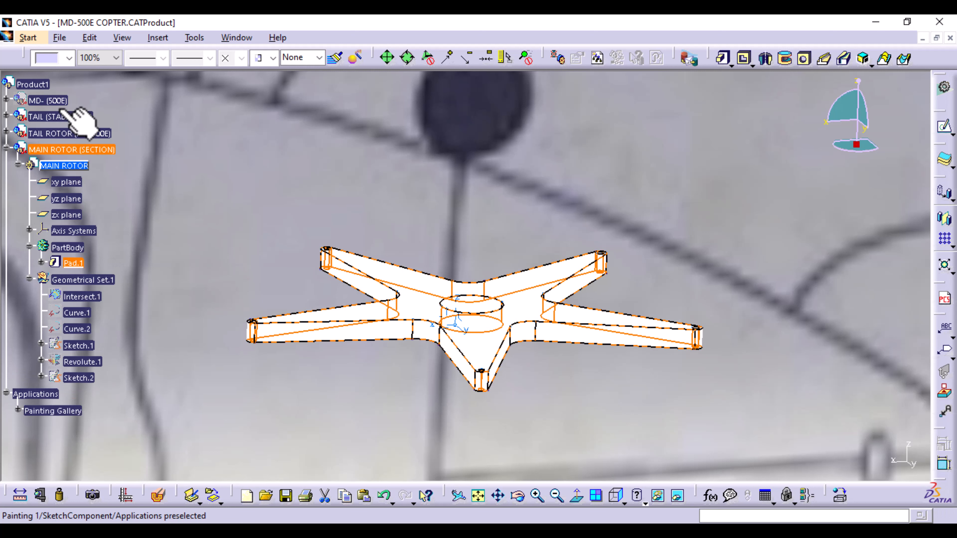
left_click(67, 59)
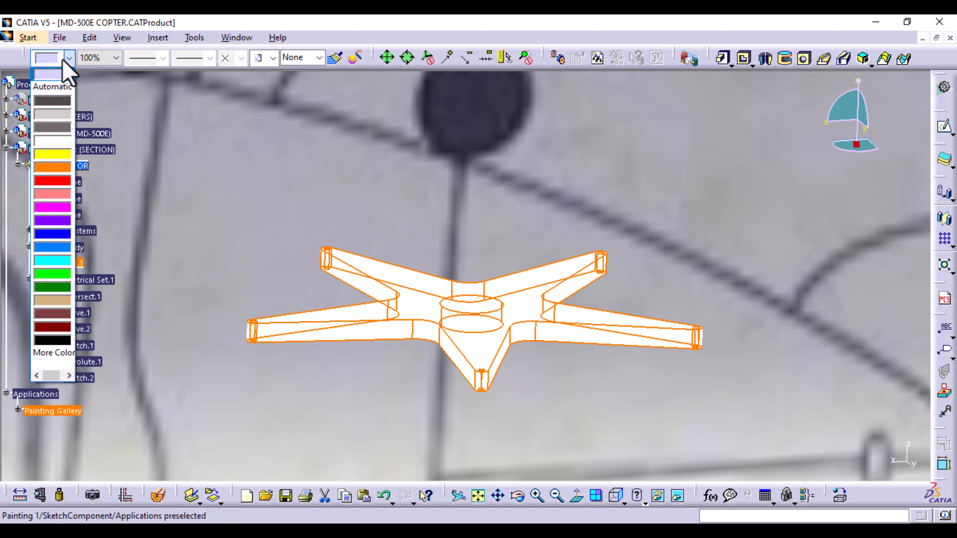
left_click(56, 128)
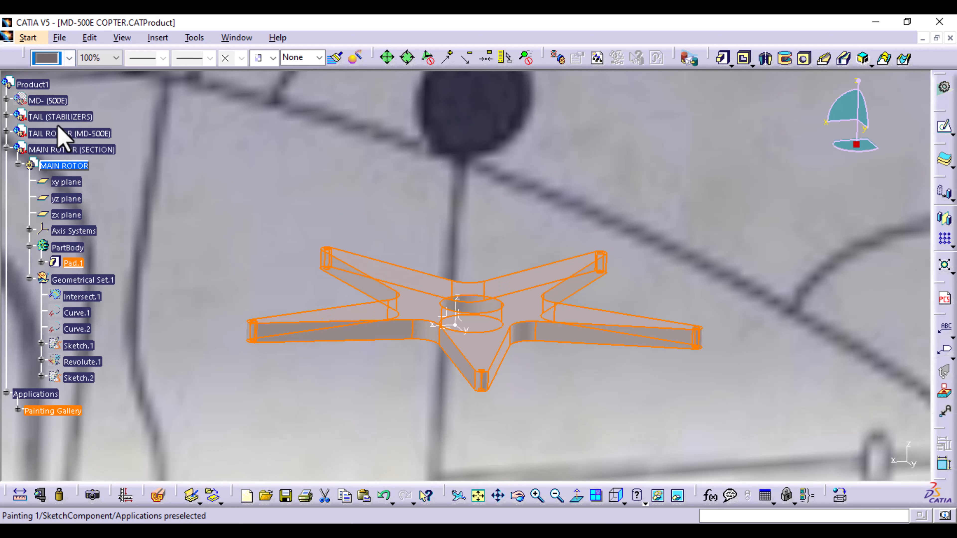
left_click(430, 230)
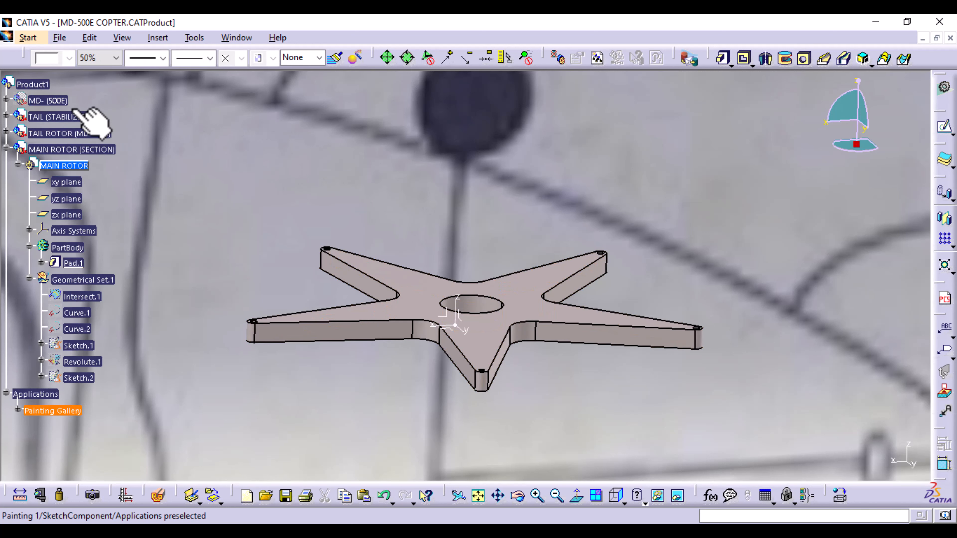
Step: Colour the star pad blue and inspect it from several angles
left_click(76, 262)
left_click(69, 58)
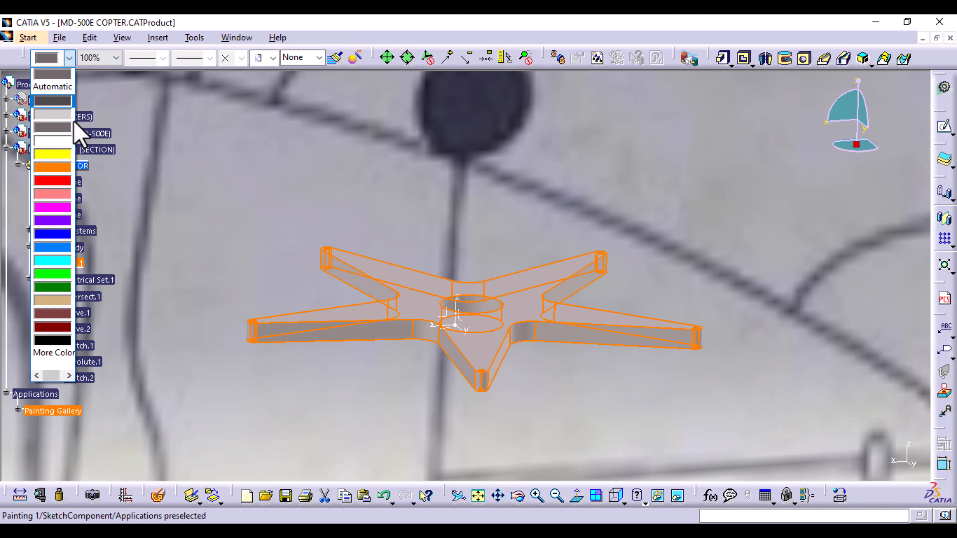
left_click(56, 234)
middle_click_drag(214, 250, 513, 231)
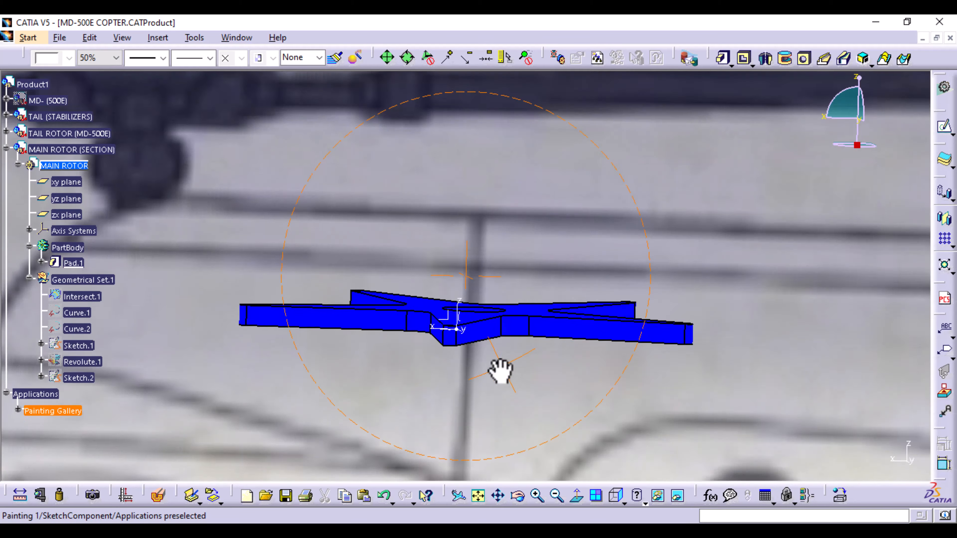
mouse_move(501, 371)
middle_mouse_down()
mouse_move(495, 274)
mouse_move(509, 246)
mouse_move(500, 300)
mouse_move(382, 423)
mouse_move(384, 438)
mouse_move(487, 320)
mouse_move(487, 304)
mouse_move(513, 381)
middle_mouse_up()
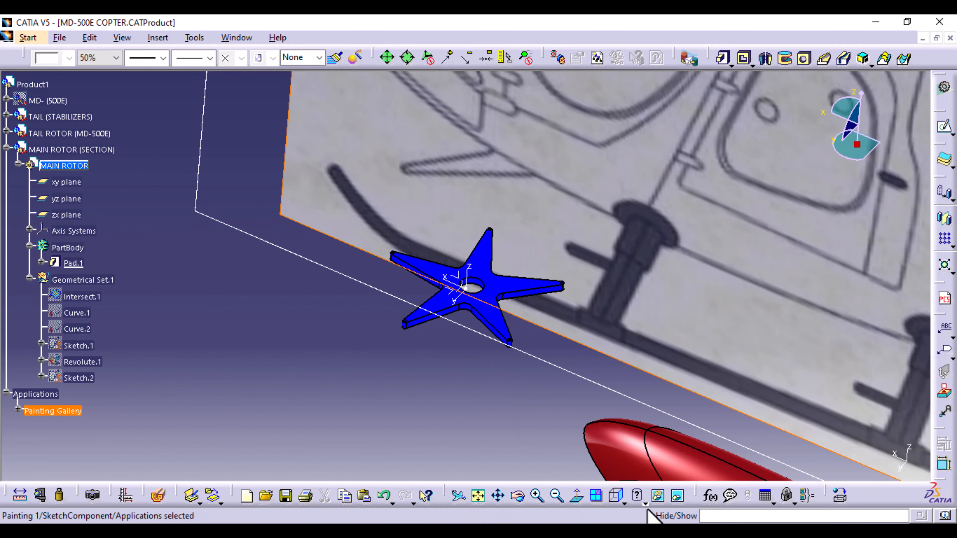
Step: In side view, switch to Generative Shape Design and start a translation of the main rotor's axis system
left_click(617, 496)
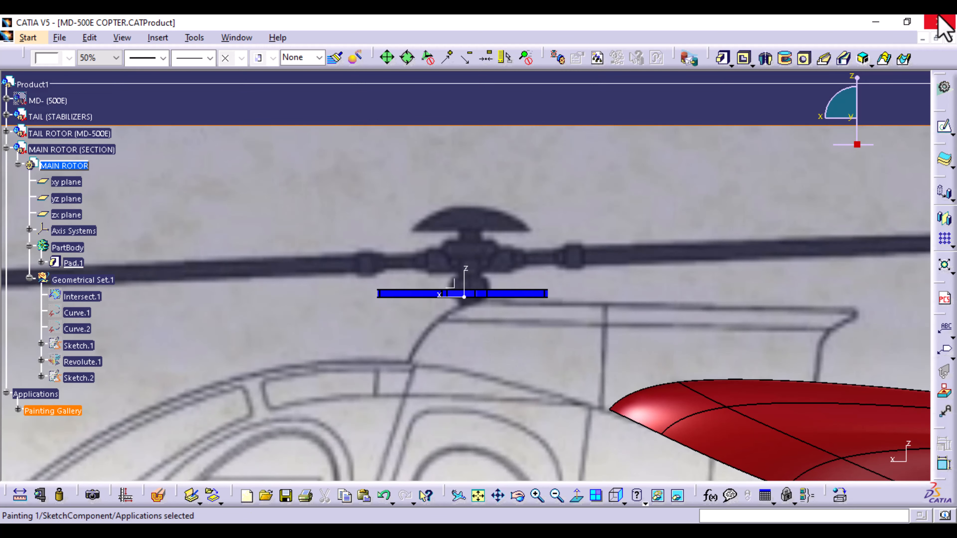
left_click(28, 38)
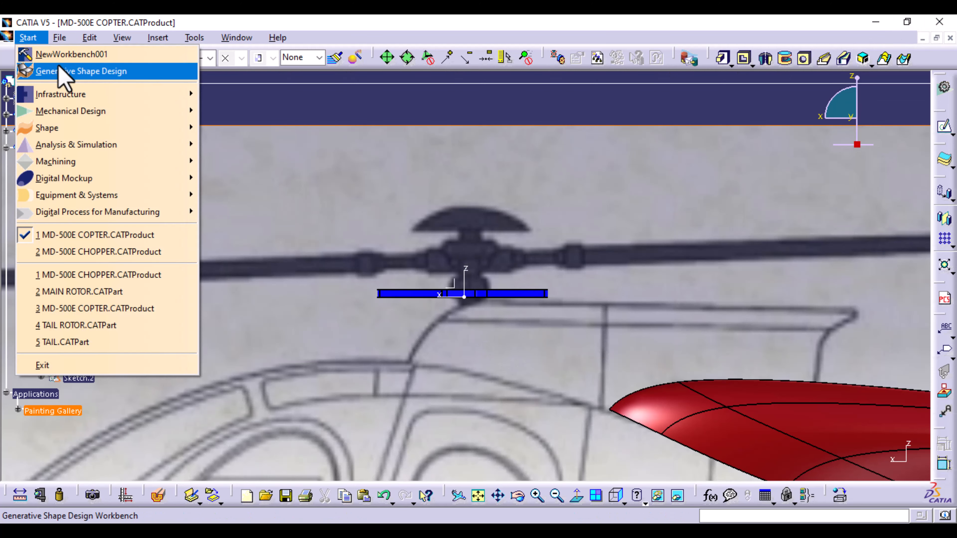
left_click(66, 77)
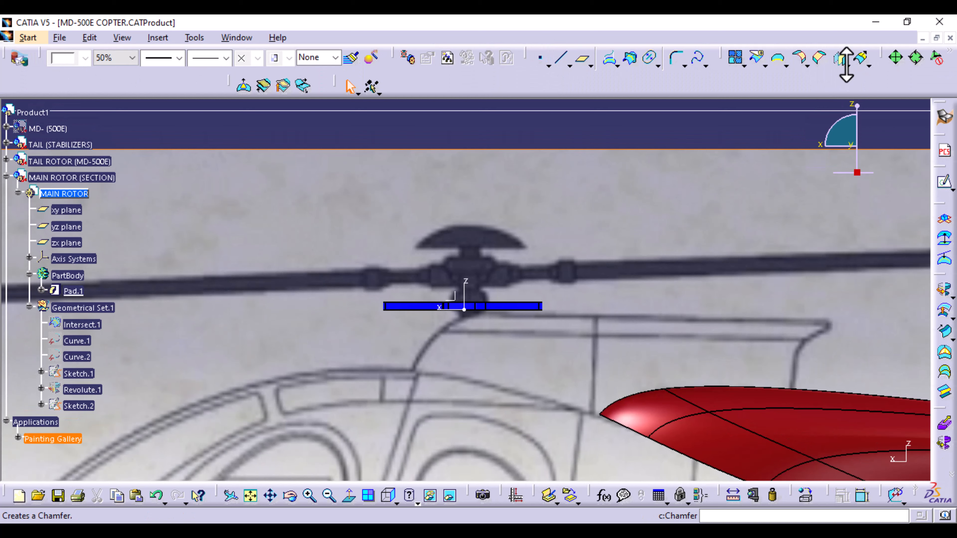
left_click(845, 63)
left_click(860, 85)
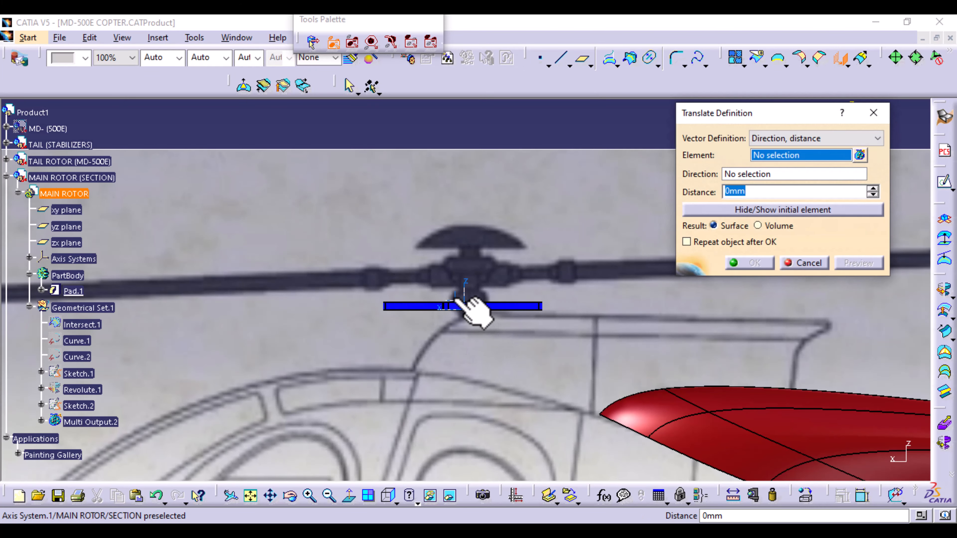
left_click(465, 308)
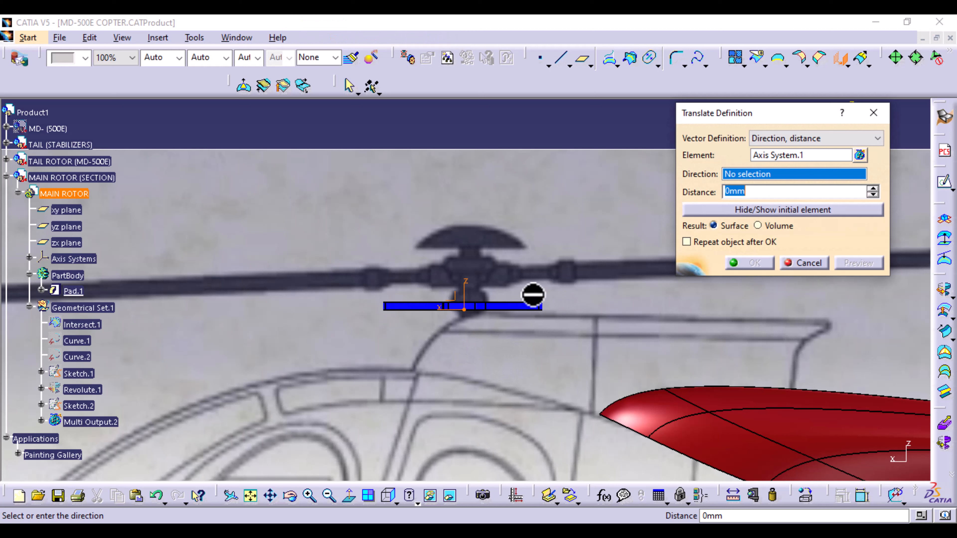
Step: Set the translation direction to the Z axis of the main rotor's axis system
left_click(469, 295)
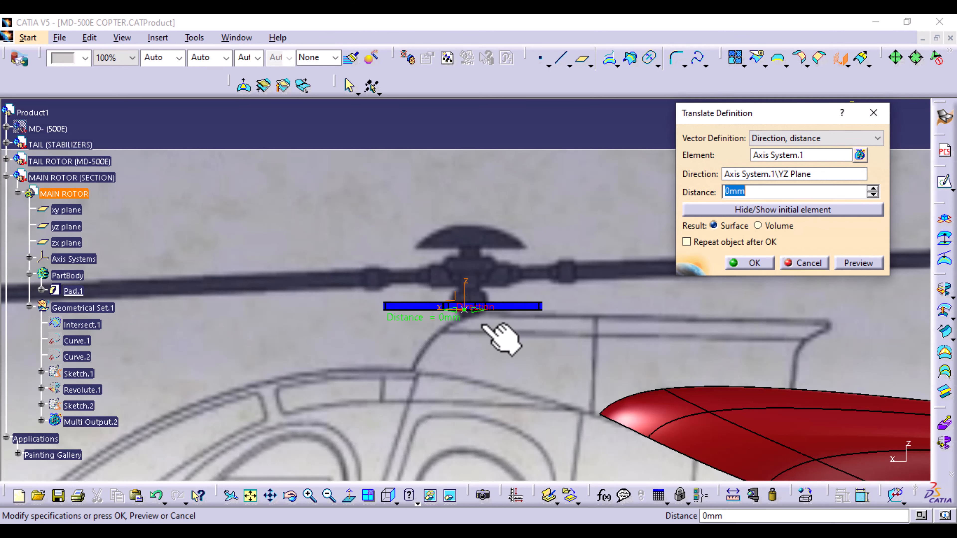
left_click(776, 175)
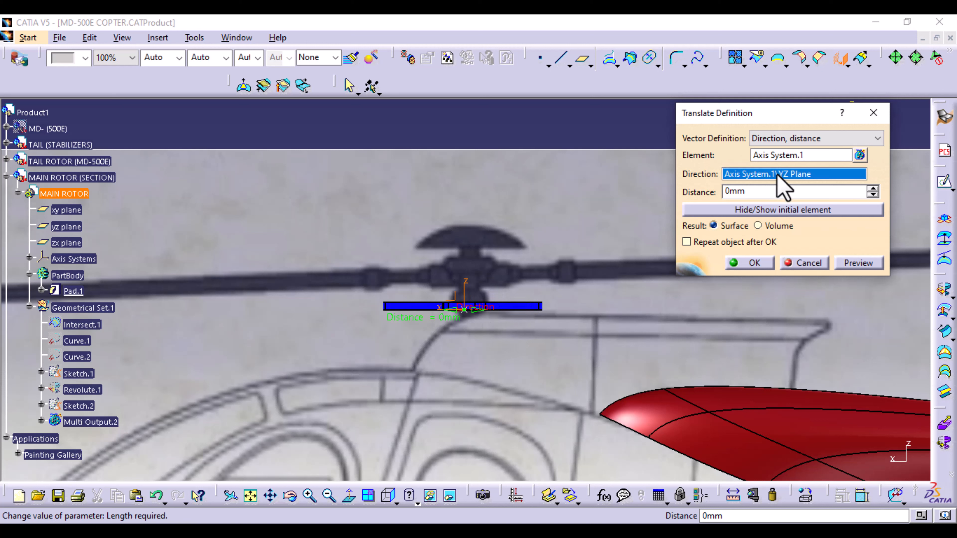
left_click(465, 291)
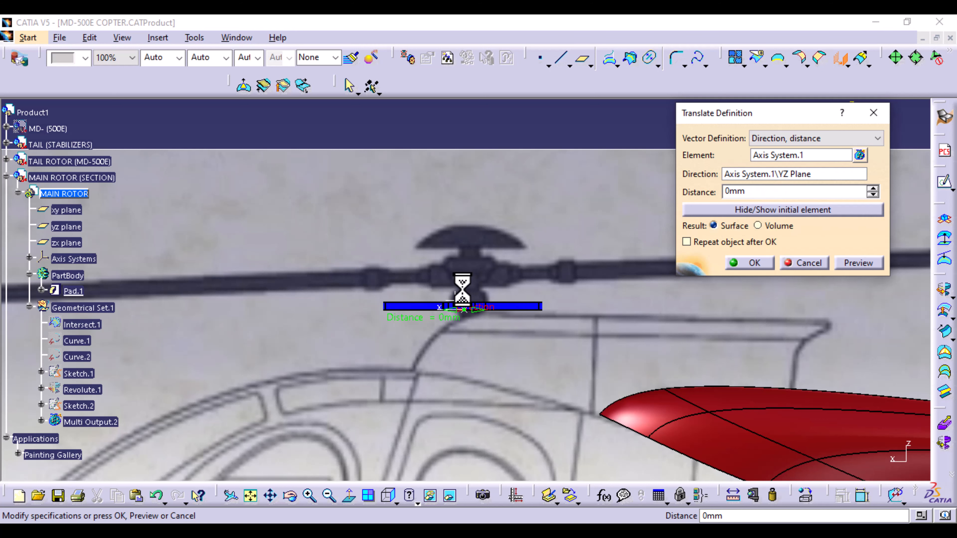
mouse_move(486, 377)
middle_mouse_down()
mouse_move(484, 294)
mouse_move(495, 231)
mouse_move(419, 359)
mouse_move(449, 385)
mouse_move(471, 385)
middle_mouse_up()
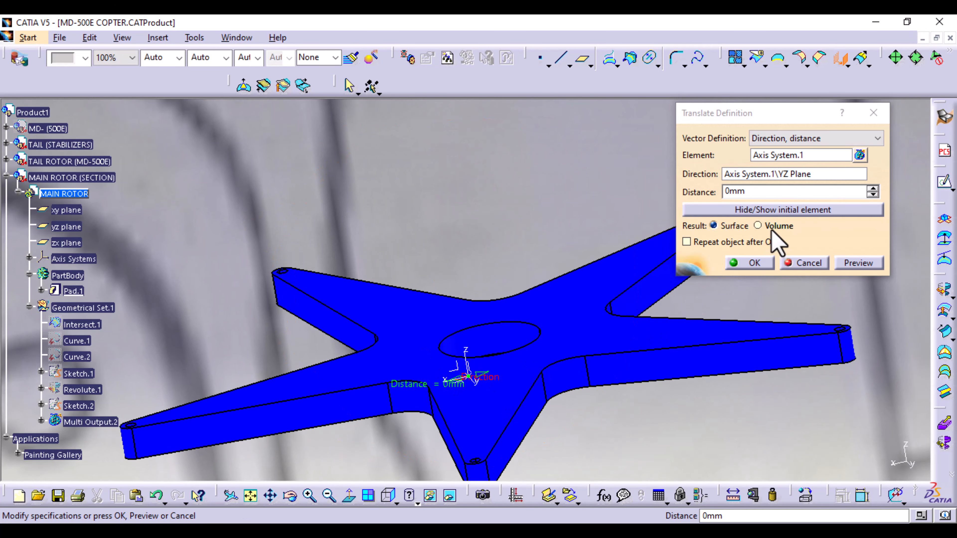
left_click(778, 174)
left_click(467, 362)
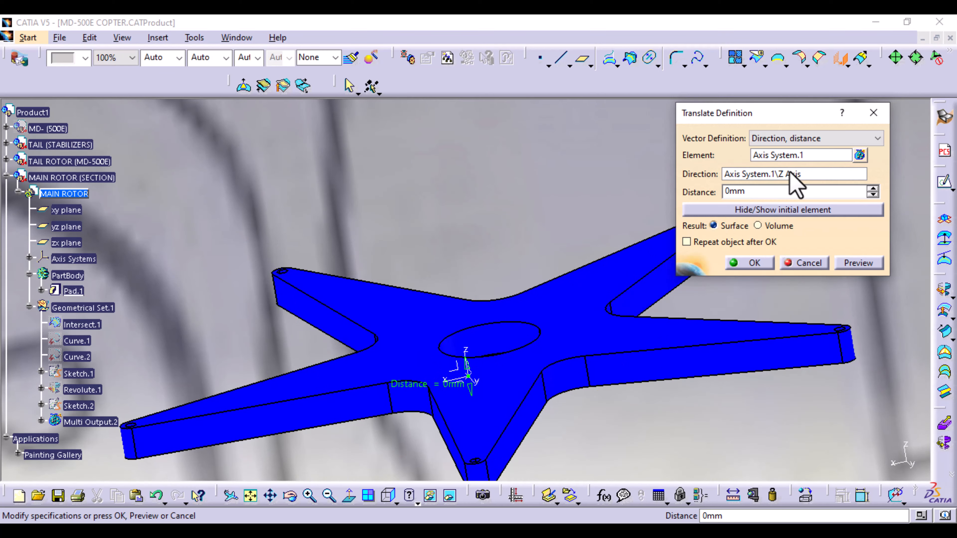
Step: Set the axis system's translation distance to 147 mm at the blueprint's hub centre in side view and complete the translation
left_click(391, 497)
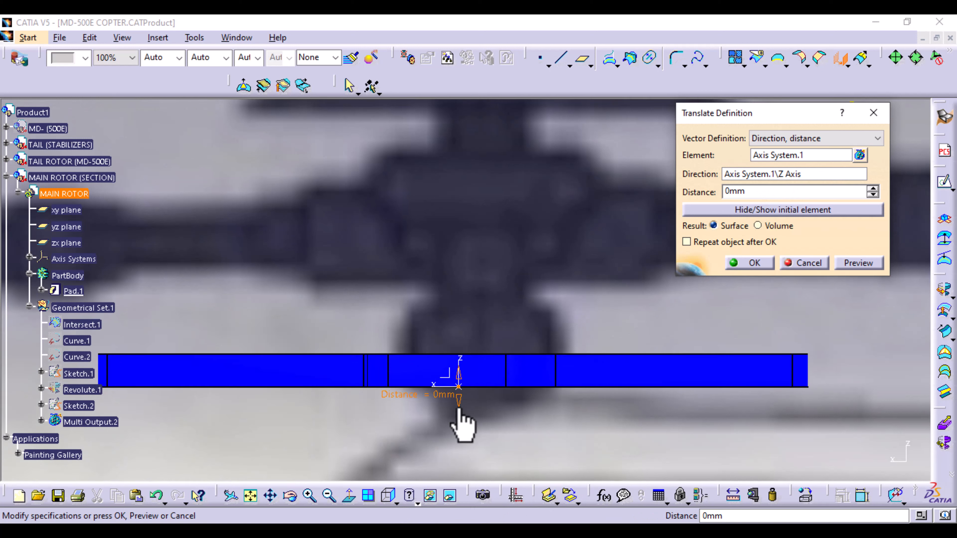
left_click_drag(459, 406, 486, 272)
middle_click_drag(513, 288, 487, 361)
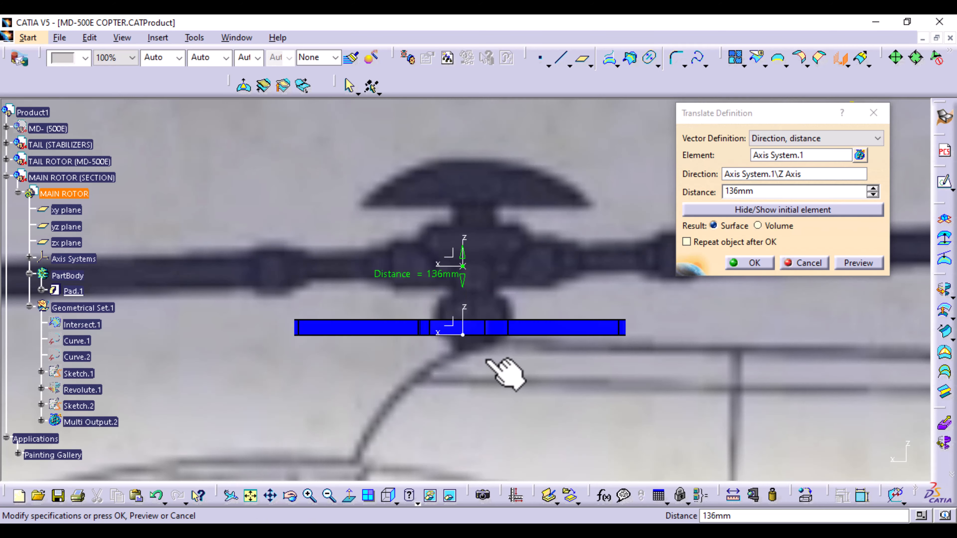
middle_click_drag(391, 400, 203, 439)
middle_click_drag(380, 428, 467, 428)
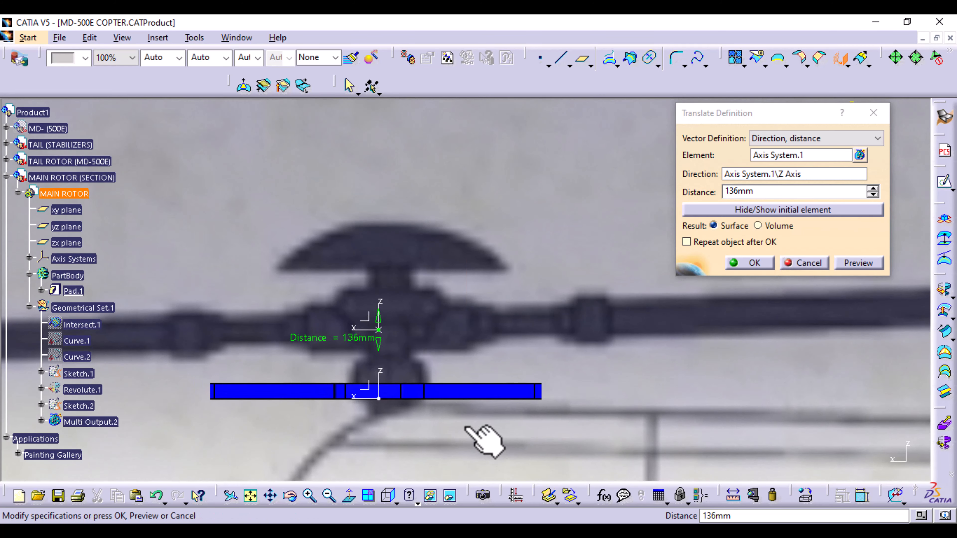
left_click_drag(381, 332, 380, 315)
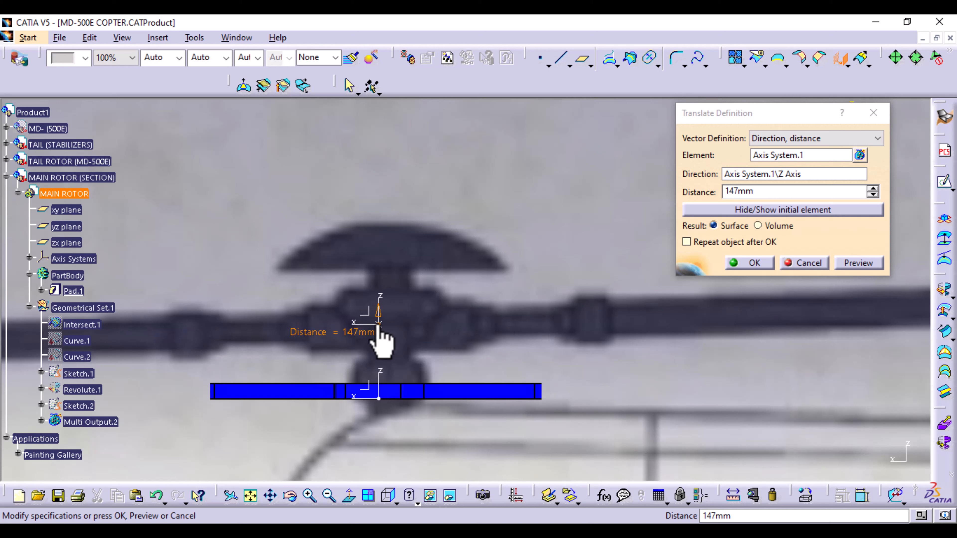
left_click(766, 262)
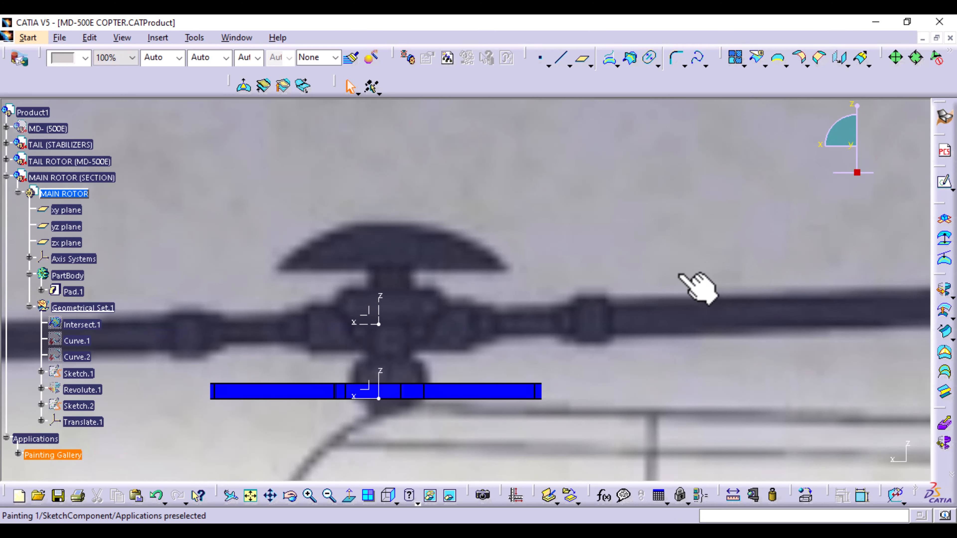
Step: Start a sketch on the XY plane of the translated axis system and project the star pad's central hole edge into it
middle_click_drag(423, 310, 384, 338)
left_click(373, 332)
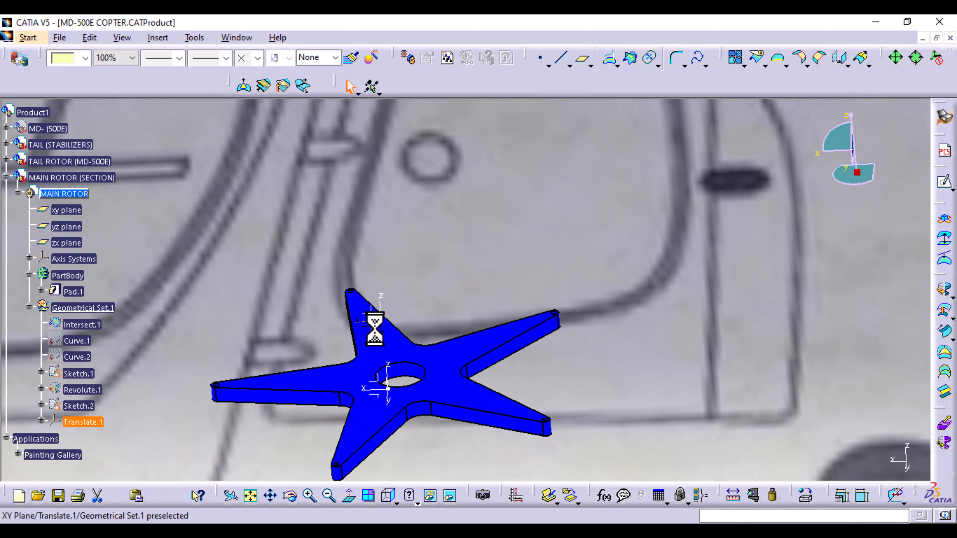
left_click(945, 185)
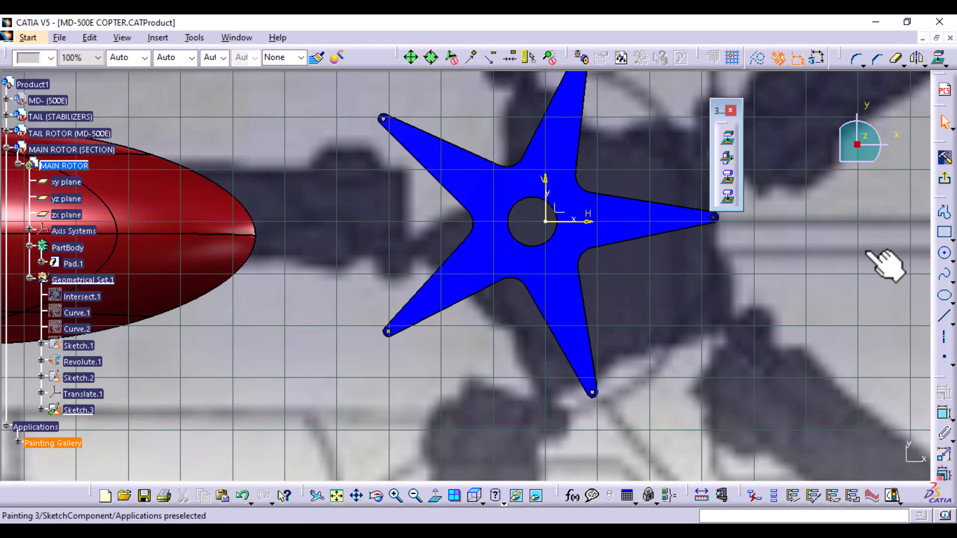
middle_click_drag(680, 300, 648, 374)
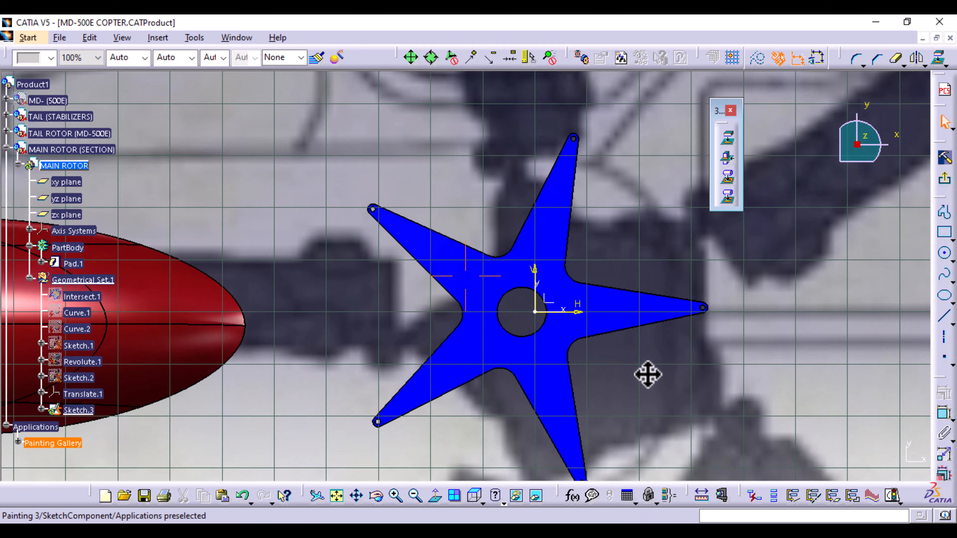
left_click(537, 333)
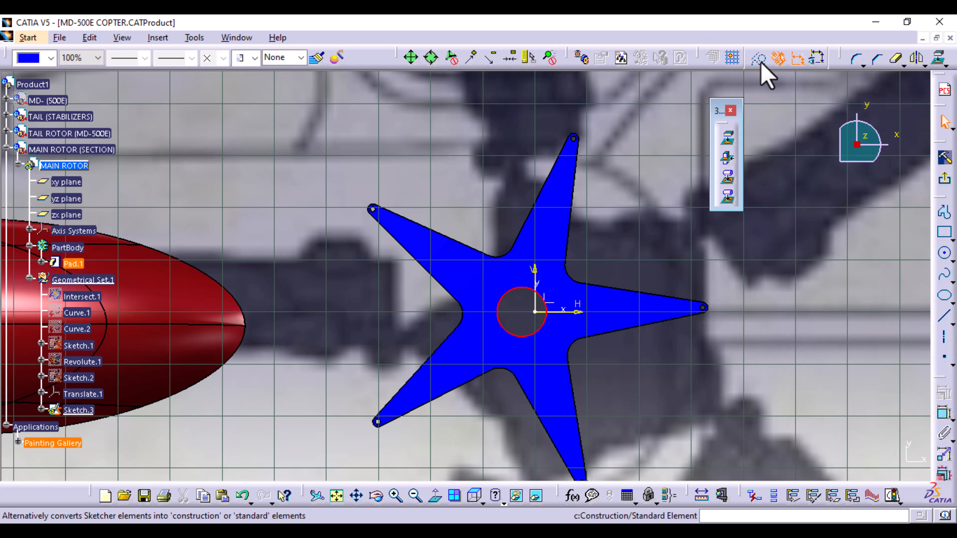
left_click(938, 59)
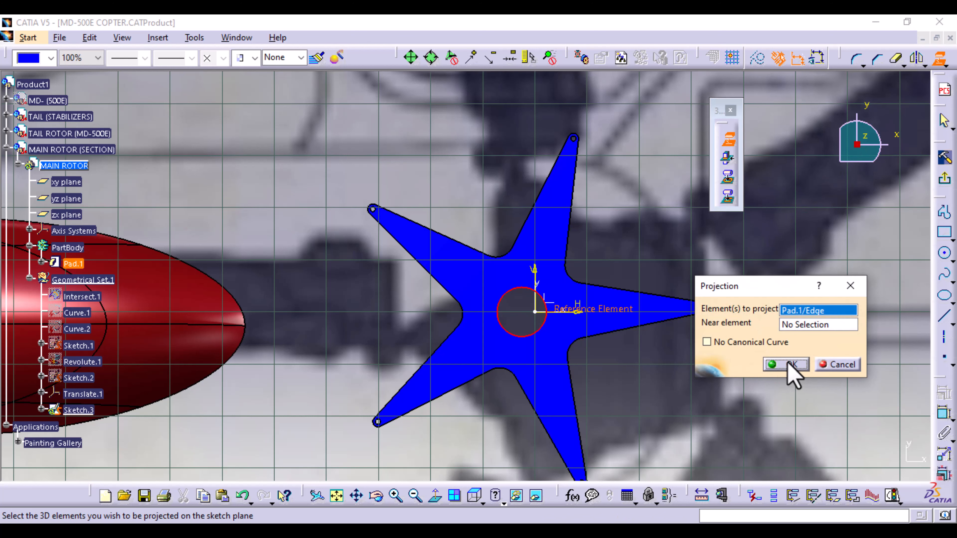
left_click(789, 365)
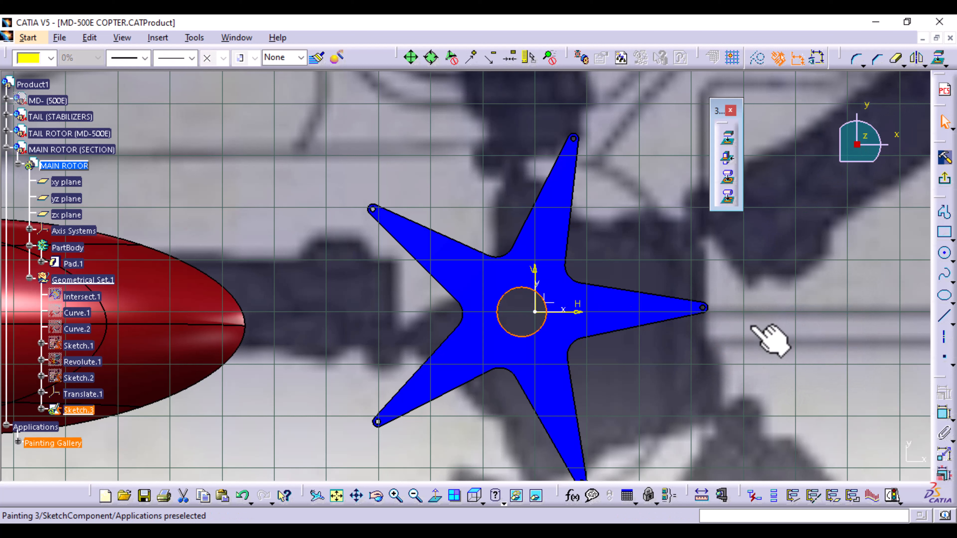
Step: Draw a larger circle concentric with the projected hole, reaching the inner corners between the star's arms, and finish the sketch
left_click(945, 256)
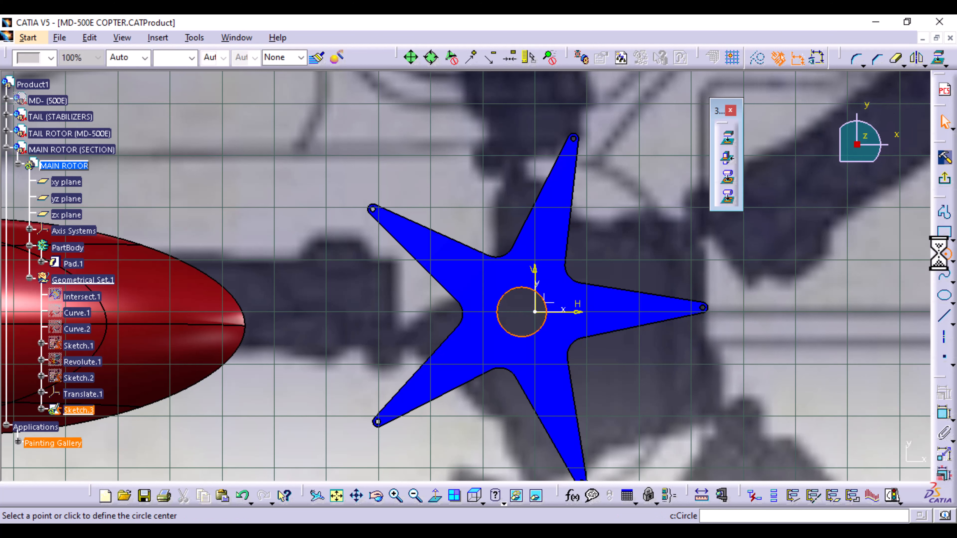
left_click(521, 311)
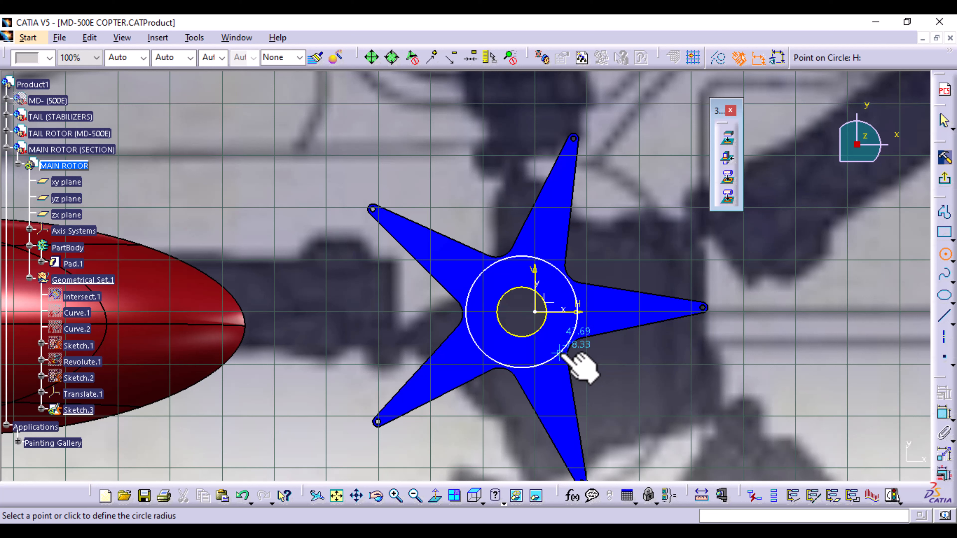
left_click(559, 352)
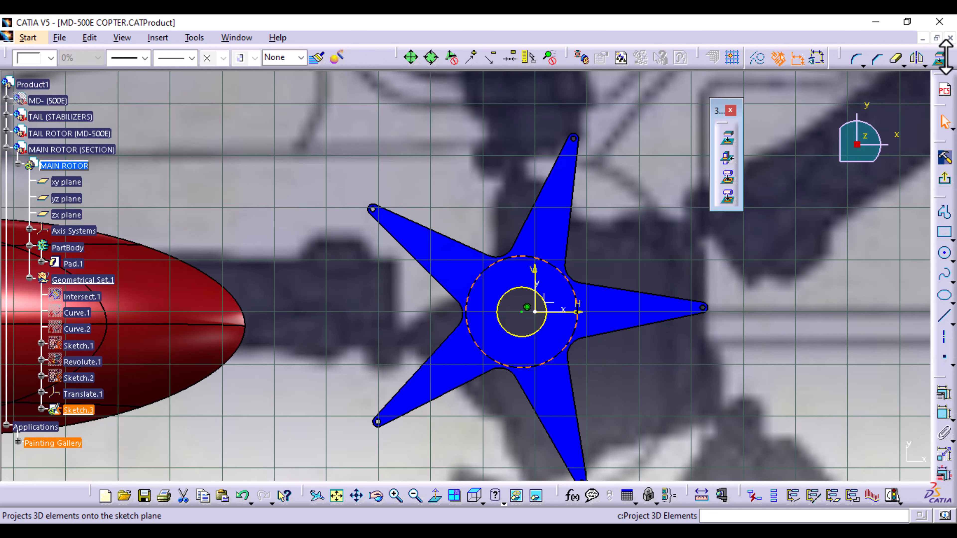
left_click(945, 178)
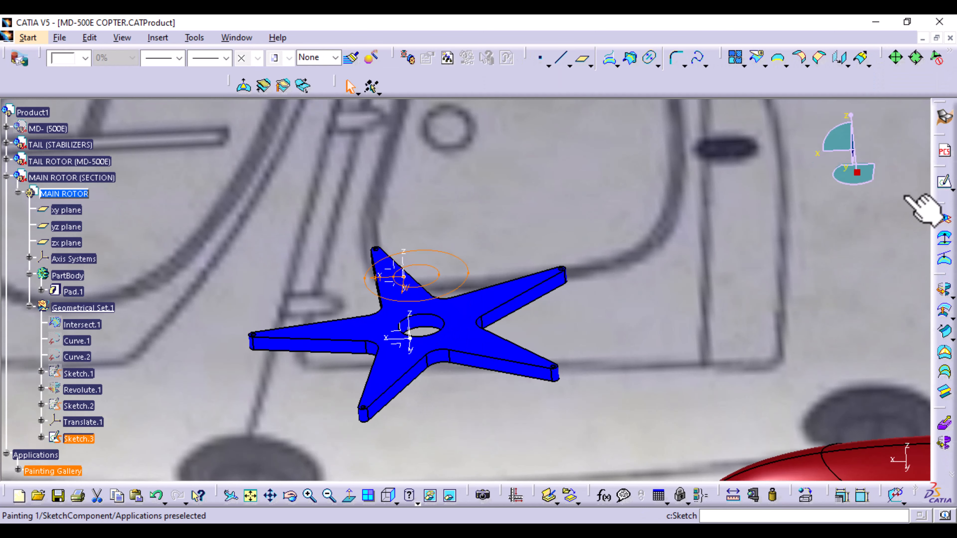
Step: In Part Design, pad the two-circle sketch with mirrored extent and a length of 59 mm to match the blueprint's hub height
left_click(387, 497)
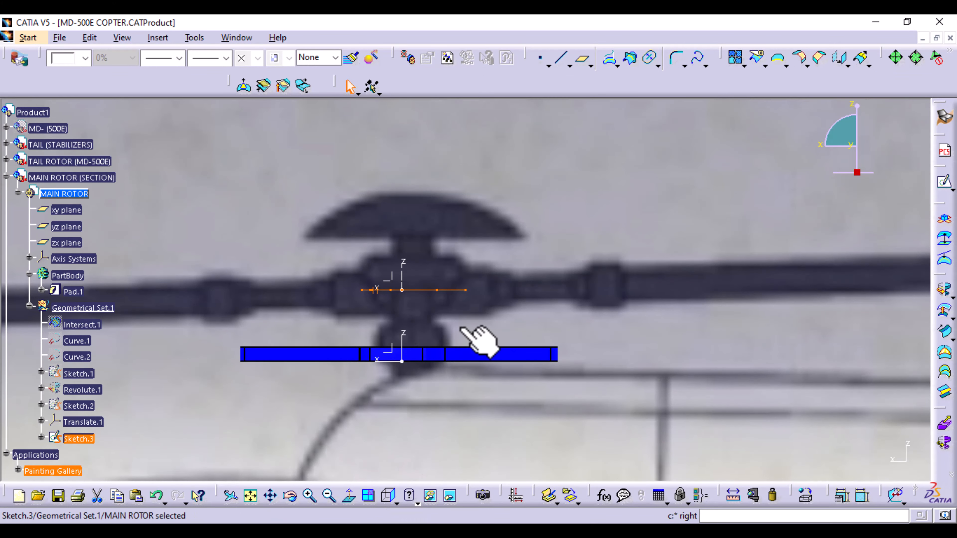
left_click(28, 37)
mouse_move(72, 115)
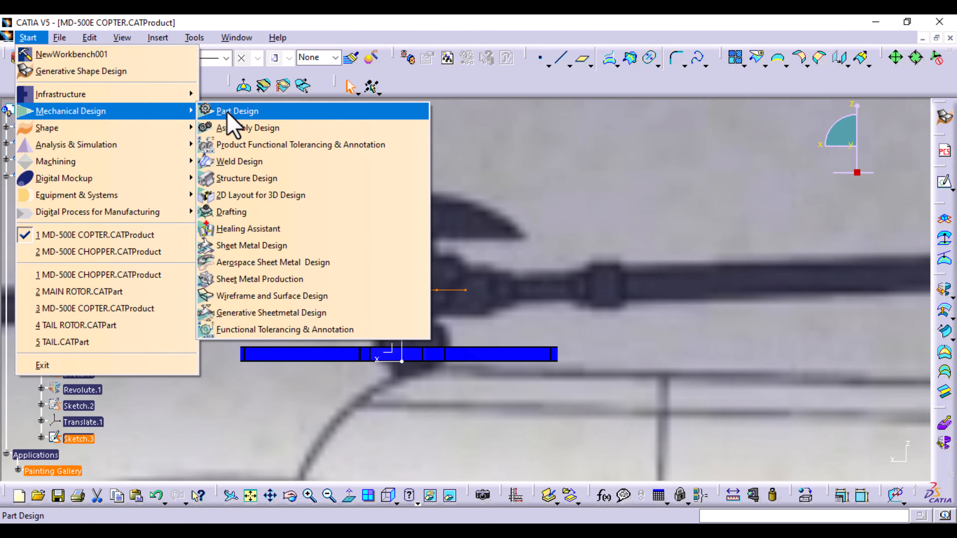
left_click(228, 112)
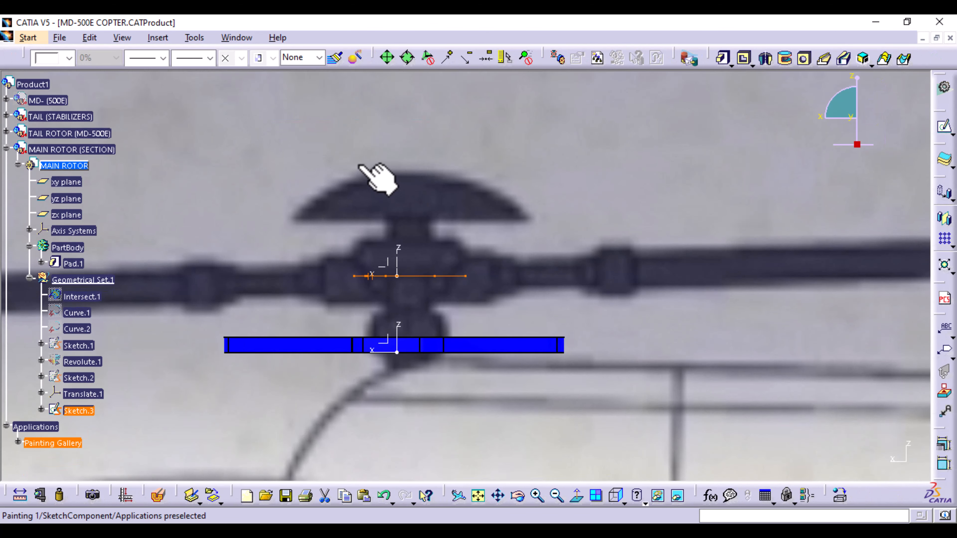
middle_click_drag(361, 166, 392, 196)
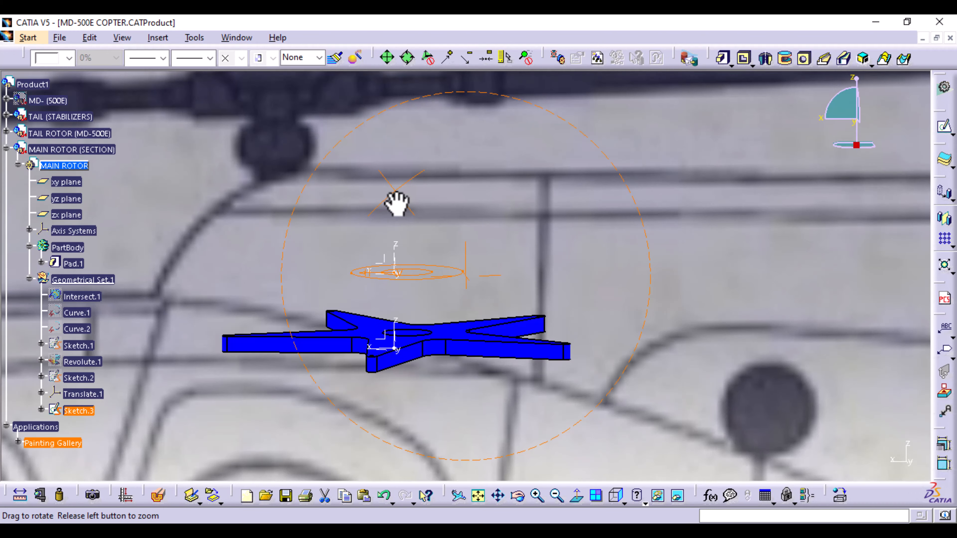
left_click(725, 58)
left_click(582, 307)
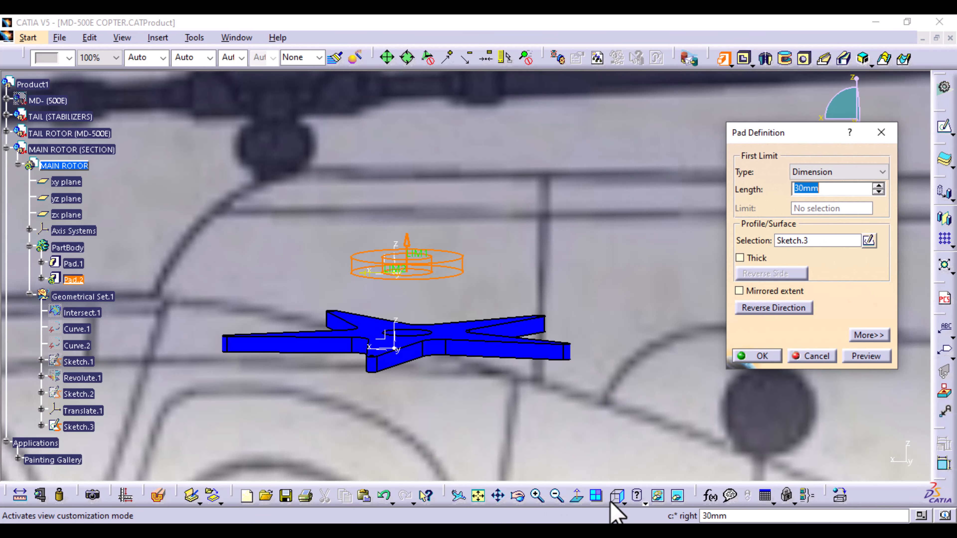
left_click(617, 496)
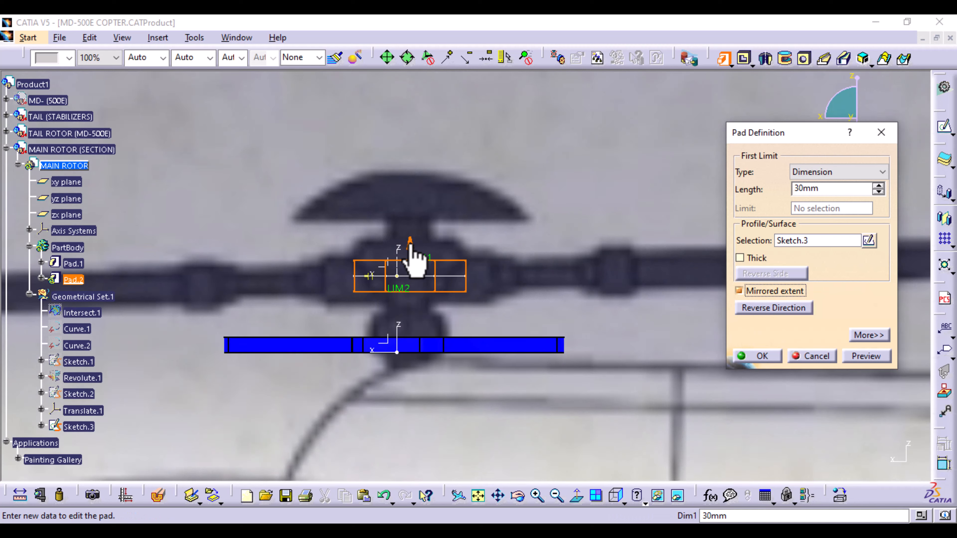
left_click(412, 244)
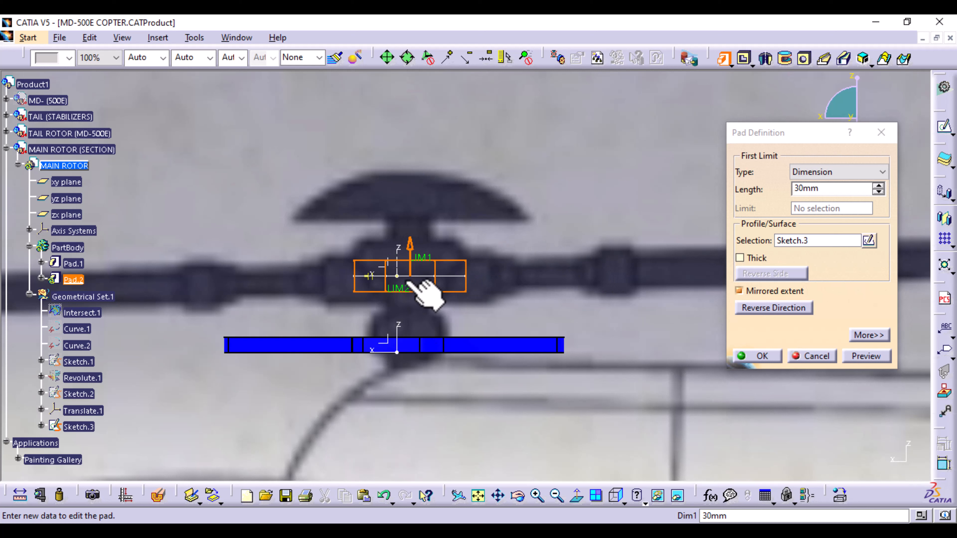
left_click_drag(425, 258, 429, 244)
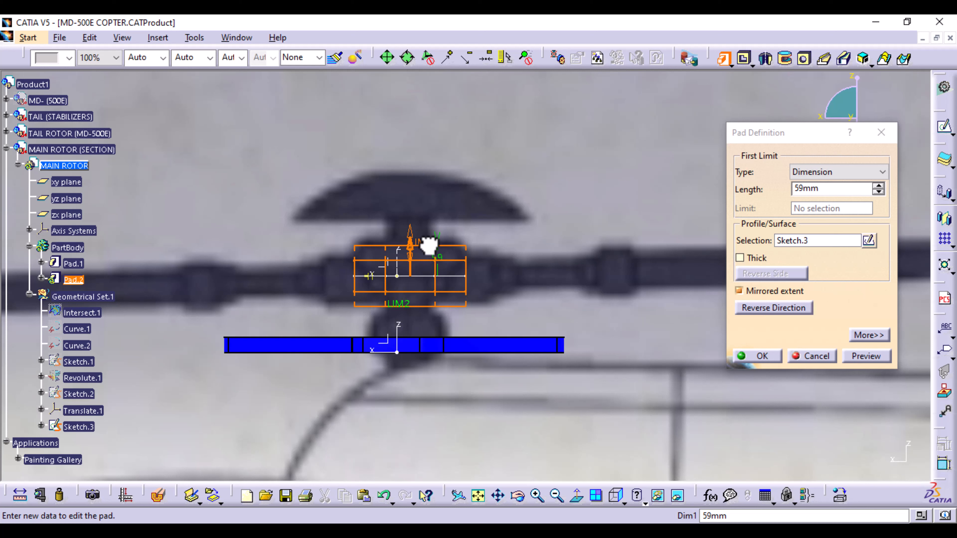
left_click(764, 357)
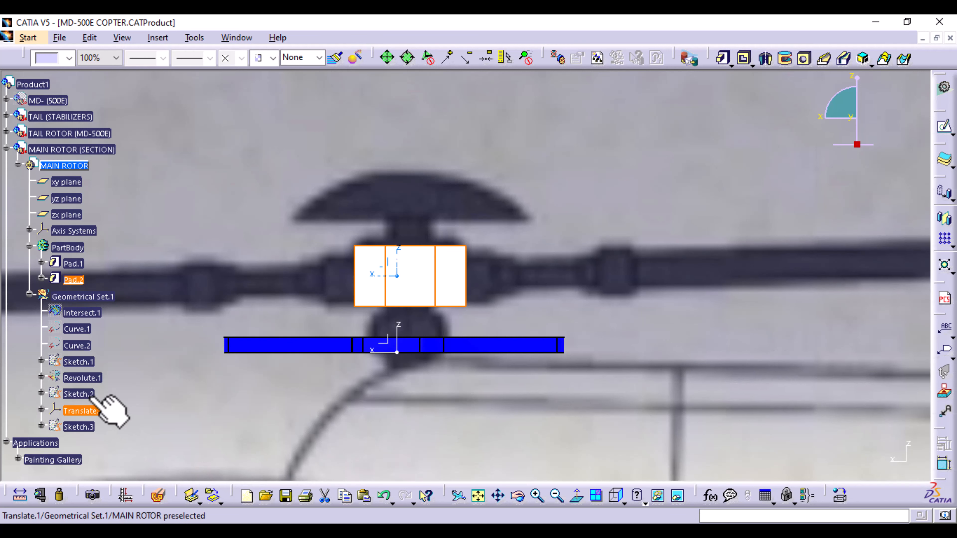
Step: Colour the hub ring pad red, replace that colour with yellow and view the part at an angle
left_click(76, 280)
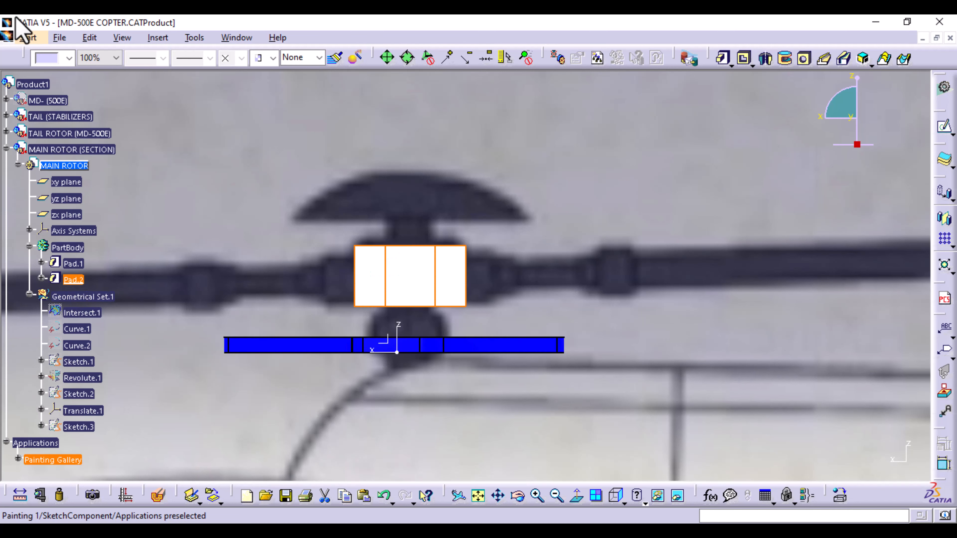
left_click(70, 58)
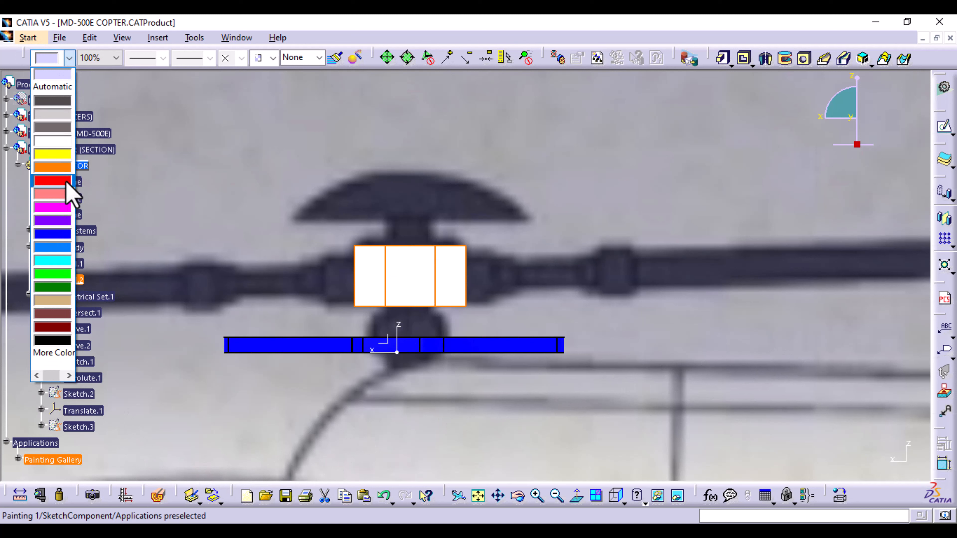
left_click(67, 182)
left_click(69, 58)
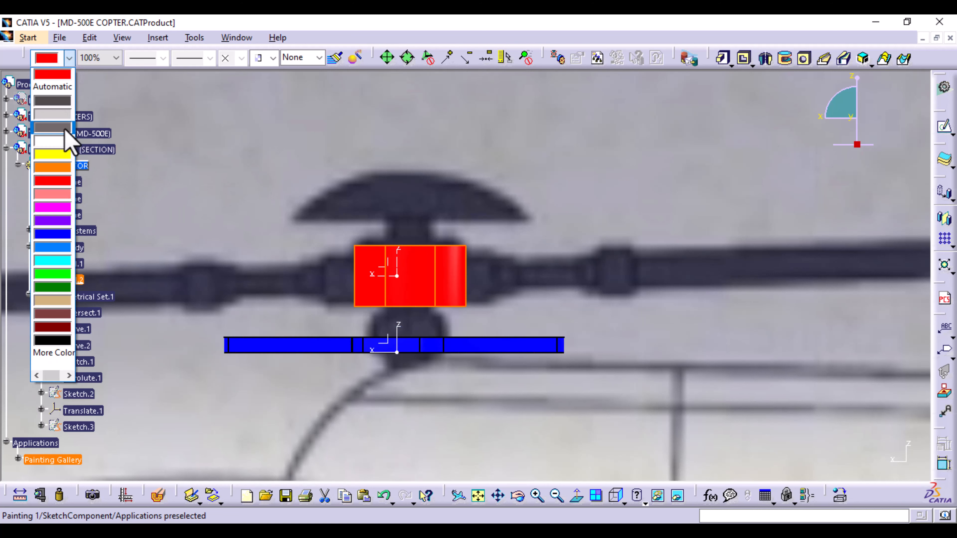
left_click(60, 156)
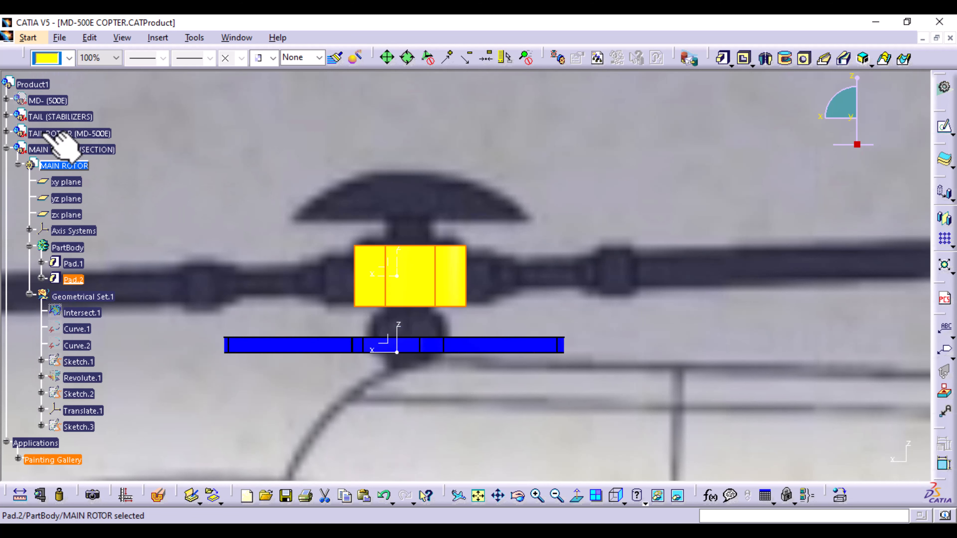
left_click(69, 58)
left_click(67, 61)
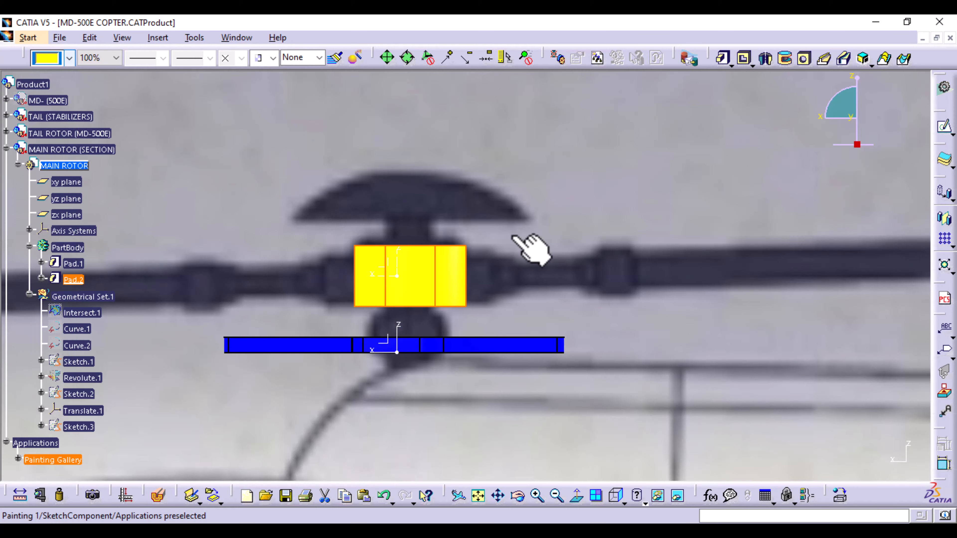
left_click(605, 213)
mouse_move(480, 178)
middle_mouse_down()
mouse_move(466, 302)
mouse_move(483, 229)
mouse_move(461, 262)
middle_mouse_up()
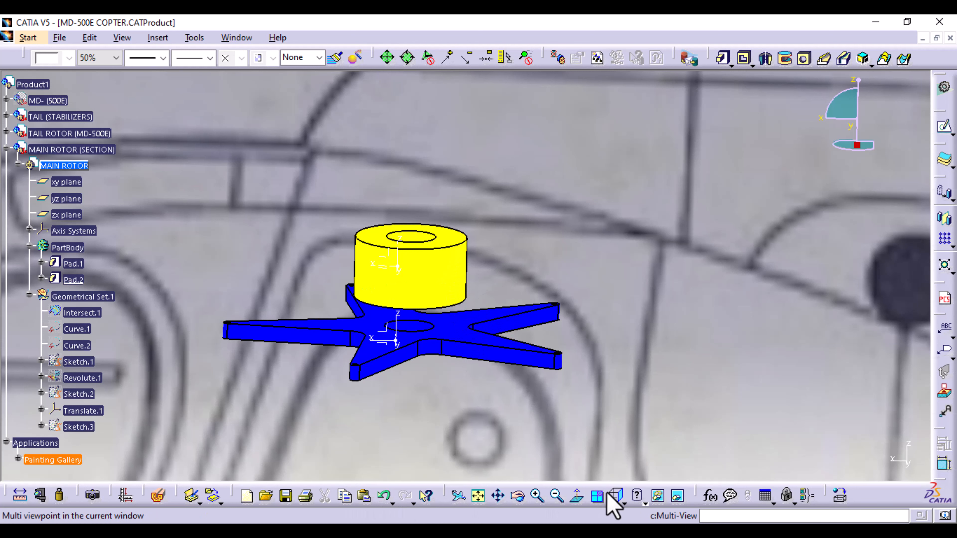
Step: Start a sketch on the YZ plane of the translated axis system at the centre of the yellow hub ring
left_click(616, 498)
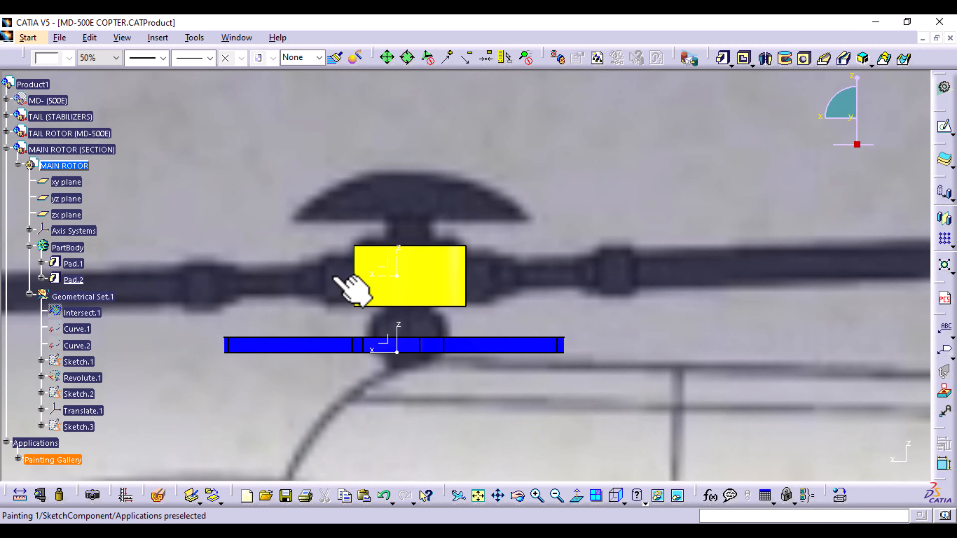
middle_click_drag(380, 284, 437, 328)
left_click(400, 271)
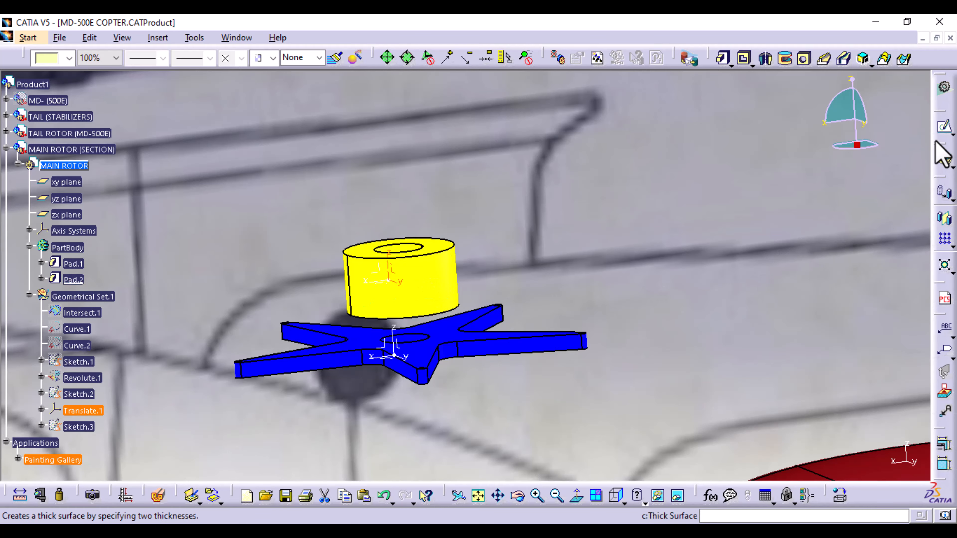
left_click(944, 128)
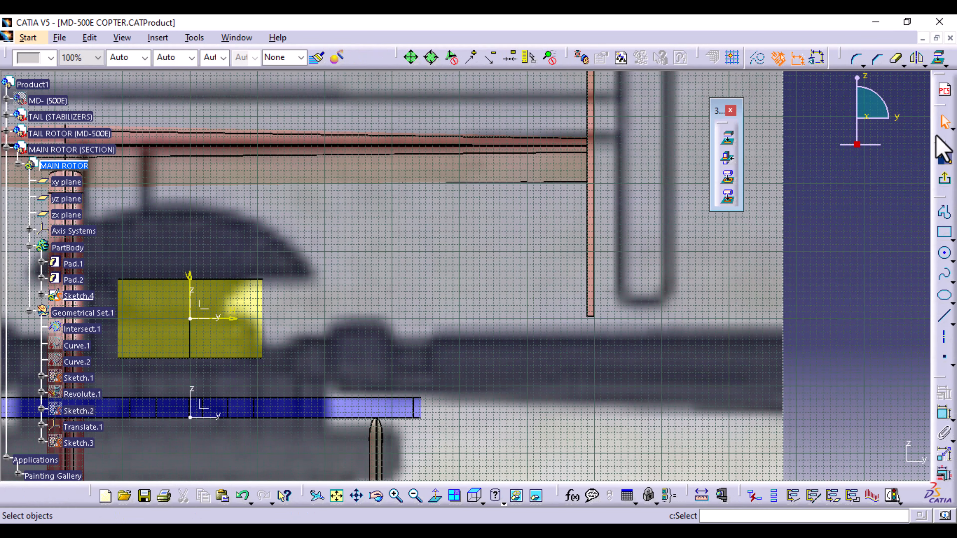
mouse_move(516, 357)
middle_mouse_down()
mouse_move(569, 297)
mouse_move(748, 277)
middle_mouse_up()
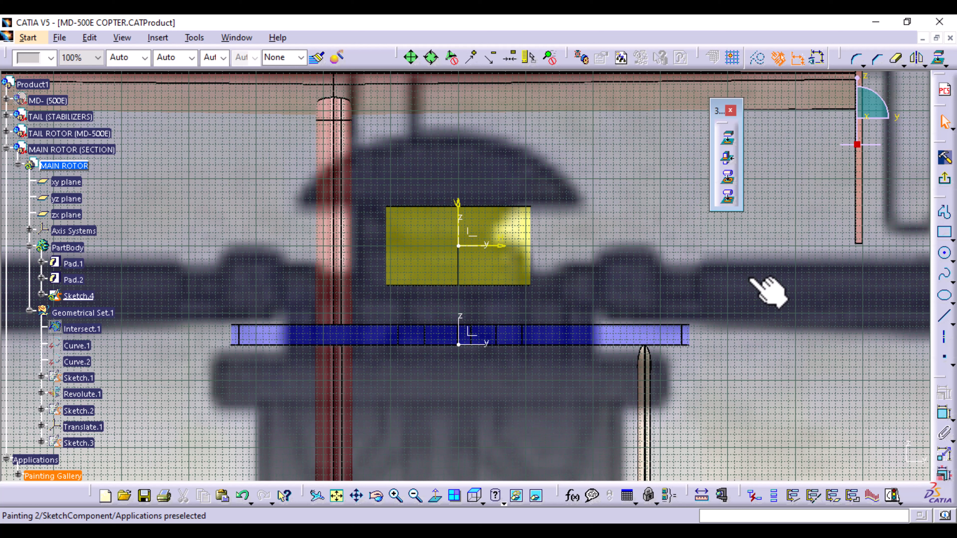
Step: Draw a circle centred on the sketch origin, slightly smaller than the hub ring's height, and finish the sketch
left_click(945, 255)
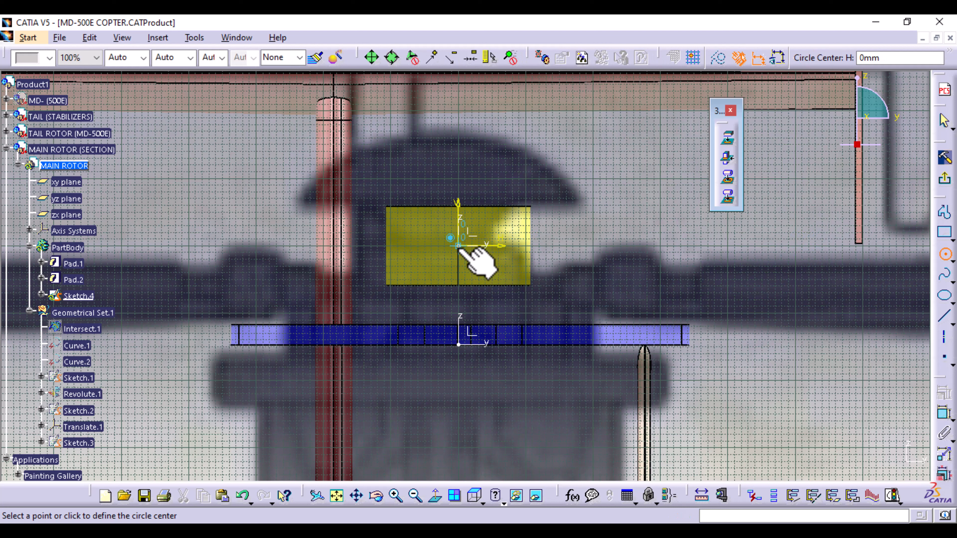
left_click(459, 247)
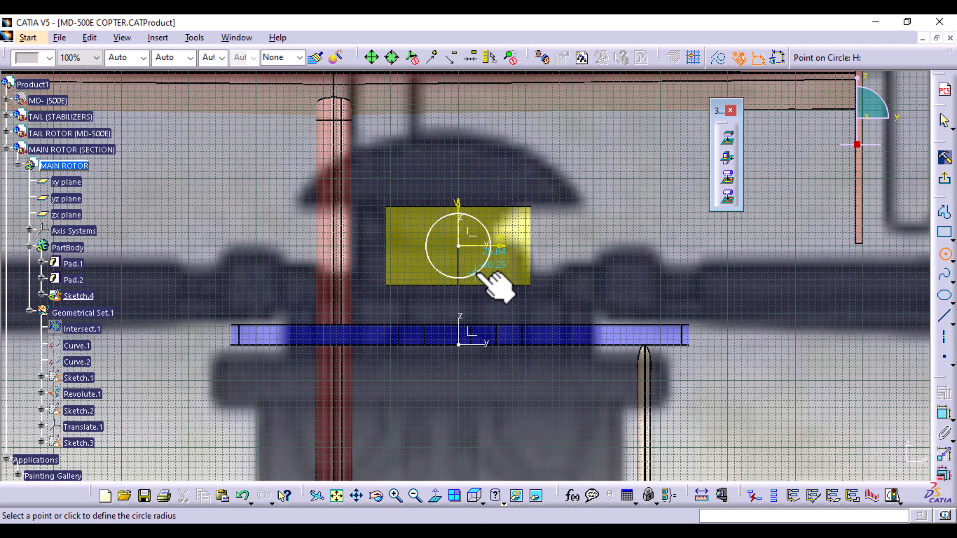
left_click(476, 274)
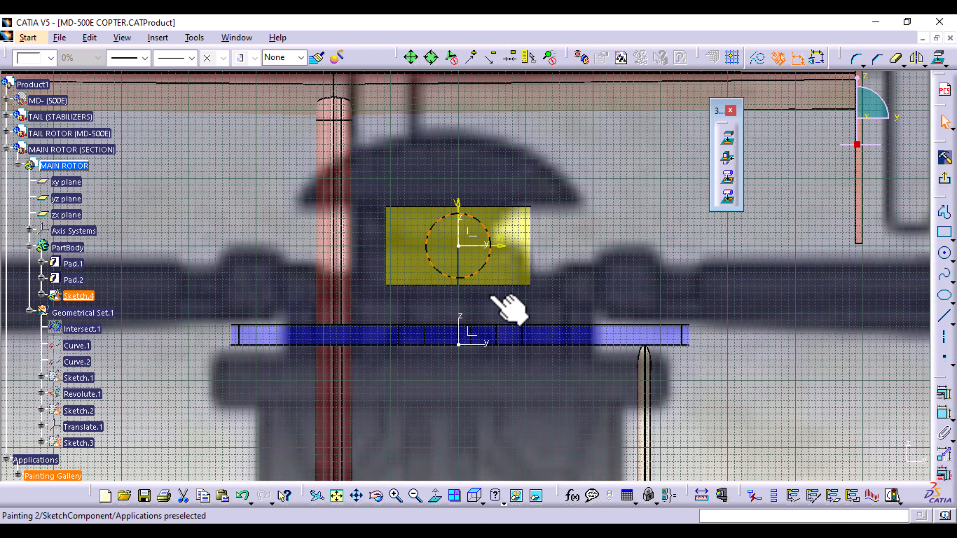
left_click(945, 178)
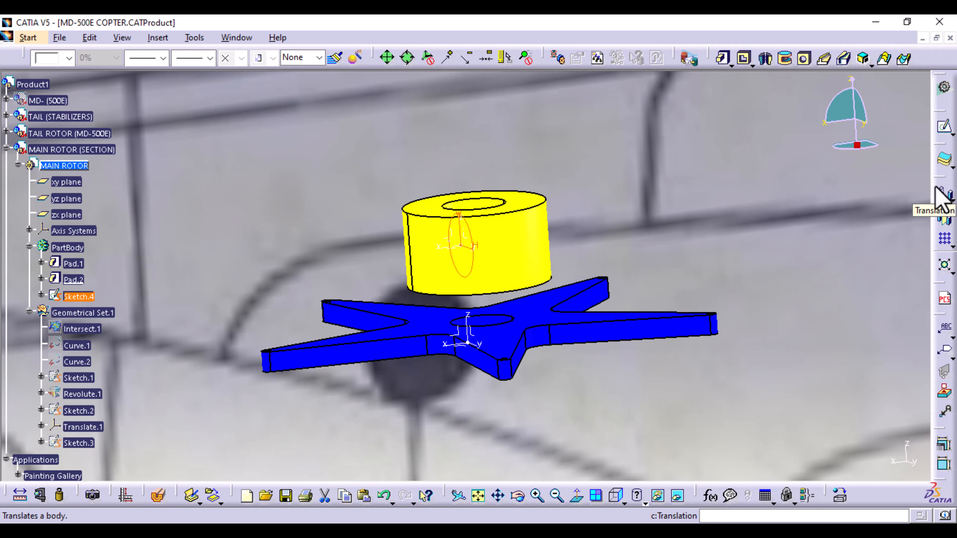
Step: Start a pad of the circle sketch, reverse its direction and extend the first limit to 123 mm, just inside the ring's outer wall
left_click(614, 499)
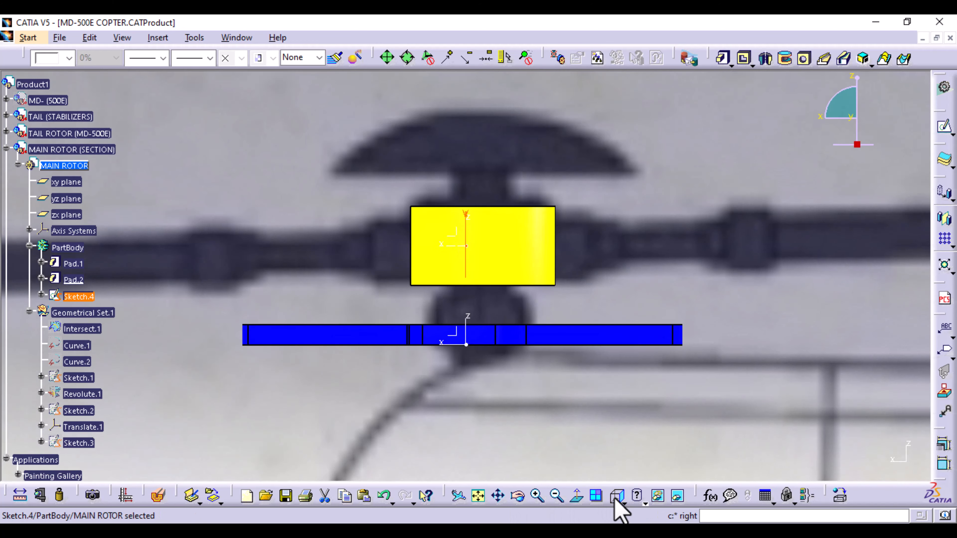
middle_click_drag(635, 316, 554, 314)
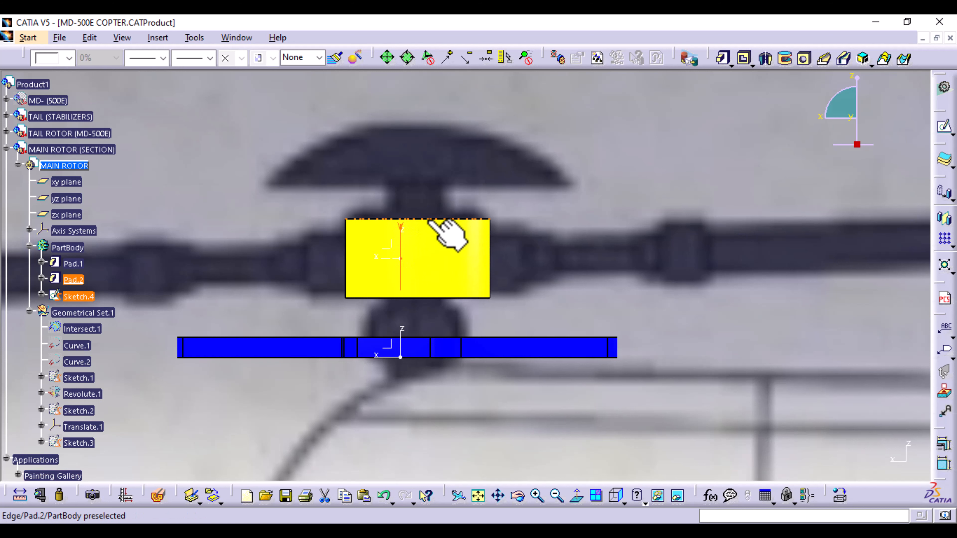
left_click(419, 230)
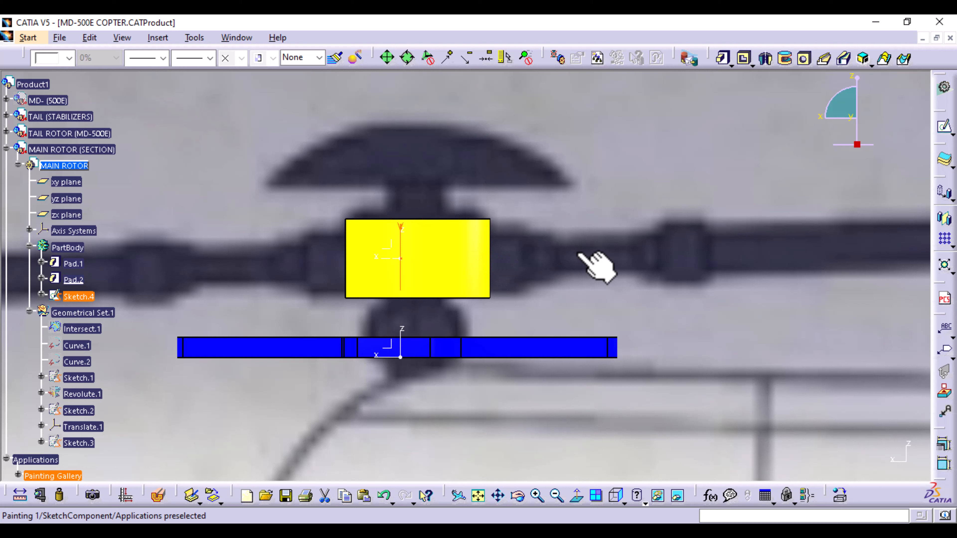
left_click(724, 60)
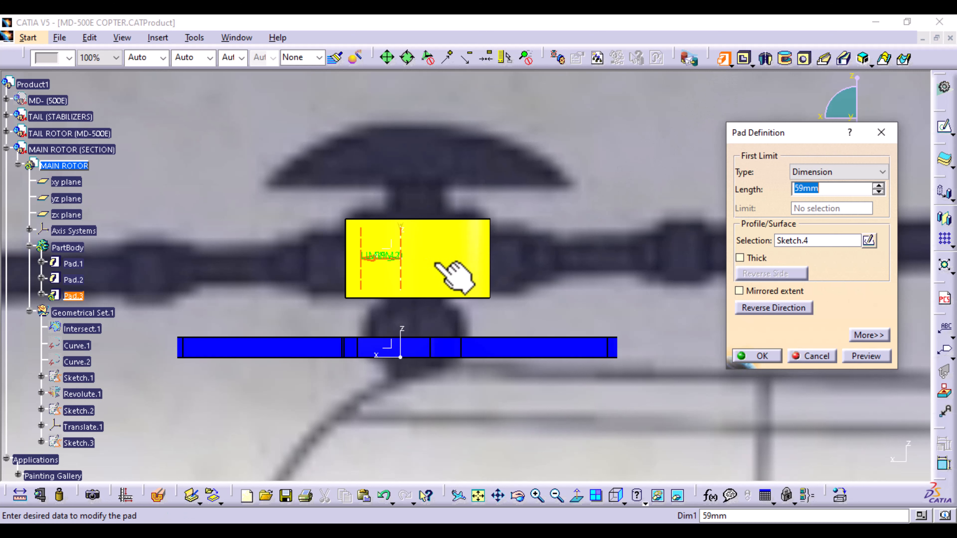
left_click(752, 309)
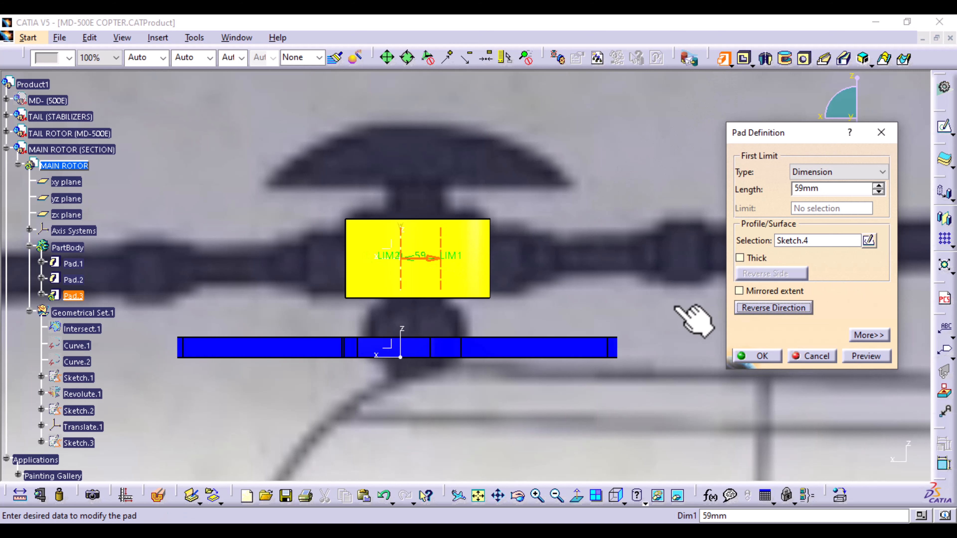
middle_click_drag(453, 368, 455, 288)
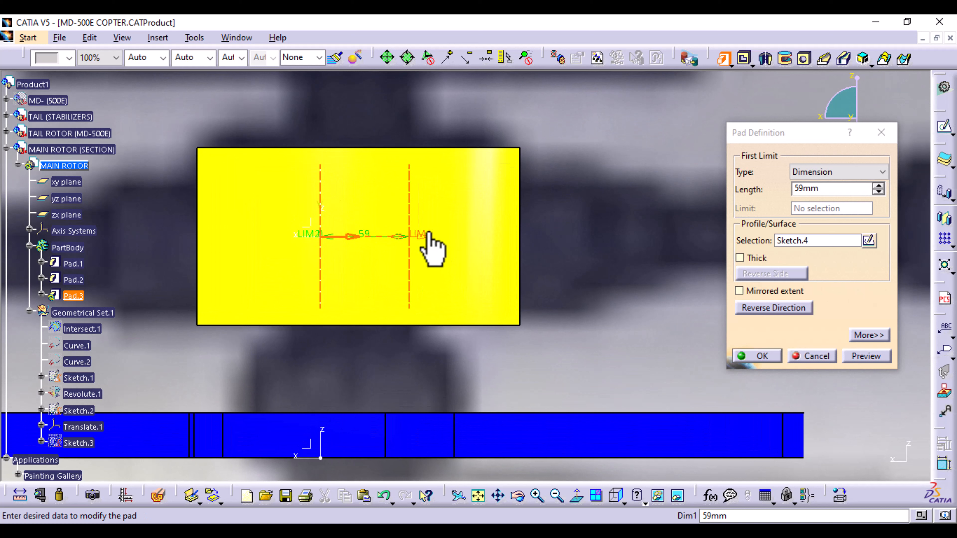
left_click_drag(425, 236, 520, 250)
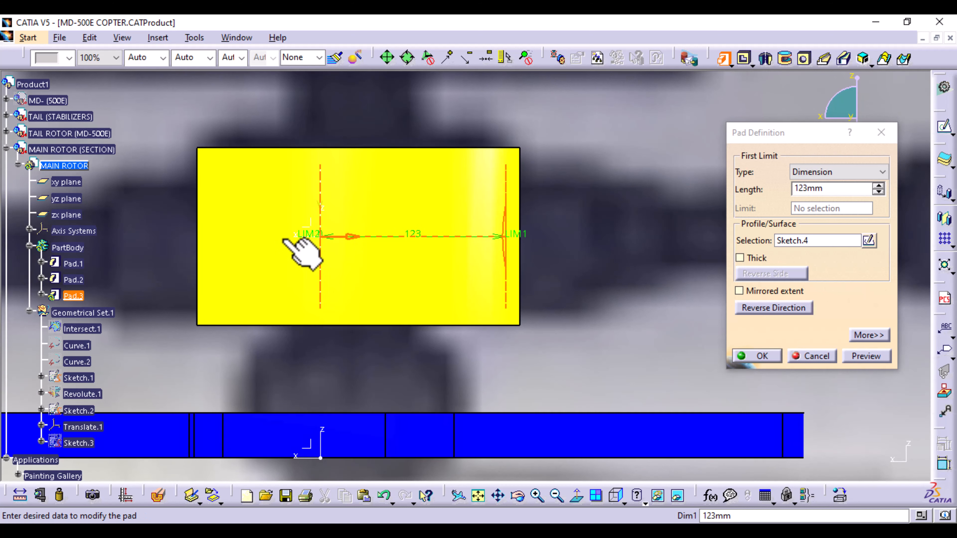
Step: Set the circle pad's second limit to -191 mm so the stub ends at the blueprint's hub step, and create the pad
left_click_drag(313, 249, 637, 265)
middle_click_drag(647, 300, 631, 357, "ctrl")
middle_click_drag(609, 314, 545, 327)
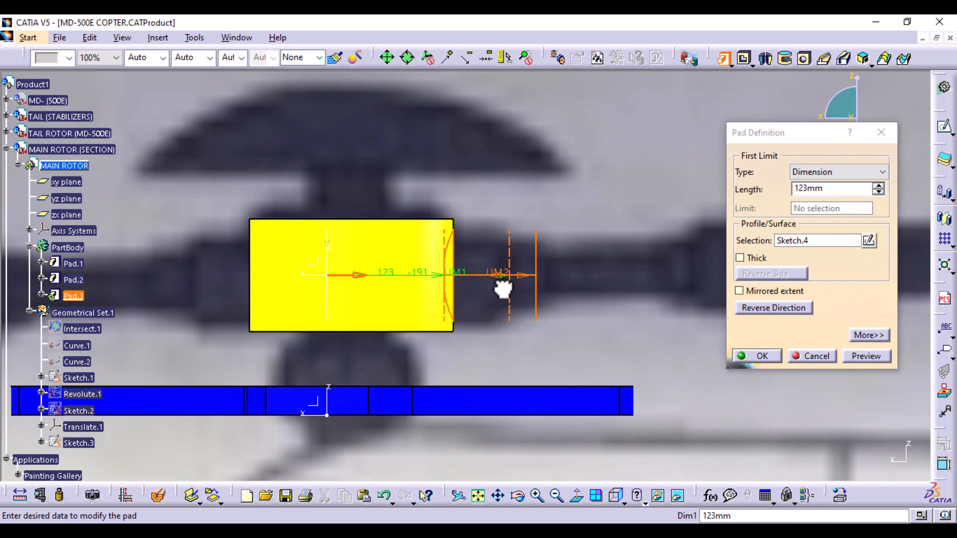
mouse_move(562, 348)
middle_mouse_down("ctrl")
mouse_move(555, 331)
mouse_move(560, 353)
middle_mouse_up("ctrl")
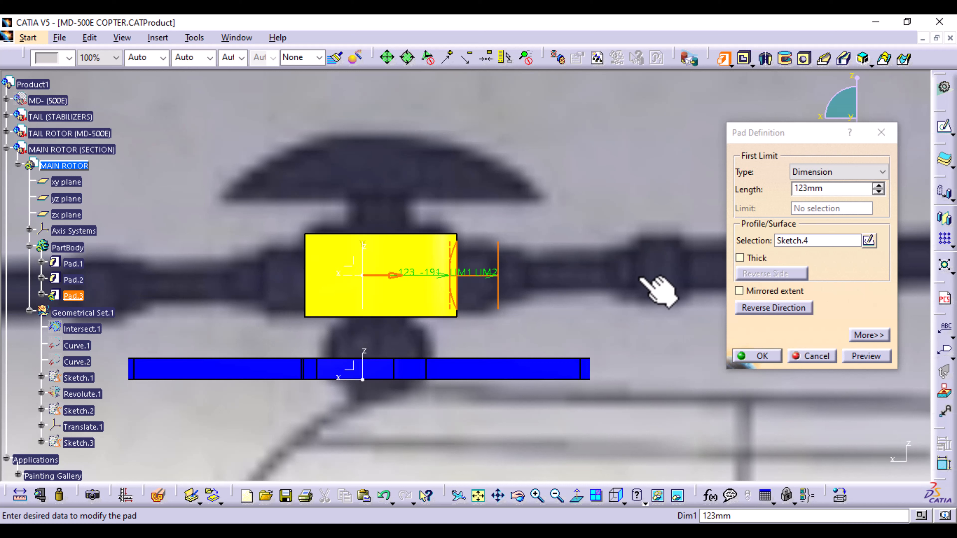
left_click(865, 356)
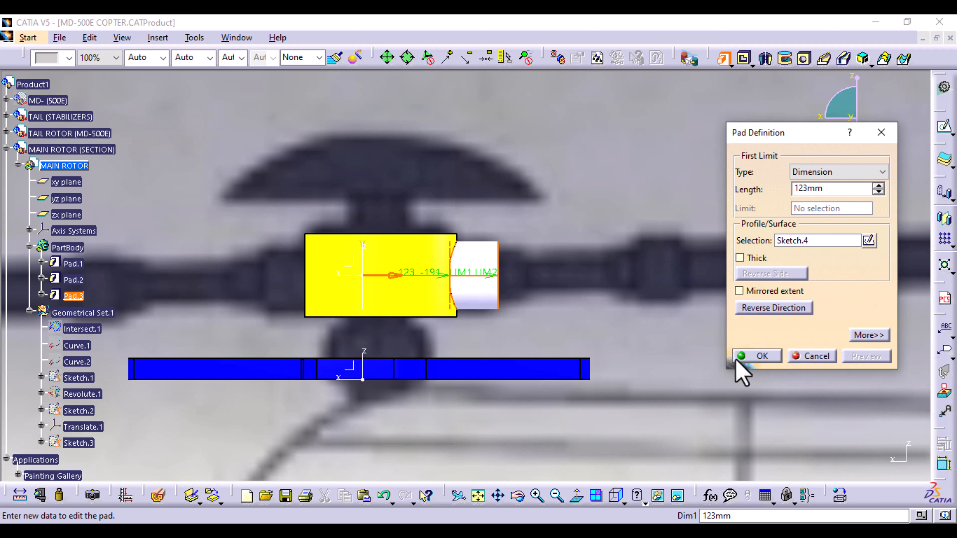
left_click(760, 357)
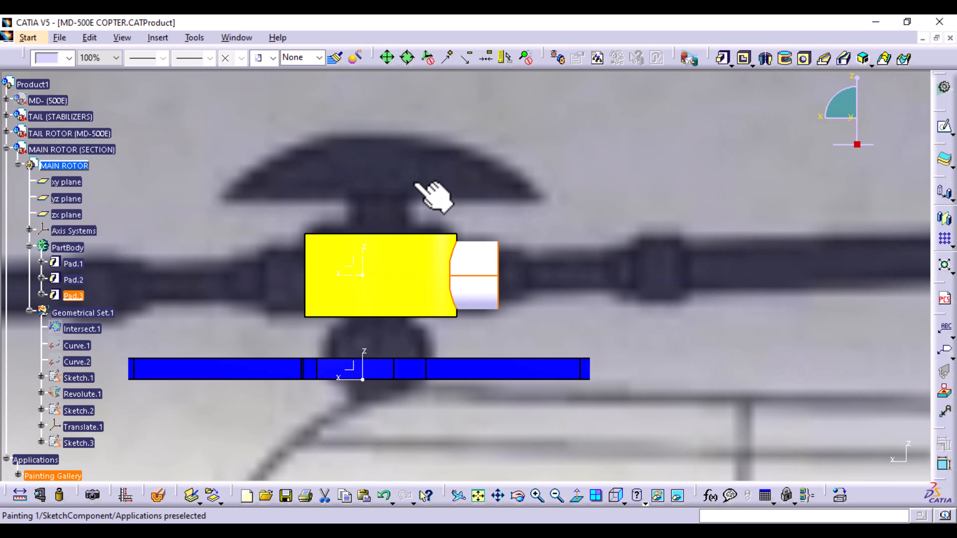
Step: Colour the cylindrical stub pad on the hub ring salmon pink and view the part at an angle
middle_click_drag(434, 197, 415, 248)
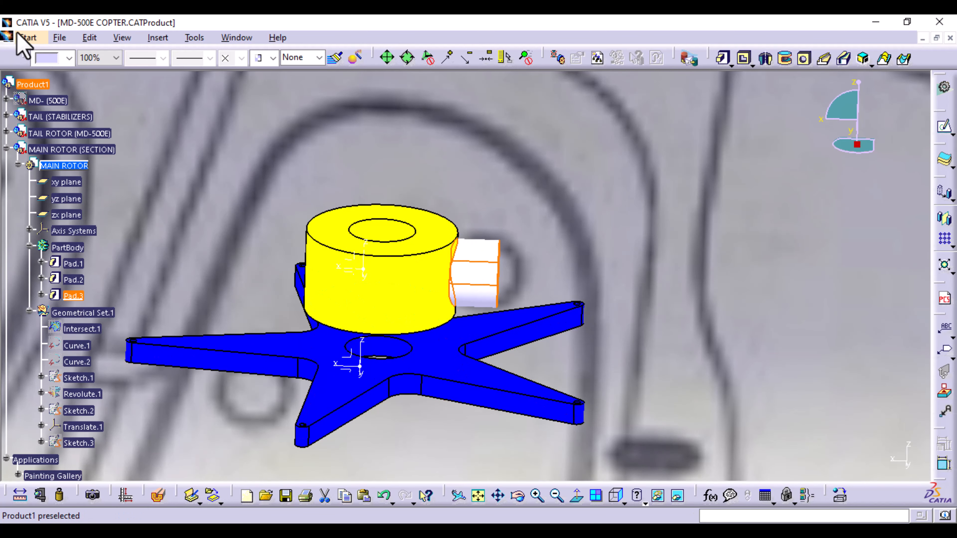
left_click(70, 58)
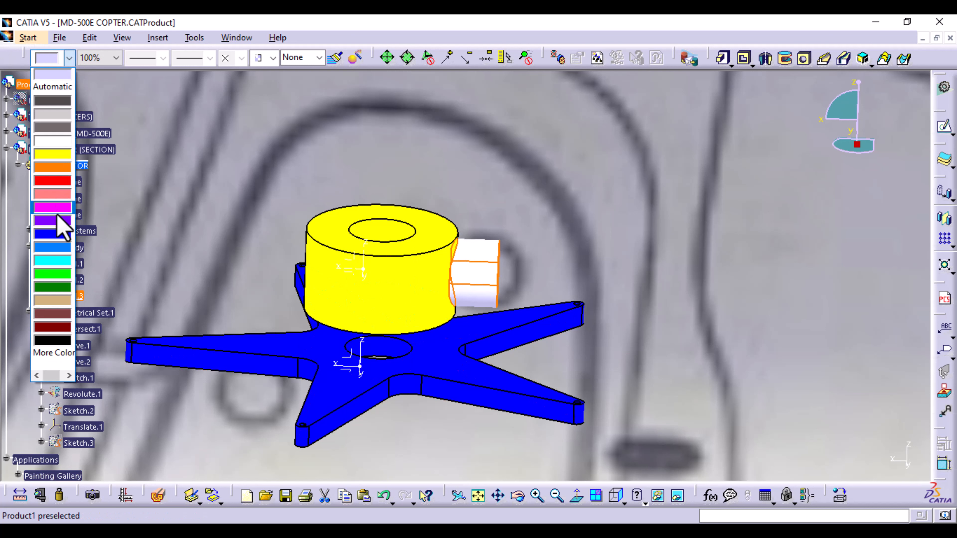
left_click(57, 196)
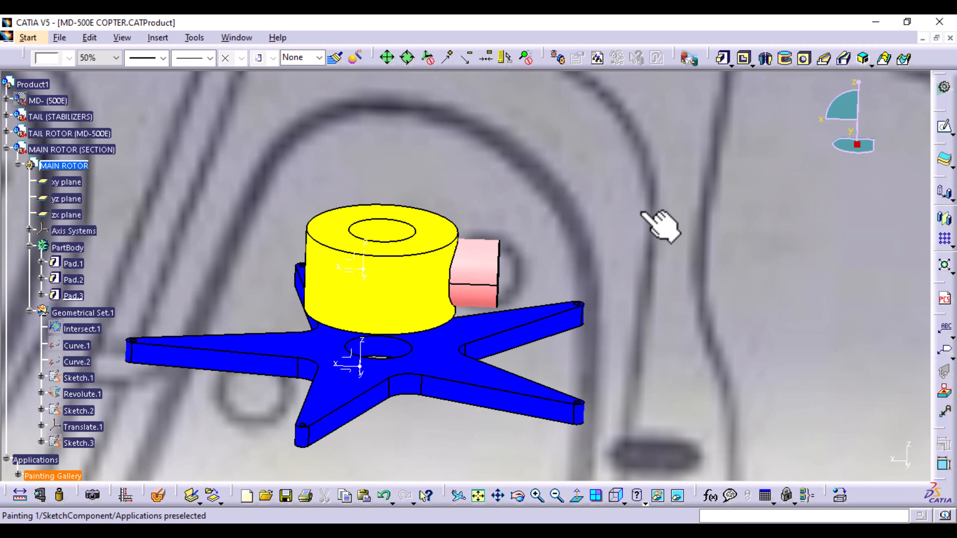
middle_click_drag(561, 175, 566, 224)
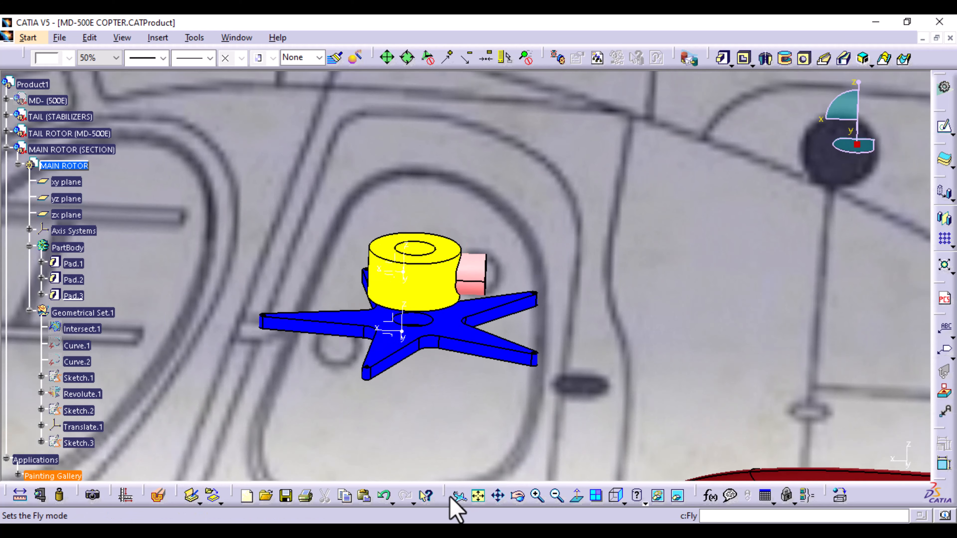
Step: Start a sketch on the XY plane of the hub's axis system, viewed against the blueprint's top view
left_click(614, 500)
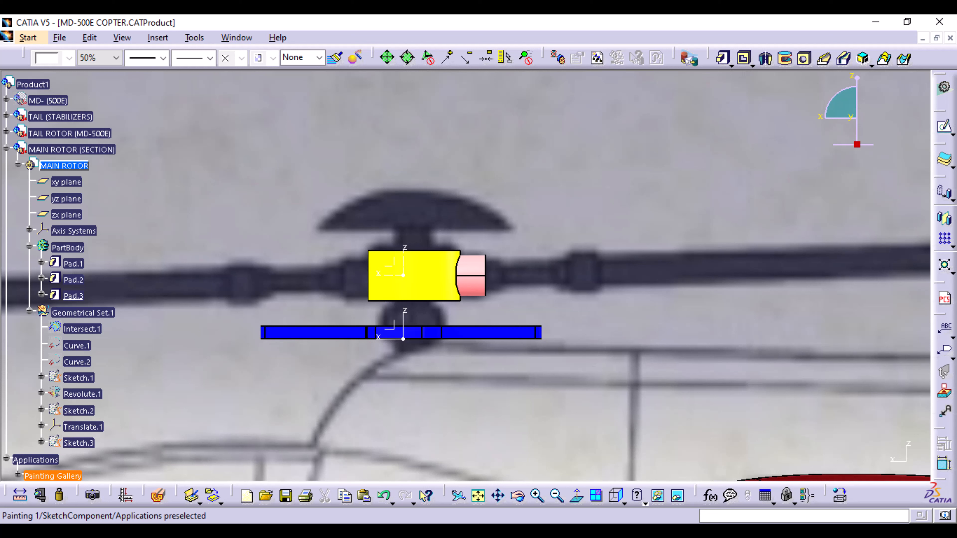
left_click(624, 503)
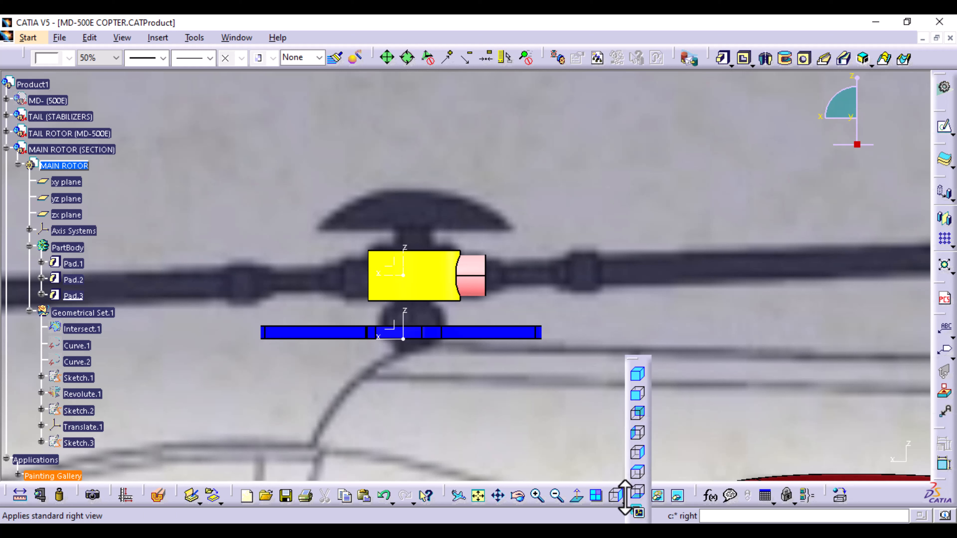
left_click(638, 474)
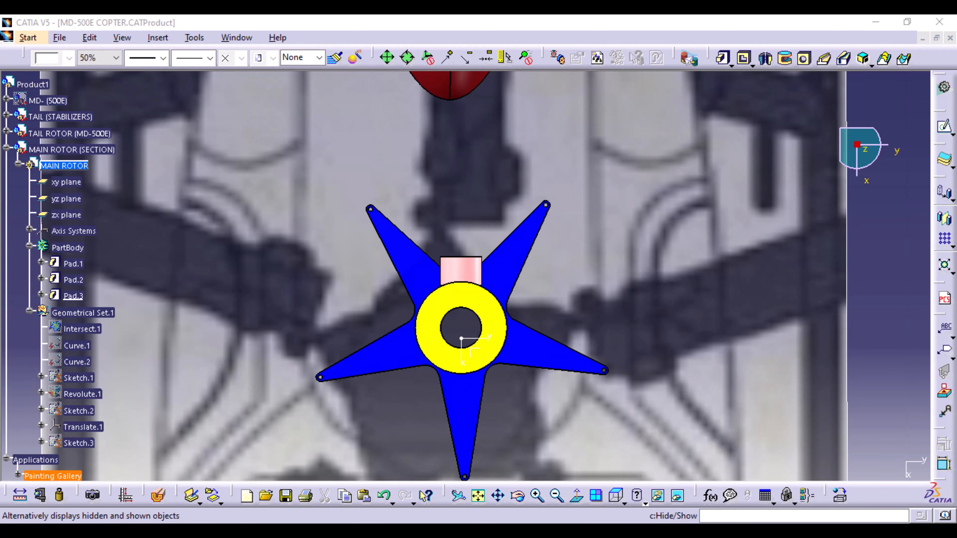
left_click(476, 352)
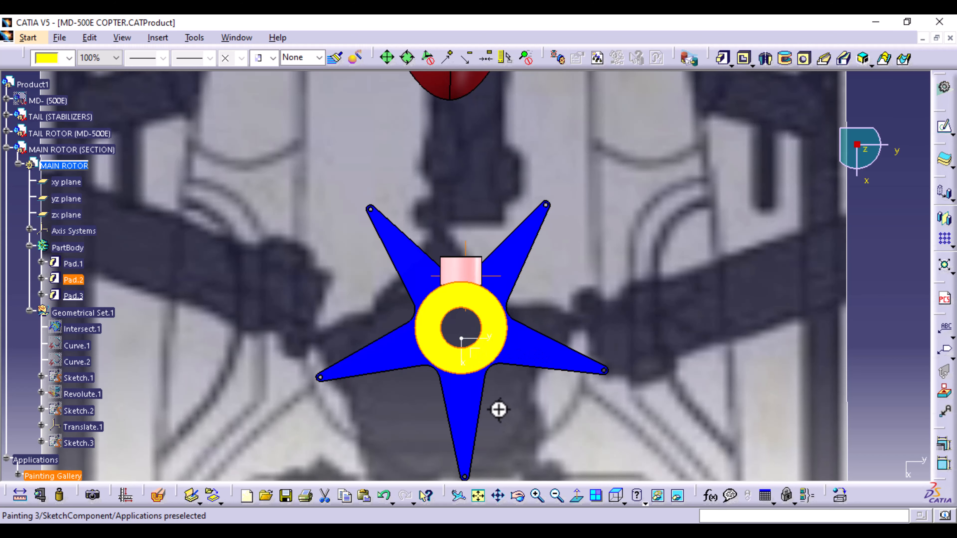
middle_click_drag(498, 410, 488, 381)
left_click(488, 380)
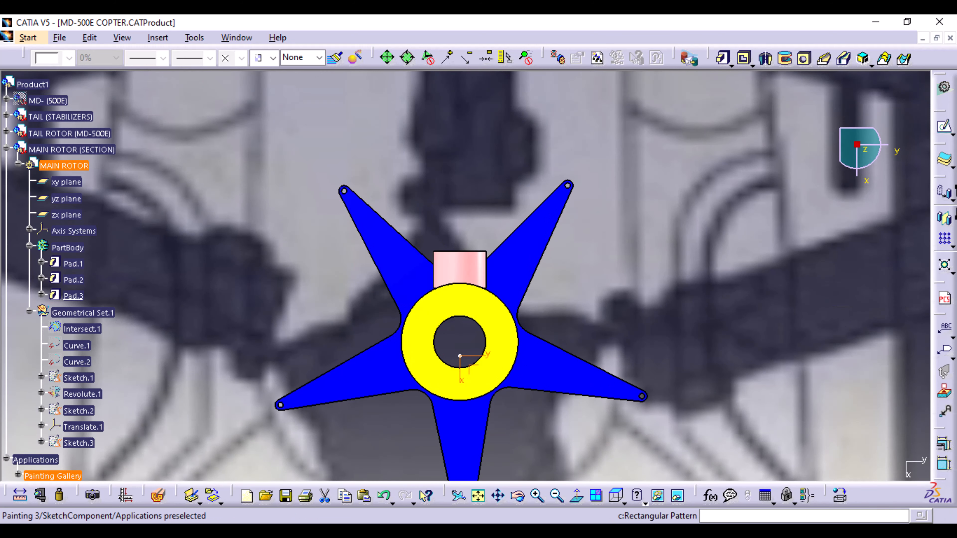
left_click(945, 126)
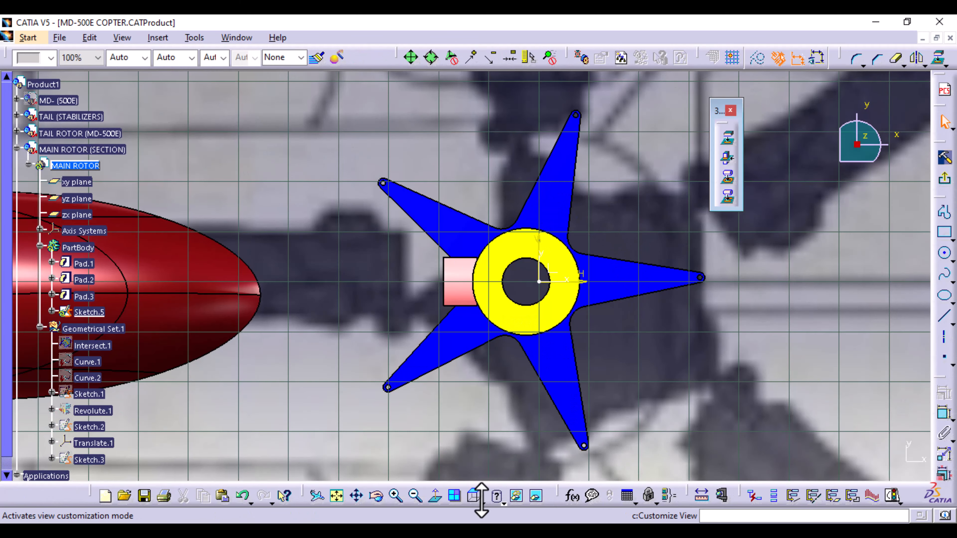
left_click(477, 501)
mouse_move(573, 236)
middle_mouse_down()
mouse_move(564, 363)
mouse_move(555, 353)
mouse_move(562, 276)
mouse_move(580, 281)
middle_mouse_up()
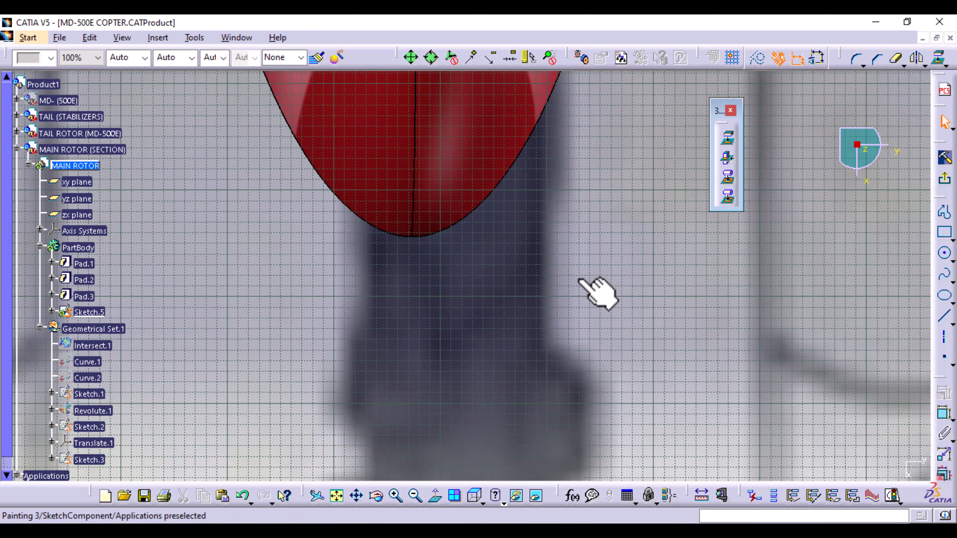
Step: Draw a horizontal line about 185 mm long across the dark blade root on the blueprint and dimension its length
left_click(943, 319)
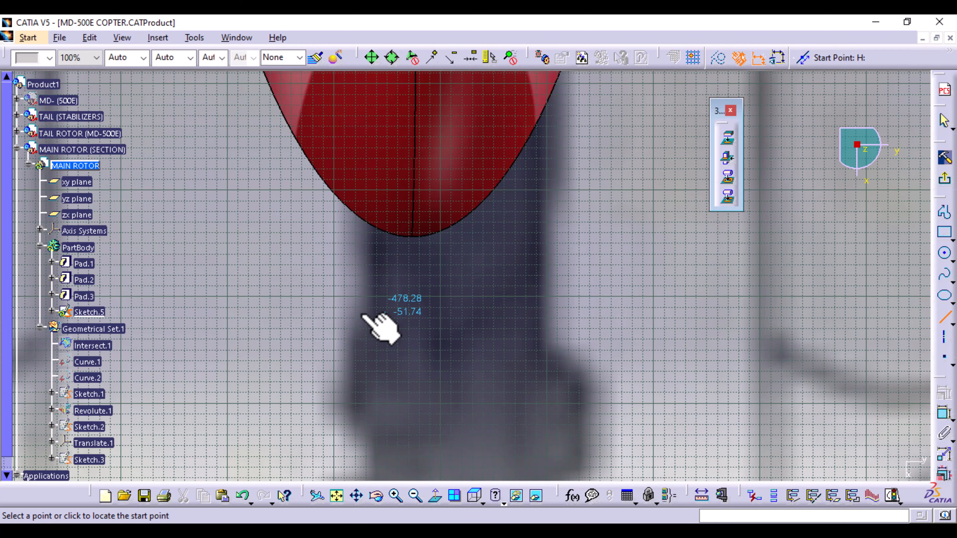
left_click(356, 301)
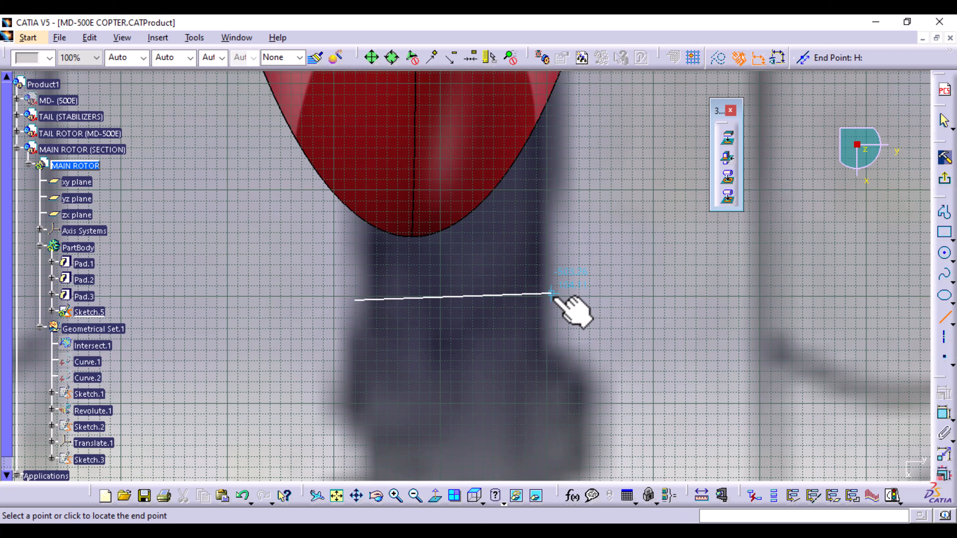
left_click(553, 301)
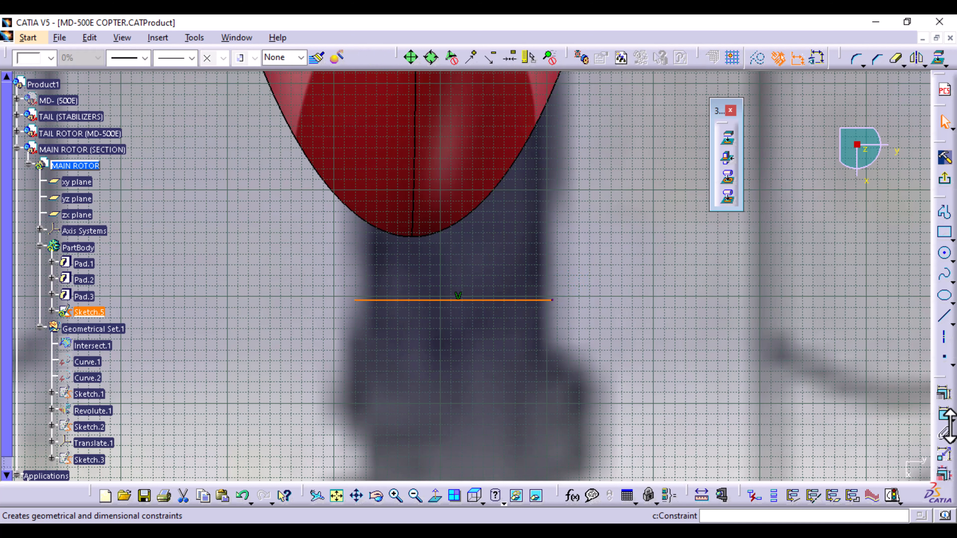
left_click(944, 418)
left_click(528, 300)
left_click(454, 261)
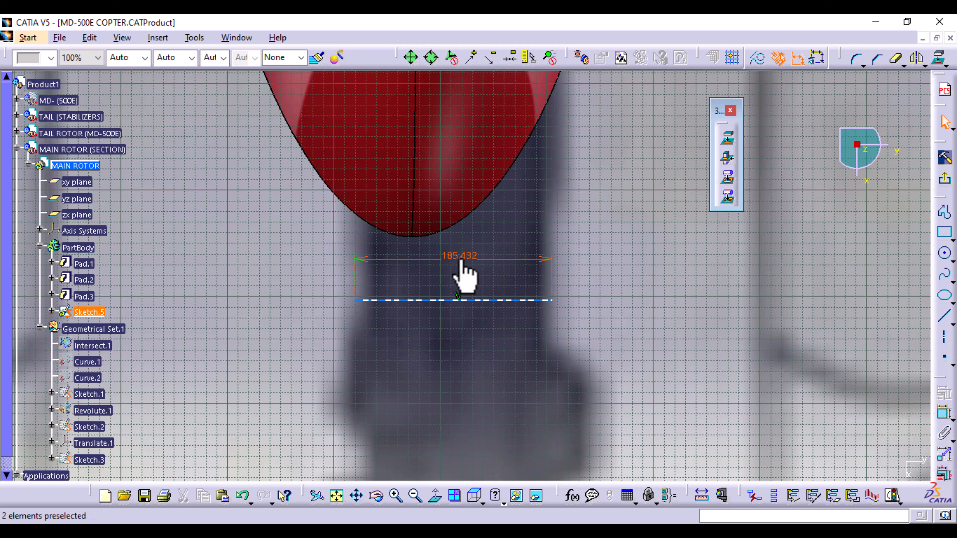
Step: Set the blade-root line's length to 185 mm
double_click(466, 257)
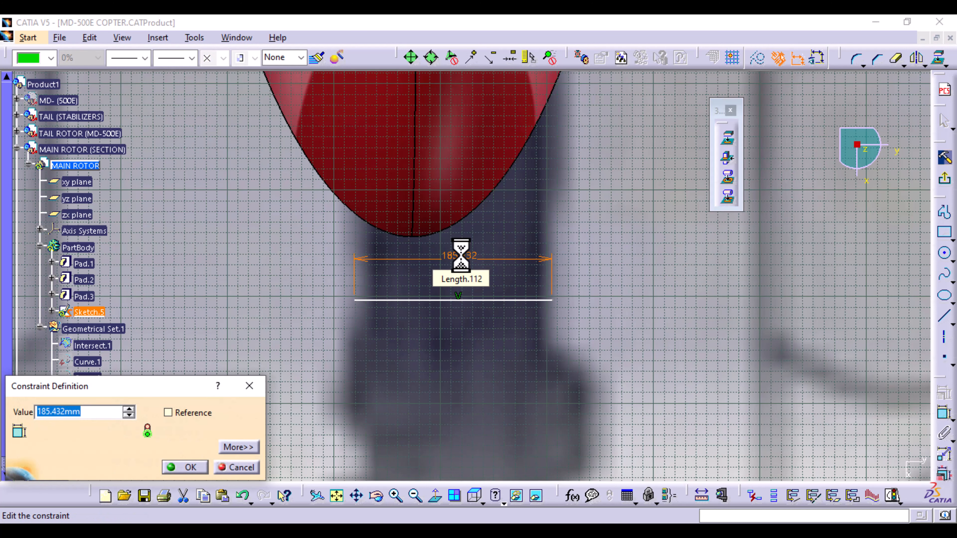
type("195")
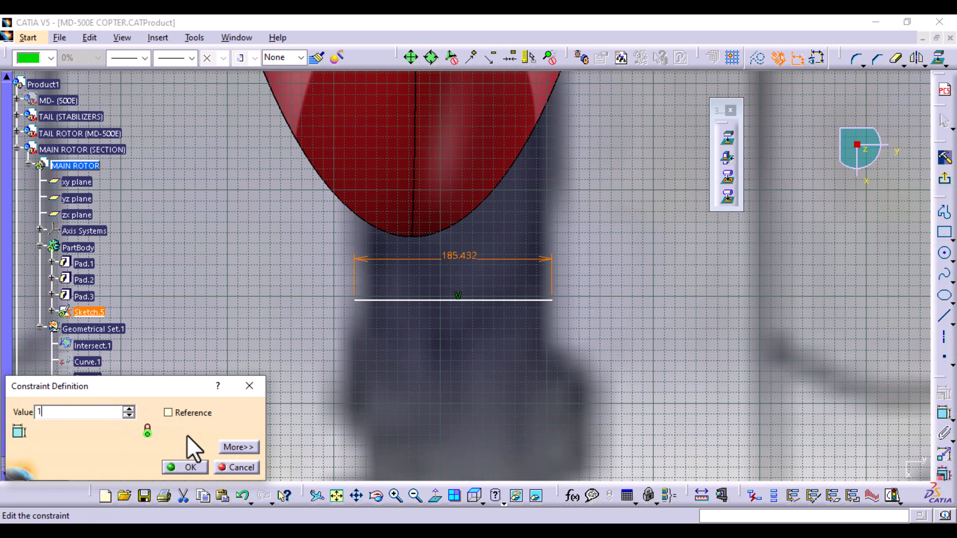
left_click(190, 468)
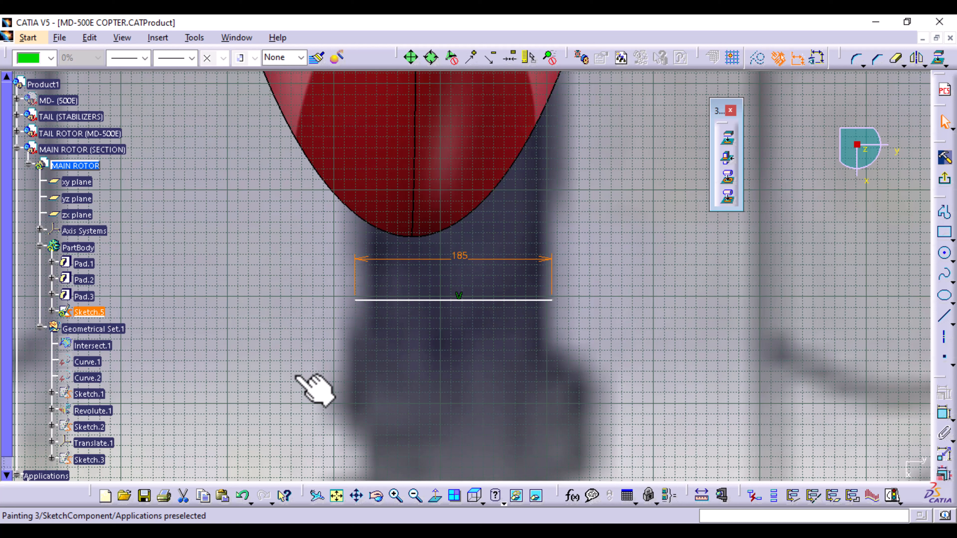
left_click(470, 258)
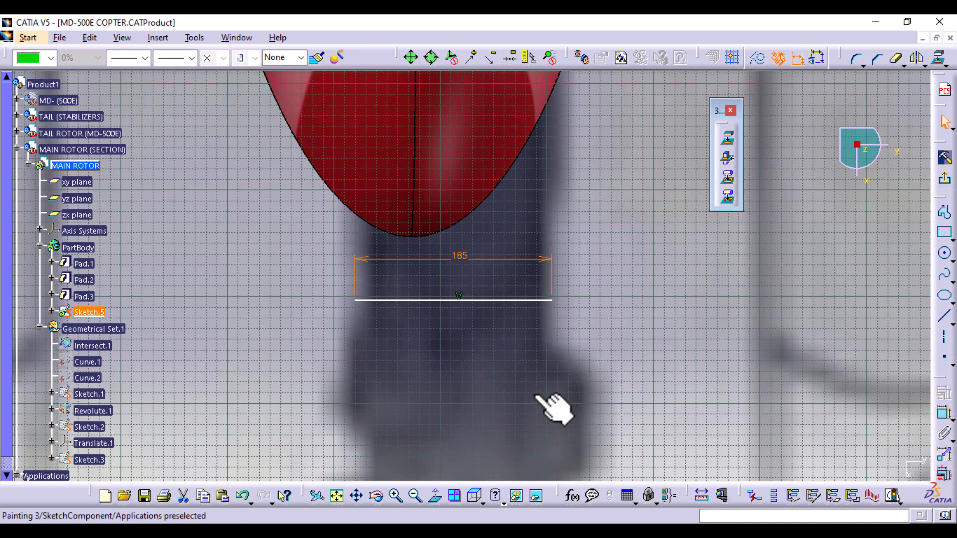
Step: Undo the length edit, the dimension and the line across the blade root
left_click(242, 496)
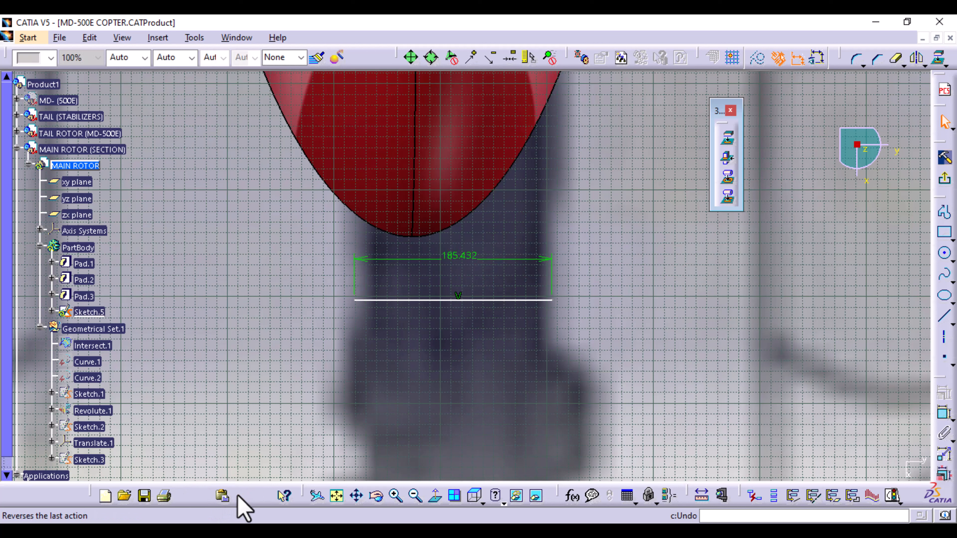
left_click(238, 495)
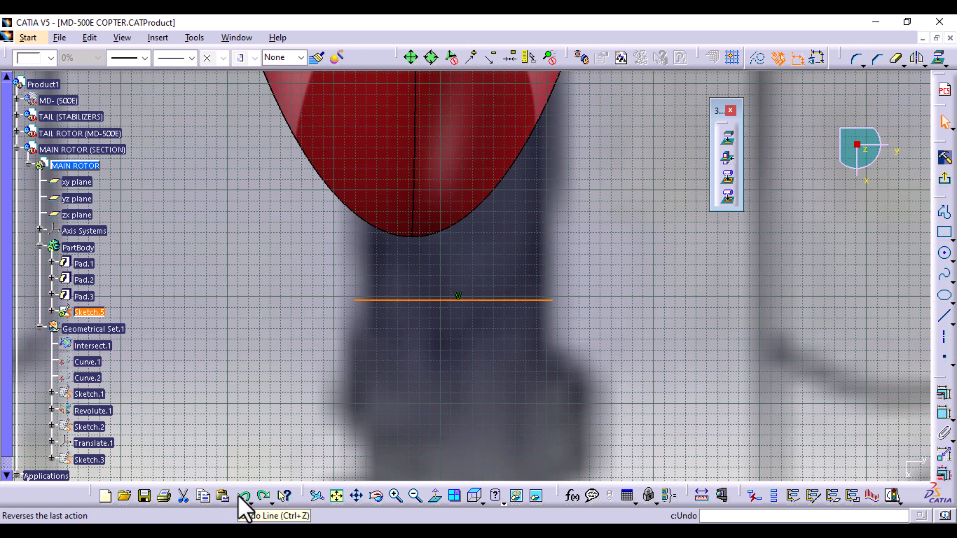
left_click(239, 497)
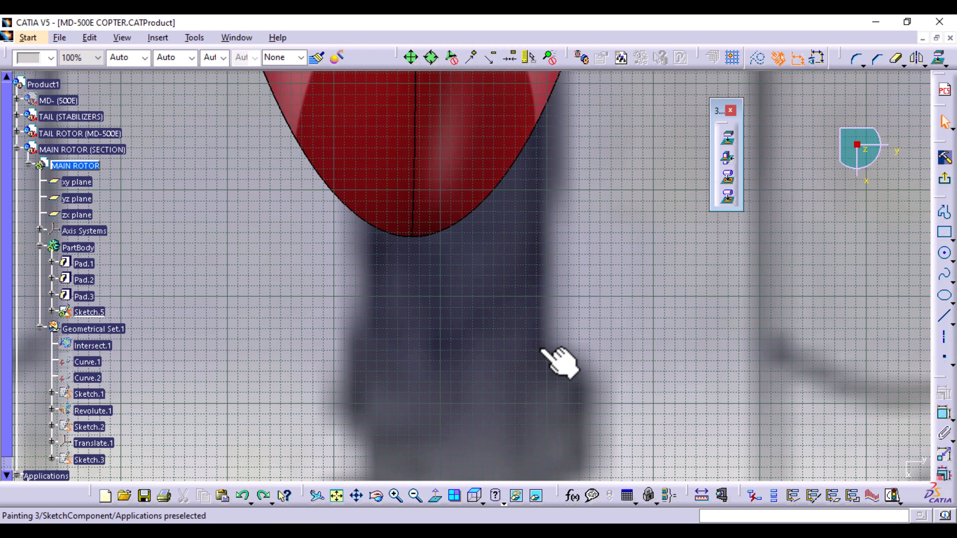
Step: Undo back out of the empty XY-plane sketch until it is removed from the PartBody
middle_click_drag(573, 267, 562, 395)
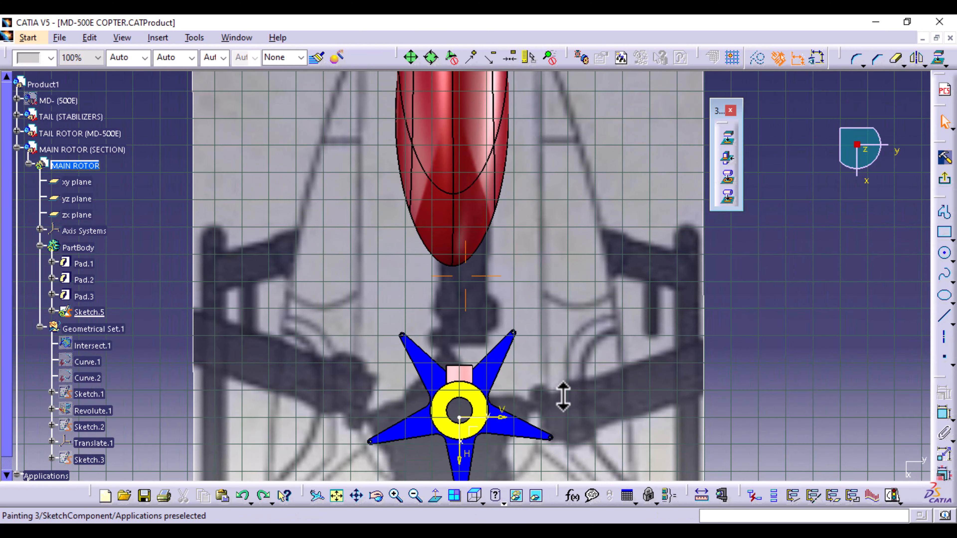
middle_click_drag(637, 422, 558, 449)
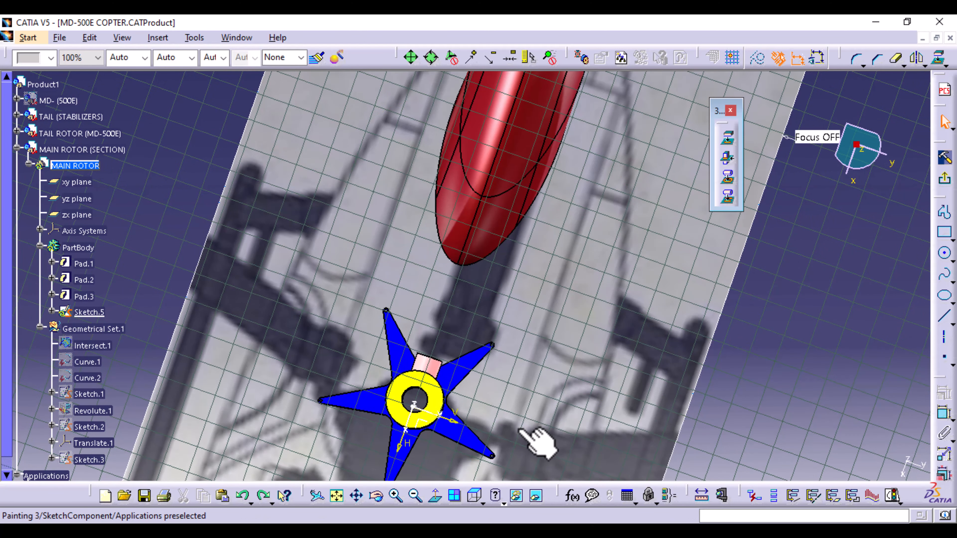
left_click(474, 496)
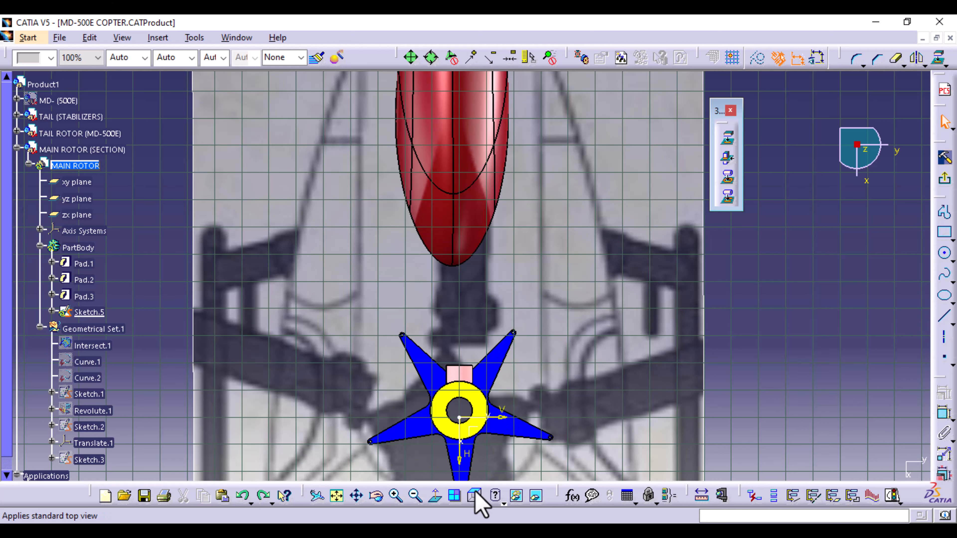
left_click(479, 501)
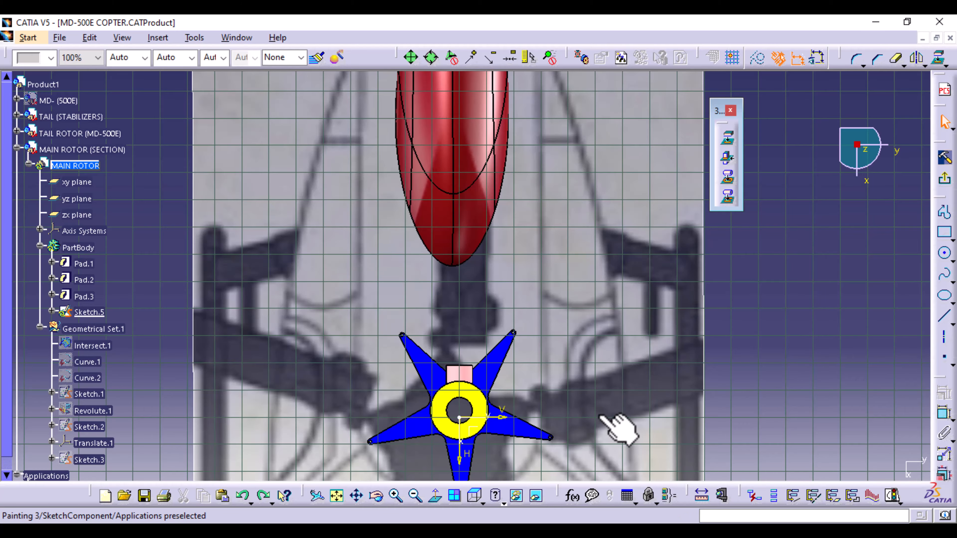
middle_click_drag(524, 454, 438, 310)
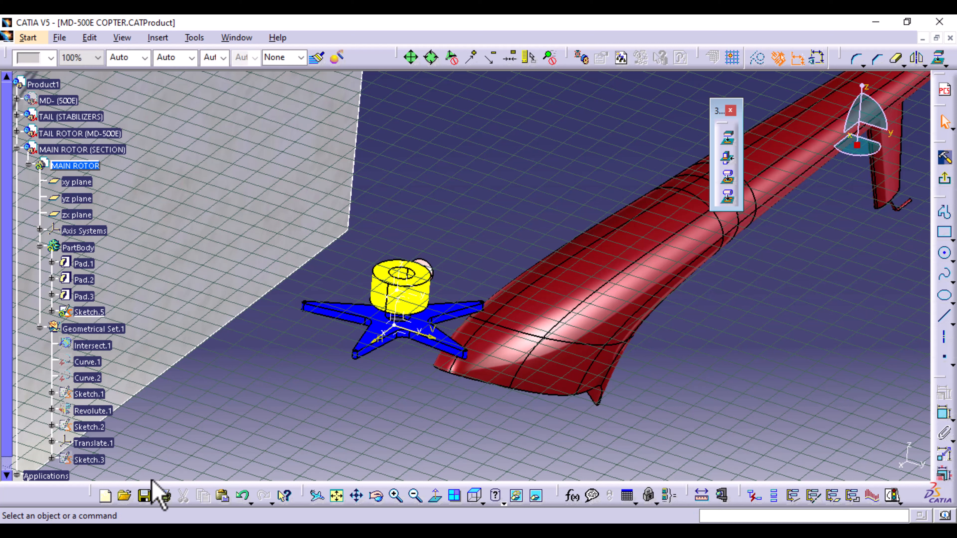
left_click(243, 496)
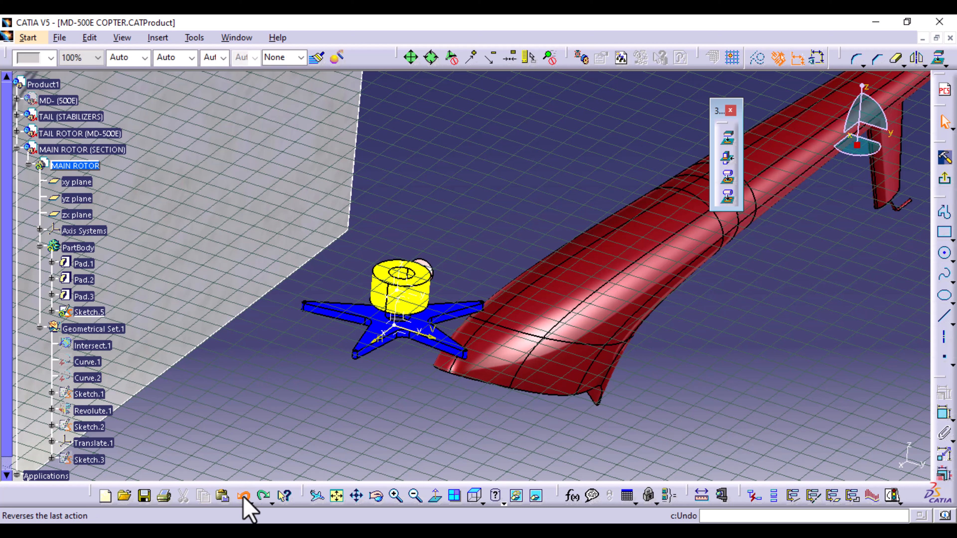
left_click(243, 497)
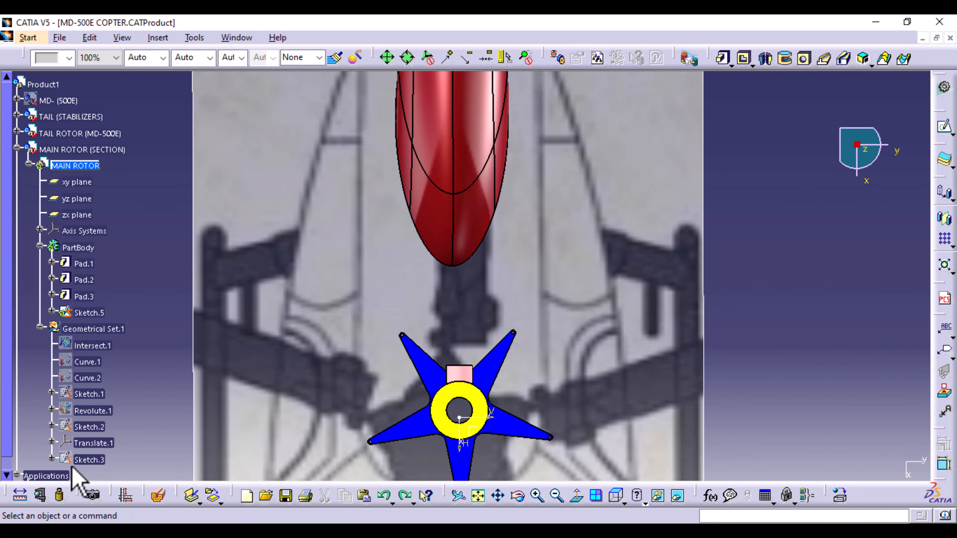
double_click(94, 313)
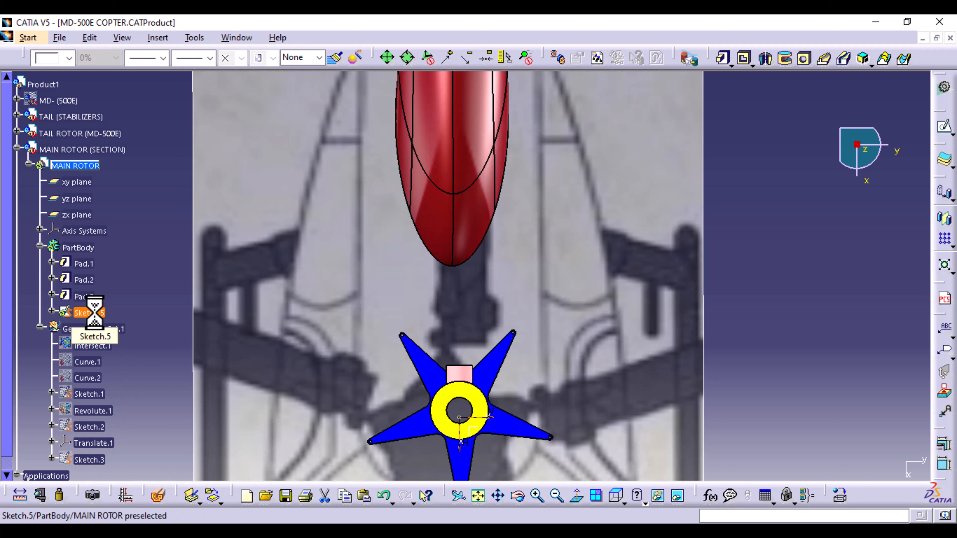
left_click(51, 312)
left_click(52, 312)
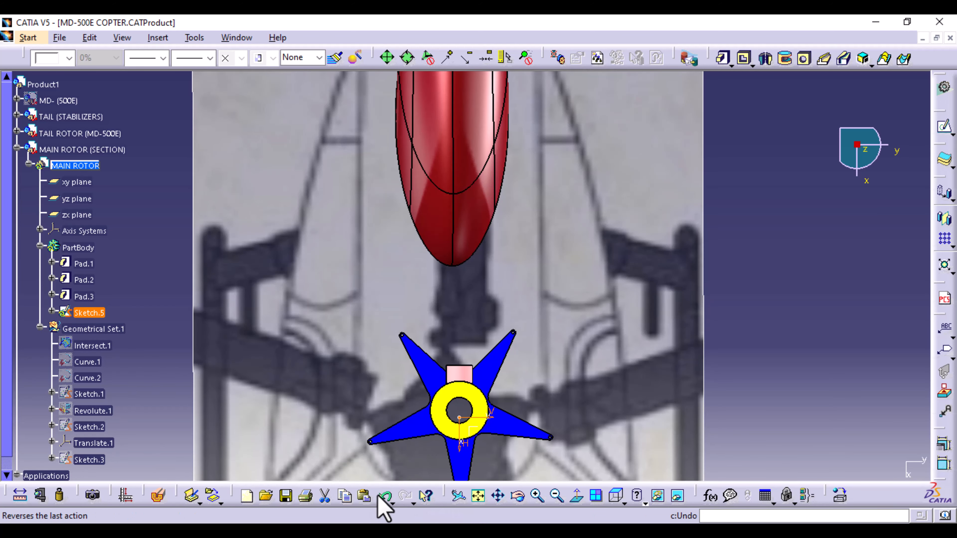
left_click(382, 499)
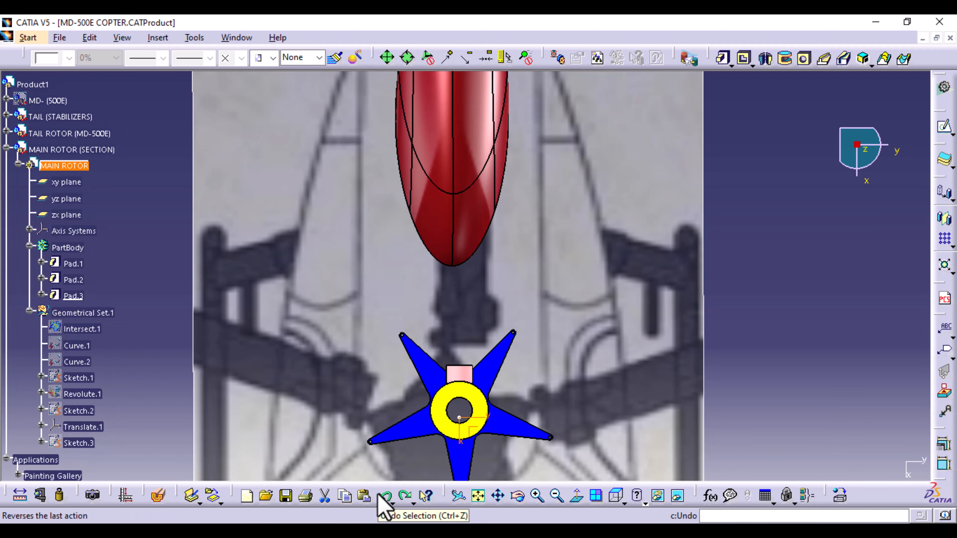
Step: Start a sketch on the YZ plane of Axis System.1, viewed square-on against the blueprint behind the hub ring
middle_click_drag(539, 449, 427, 328)
left_click(427, 327)
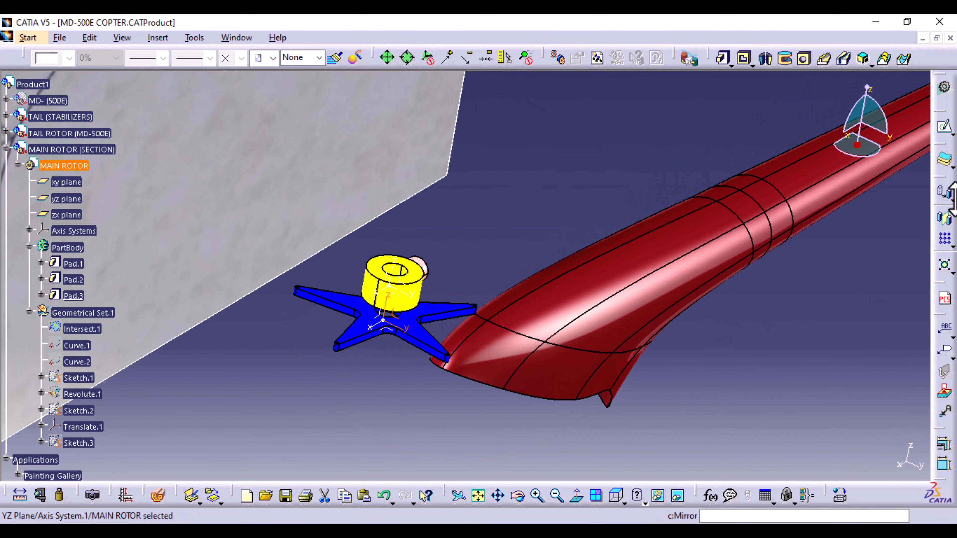
left_click(945, 127)
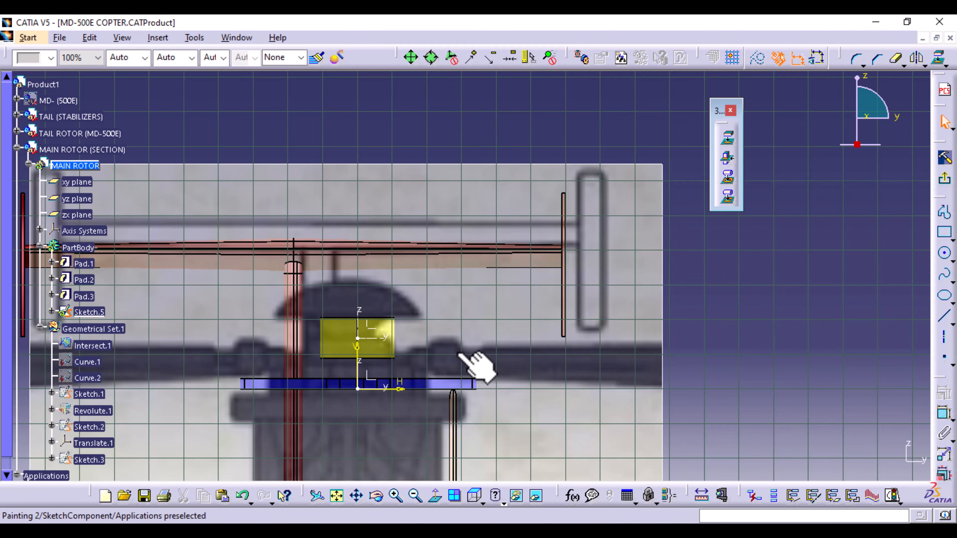
mouse_move(502, 374)
middle_mouse_down()
mouse_move(499, 323)
mouse_move(541, 385)
mouse_move(727, 336)
middle_mouse_up()
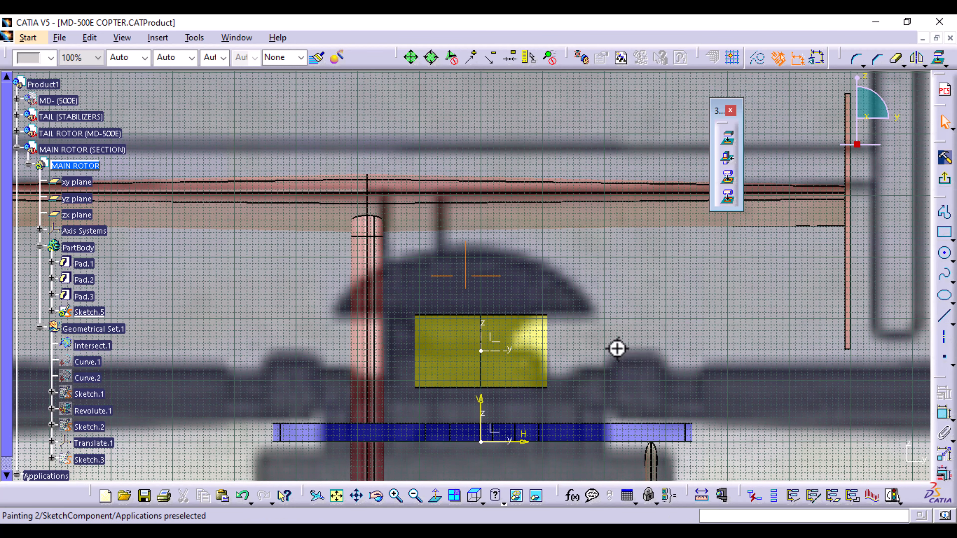
mouse_move(618, 346)
middle_mouse_down()
mouse_move(519, 359)
mouse_move(486, 394)
middle_mouse_up()
left_click_drag(486, 394, 513, 378)
middle_click_drag(513, 378, 515, 377)
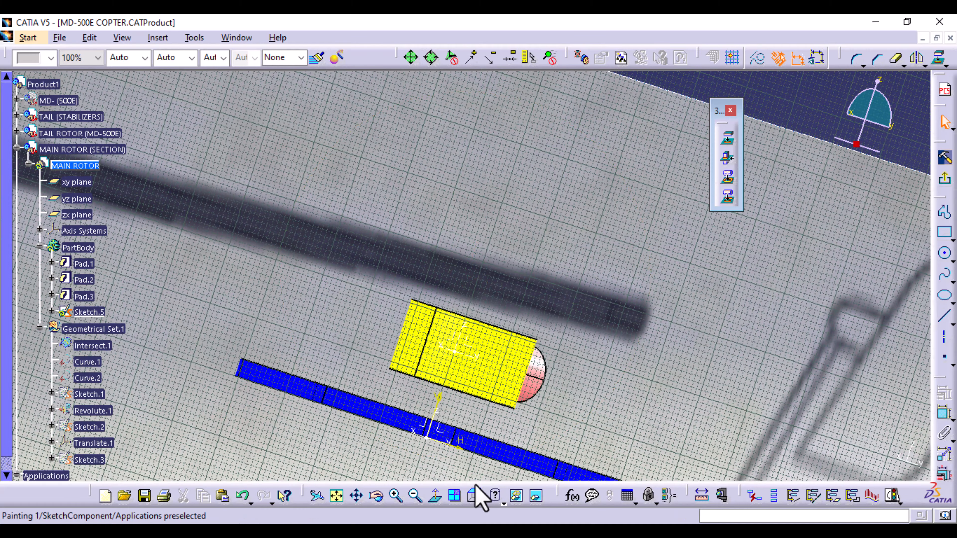
left_click(438, 498)
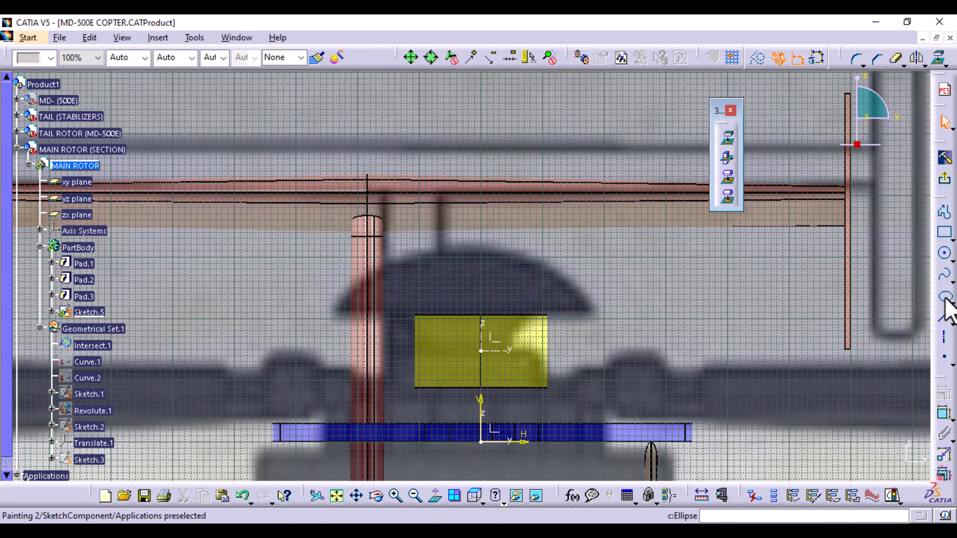
Step: Sketch a flat horizontal ellipse about 265 mm wide, centred on the axis system inside the yellow hub ring
left_click(485, 349)
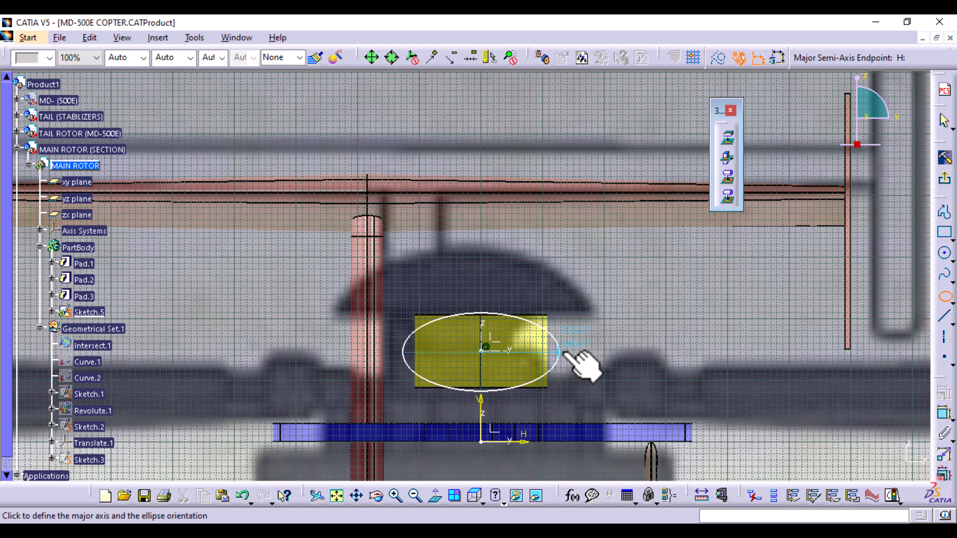
left_click(563, 352)
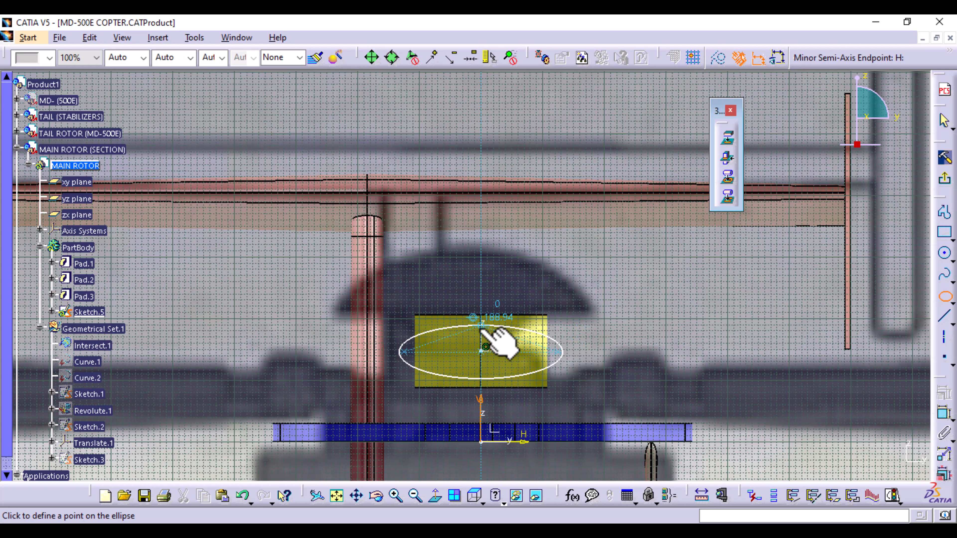
left_click(483, 337)
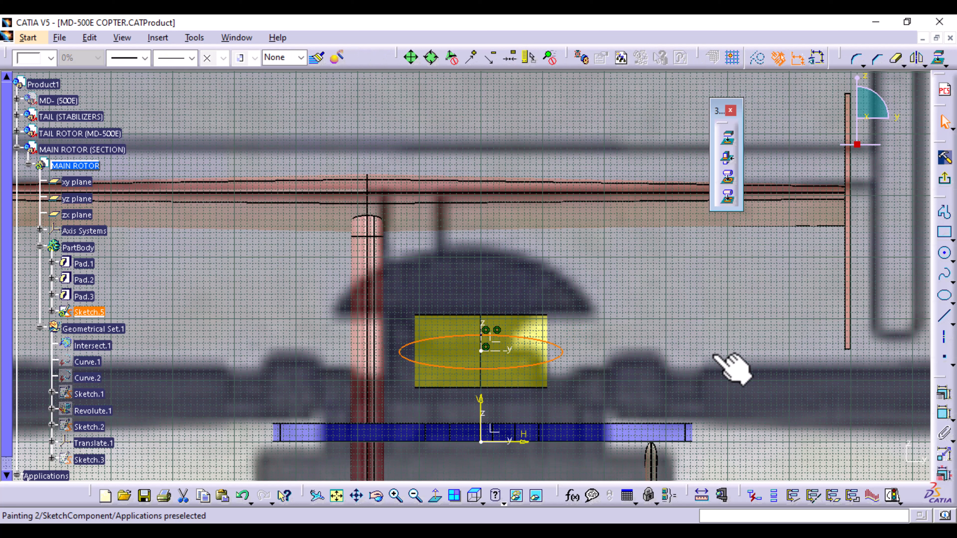
Step: Dimension the ellipse's major diameter and set it to 190 mm
left_click(944, 415)
left_click(493, 265)
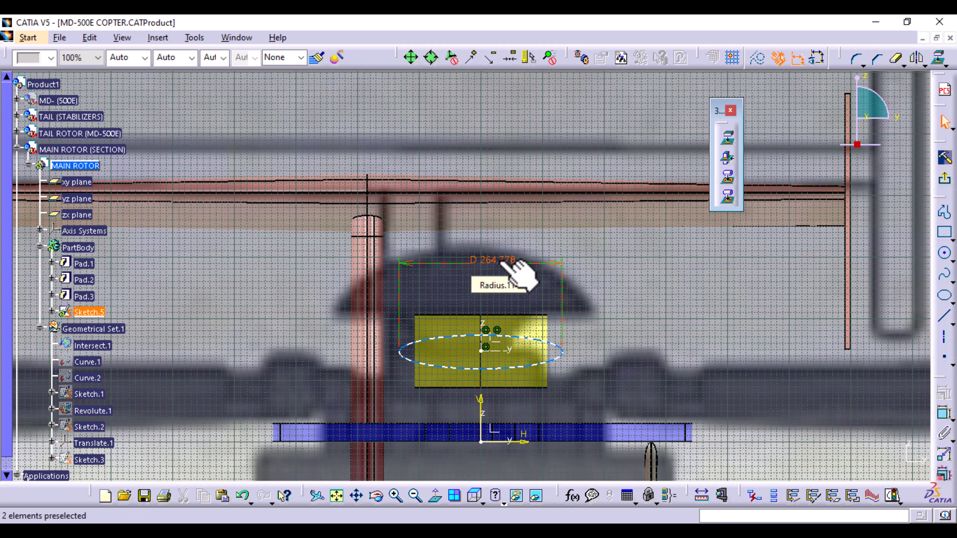
double_click(502, 262)
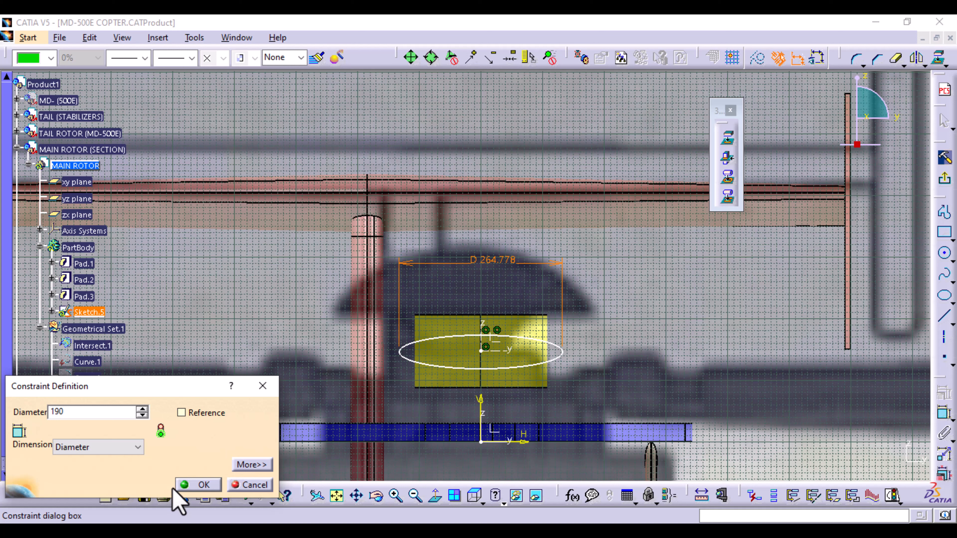
left_click(196, 485)
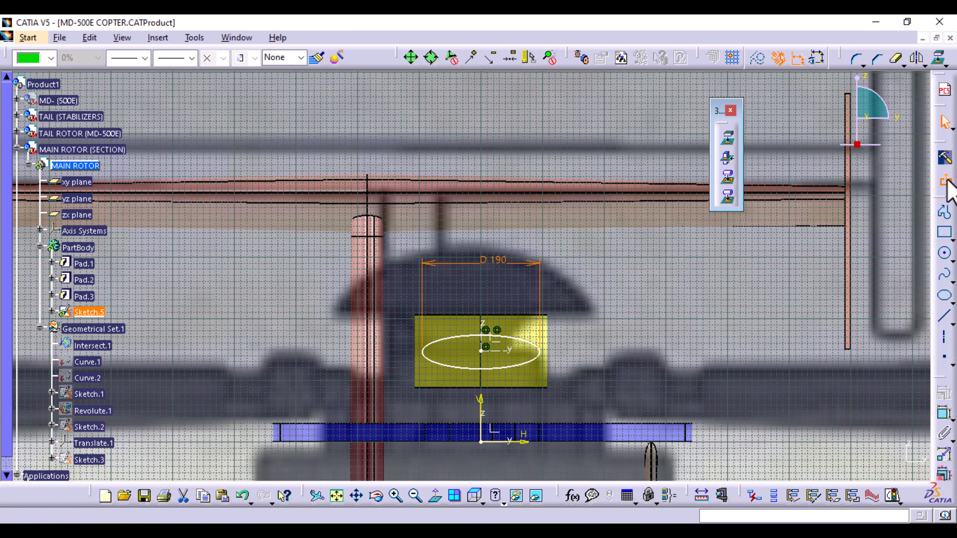
Step: Exit the ellipse sketch and switch to the Generative Shape Design workbench
left_click(946, 170)
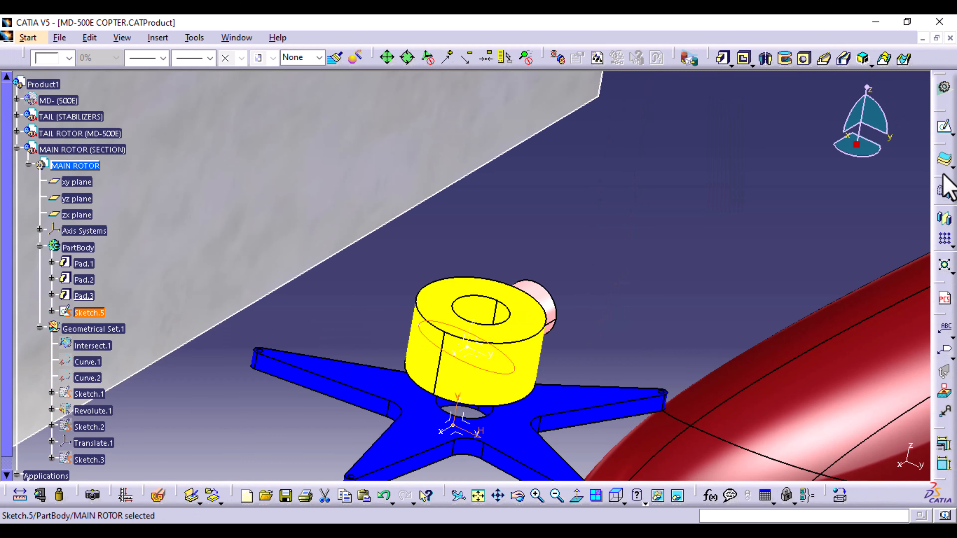
left_click(27, 38)
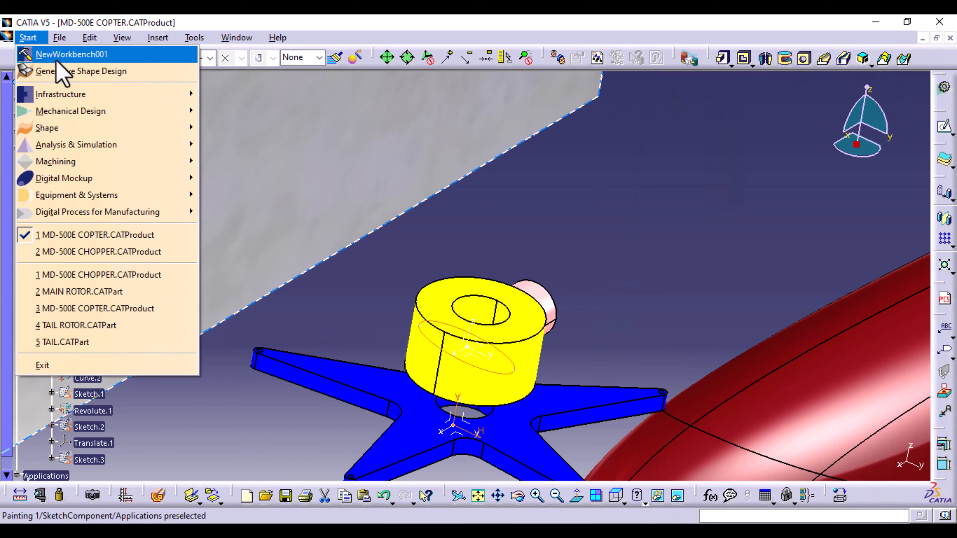
left_click(64, 72)
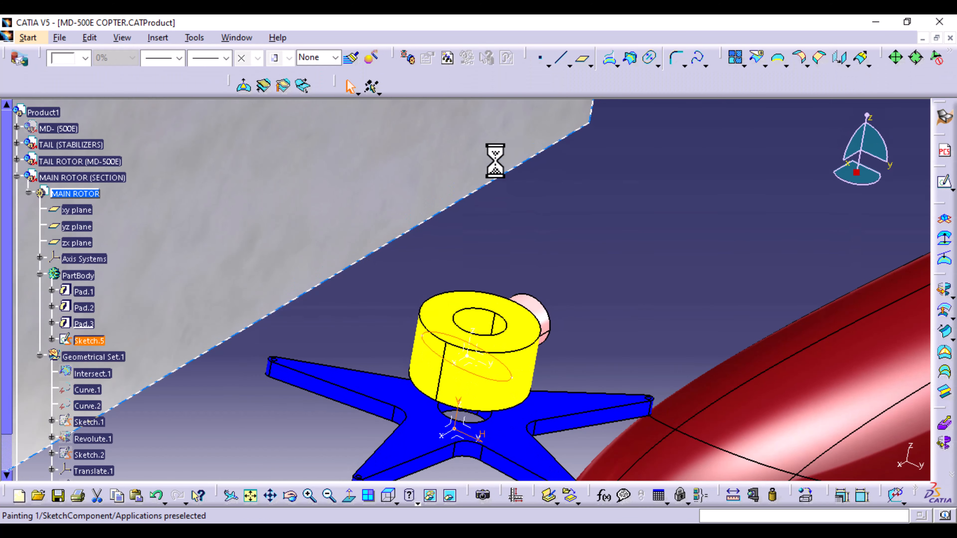
Step: Translate the ellipse sketch -260 mm along the X axis of the hub's axis system, beyond the pink cylindrical stub
left_click(841, 57)
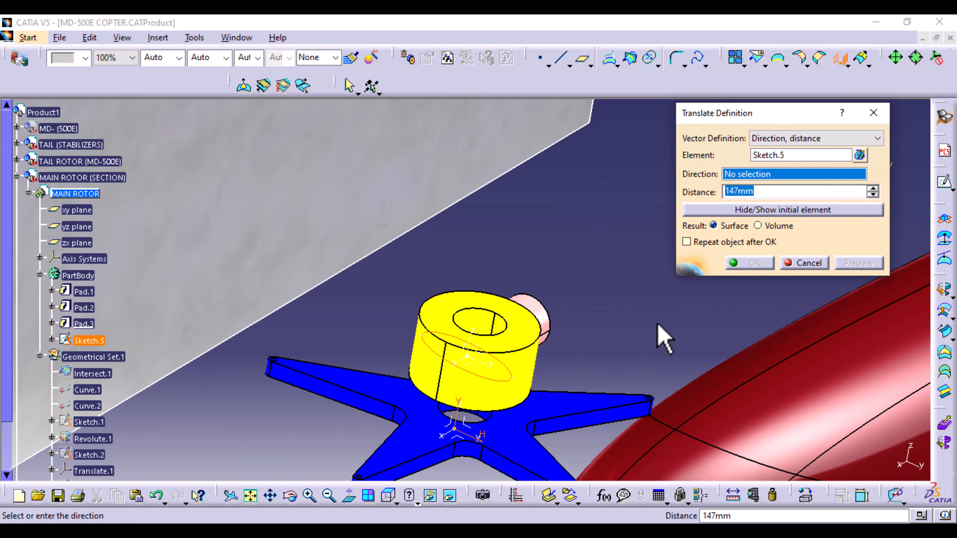
middle_click_drag(571, 352, 567, 295, "ctrl")
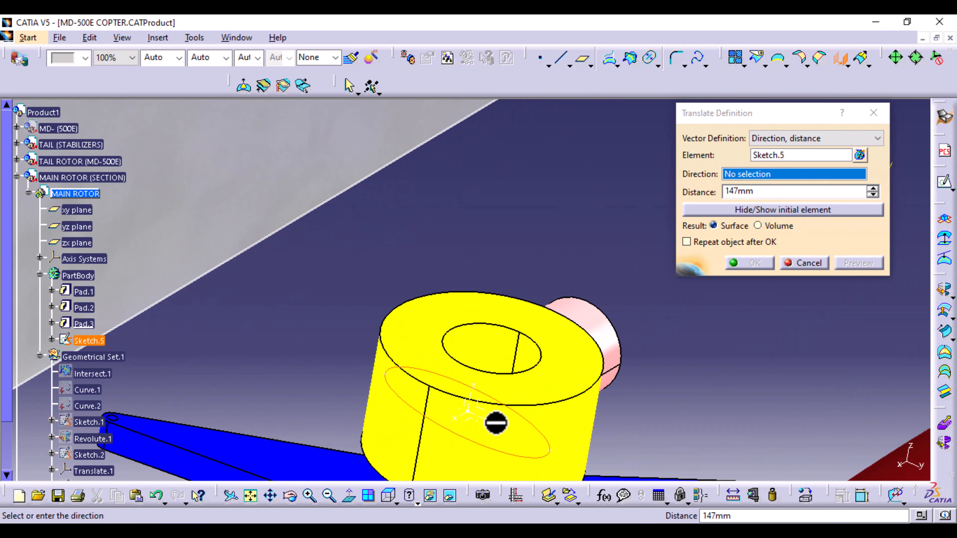
left_click(455, 418)
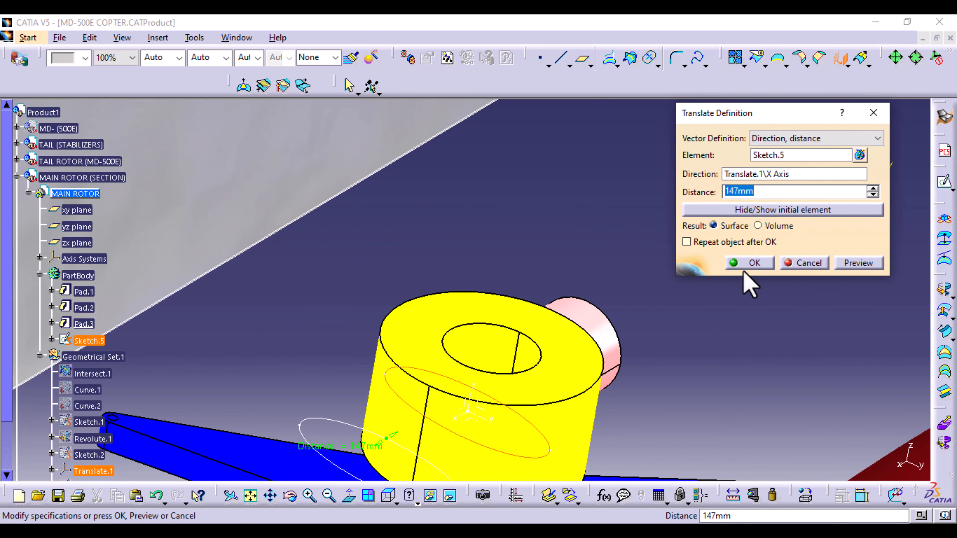
middle_click_drag(699, 392, 606, 269)
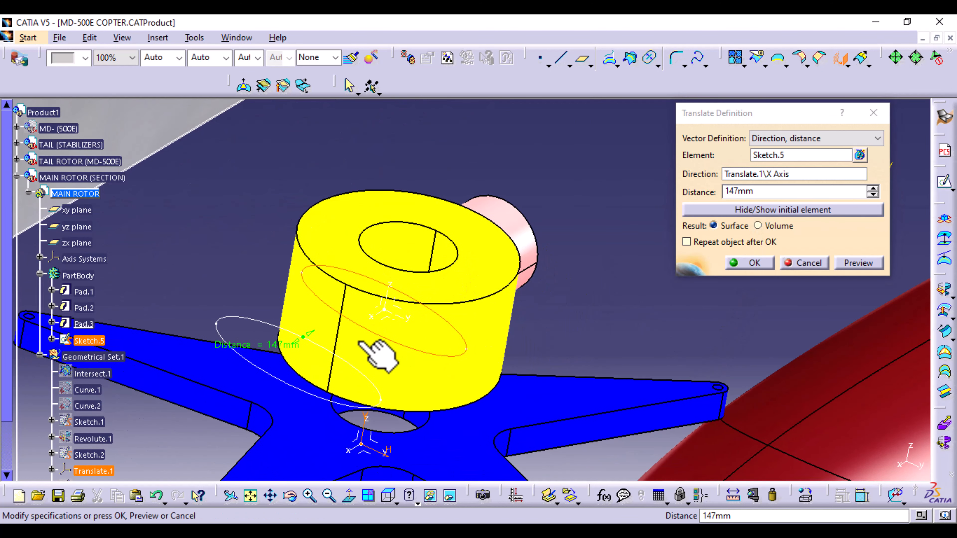
mouse_move(289, 345)
left_mouse_down()
mouse_move(558, 242)
mouse_move(560, 272)
left_mouse_up()
left_click(395, 505)
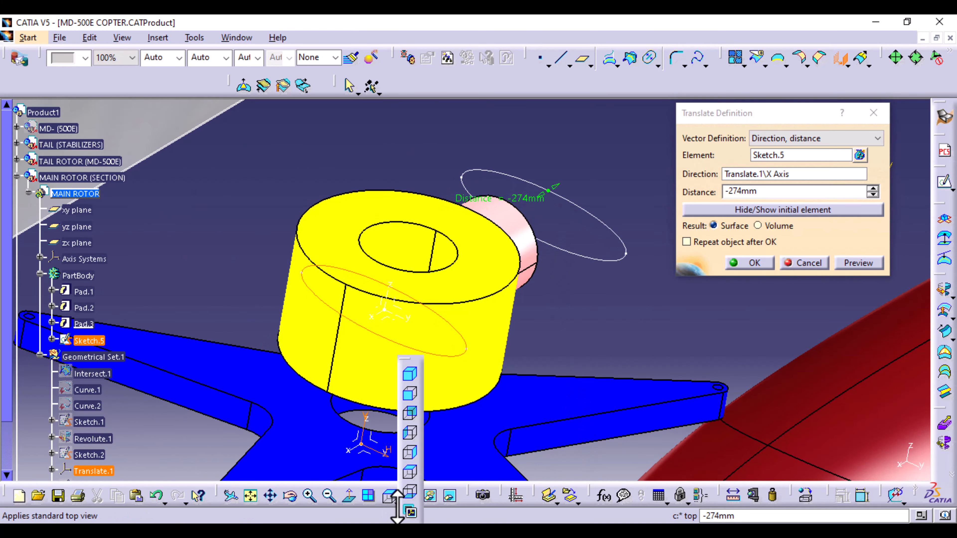
left_click(405, 511)
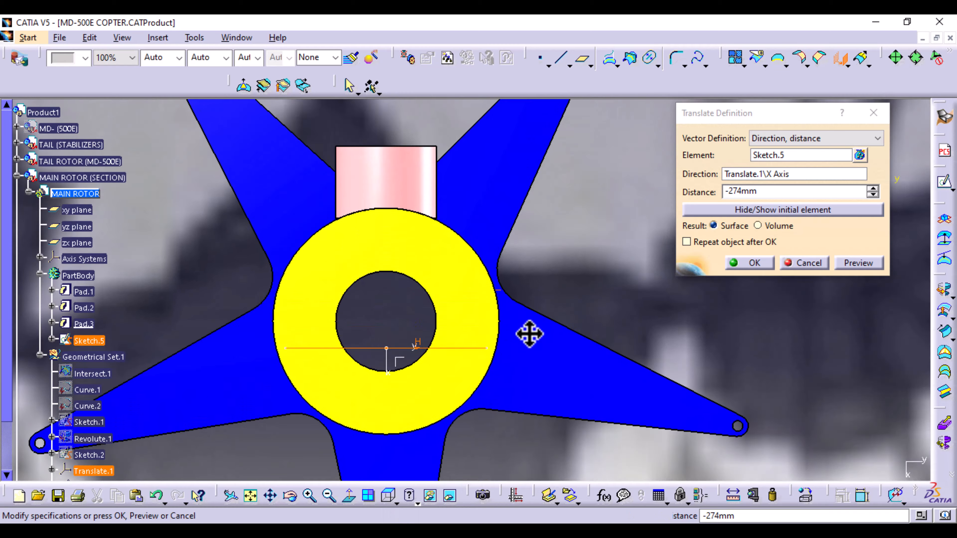
middle_click_drag(530, 334, 522, 421)
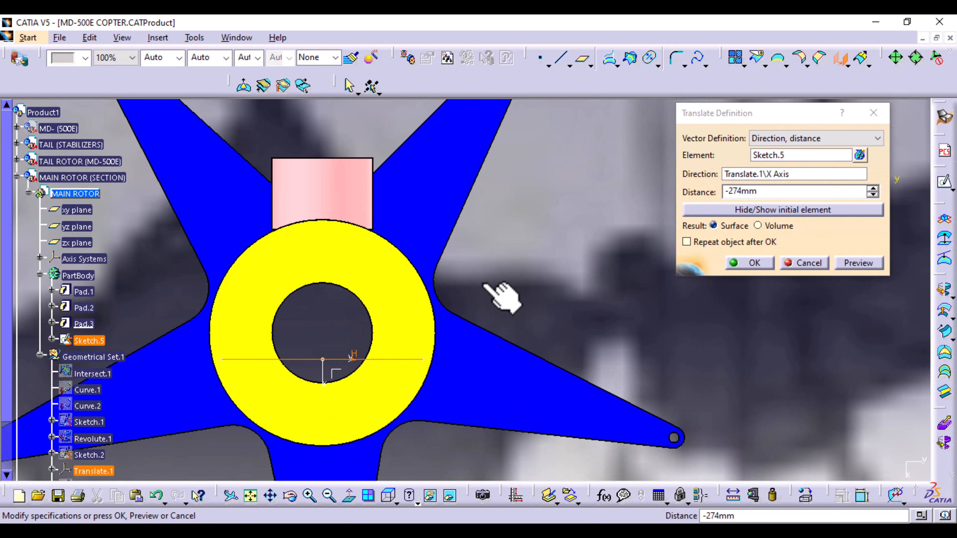
middle_click_drag(503, 298, 647, 476)
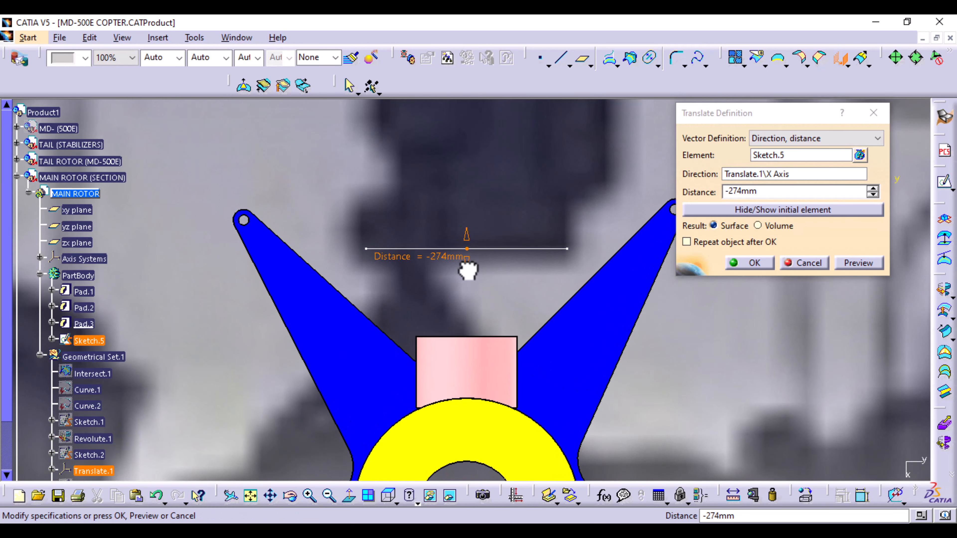
left_click_drag(467, 270, 471, 291)
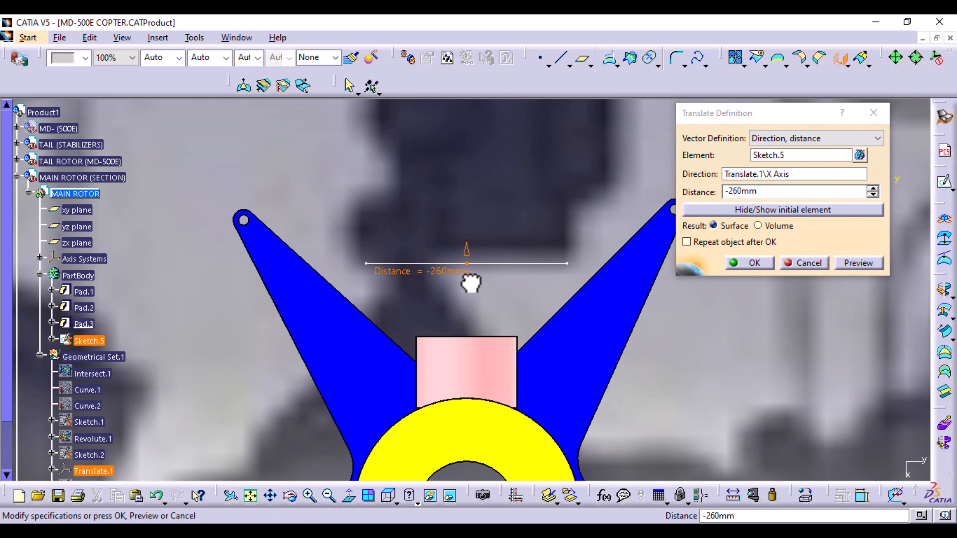
left_click(749, 263)
Step: Define and preview a multi-sections surface from the pink stub's outer circular edge to the translated ellipse
mouse_move(754, 267)
middle_mouse_down()
mouse_move(780, 278)
mouse_move(635, 391)
mouse_move(507, 362)
mouse_move(444, 421)
mouse_move(495, 320)
mouse_move(537, 452)
mouse_move(449, 406)
mouse_move(453, 342)
mouse_move(509, 327)
mouse_move(551, 387)
mouse_move(519, 259)
mouse_move(545, 377)
mouse_move(543, 312)
mouse_move(463, 389)
mouse_move(549, 368)
mouse_move(486, 376)
mouse_move(485, 228)
mouse_move(555, 363)
mouse_move(548, 458)
middle_mouse_up()
left_click(394, 505)
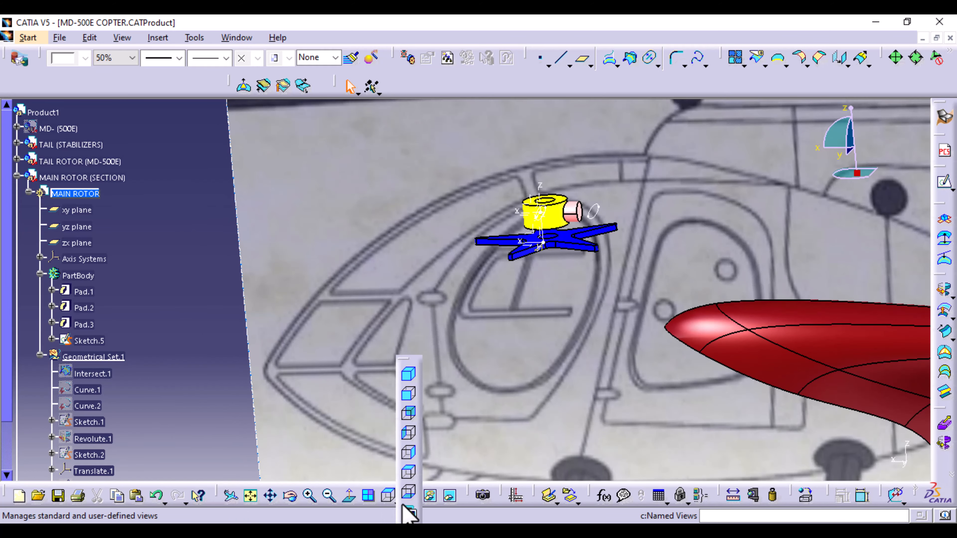
left_click(412, 459)
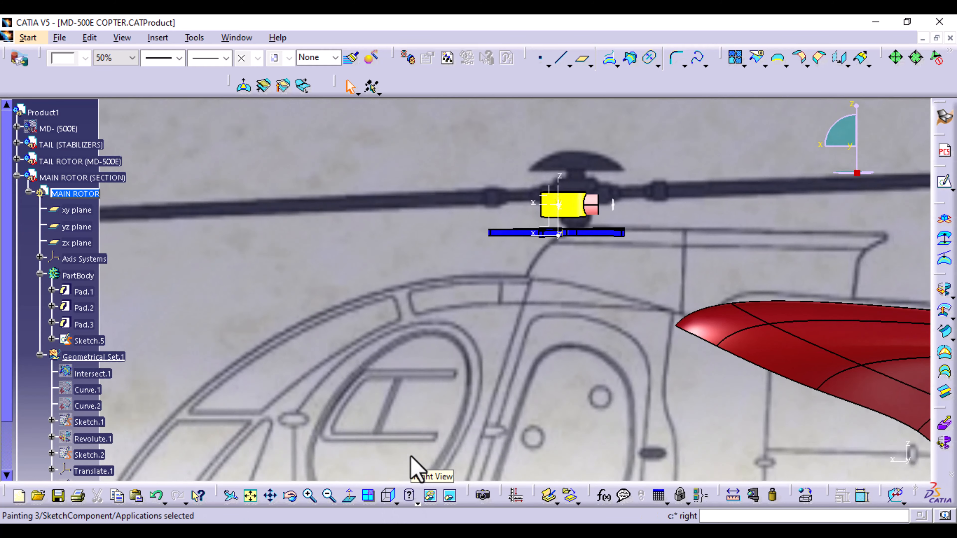
middle_click_drag(620, 320, 513, 399)
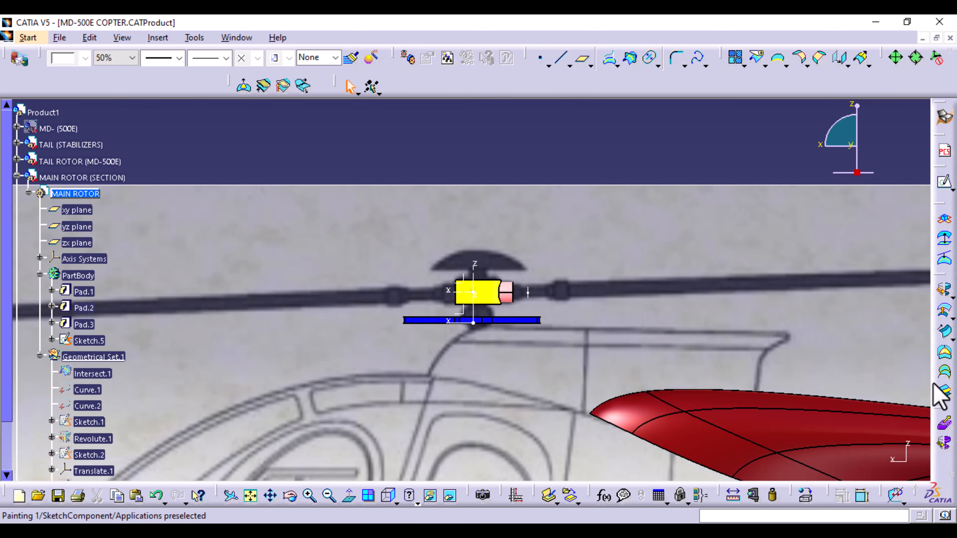
left_click(946, 374)
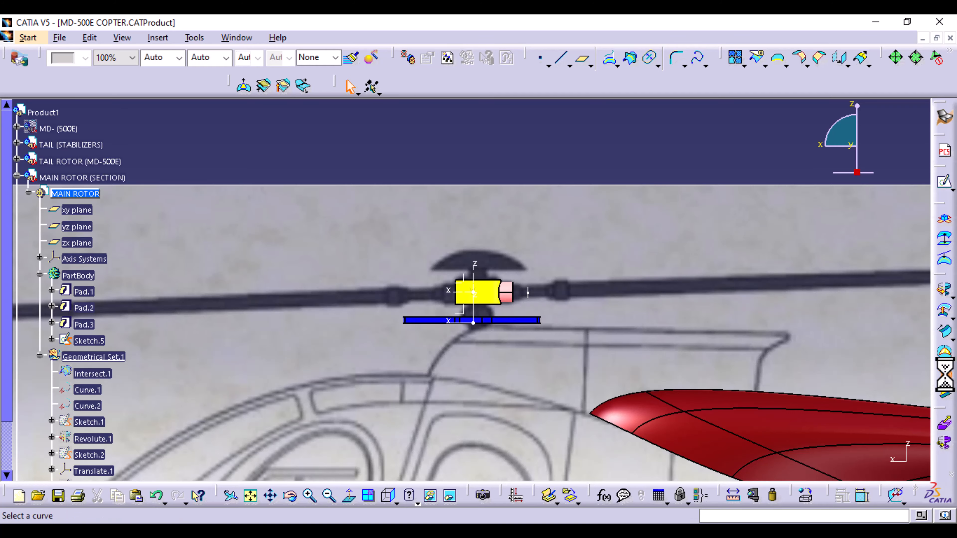
mouse_move(527, 339)
middle_mouse_down()
mouse_move(477, 352)
mouse_move(488, 391)
mouse_move(478, 253)
middle_mouse_up()
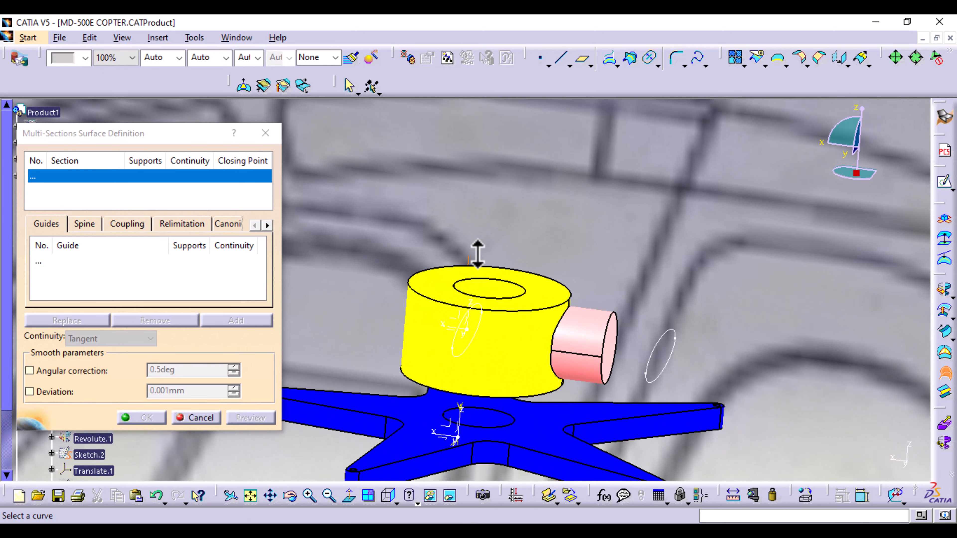
left_click(609, 336)
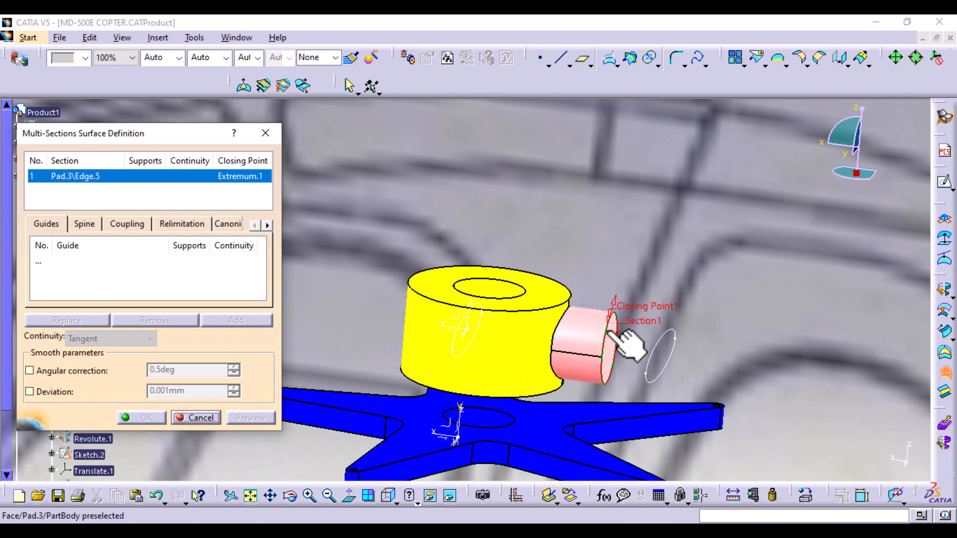
left_click(658, 345)
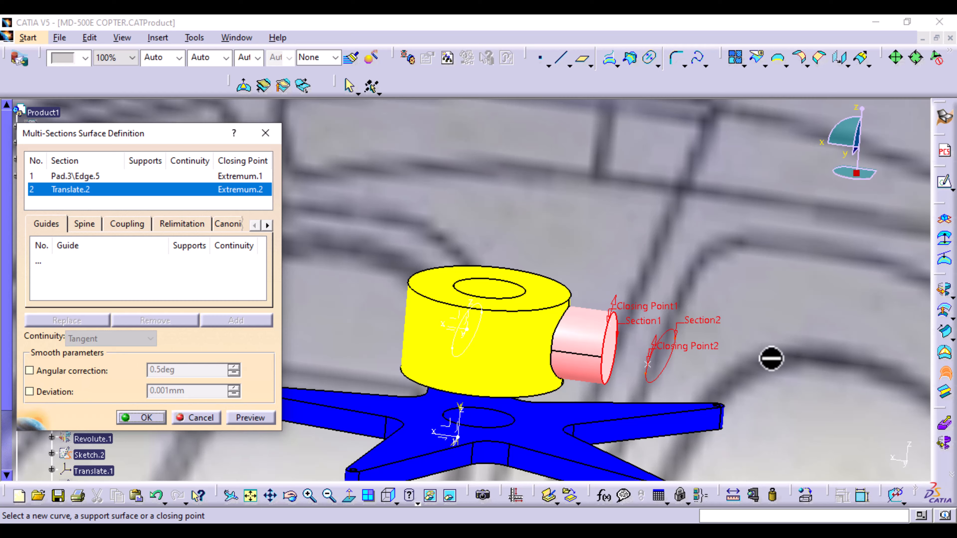
middle_click_drag(737, 374, 583, 345)
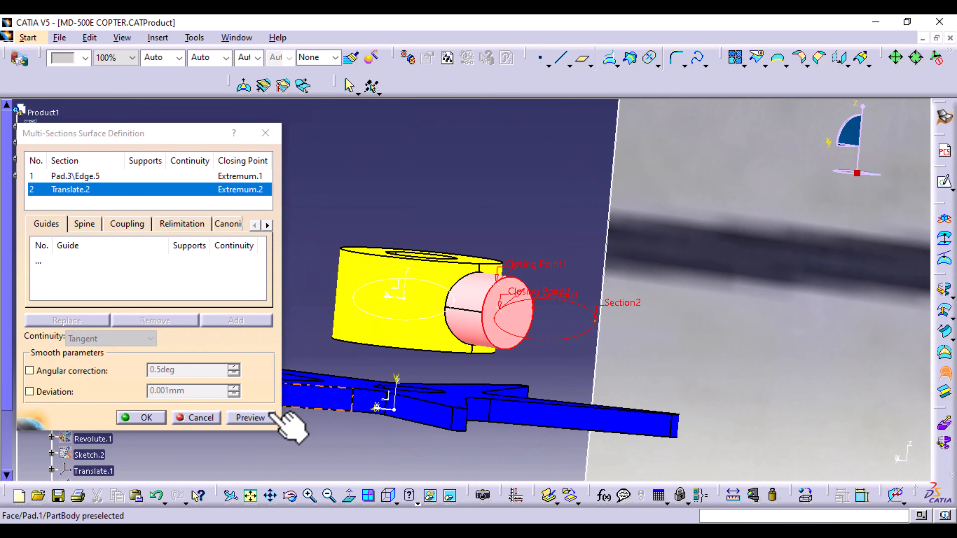
left_click(250, 417)
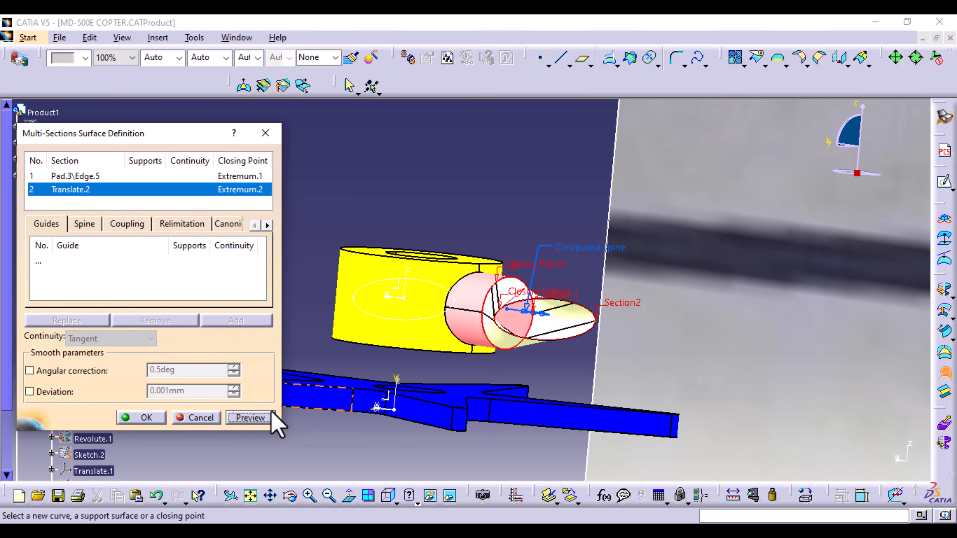
Step: Preview the multi-sections surface with Tangency then curvature coupling, and create it with Ratio coupling instead
middle_click_drag(432, 375, 524, 427)
left_click(130, 224)
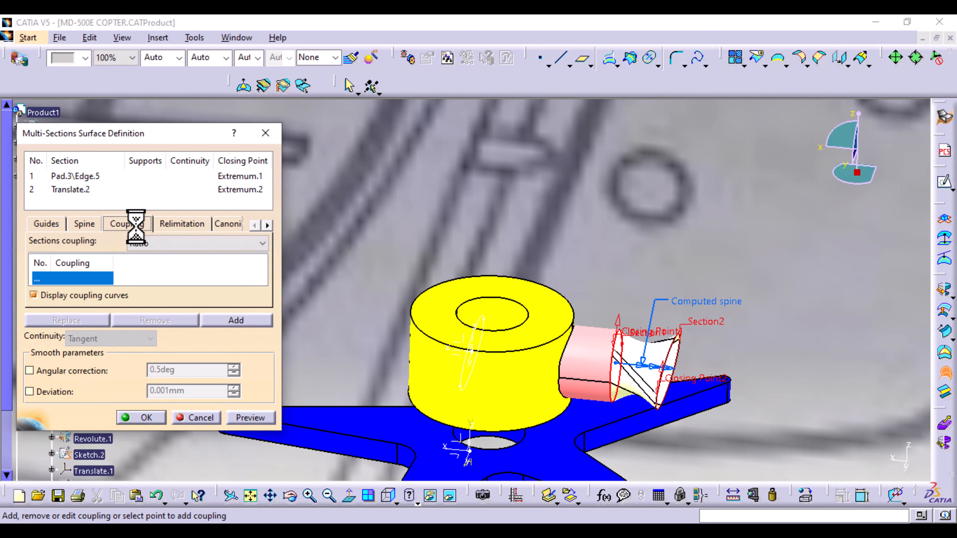
left_click(261, 243)
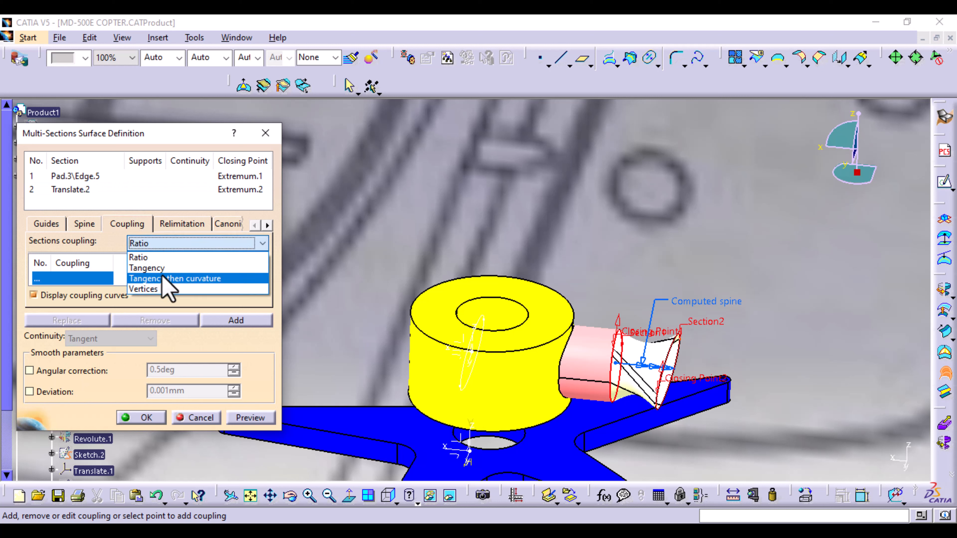
left_click(166, 279)
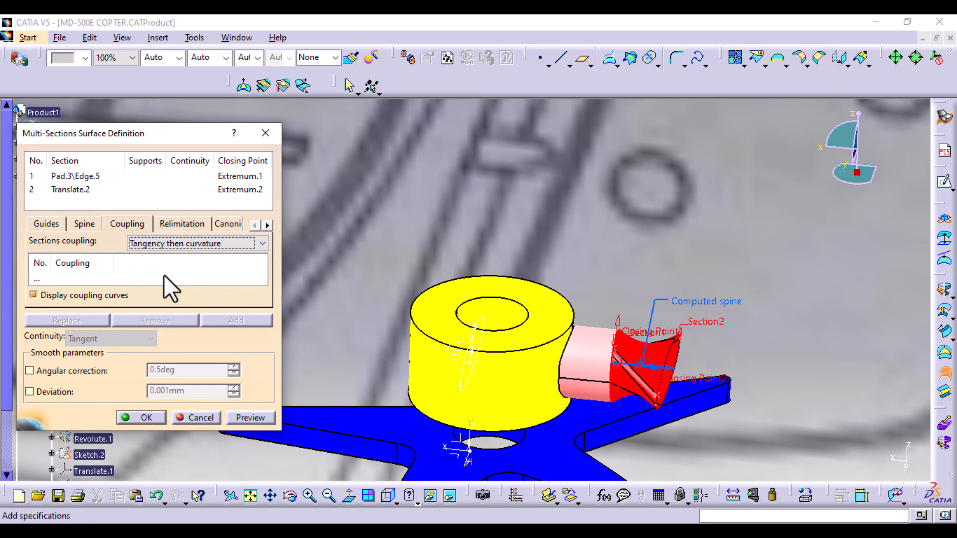
left_click(250, 417)
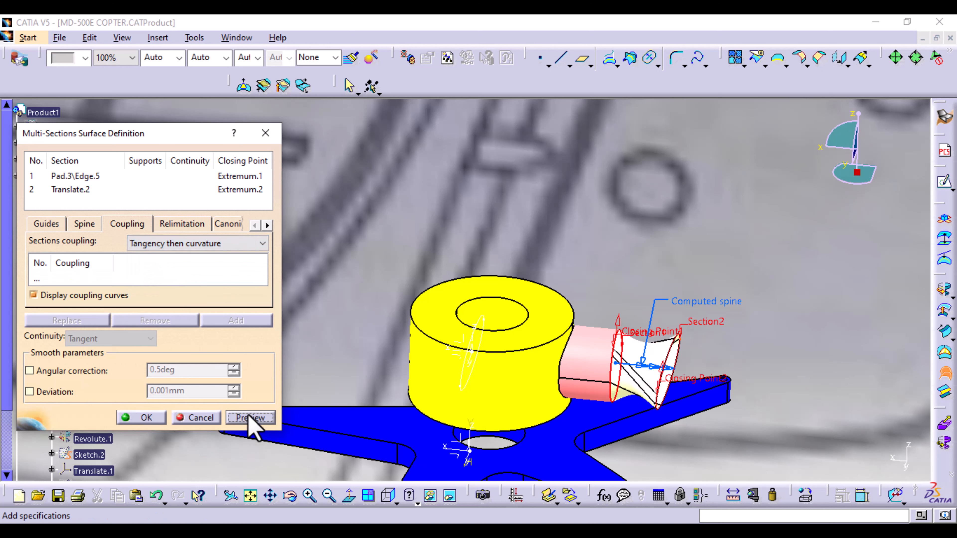
left_click(254, 246)
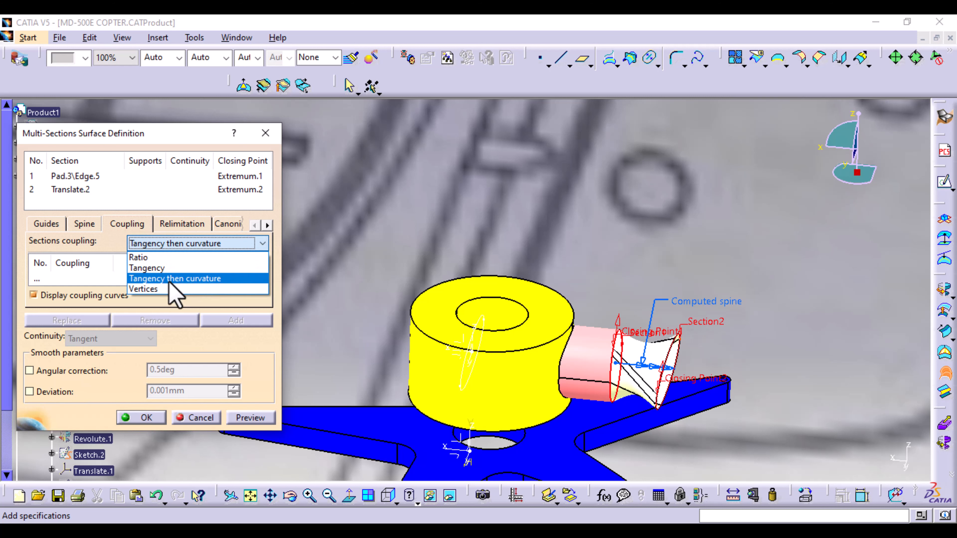
left_click(207, 258)
left_click(252, 417)
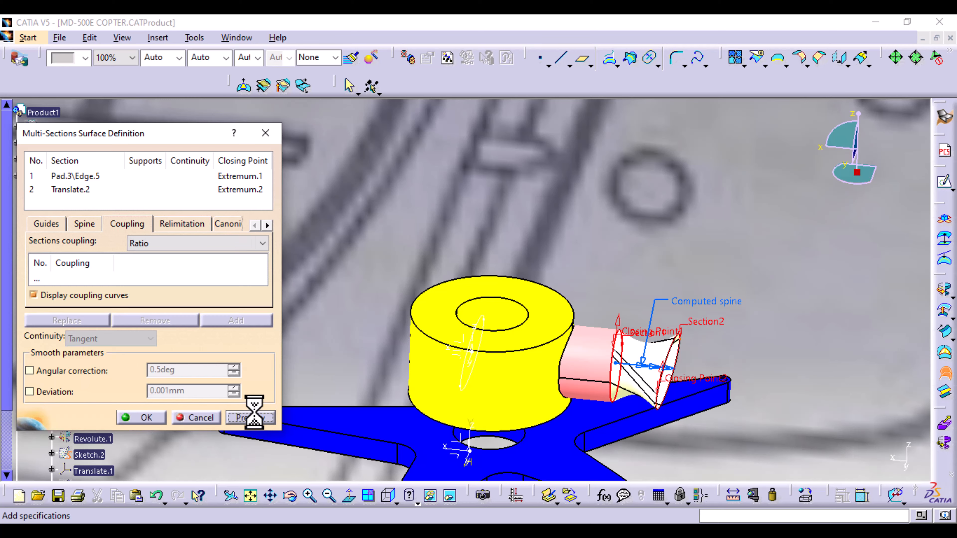
left_click(146, 418)
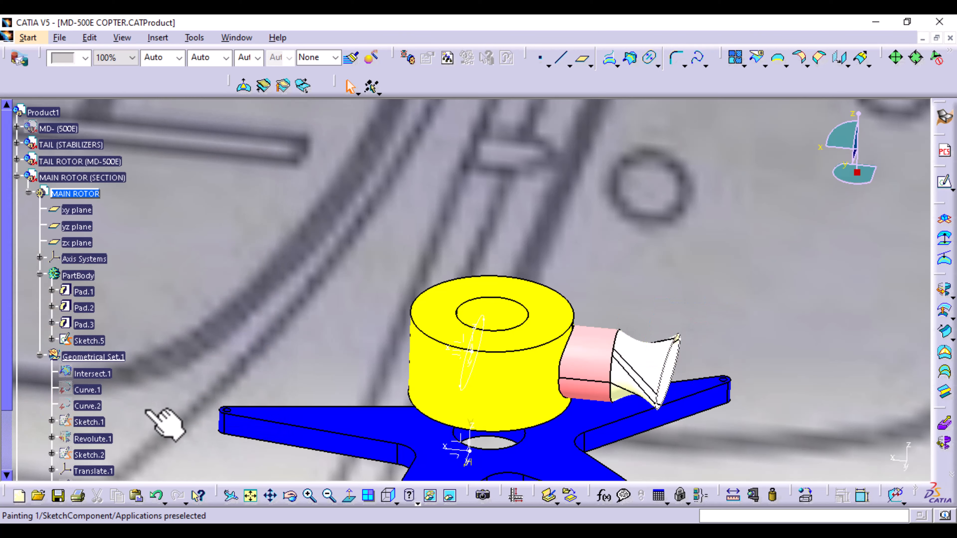
Step: Hide the original ellipse sketch inside the yellow hub ring
middle_click_drag(737, 320, 645, 334)
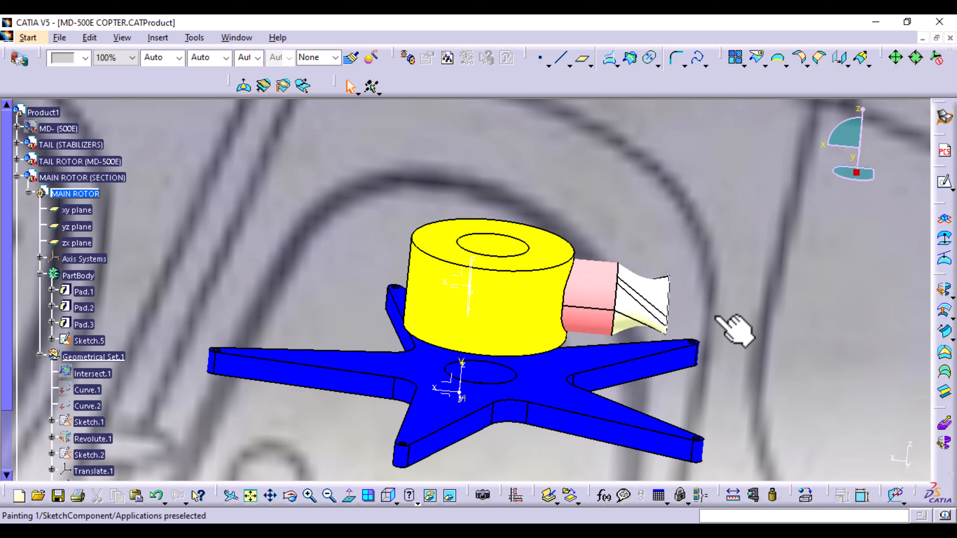
middle_click_drag(733, 325, 554, 335)
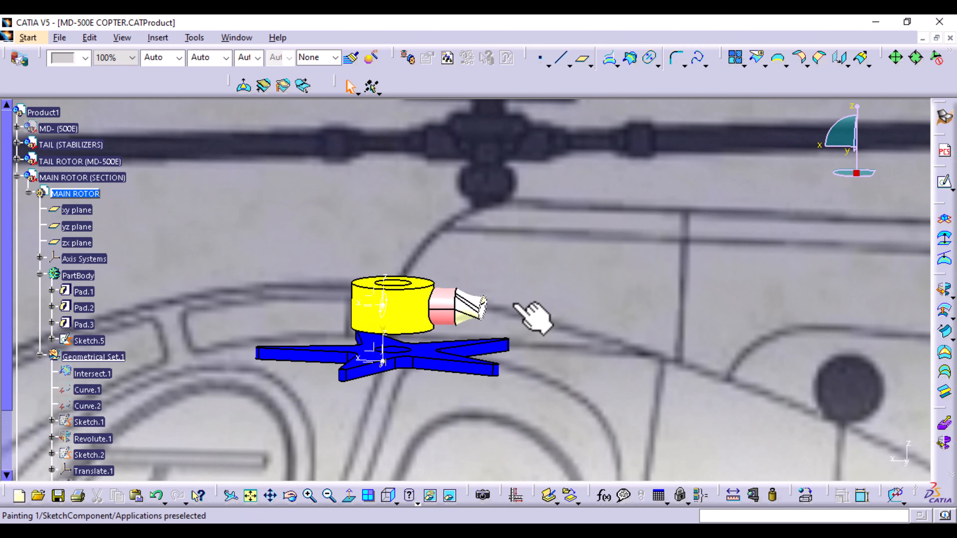
mouse_move(466, 272)
middle_mouse_down()
mouse_move(466, 256)
mouse_move(464, 299)
mouse_move(466, 288)
middle_mouse_up()
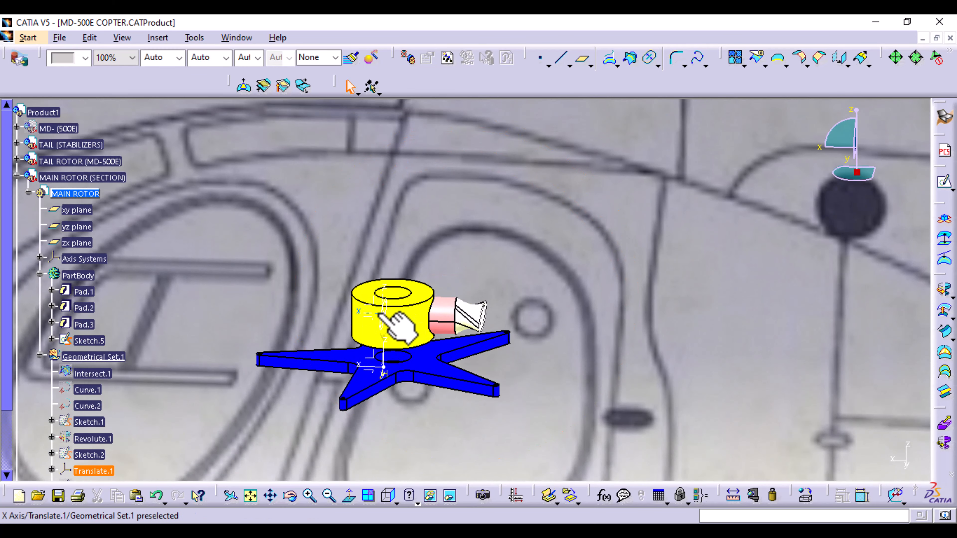
middle_click_drag(438, 373, 324, 352)
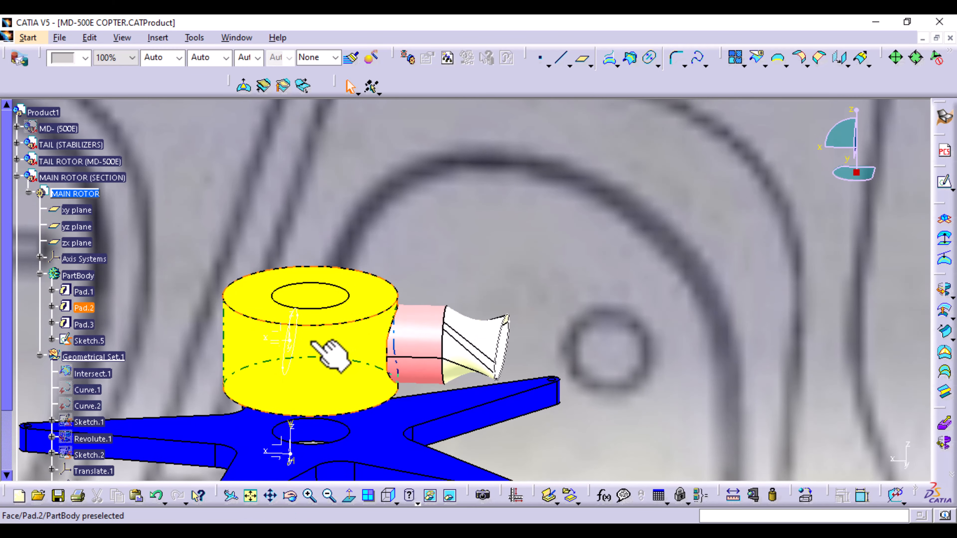
right_click(298, 359)
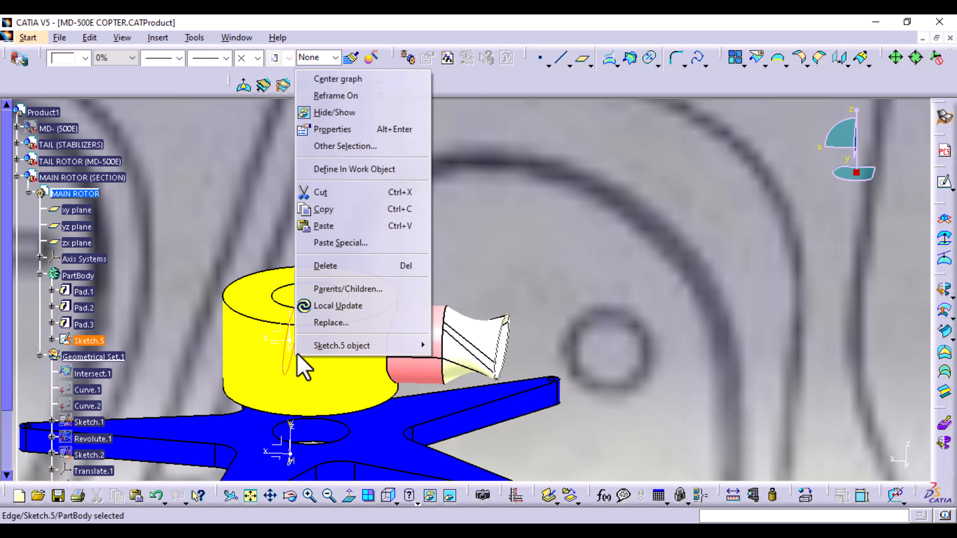
left_click(400, 113)
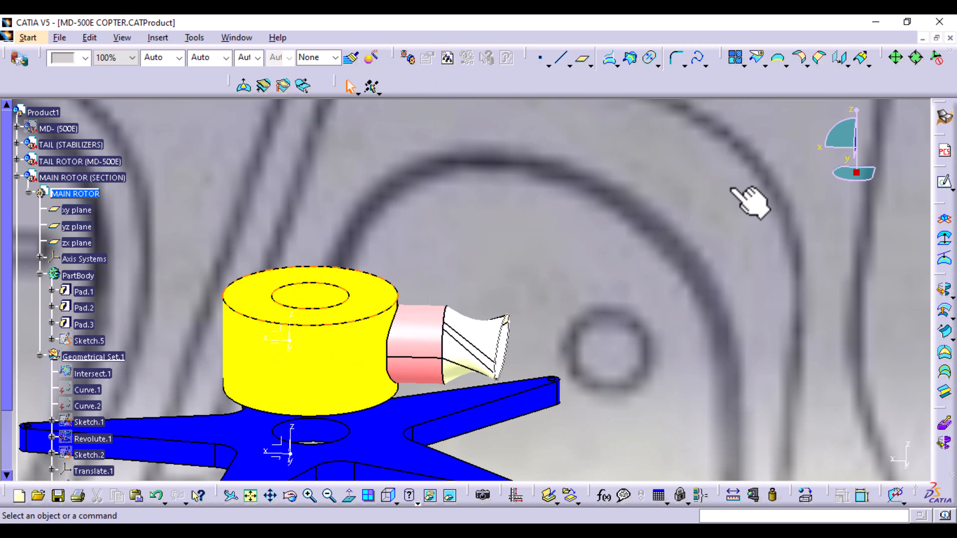
Step: Translate the hub's axis system -285 mm along its own X axis, just beyond the end of the lofted surface
left_click(841, 58)
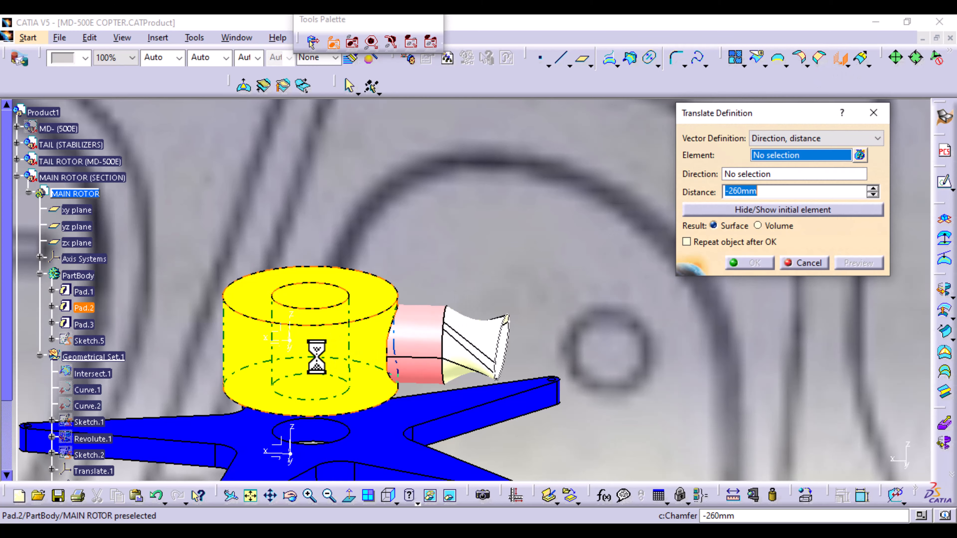
left_click(290, 338)
middle_click_drag(379, 158, 383, 194)
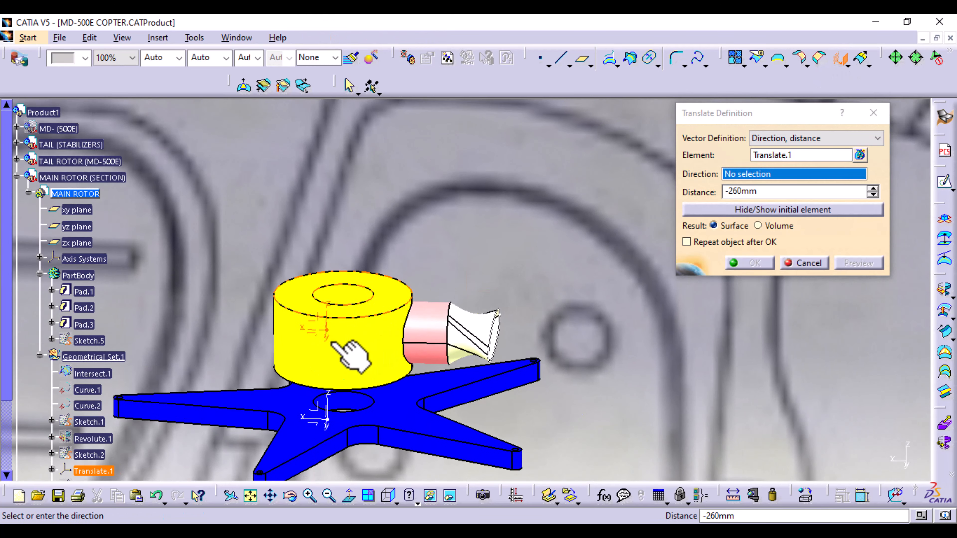
middle_click_drag(496, 180, 507, 130)
left_click(740, 193)
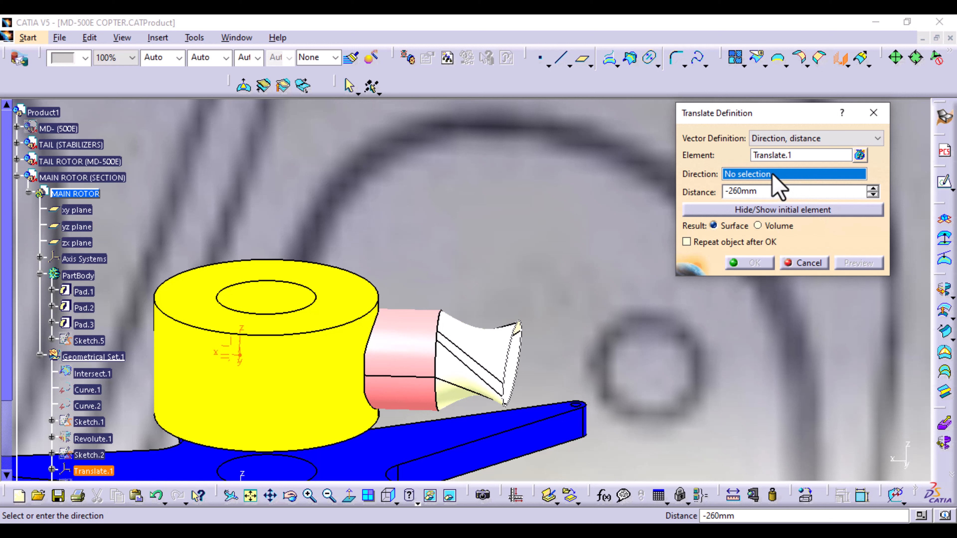
left_click(217, 355)
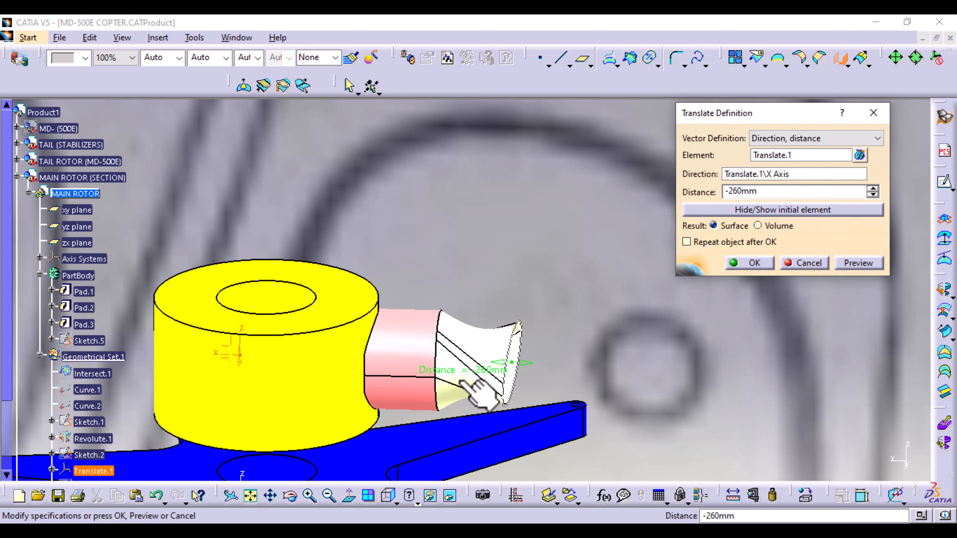
left_click(387, 490)
middle_click_drag(519, 413, 474, 381)
left_click_drag(489, 316, 518, 355)
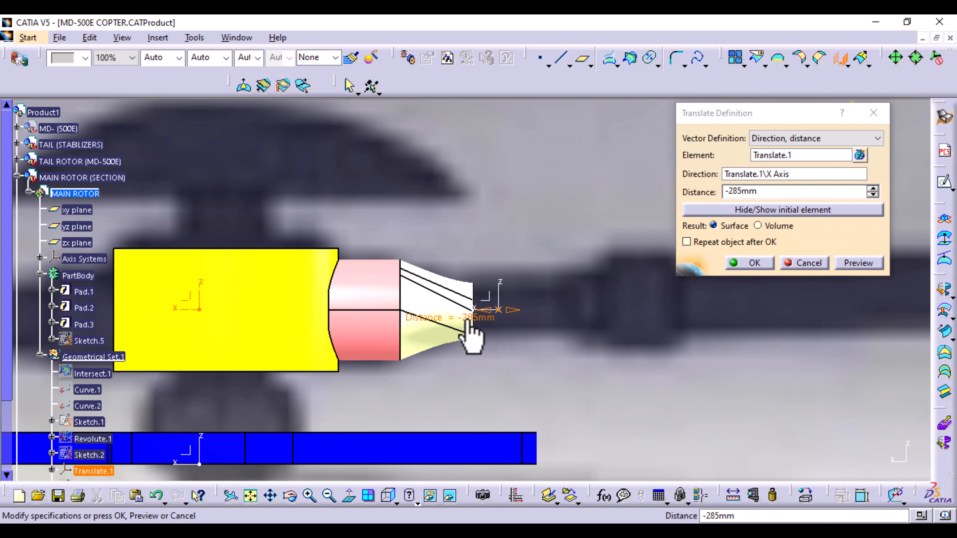
left_click(755, 263)
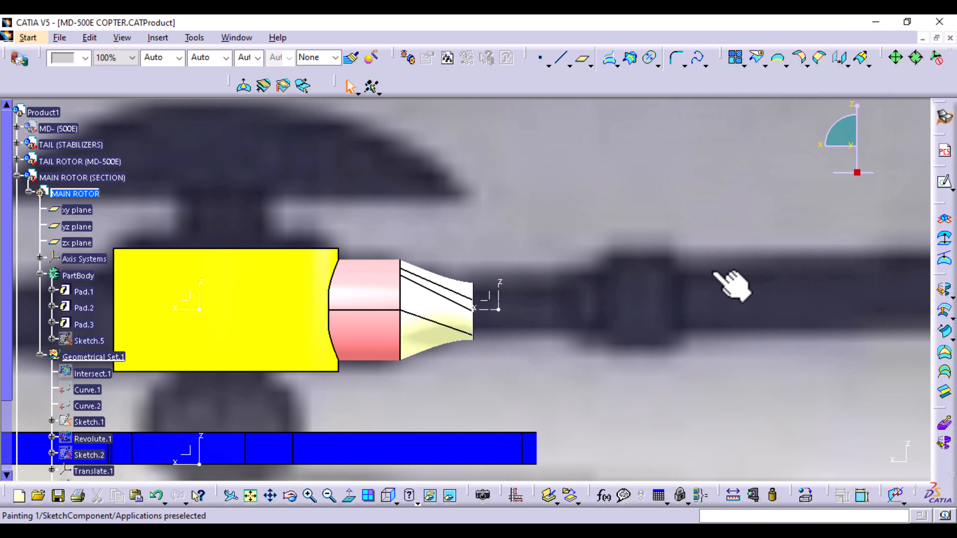
middle_click_drag(504, 220, 495, 286)
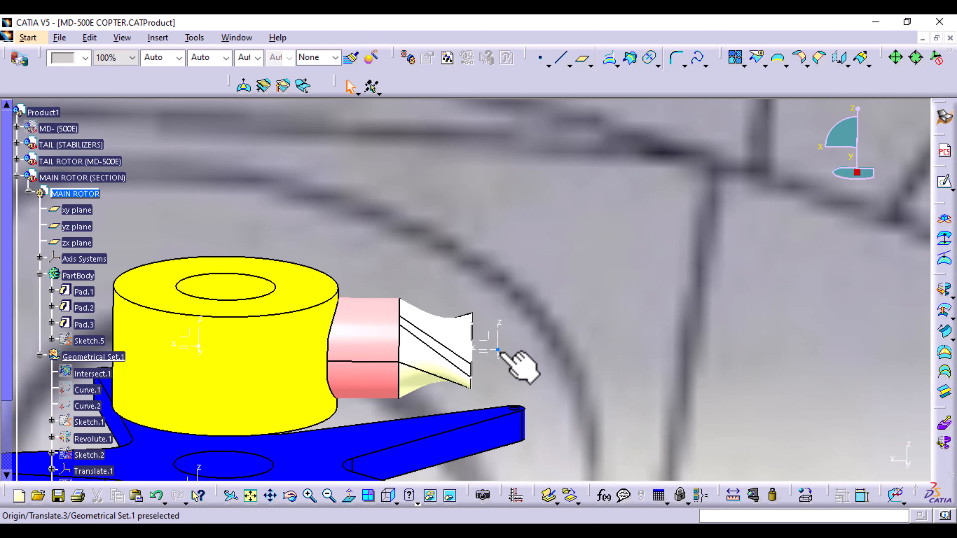
middle_click_drag(546, 295, 583, 396)
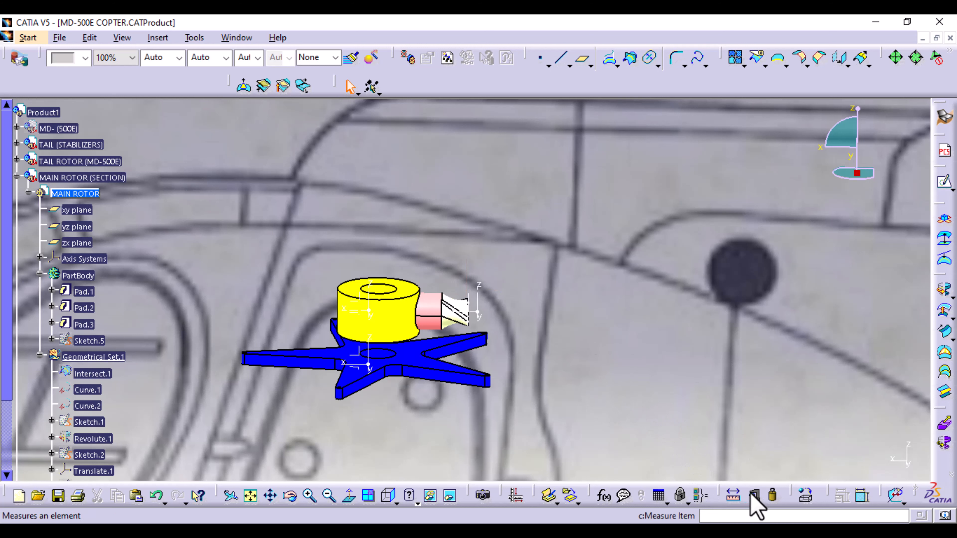
left_click(735, 496)
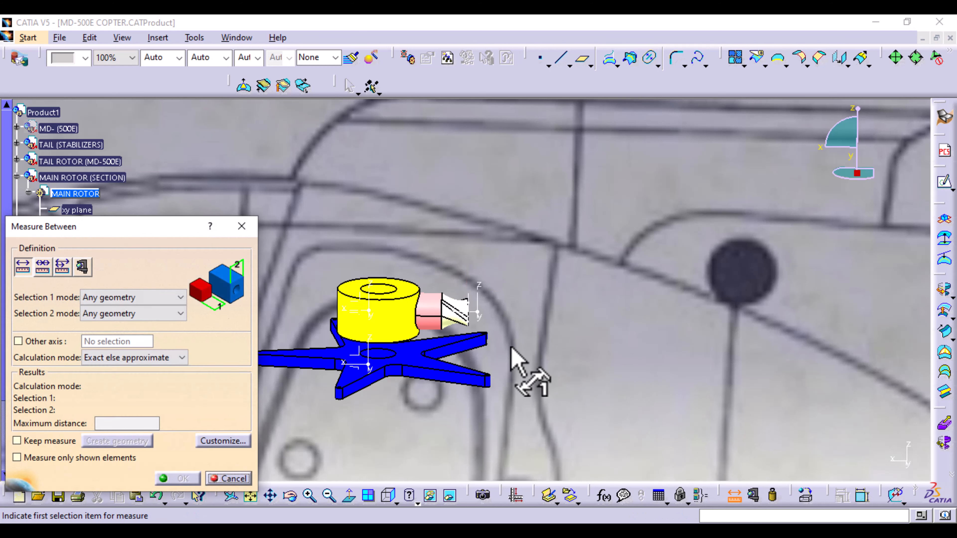
left_click(478, 312)
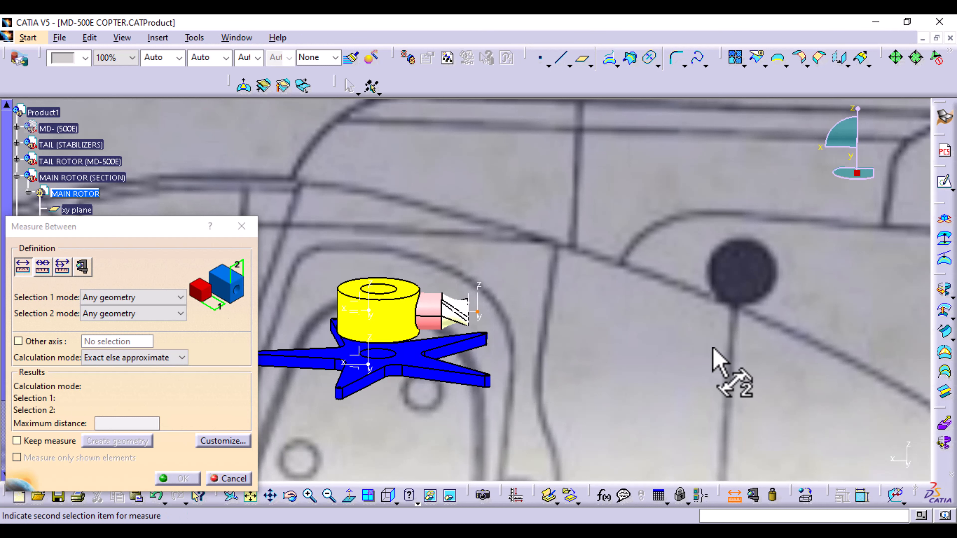
middle_click_drag(548, 334, 632, 268)
mouse_move(588, 290)
middle_mouse_down()
mouse_move(626, 402)
mouse_move(603, 363)
mouse_move(748, 332)
middle_mouse_up()
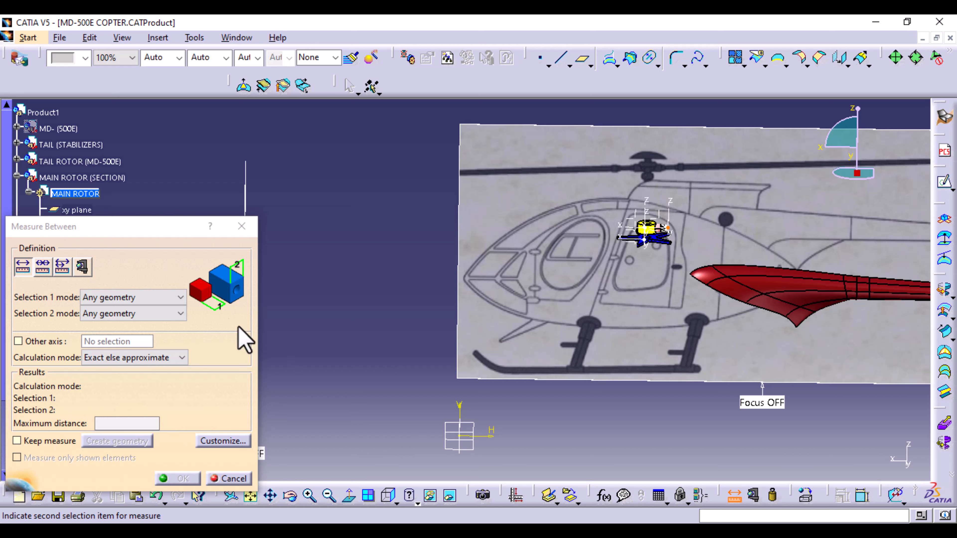
left_click(242, 226)
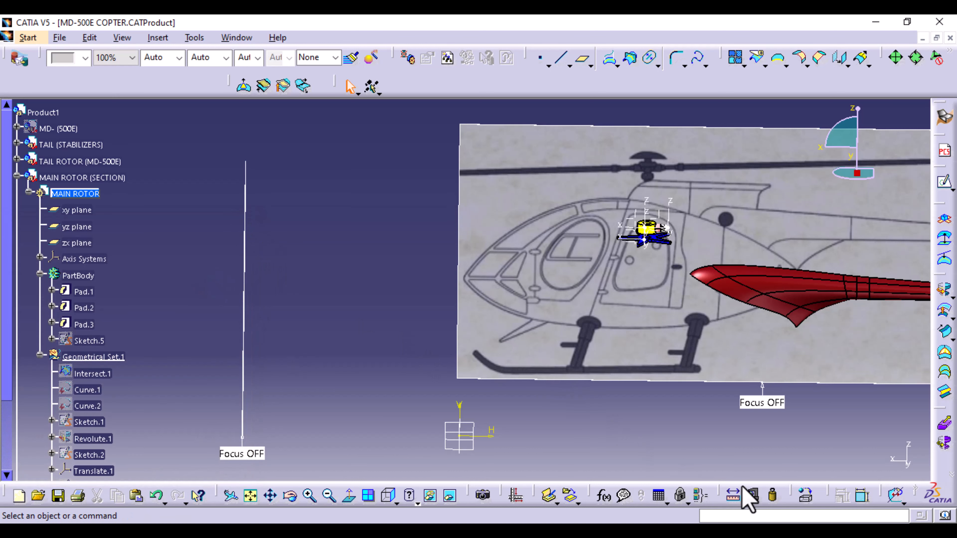
Step: Measure the coordinates of the translated axis system's origin beyond the end of the lofted surface
left_click(755, 496)
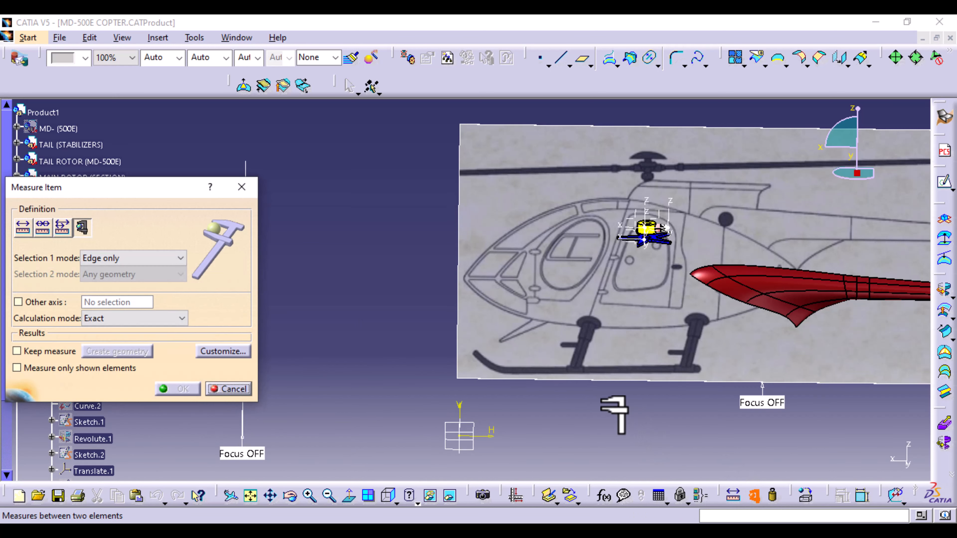
middle_click_drag(599, 332, 448, 257)
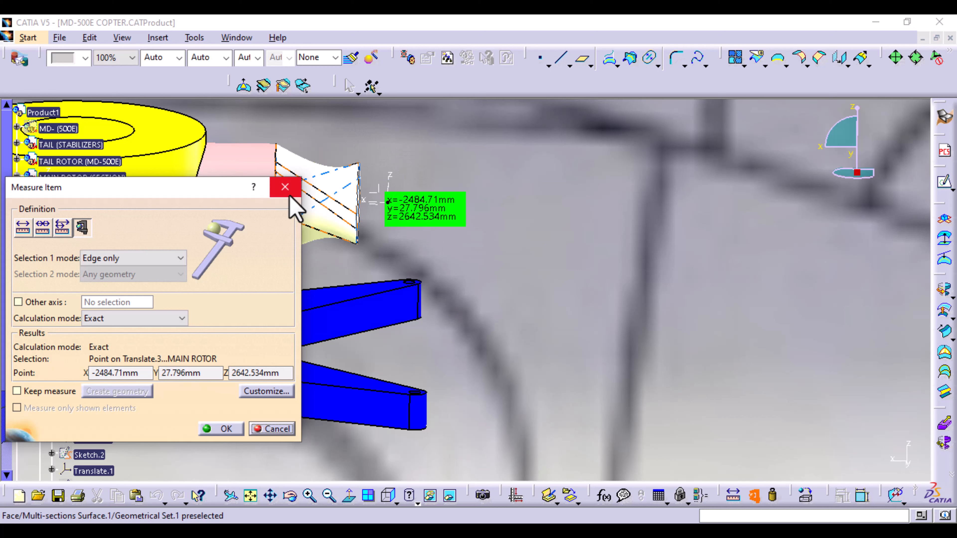
left_click(286, 188)
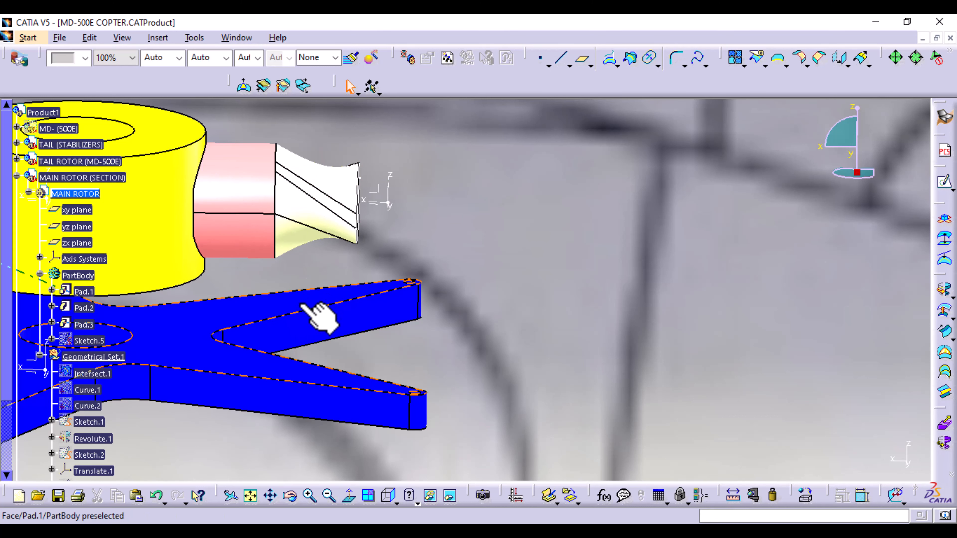
middle_click_drag(562, 208, 683, 202)
middle_click_drag(513, 261, 520, 345)
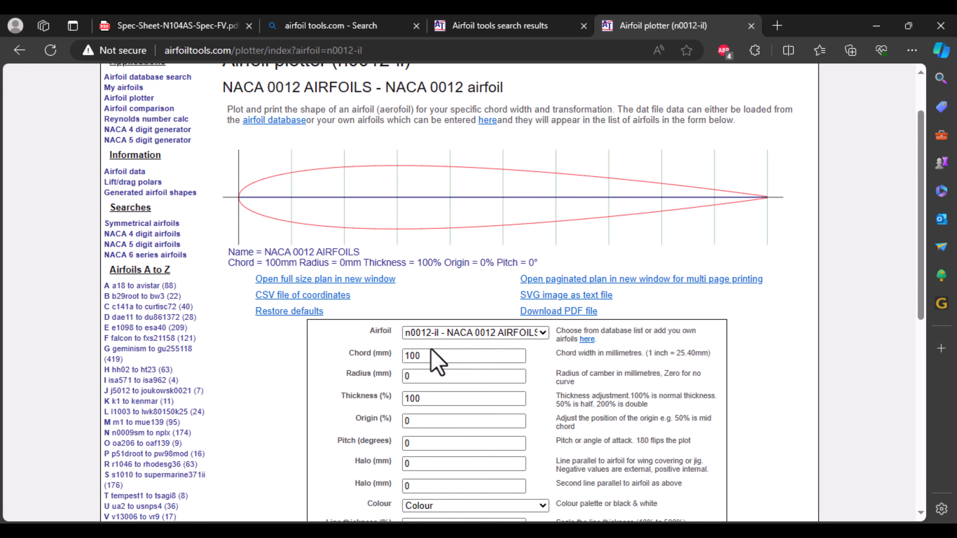
Step: Switch to the Airfoil plotter page in the browser and enter 1 as the NACA 0012 airfoil's chord in millimetres
left_click(436, 356)
double_click(432, 356)
type("1")
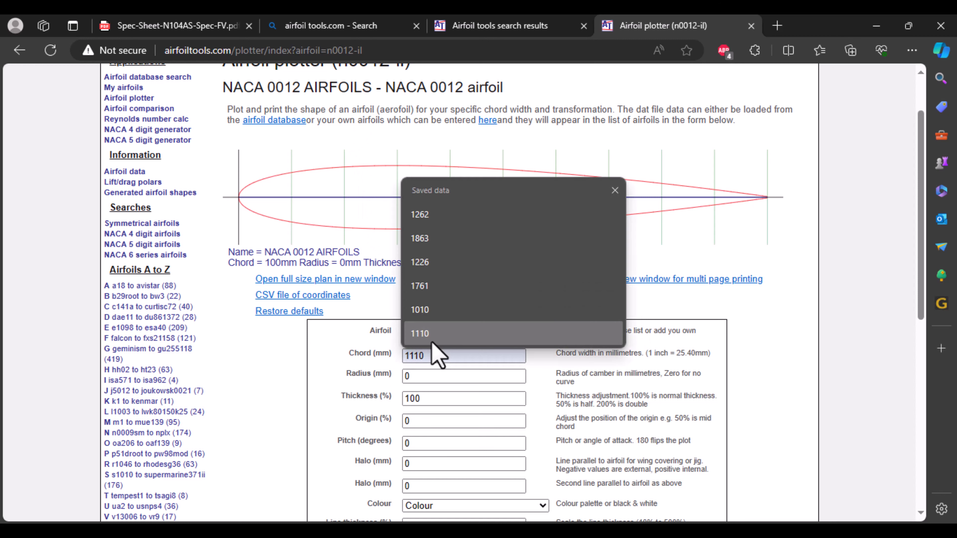
left_click(442, 365)
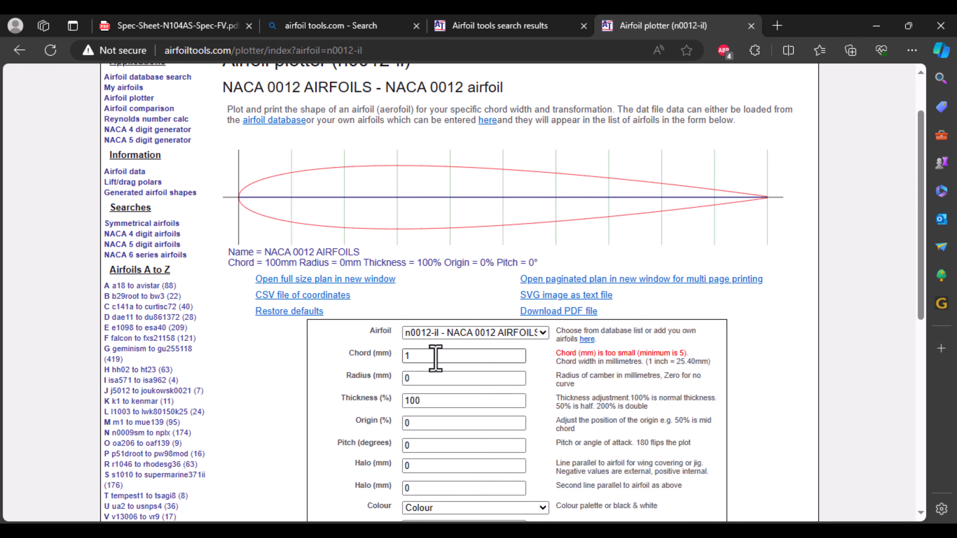
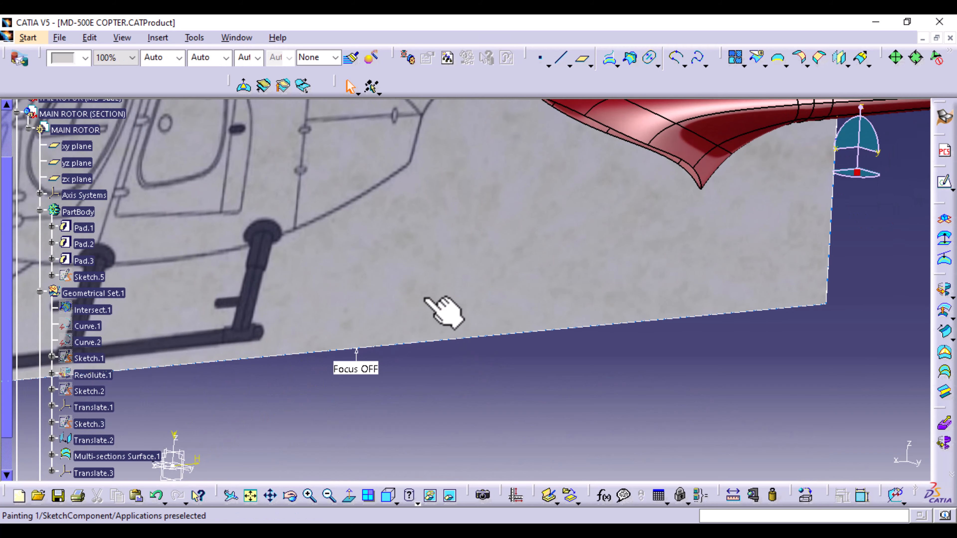
Step: Define Geometrical Set.1 of the MAIN ROTOR part as the in-work object, instead of the GeometryFromExcel set
middle_click_drag(347, 392, 435, 447)
mouse_move(527, 323)
middle_mouse_down()
mouse_move(477, 378)
mouse_move(455, 364)
mouse_move(430, 380)
mouse_move(535, 360)
middle_mouse_up()
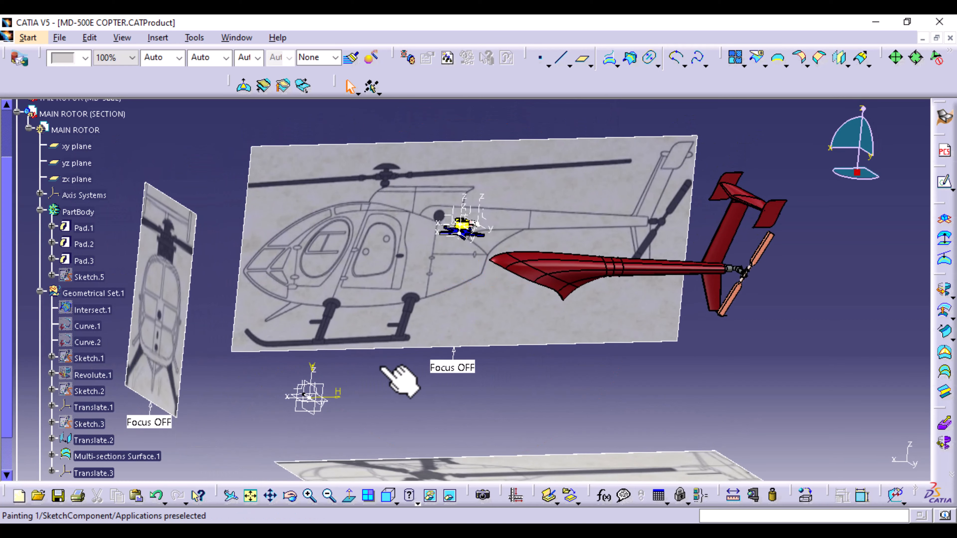
scroll(85, 390, "down", 3)
scroll(84, 394, "up", 3)
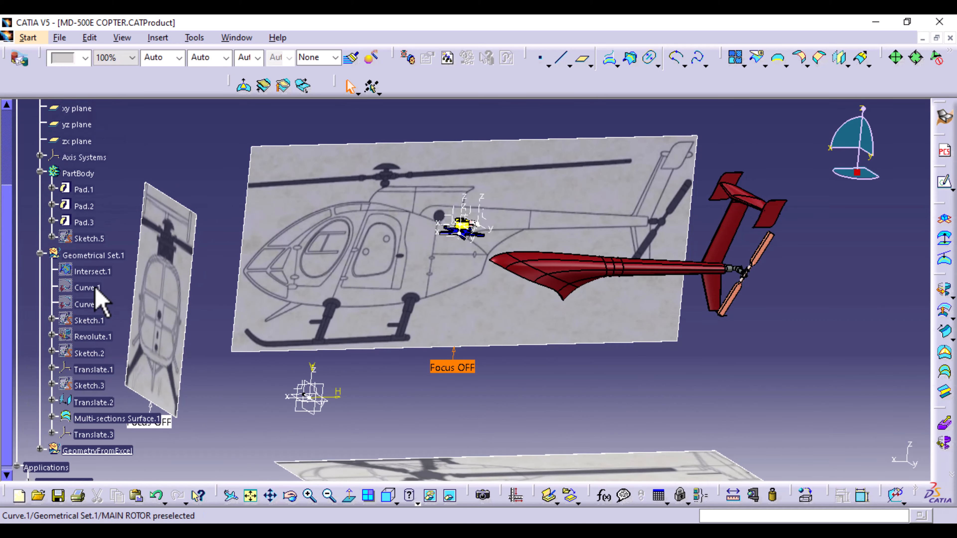
right_click(106, 257)
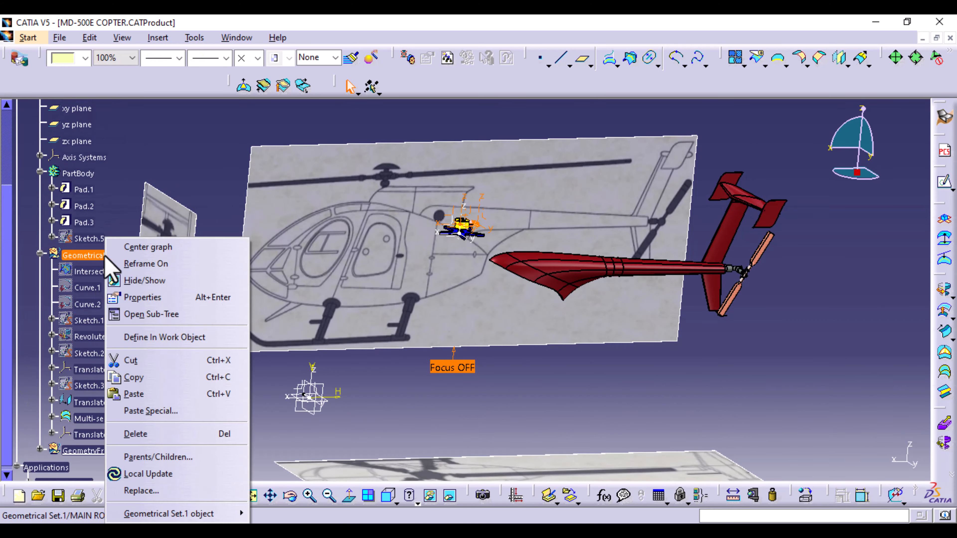
left_click(183, 337)
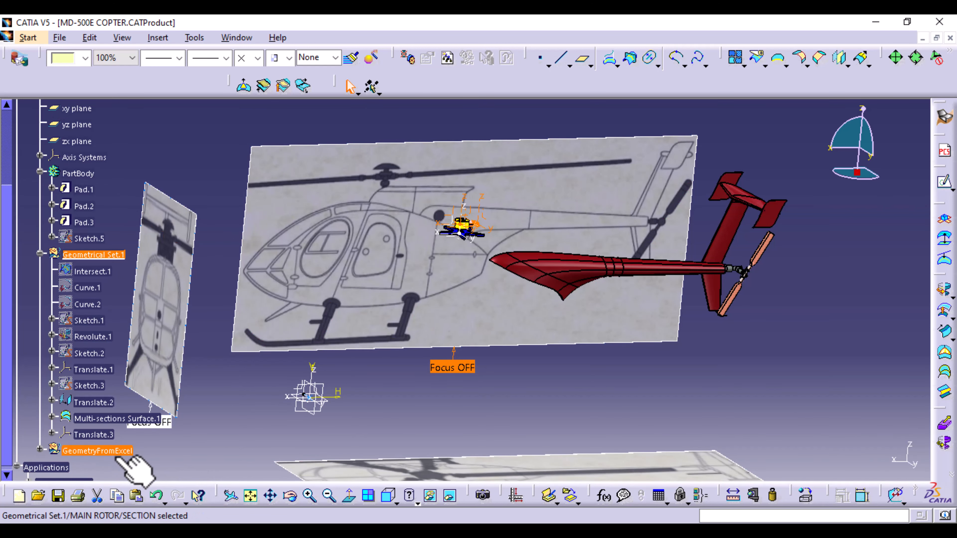
scroll(113, 434, "down", 3)
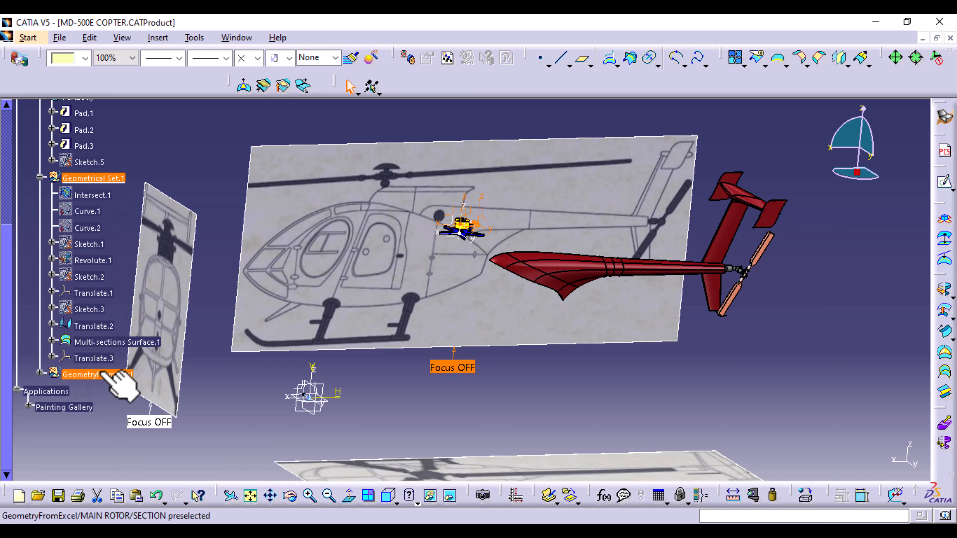
left_click(571, 387)
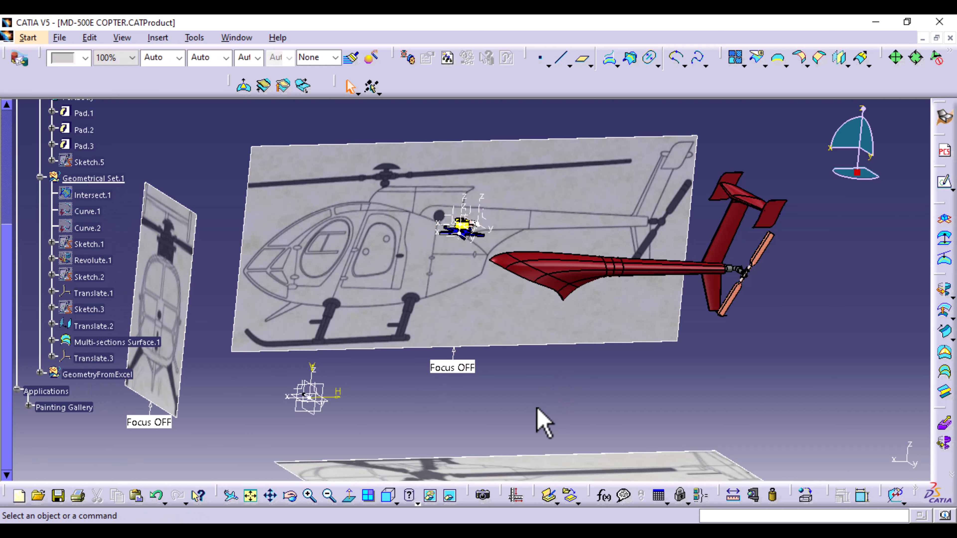
Step: Start an Axis To Axis transformation and join the imported airfoil's Symmetry.2 and Connect.1 curves as its element
middle_click_drag(530, 399, 519, 364)
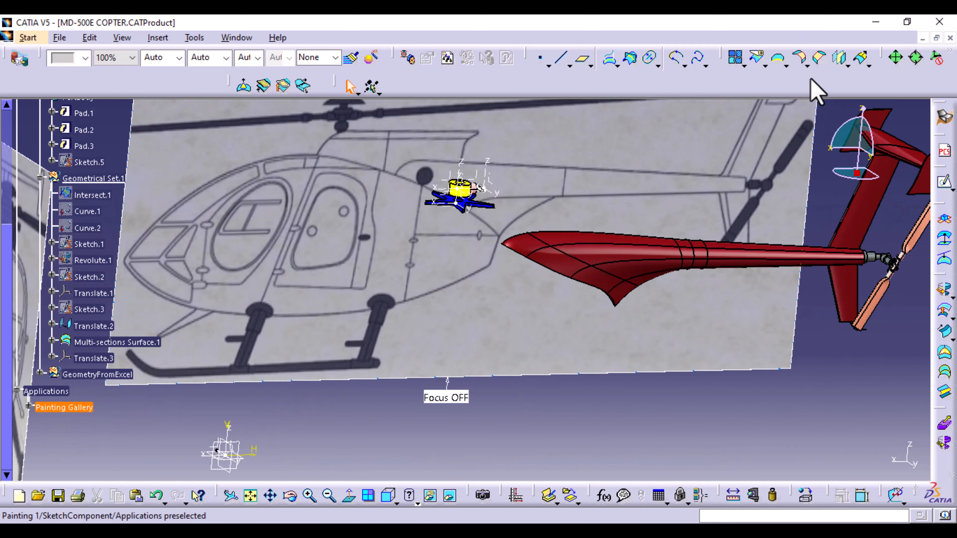
left_click(848, 66)
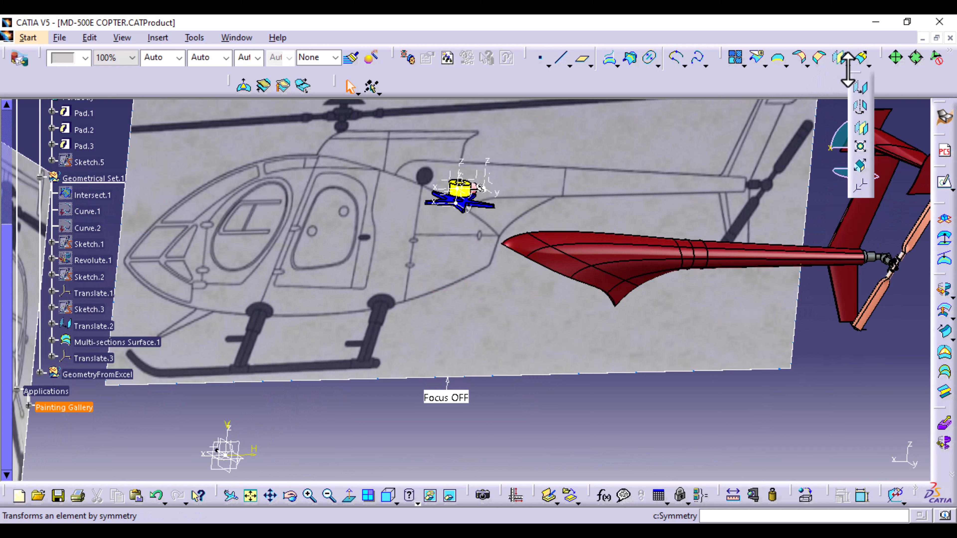
left_click(855, 187)
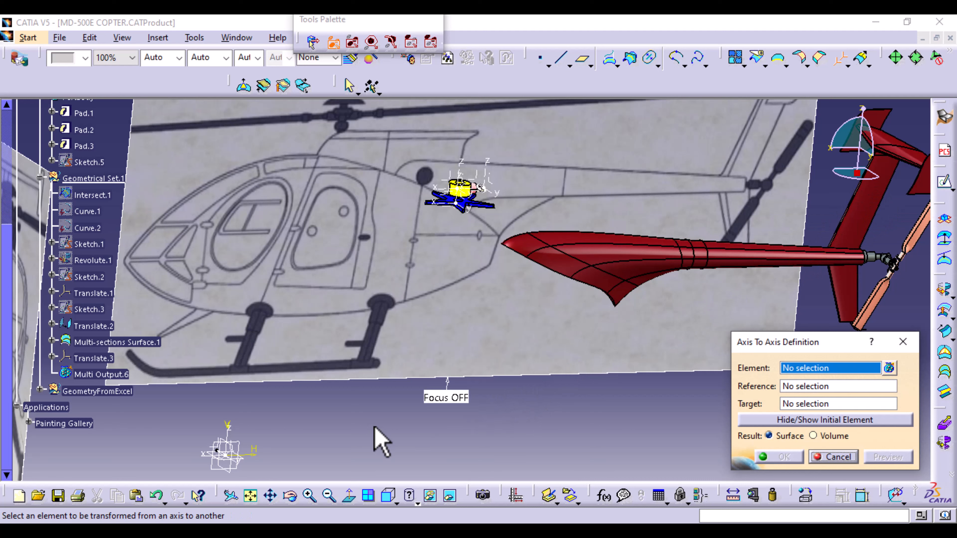
middle_click_drag(294, 437, 386, 321)
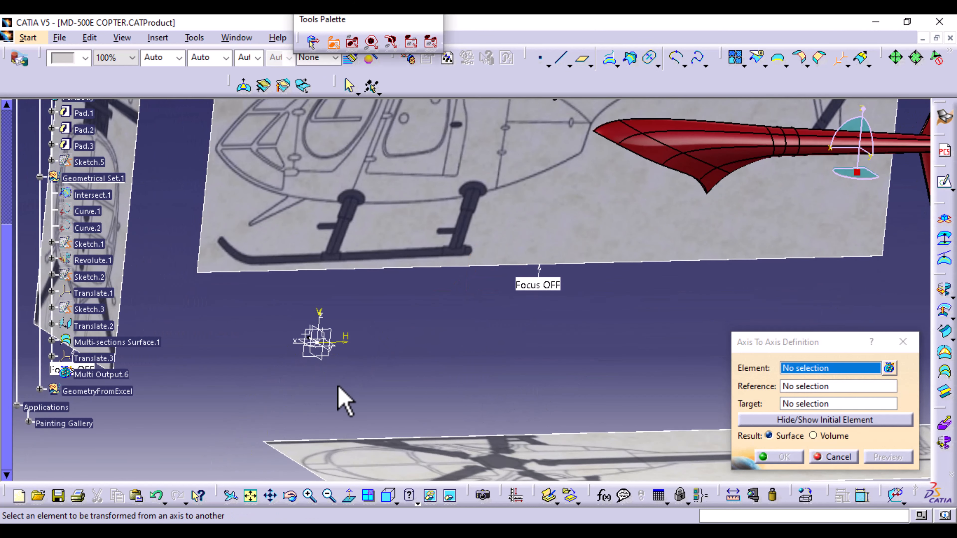
middle_click_drag(336, 390, 324, 264, "ctrl")
middle_click_drag(277, 373, 549, 194)
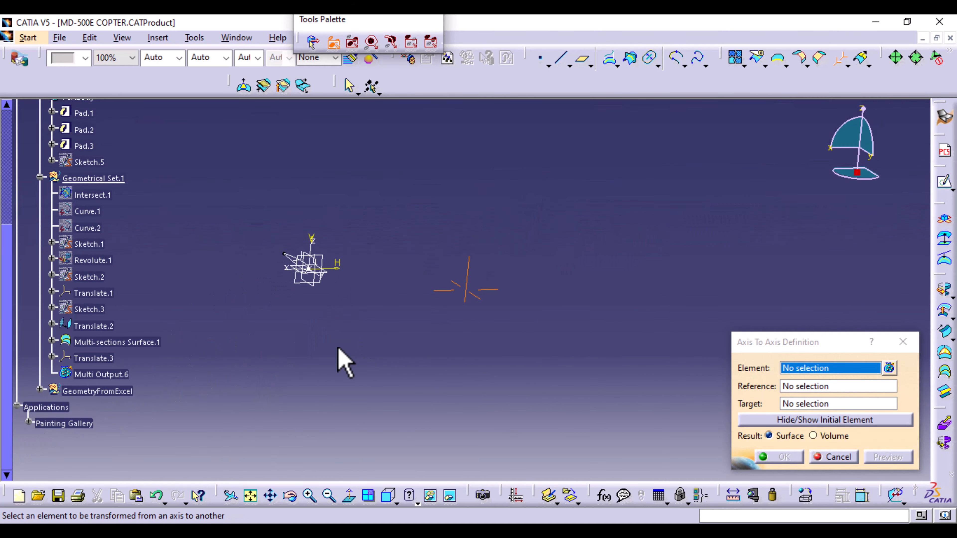
middle_click_drag(338, 349, 385, 232, "ctrl")
middle_click_drag(276, 303, 682, 321)
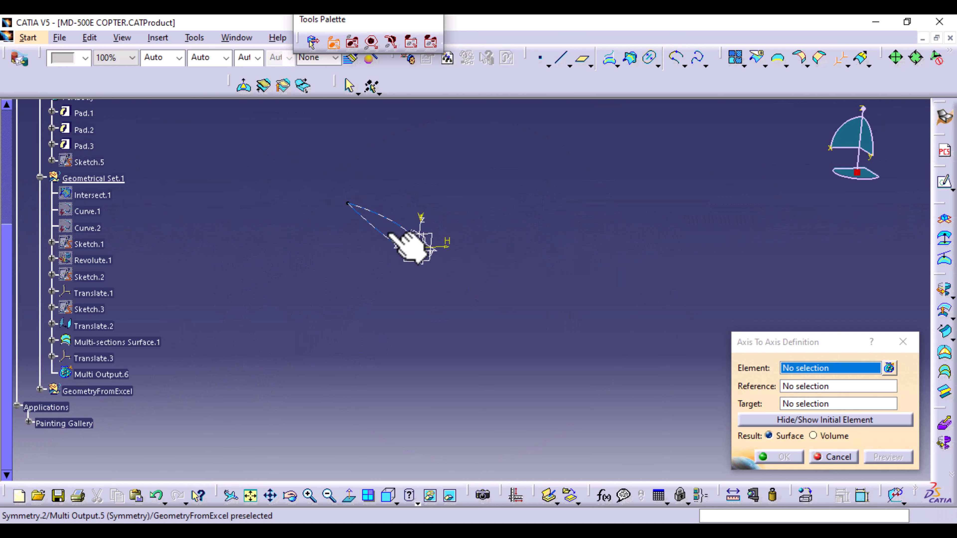
right_click(831, 369)
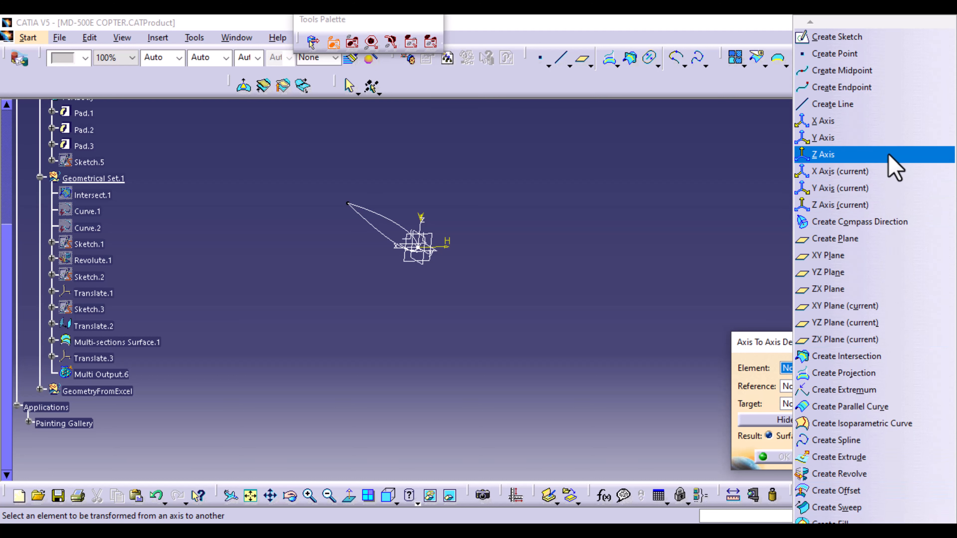
scroll(848, 491, "down", 3)
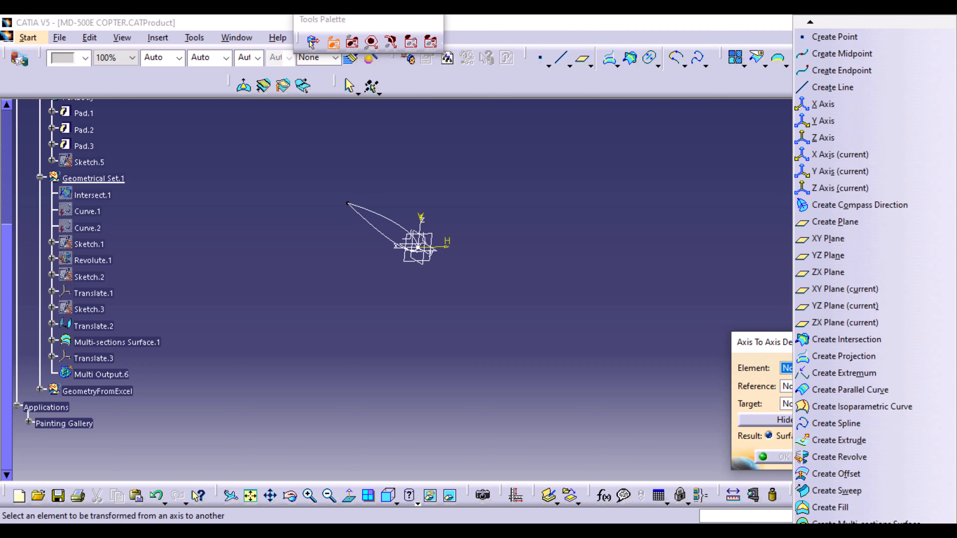
left_click(848, 457)
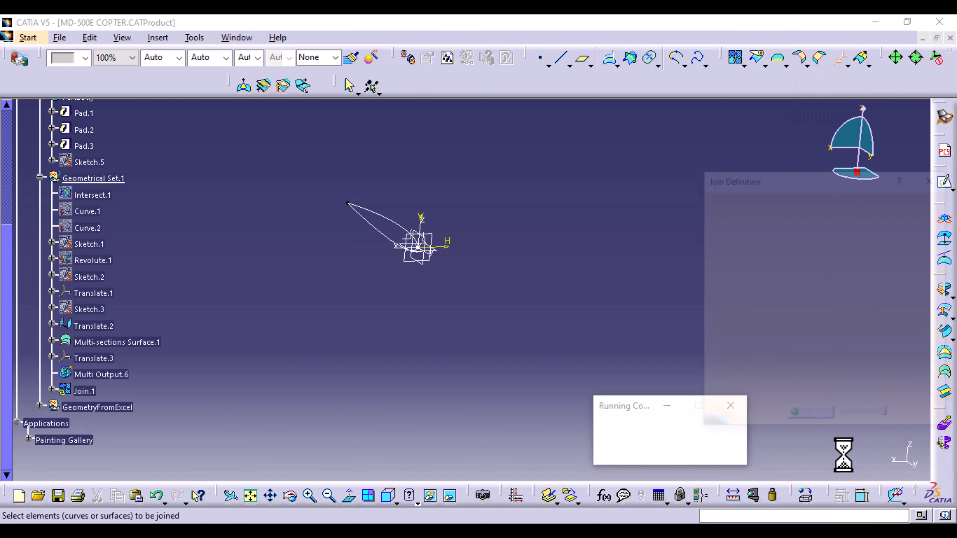
middle_click_drag(330, 321, 508, 434, "ctrl")
left_click(513, 314)
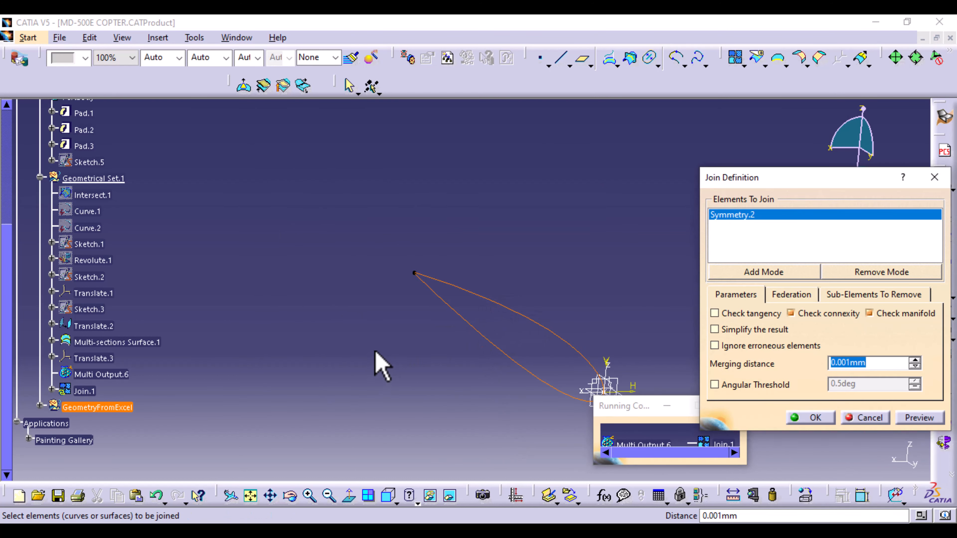
middle_click_drag(381, 364, 380, 182, "ctrl")
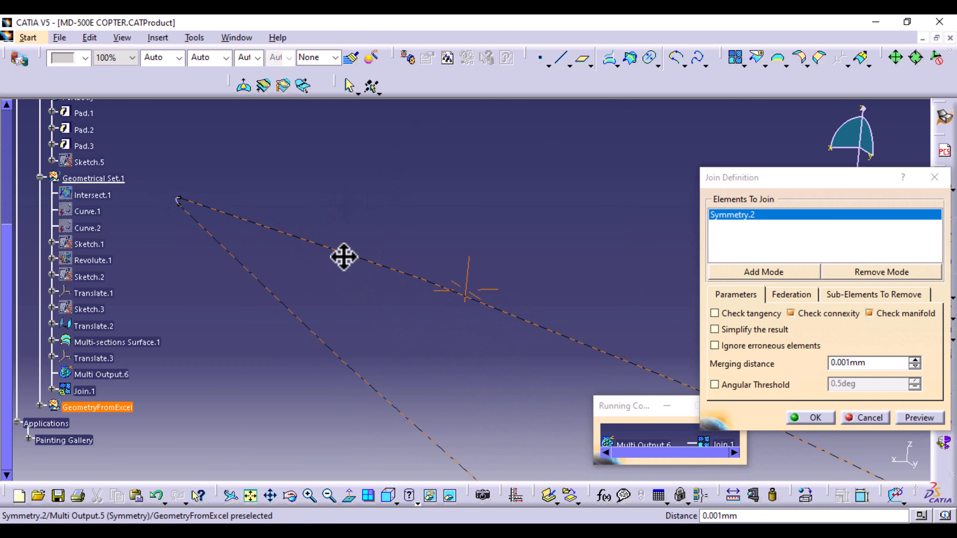
left_click(298, 240)
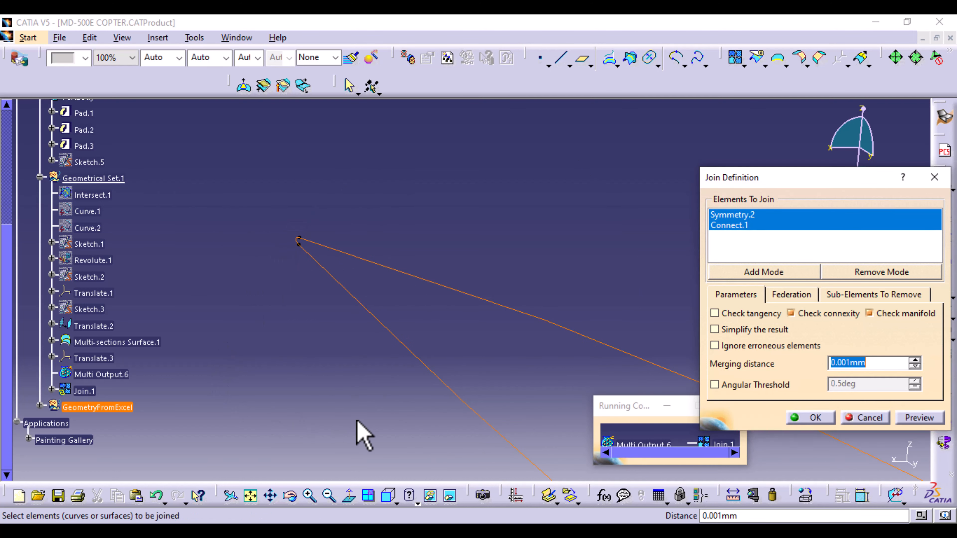
left_click(919, 418)
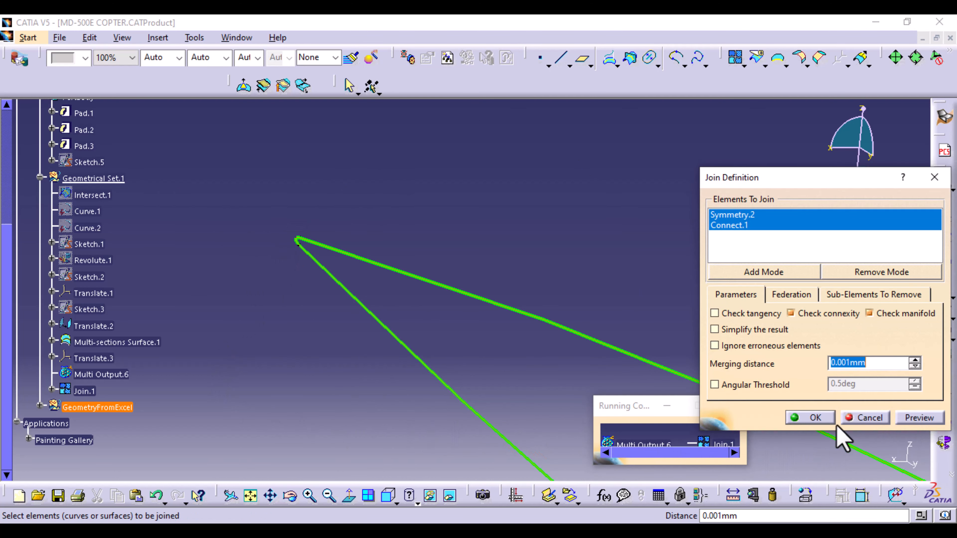
left_click(814, 418)
Step: Try to transform the joined airfoil from Axis System.2 to the Translate.3 axis system beyond the hub's lofted surface
middle_click_drag(675, 260, 648, 298, "ctrl")
middle_click_drag(609, 411, 289, 266)
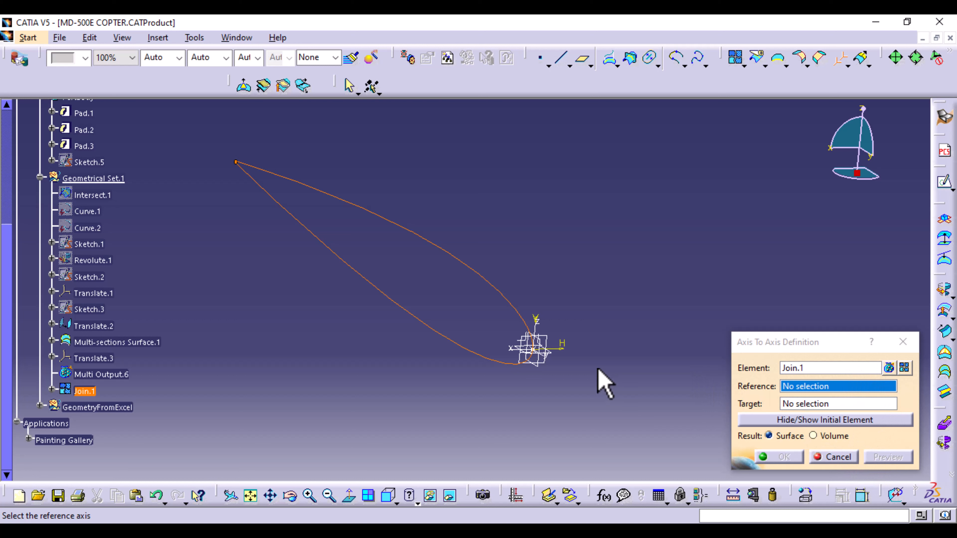
left_click(548, 349)
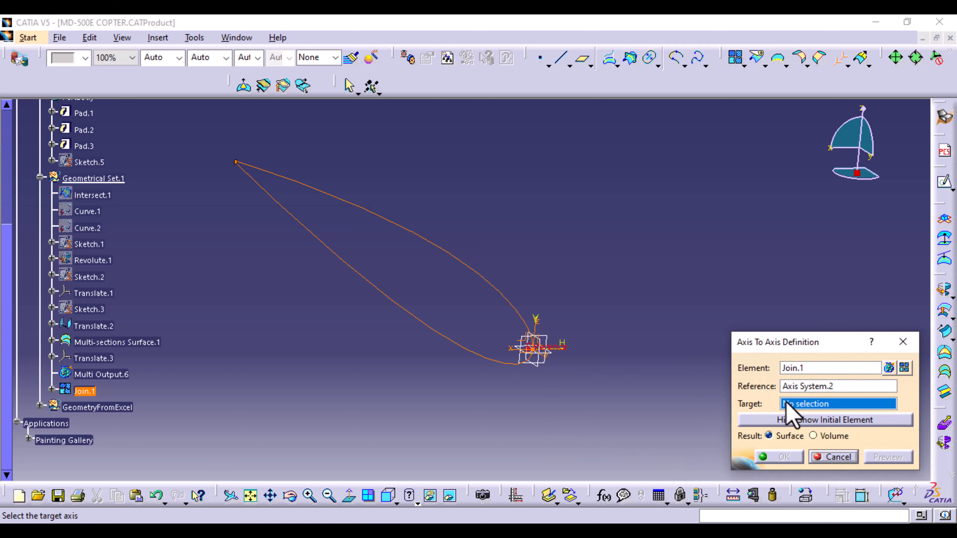
middle_click_drag(604, 263, 577, 456)
middle_click_drag(586, 215, 413, 161)
middle_click_drag(762, 228, 530, 261)
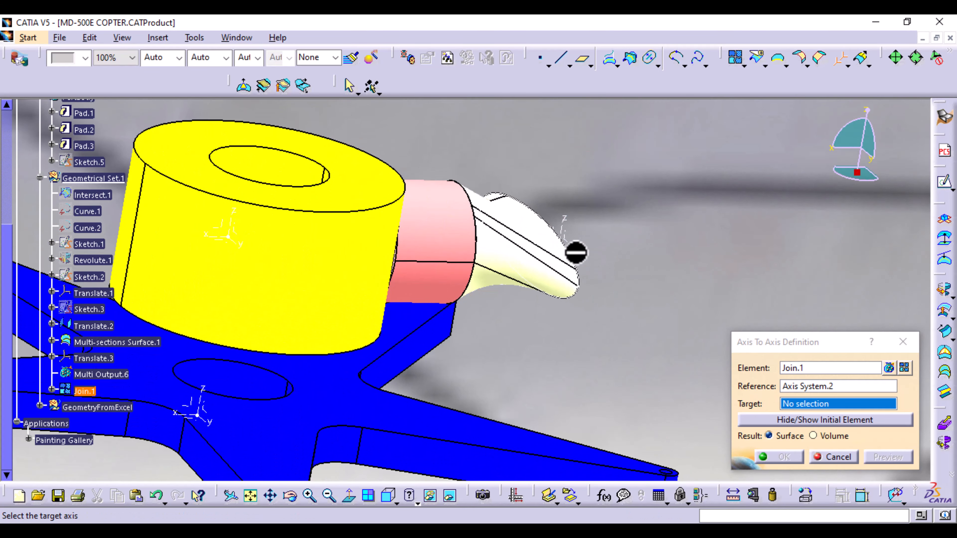
left_click(570, 240)
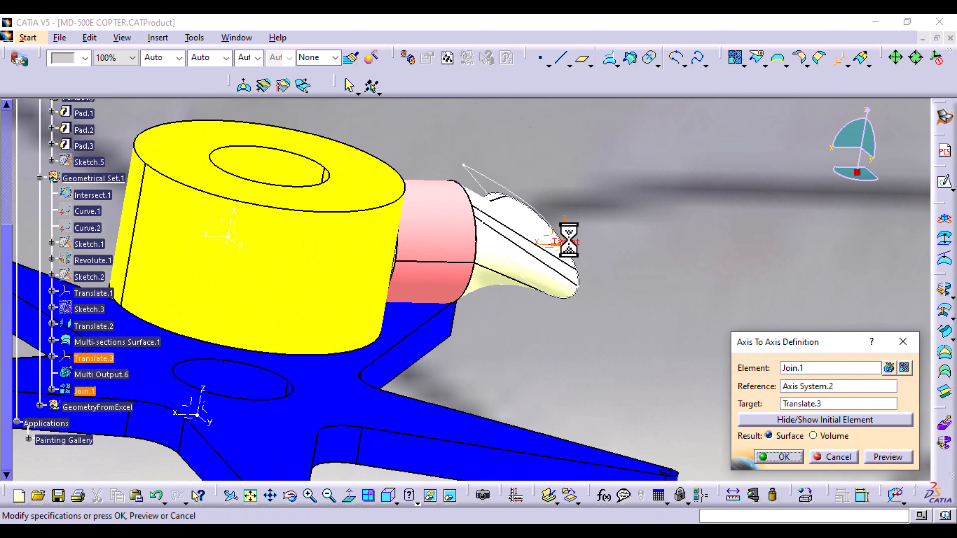
left_click(792, 460)
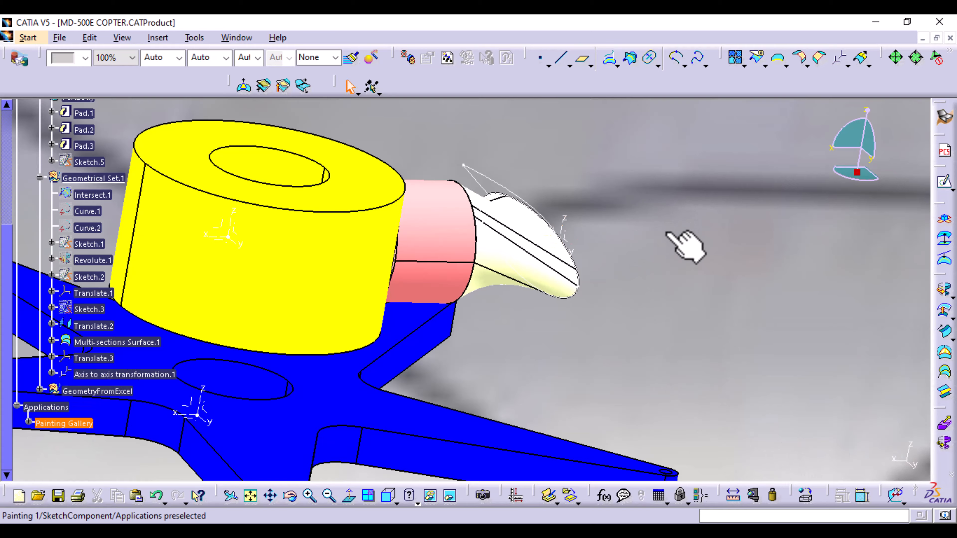
Step: Inspect the moved airfoil around the hub and in the standard top view, and undo the axis-to-axis transformation
middle_click_drag(681, 251, 360, 223)
middle_click_drag(699, 276, 656, 177)
middle_click_drag(726, 181, 395, 332)
middle_click_drag(422, 375, 493, 429)
left_click(395, 504)
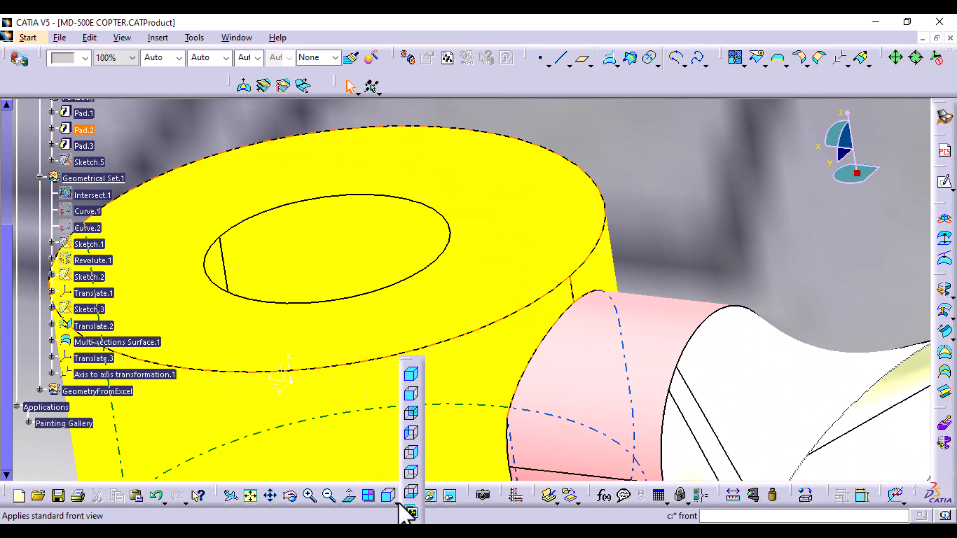
left_click(410, 474)
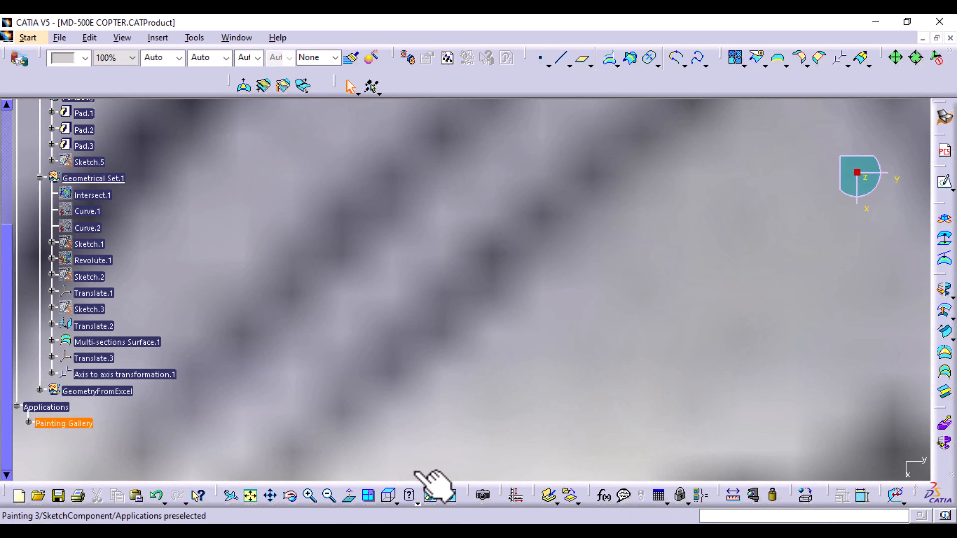
middle_click(513, 370)
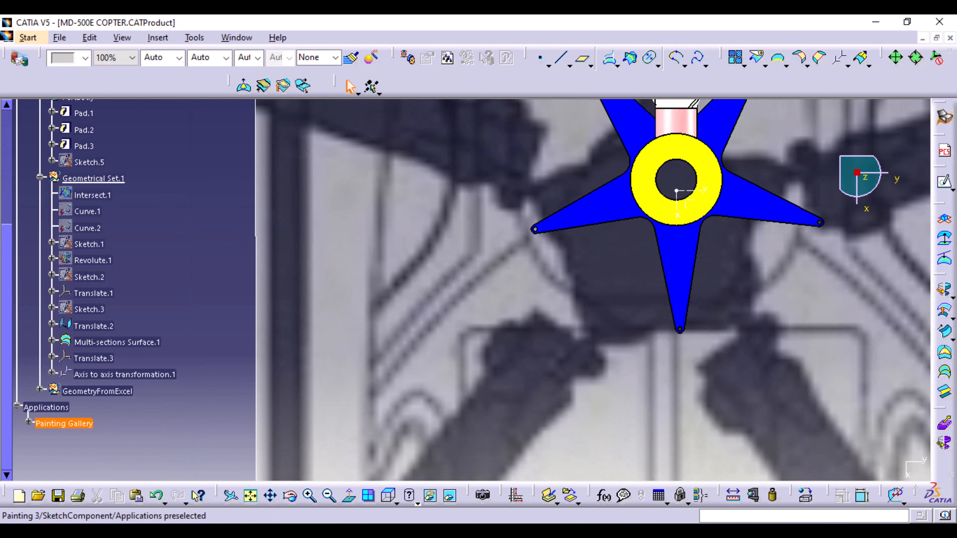
left_click(569, 496)
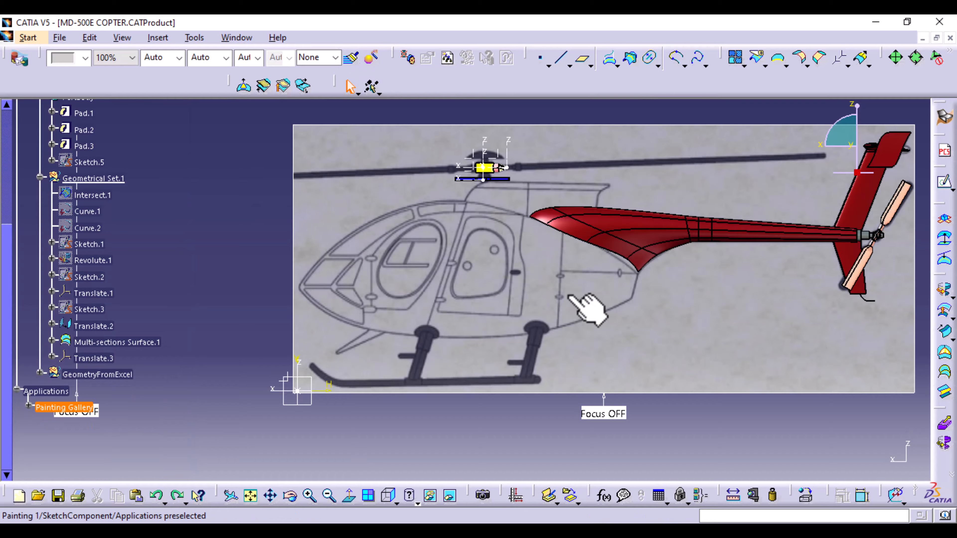
Step: Translate the Translate.3 axis system 105 mm along its own Y axis and hide the initial axis system
middle_click_drag(565, 285, 472, 463)
middle_click_drag(484, 307, 525, 214)
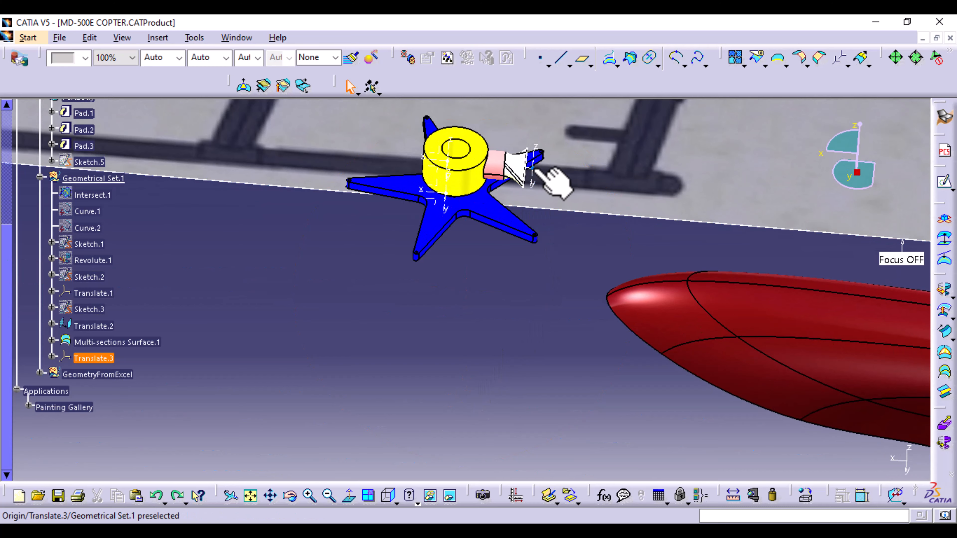
middle_click_drag(577, 256, 444, 368)
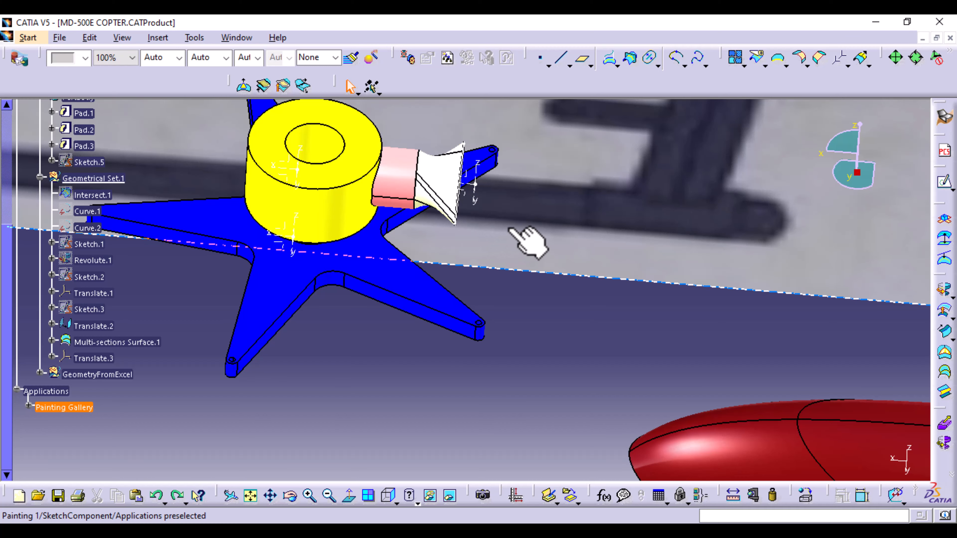
left_click(399, 500)
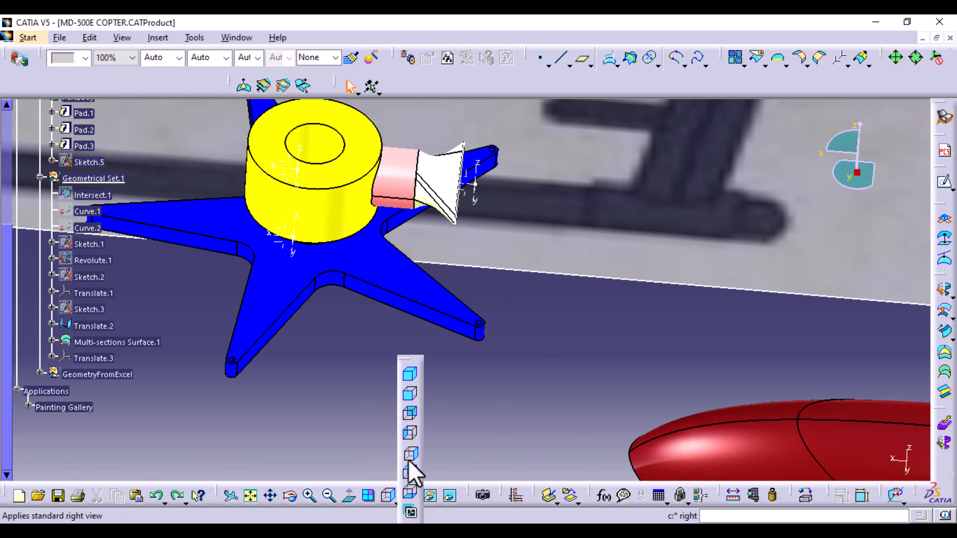
left_click(413, 472)
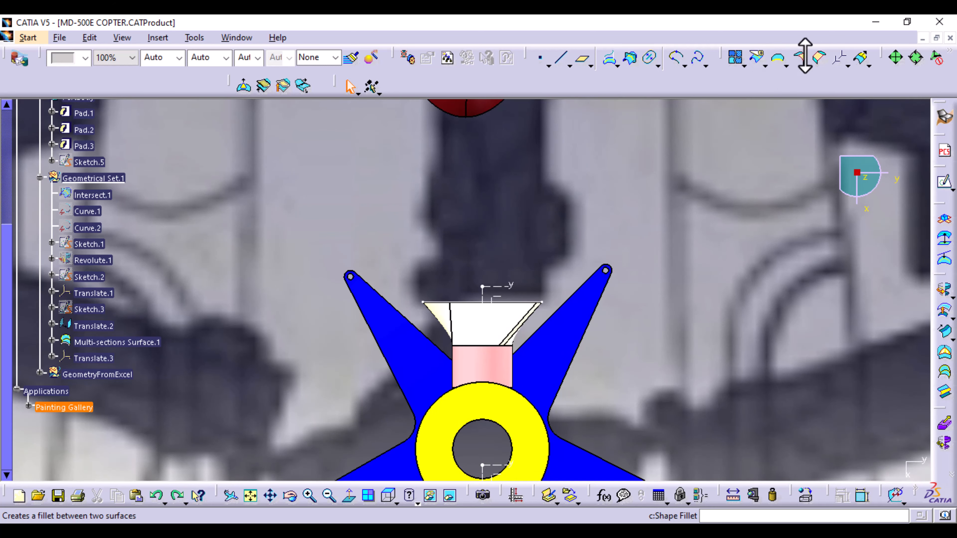
left_click(846, 66)
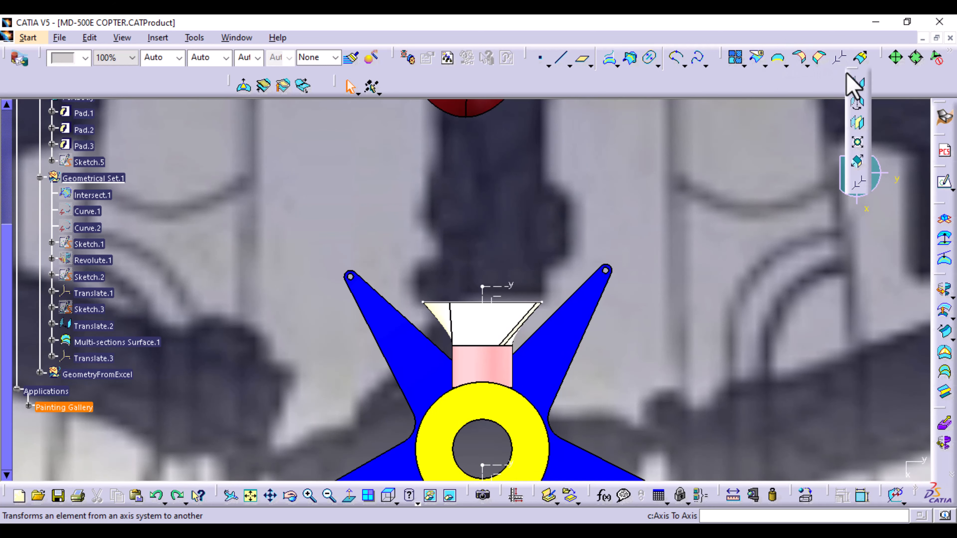
left_click(859, 86)
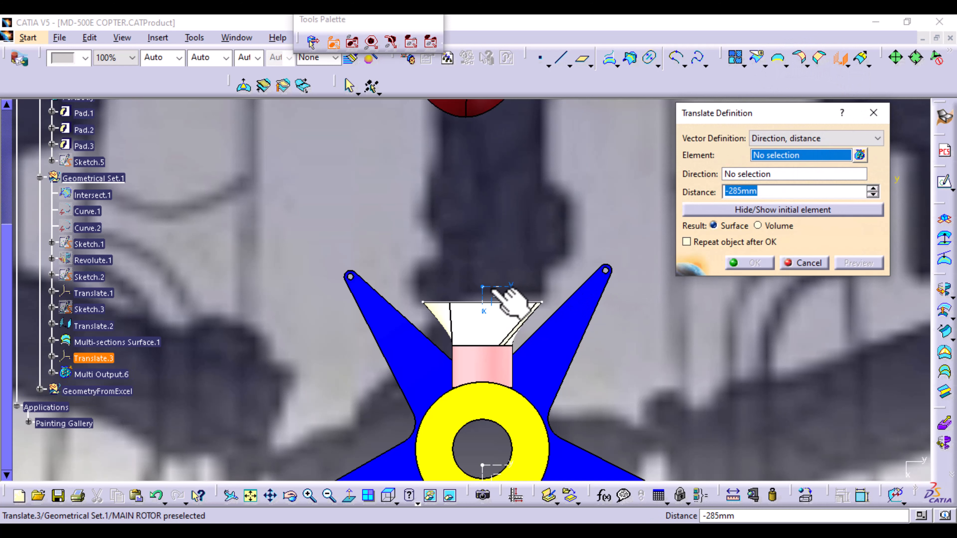
left_click(493, 289)
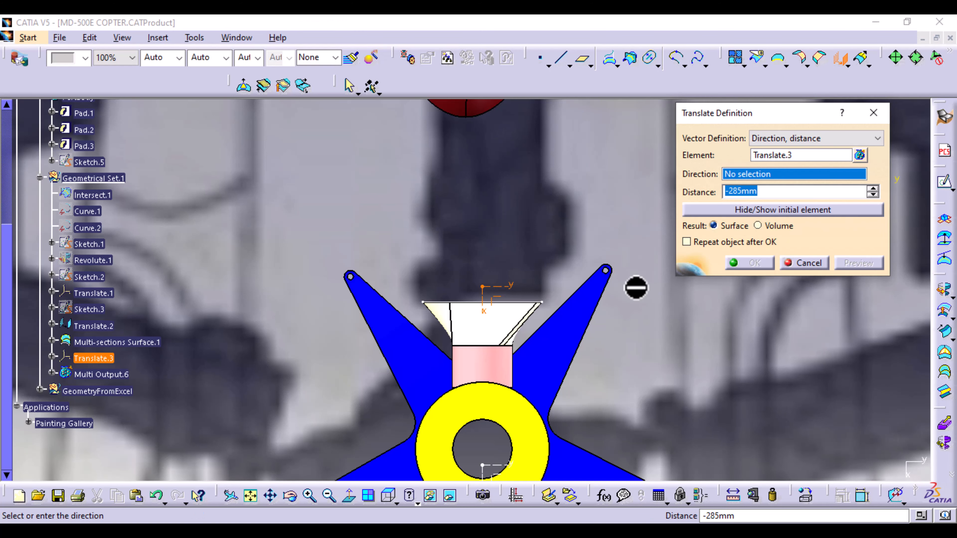
left_click(508, 287)
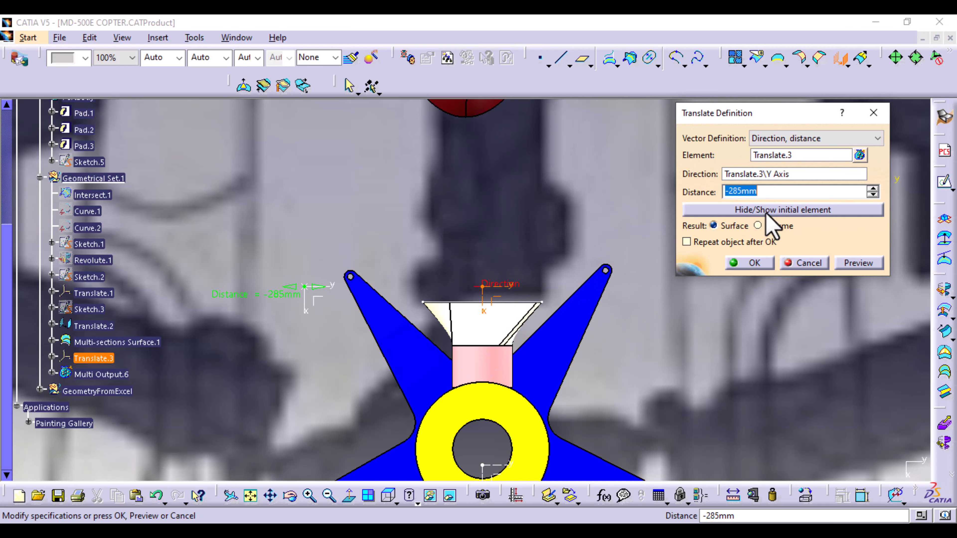
left_click_drag(318, 286, 557, 288)
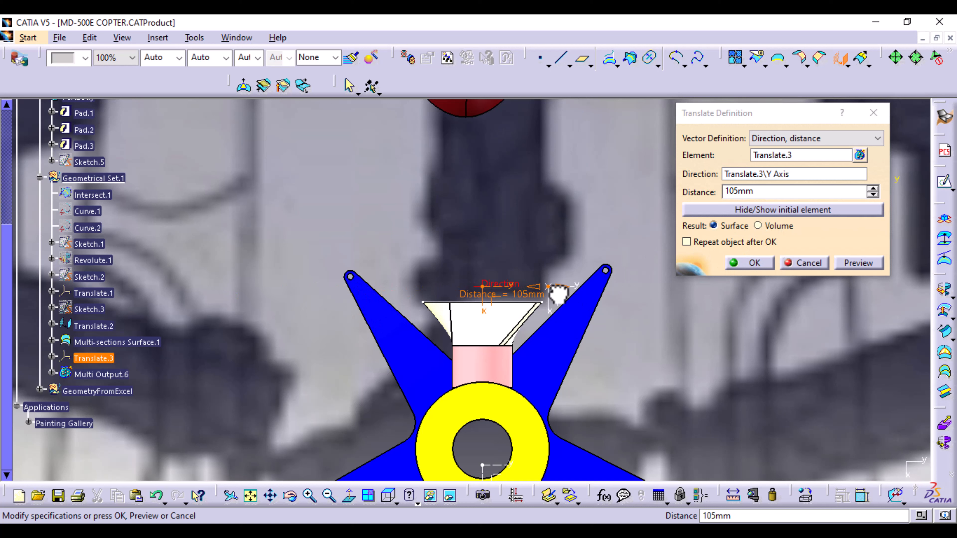
left_click(762, 211)
left_click(755, 263)
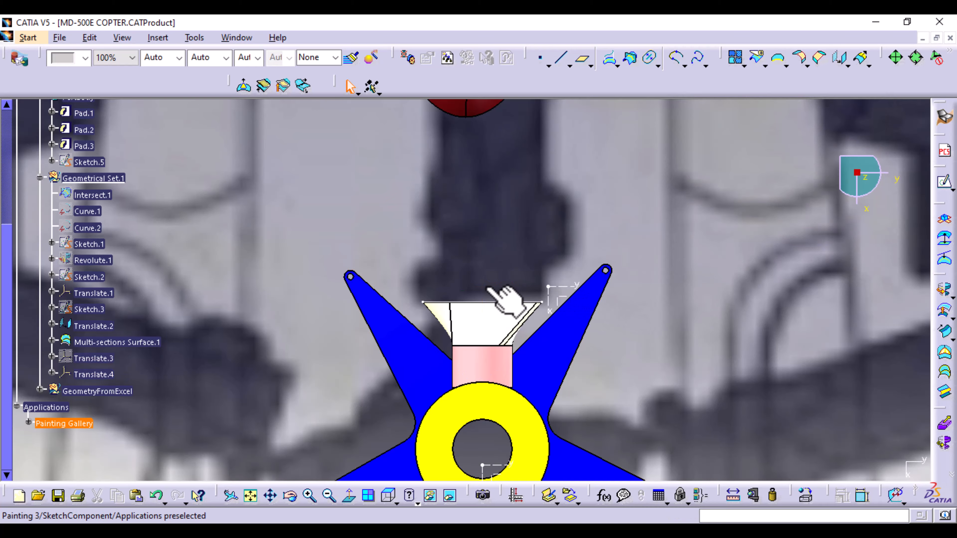
Step: Start an Axis To Axis transformation and join the airfoil's Symmetry.2 and Connect.1 curves in place as its element
middle_click_drag(710, 316, 468, 363)
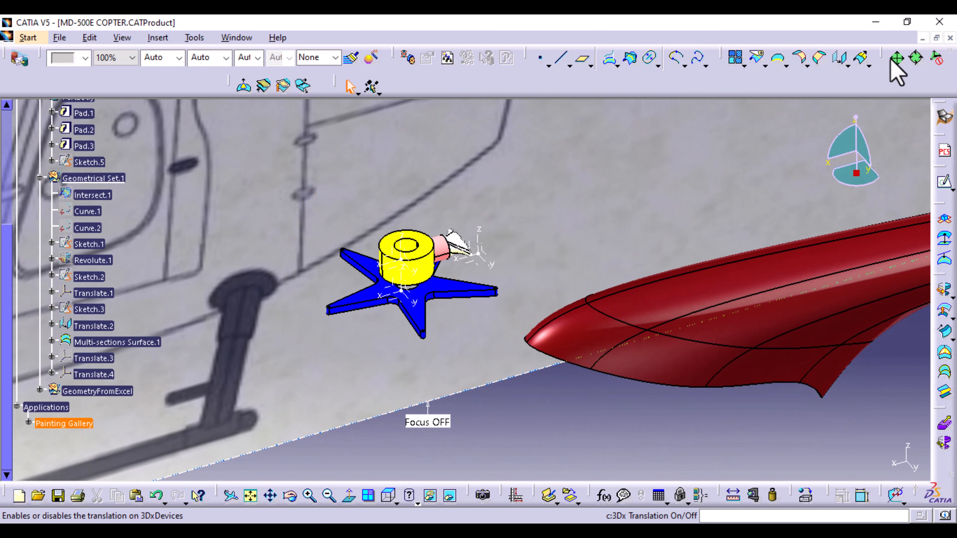
left_click(847, 66)
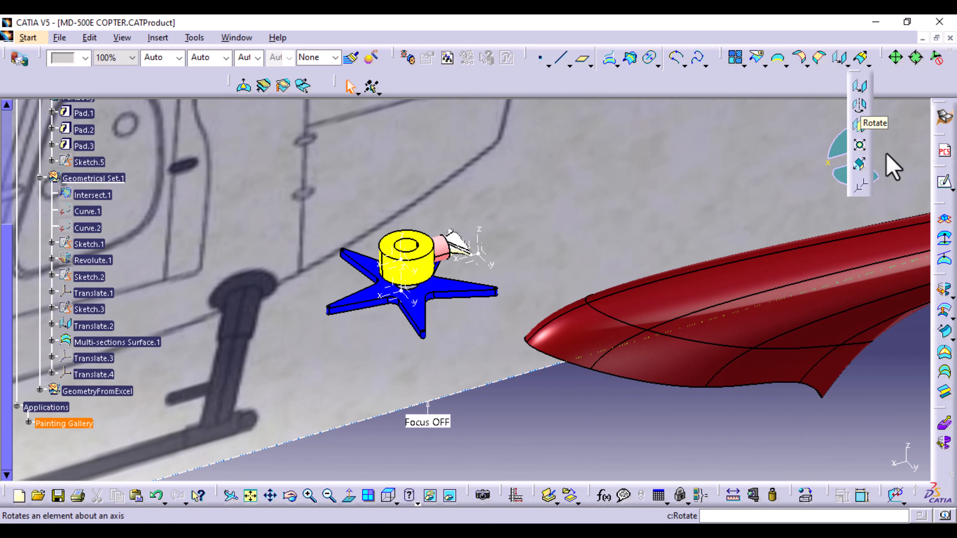
left_click(863, 189)
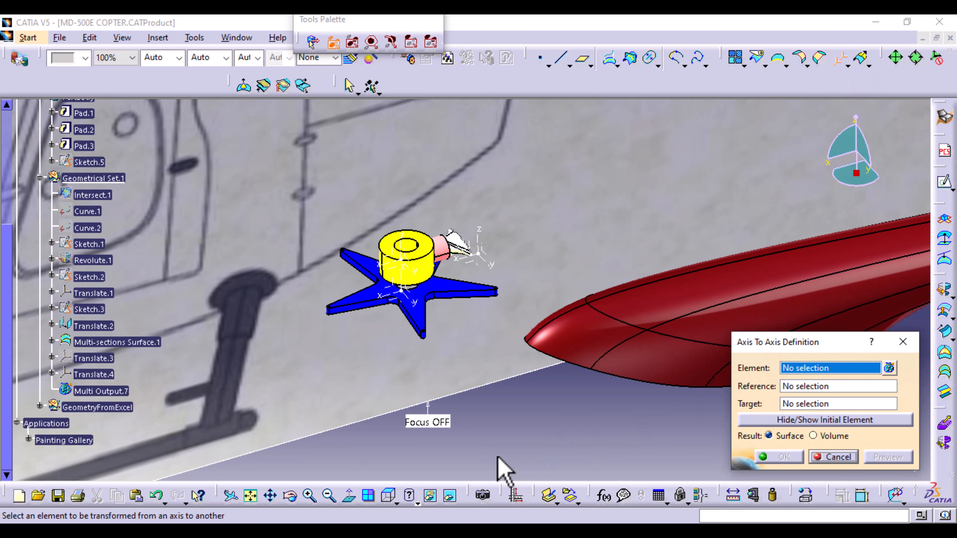
middle_click_drag(524, 414, 777, 213)
right_click(853, 373)
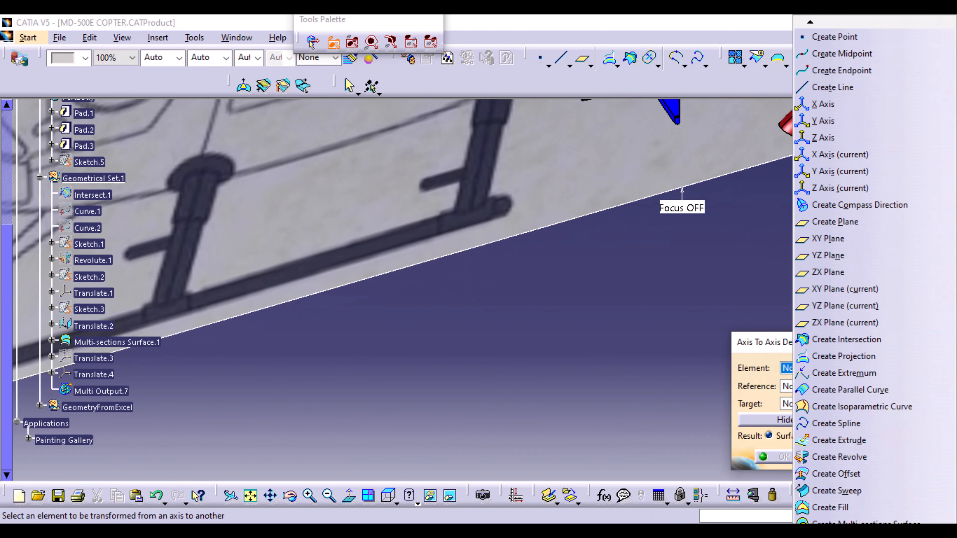
left_click(811, 479)
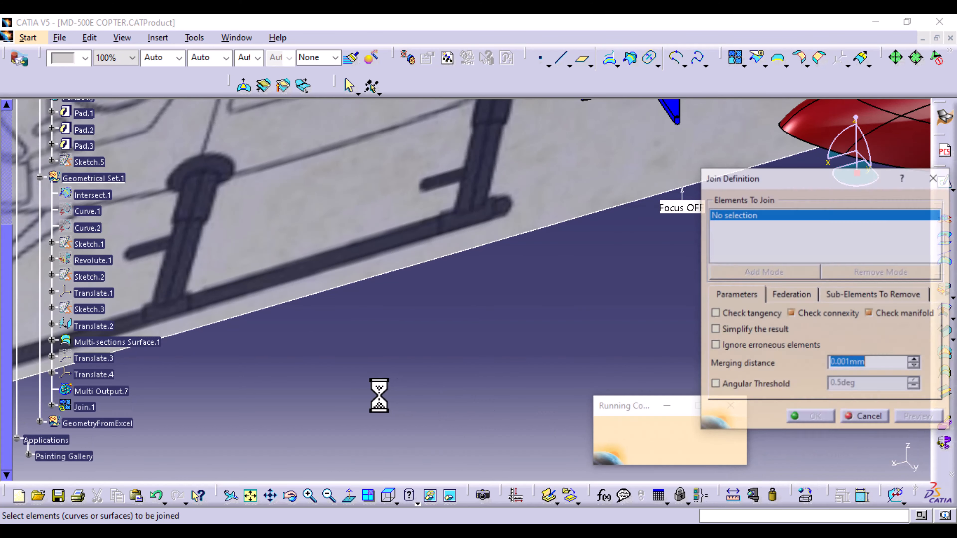
middle_click_drag(268, 402, 486, 471)
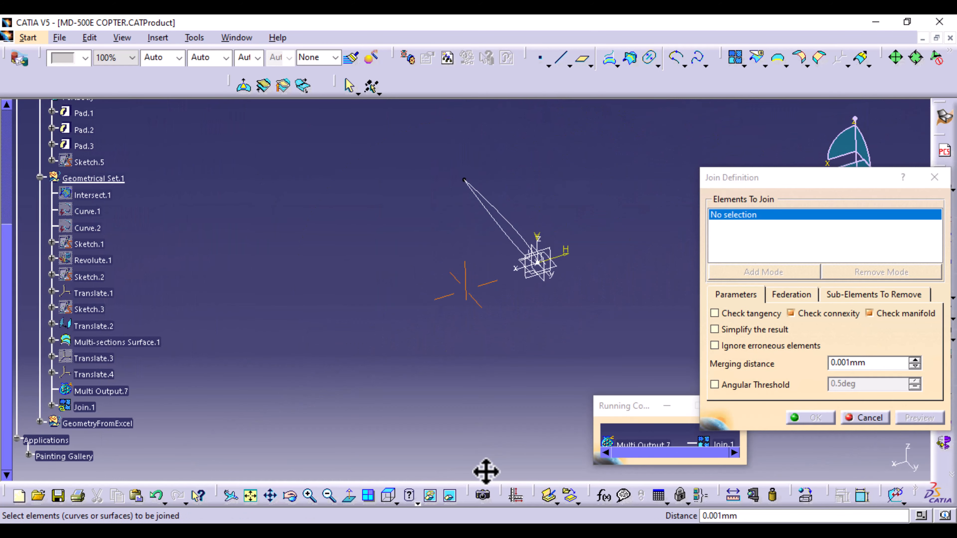
left_click(529, 251)
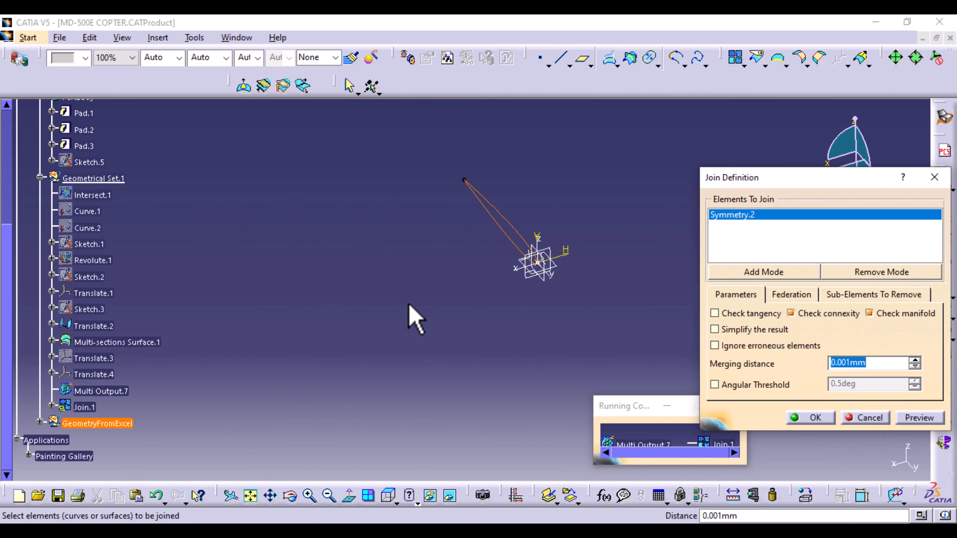
middle_click_drag(472, 380, 413, 169)
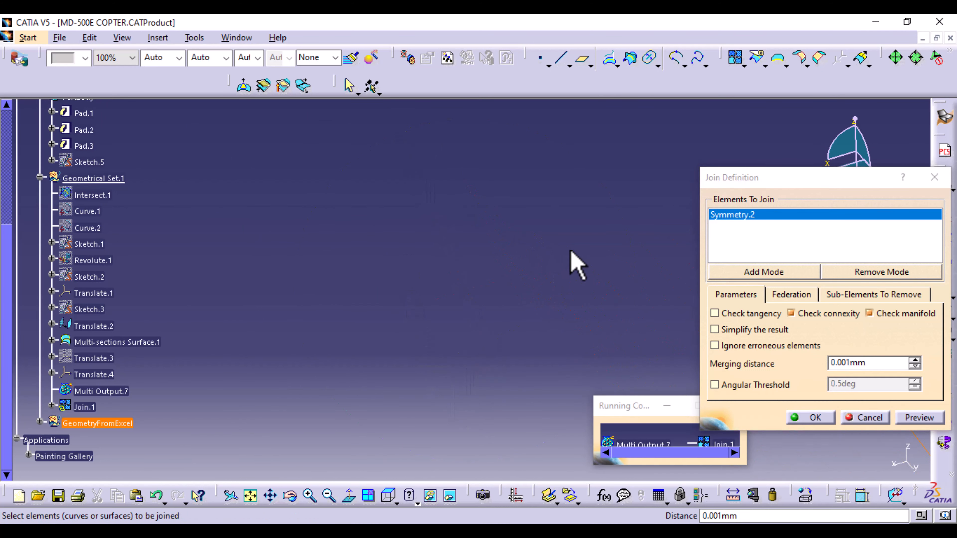
middle_click_drag(571, 250, 176, 272)
middle_click_drag(299, 294, 280, 177)
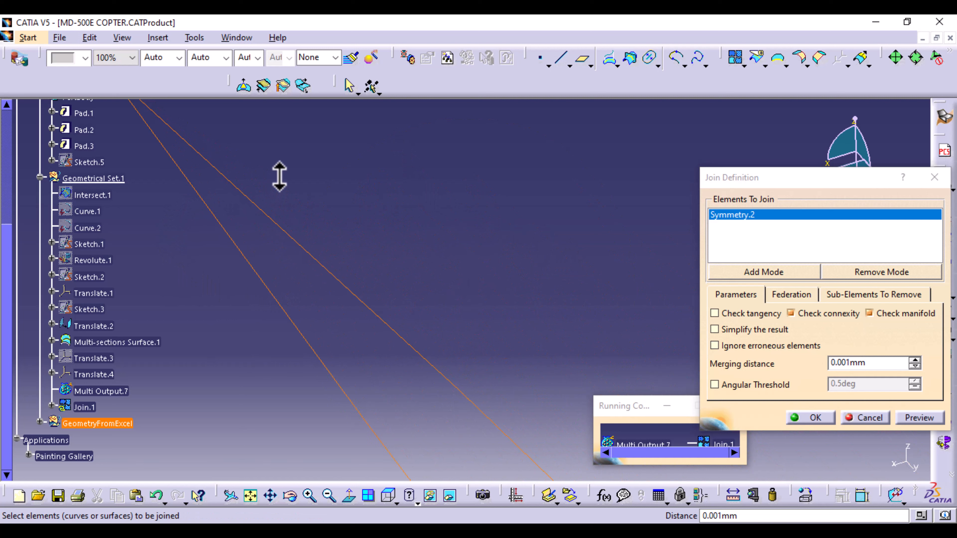
middle_click_drag(383, 245, 634, 395)
left_click(365, 230)
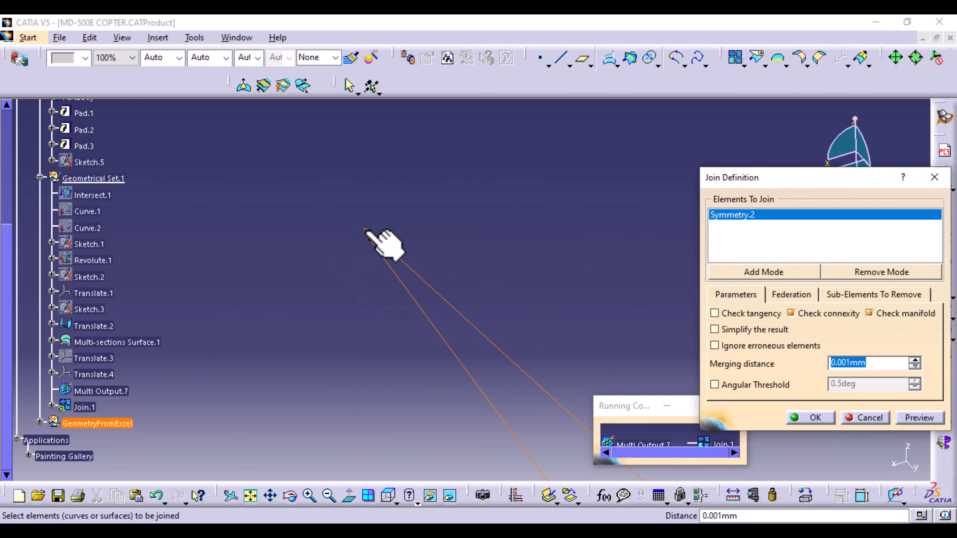
left_click(366, 231)
left_click(922, 418)
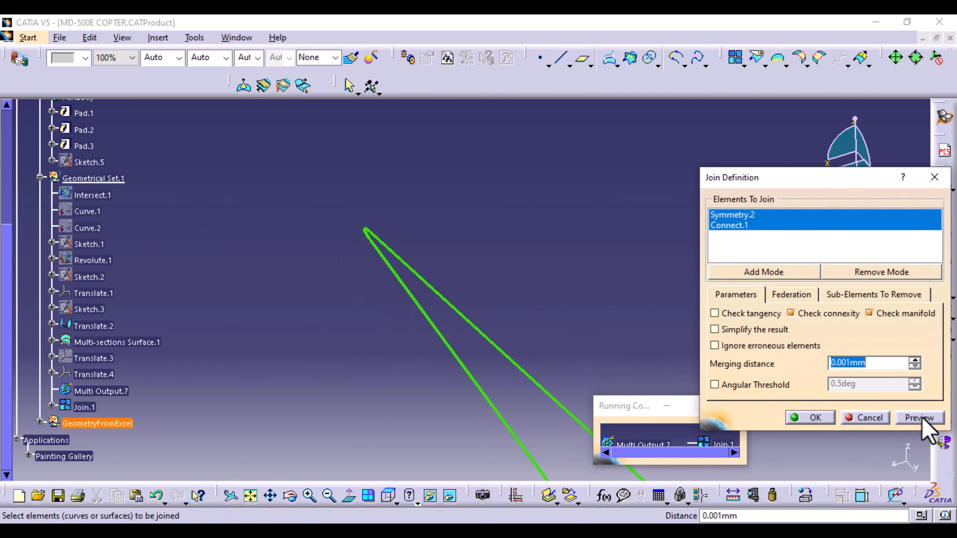
left_click(815, 418)
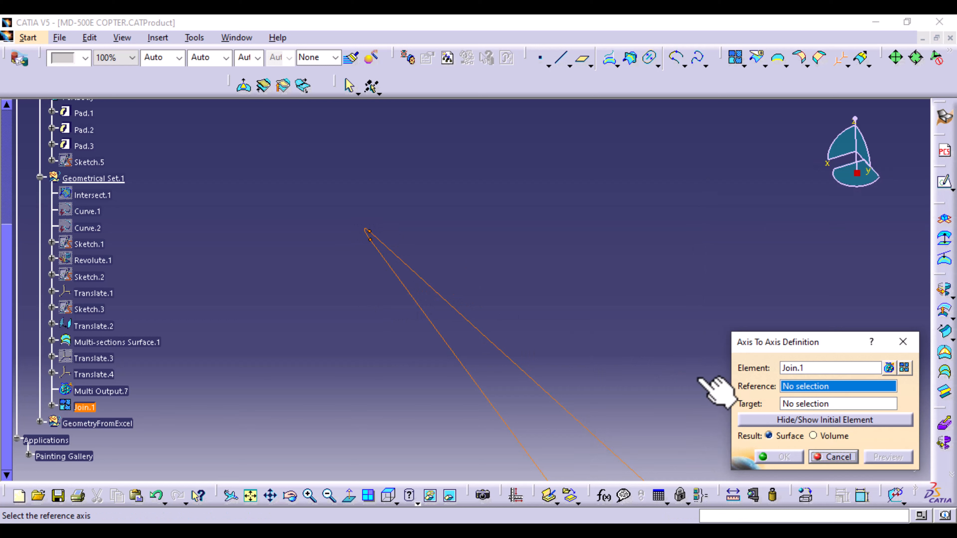
Step: Add the imported airfoil's Symmetry.1 element to the transformation's element list alongside the join
middle_click_drag(671, 397, 620, 298)
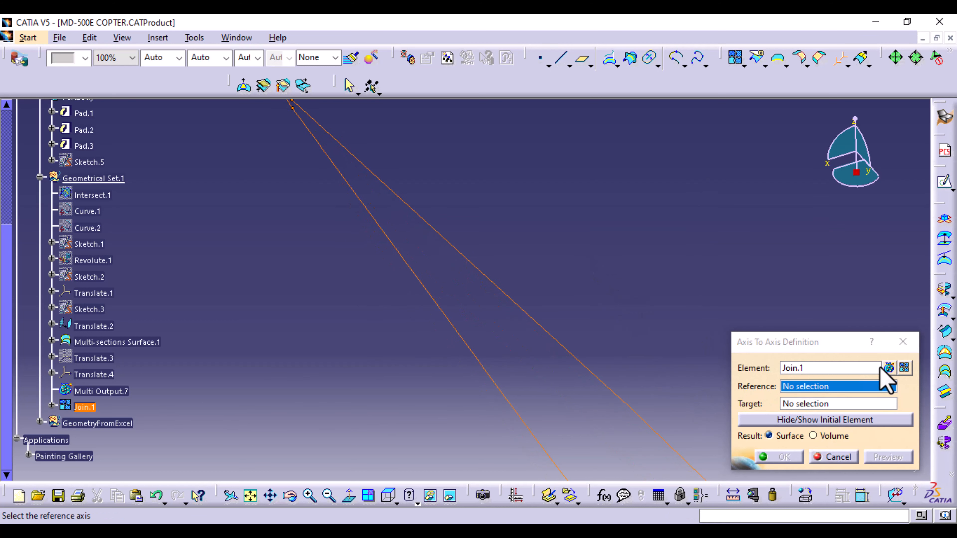
left_click(889, 368)
middle_click_drag(608, 431, 564, 284)
left_click(518, 285)
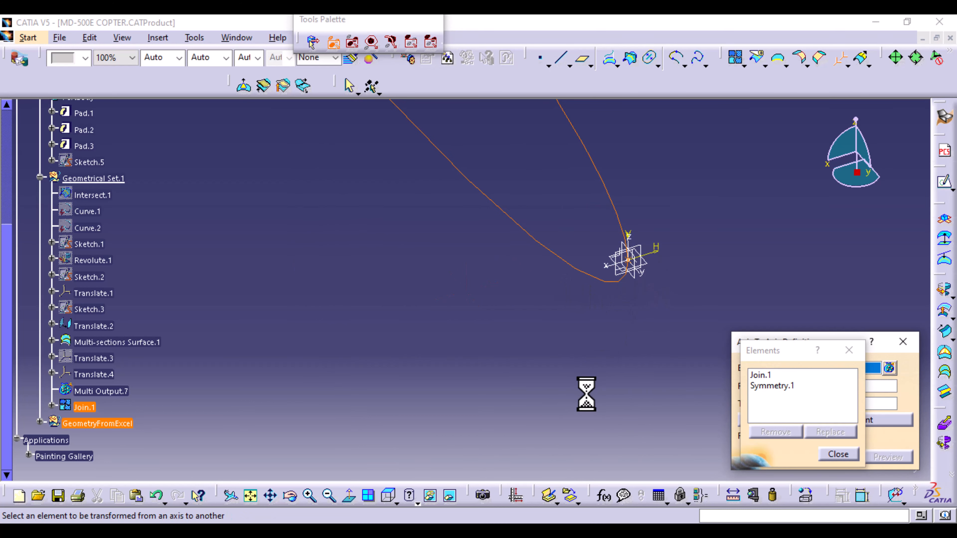
left_click(837, 454)
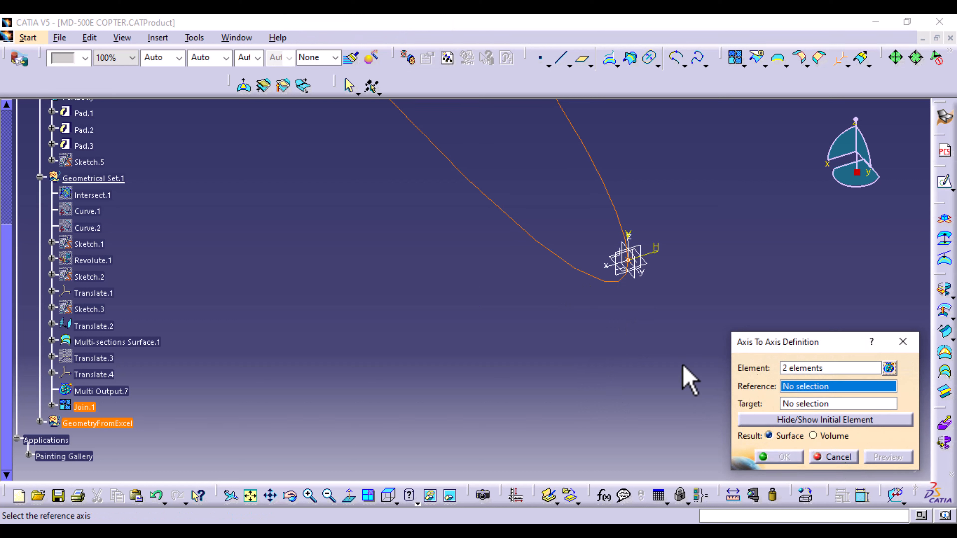
Step: Transform both airfoil elements from Axis System.2 to the shifted Translate.4 axis system beyond the hub's lofted surface
left_click(615, 266)
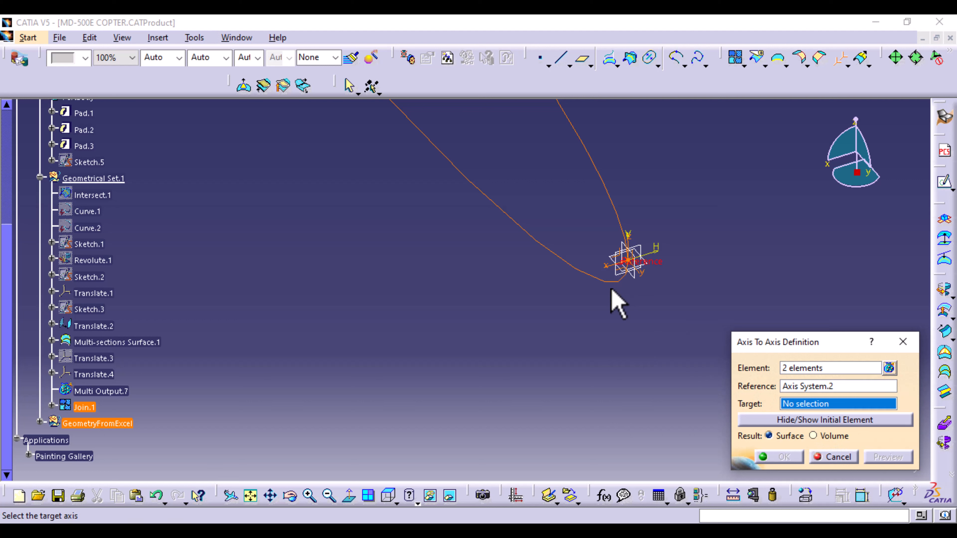
left_click(99, 375)
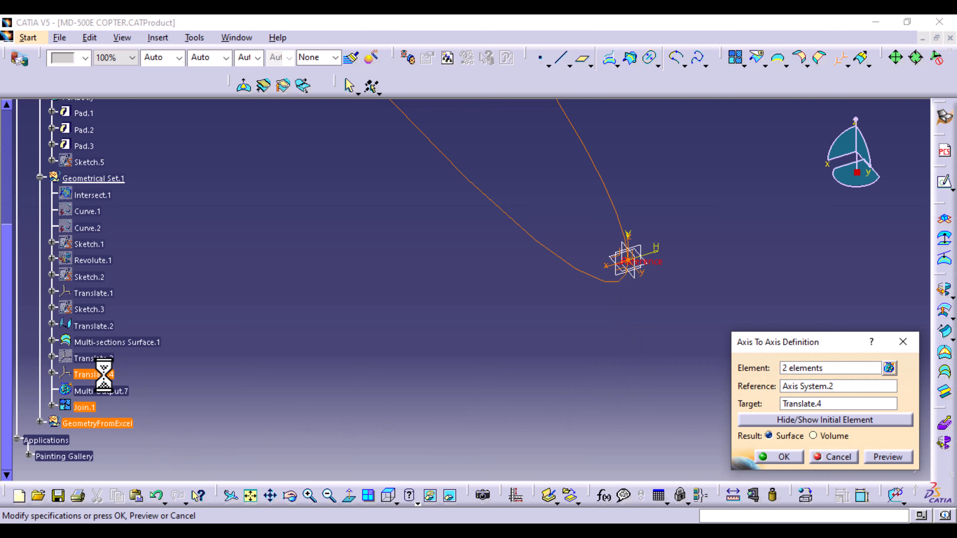
left_click(889, 458)
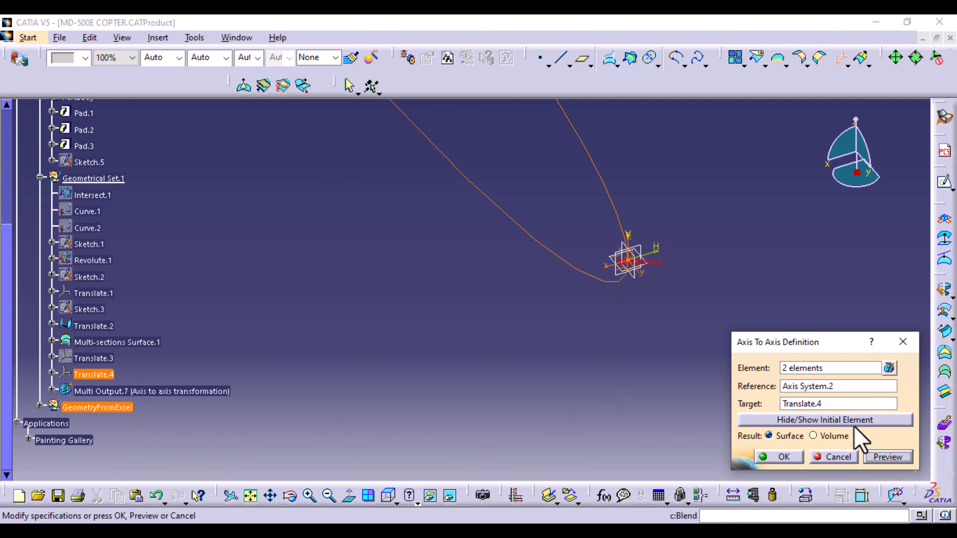
left_click(858, 422)
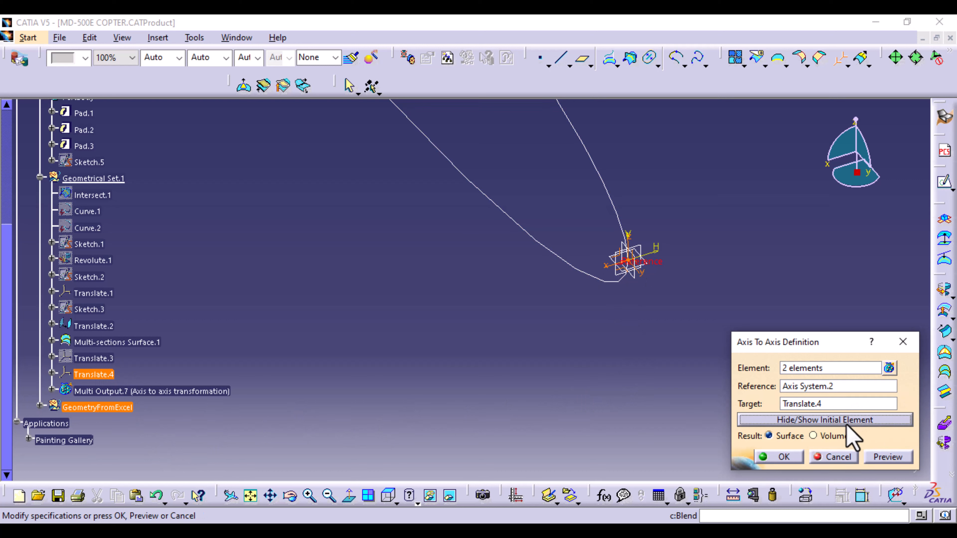
left_click(864, 417)
middle_click_drag(741, 266, 669, 496)
middle_click_drag(597, 192, 467, 388)
middle_click_drag(556, 279, 547, 496)
middle_click_drag(630, 260, 481, 223)
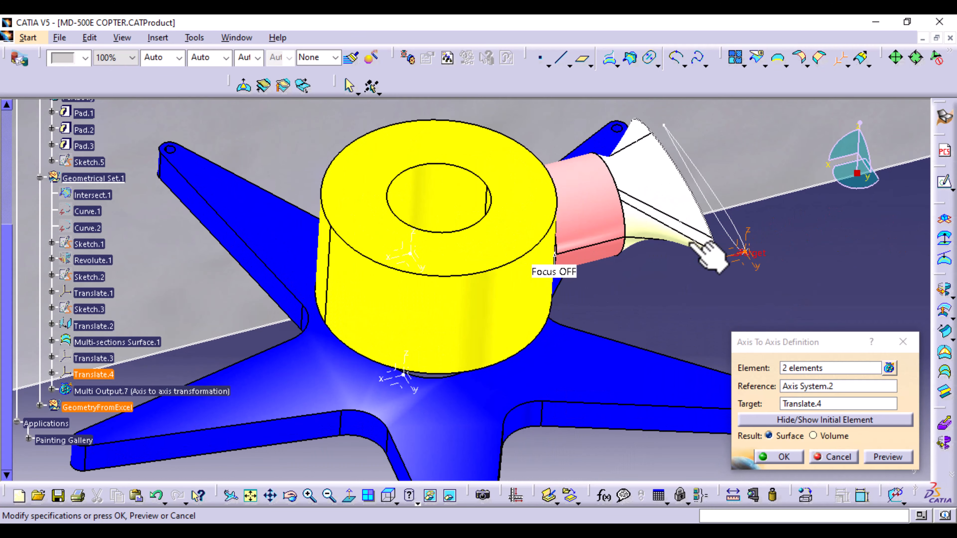
left_click(790, 455)
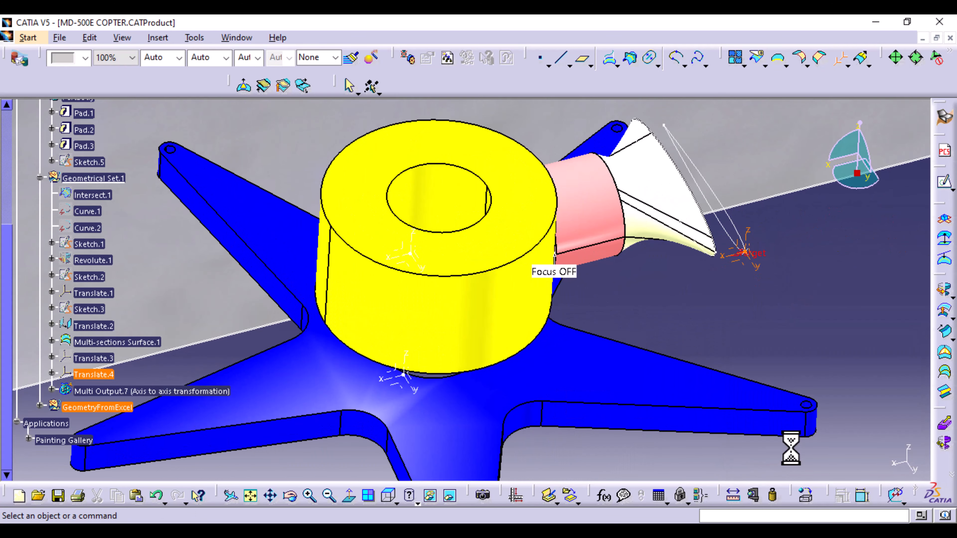